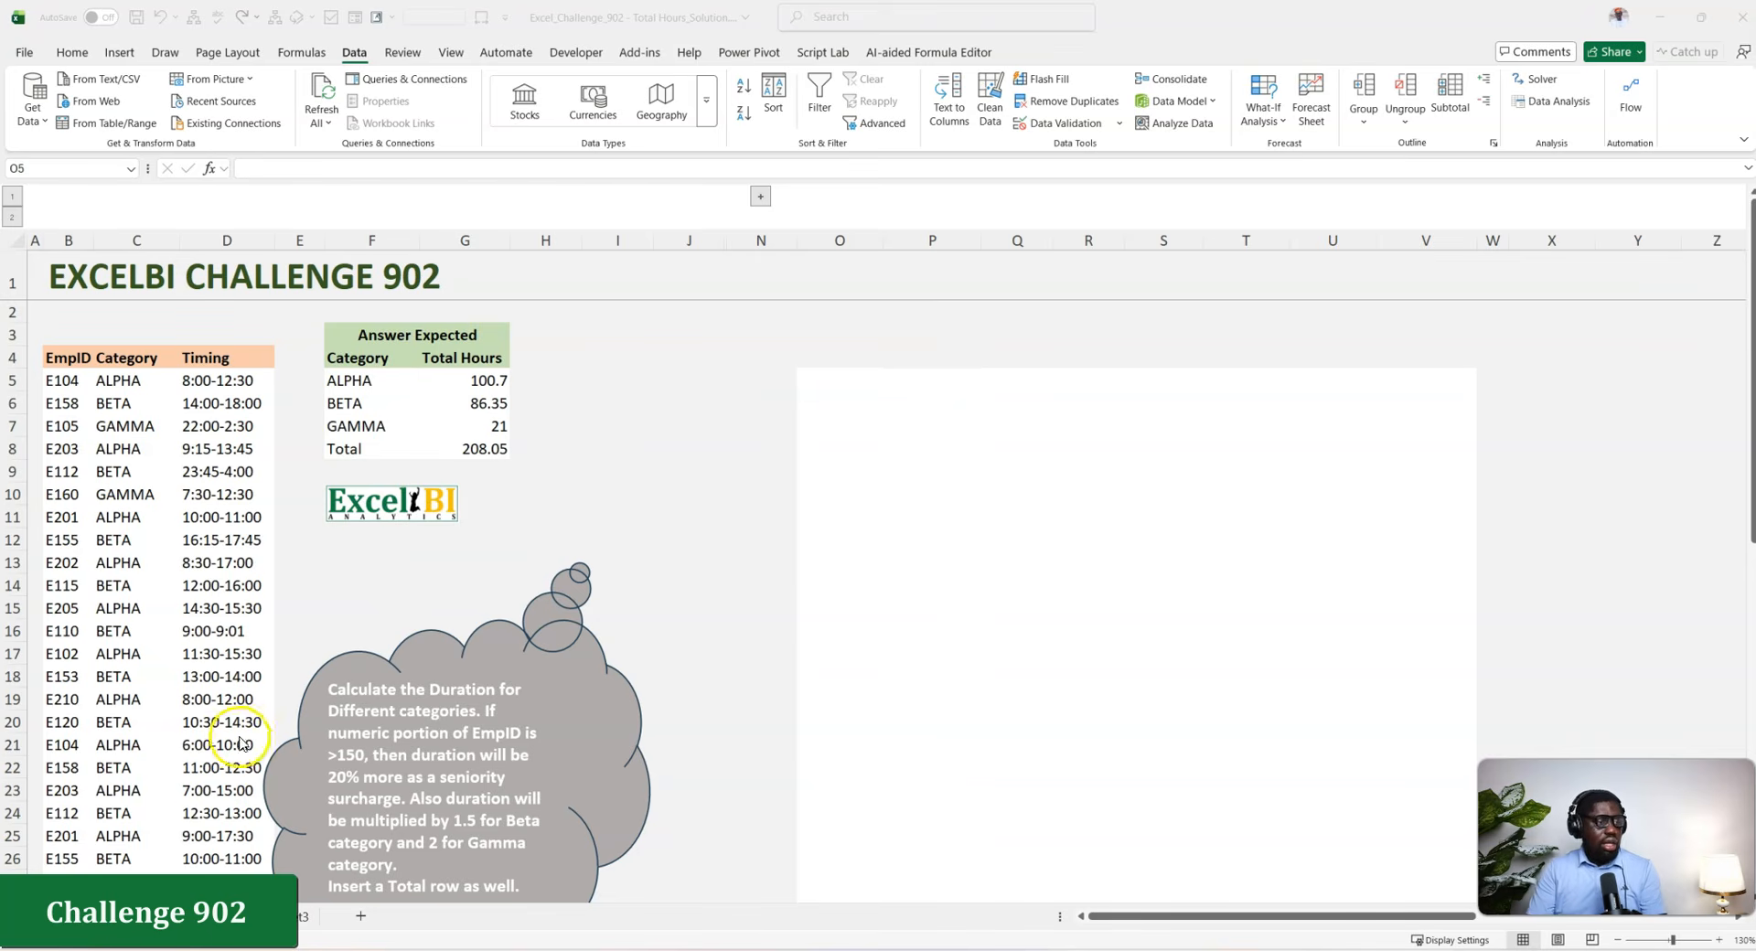
click(63, 380)
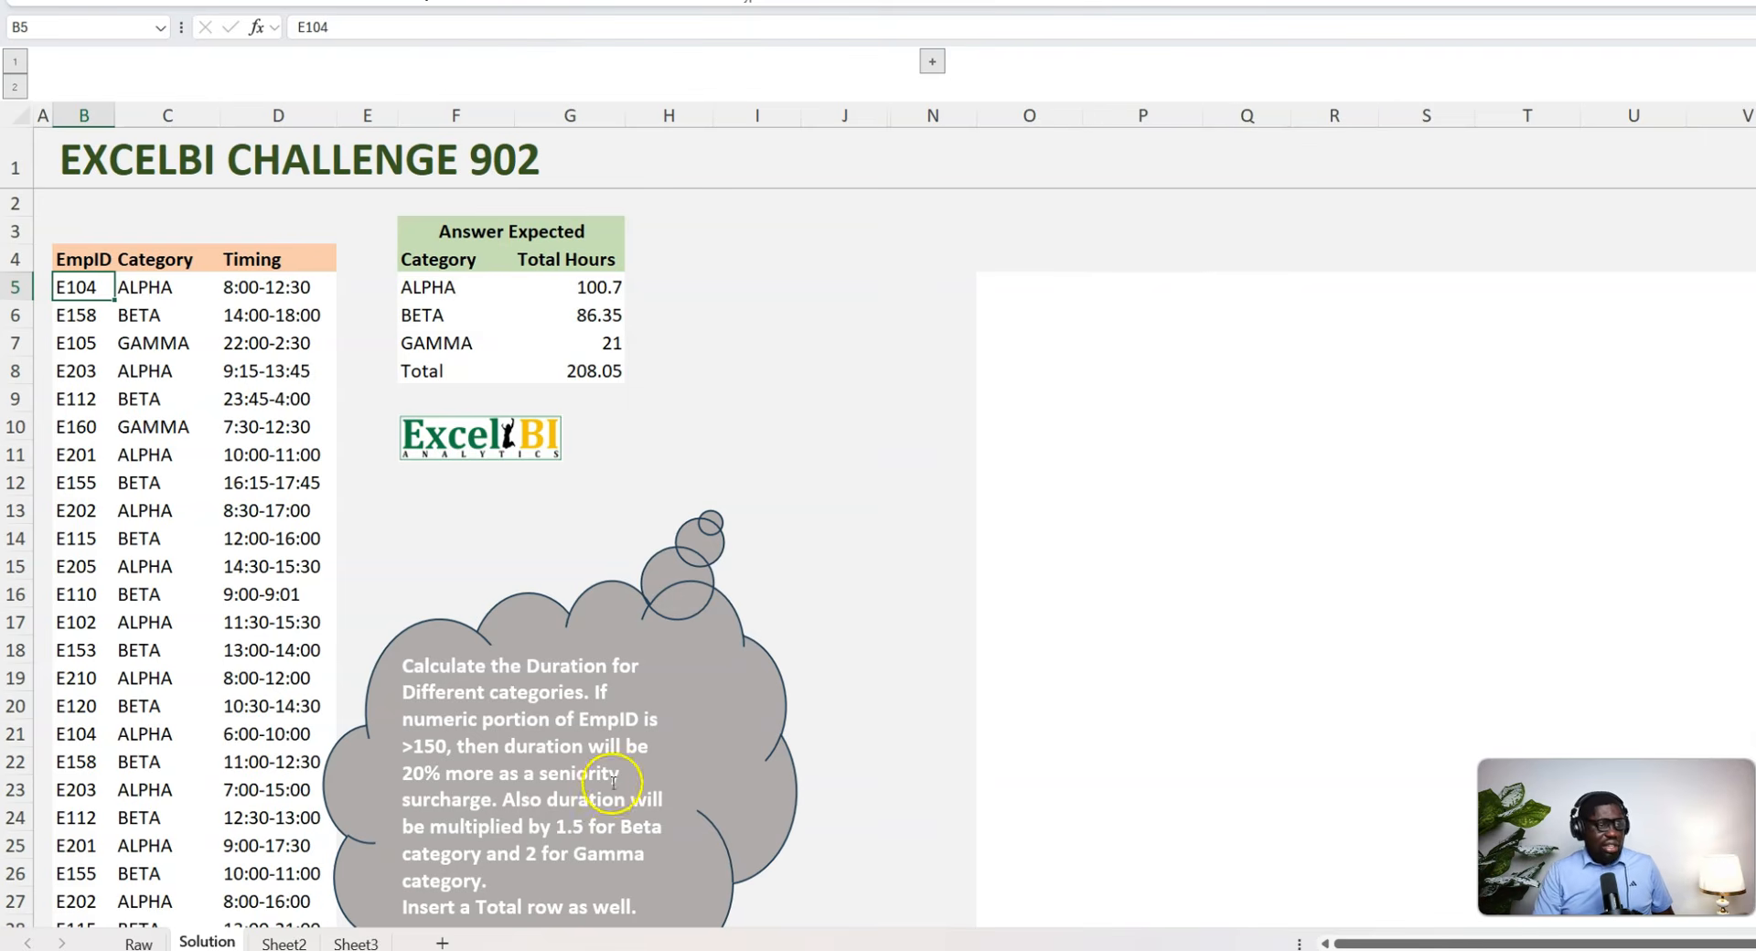
click(169, 291)
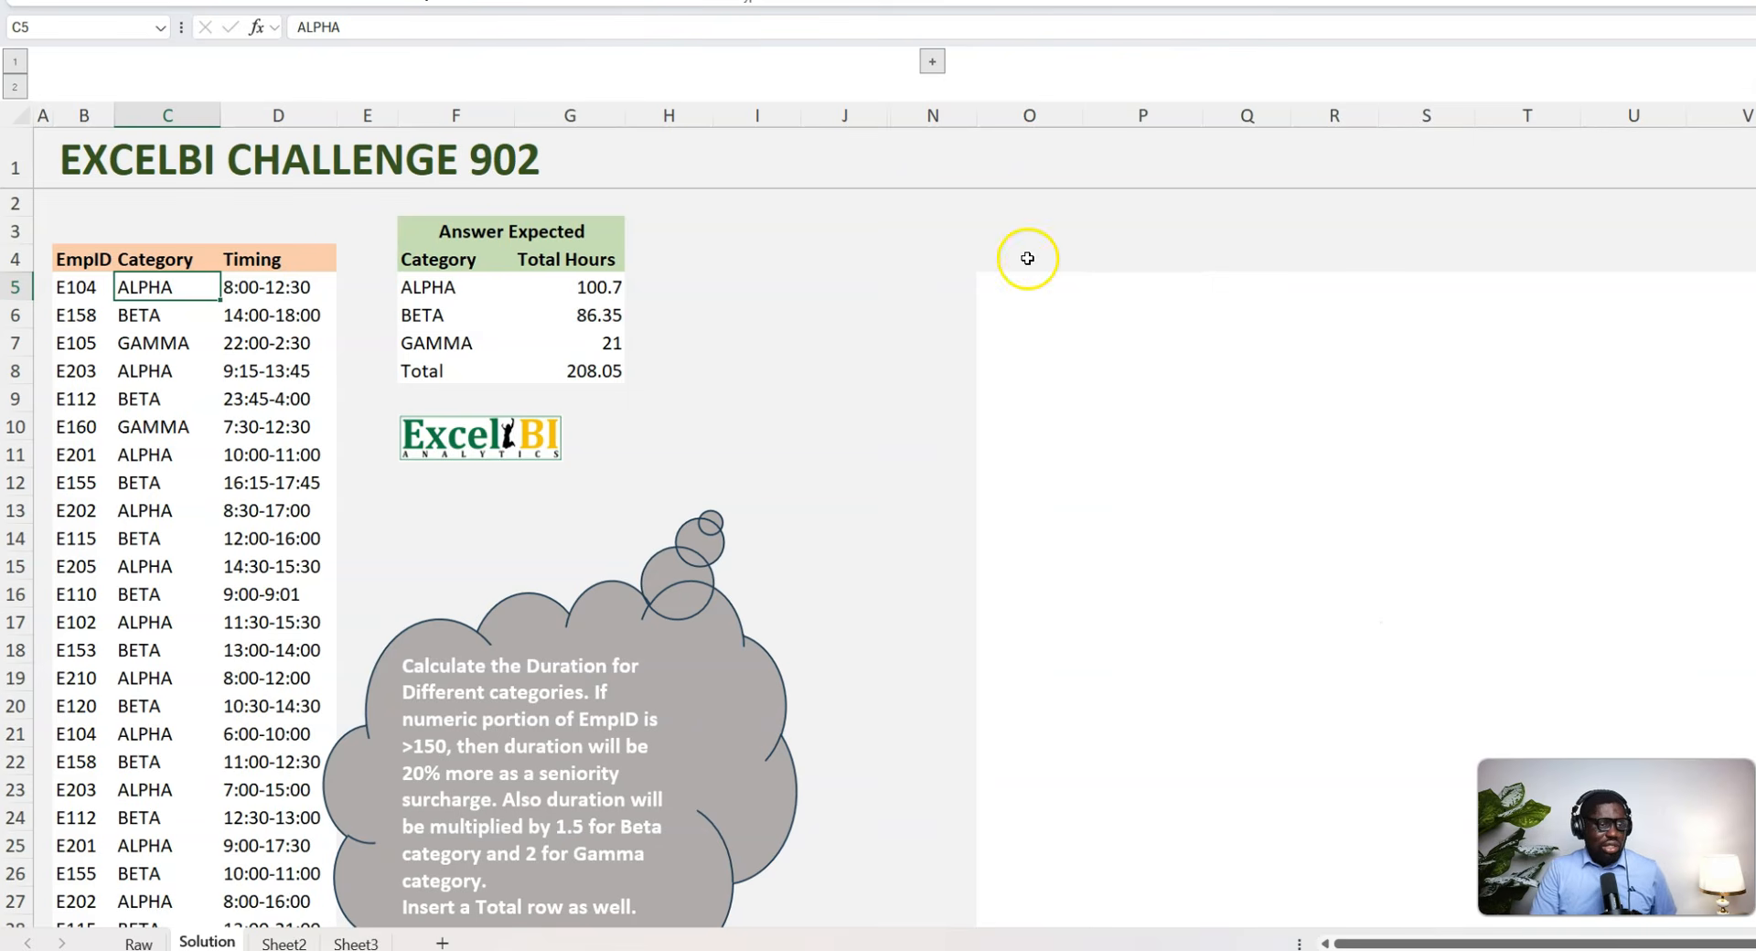
Step: Start a formula in O5 that extracts the end times from D5:D38 with TEXTAFTER at the "-" delimiter, followed by a minus sign
click(1013, 289)
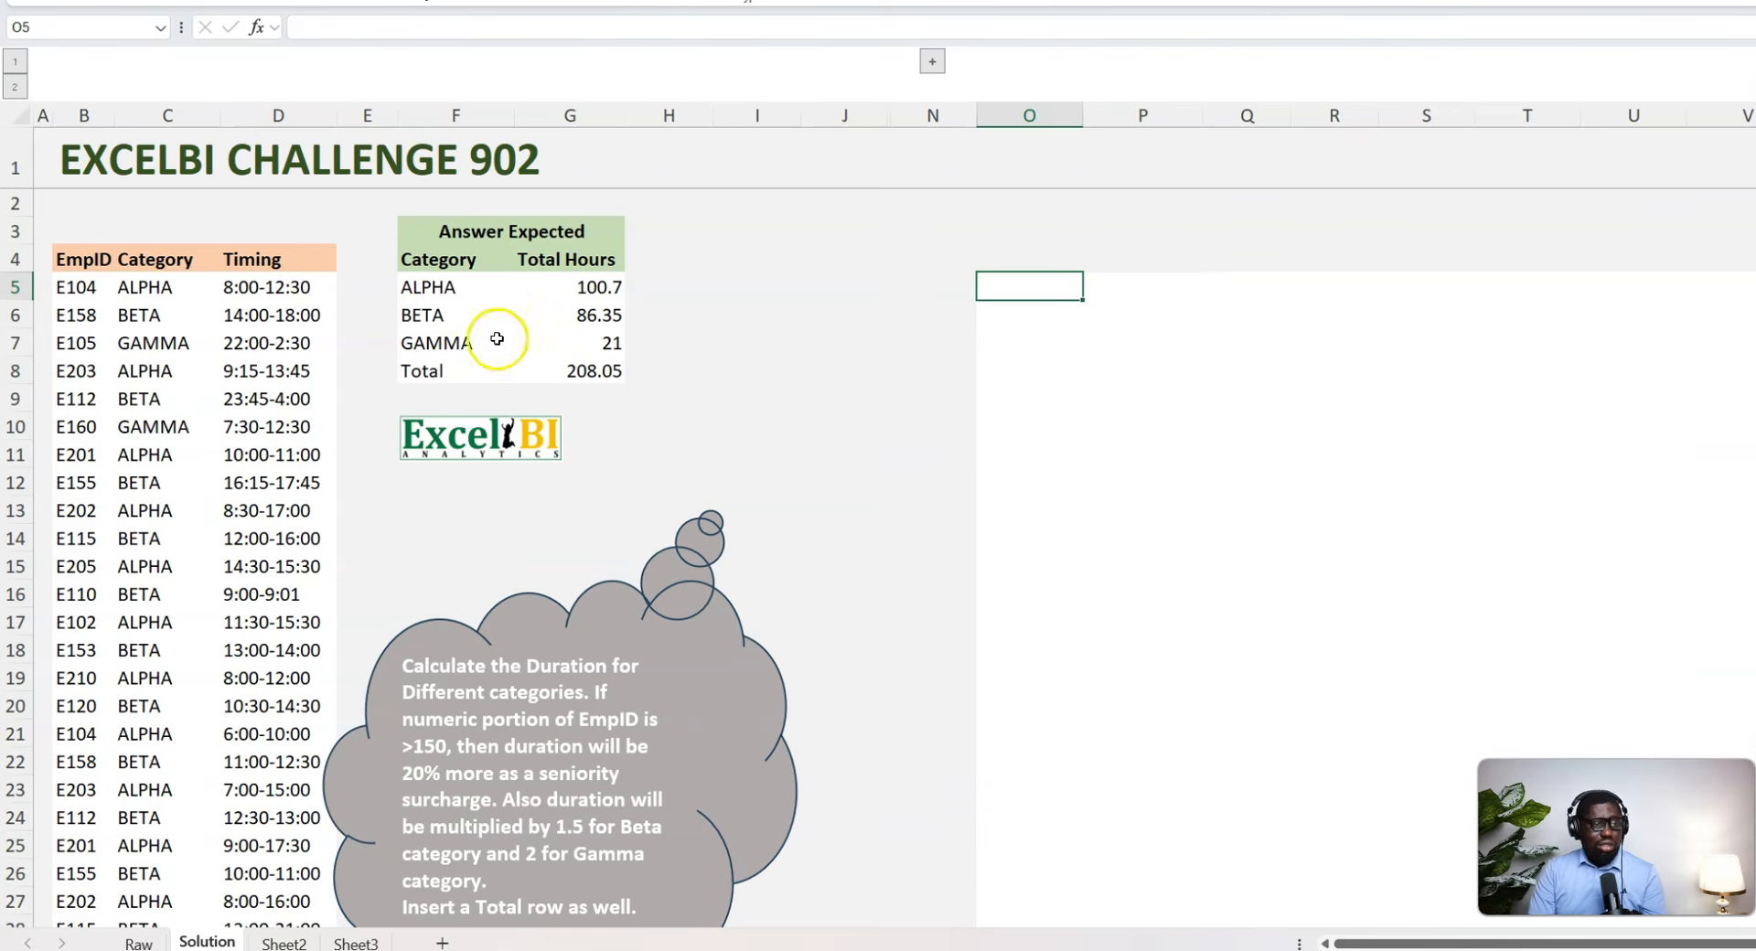
text(=textaft)
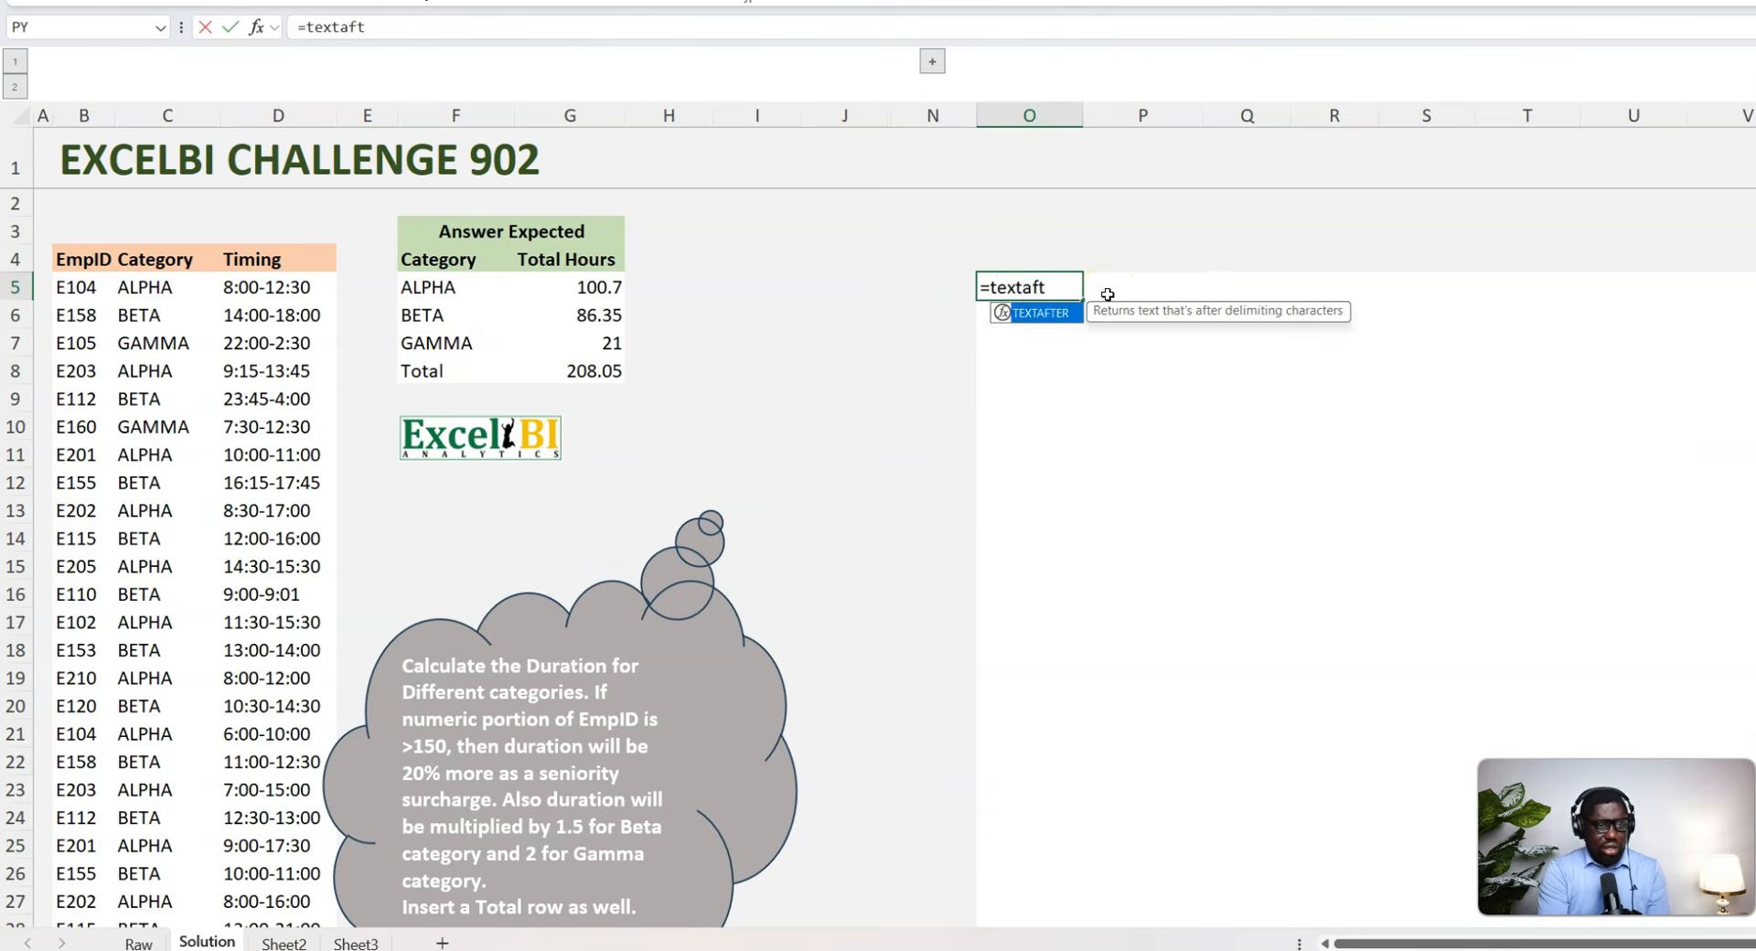
key(Tab)
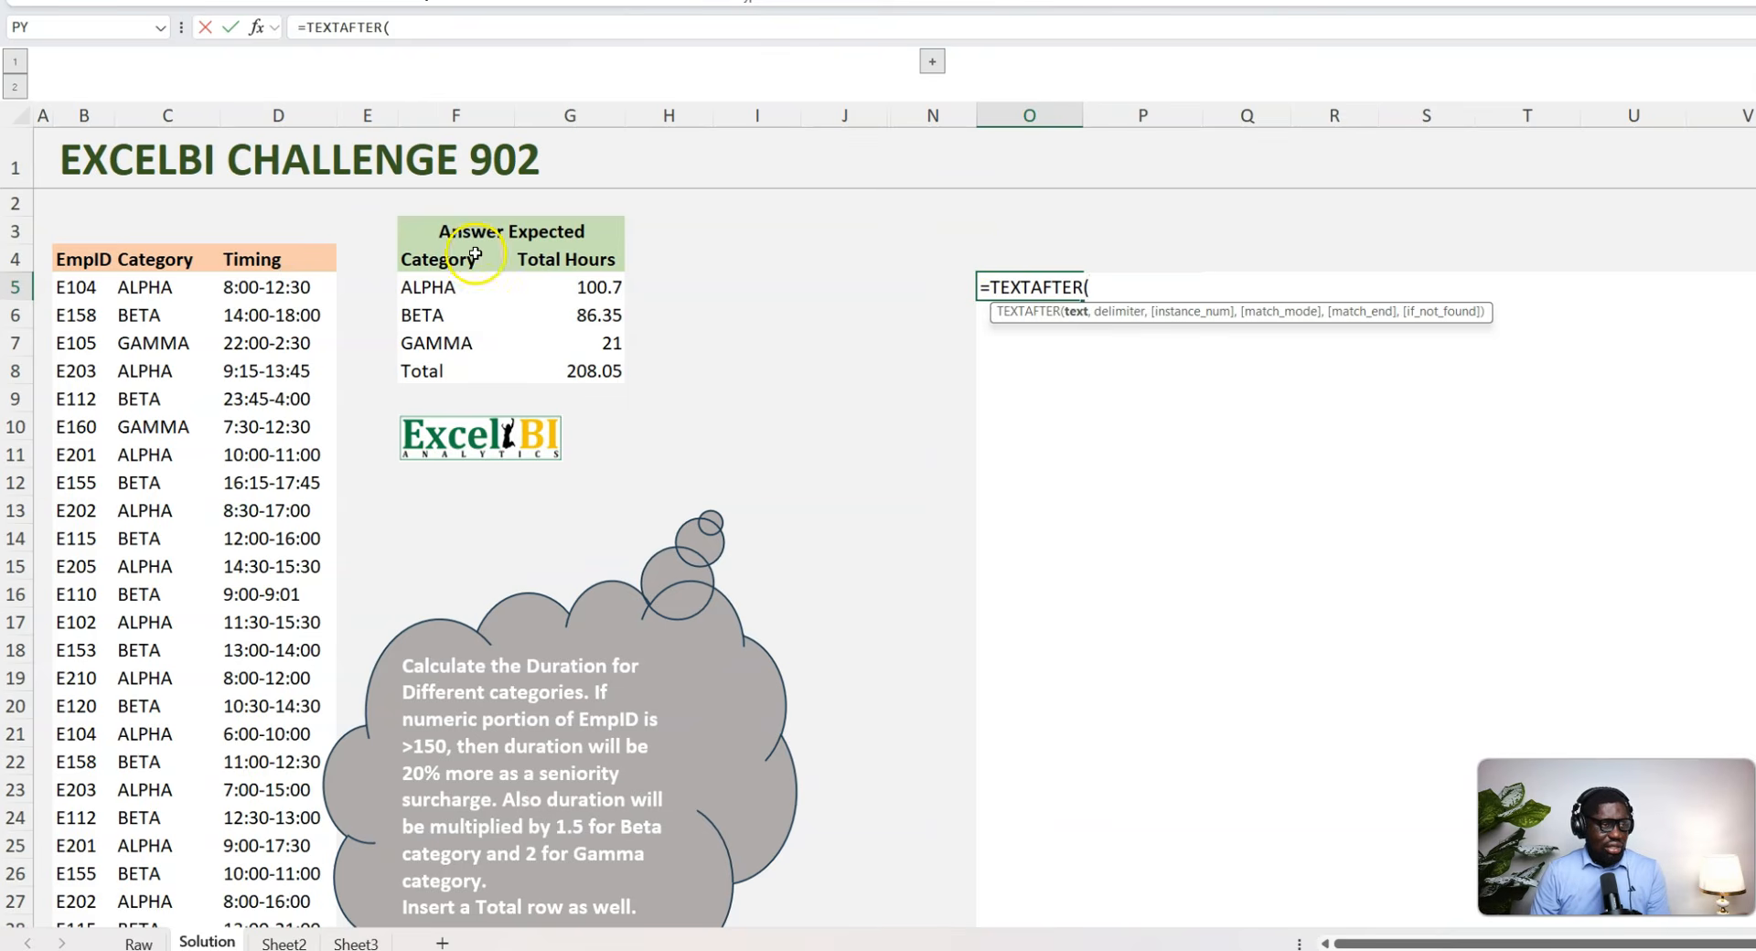
click(274, 289)
key(ctrl+shift+Down)
key(ctrl+BackSpace)
text(,)
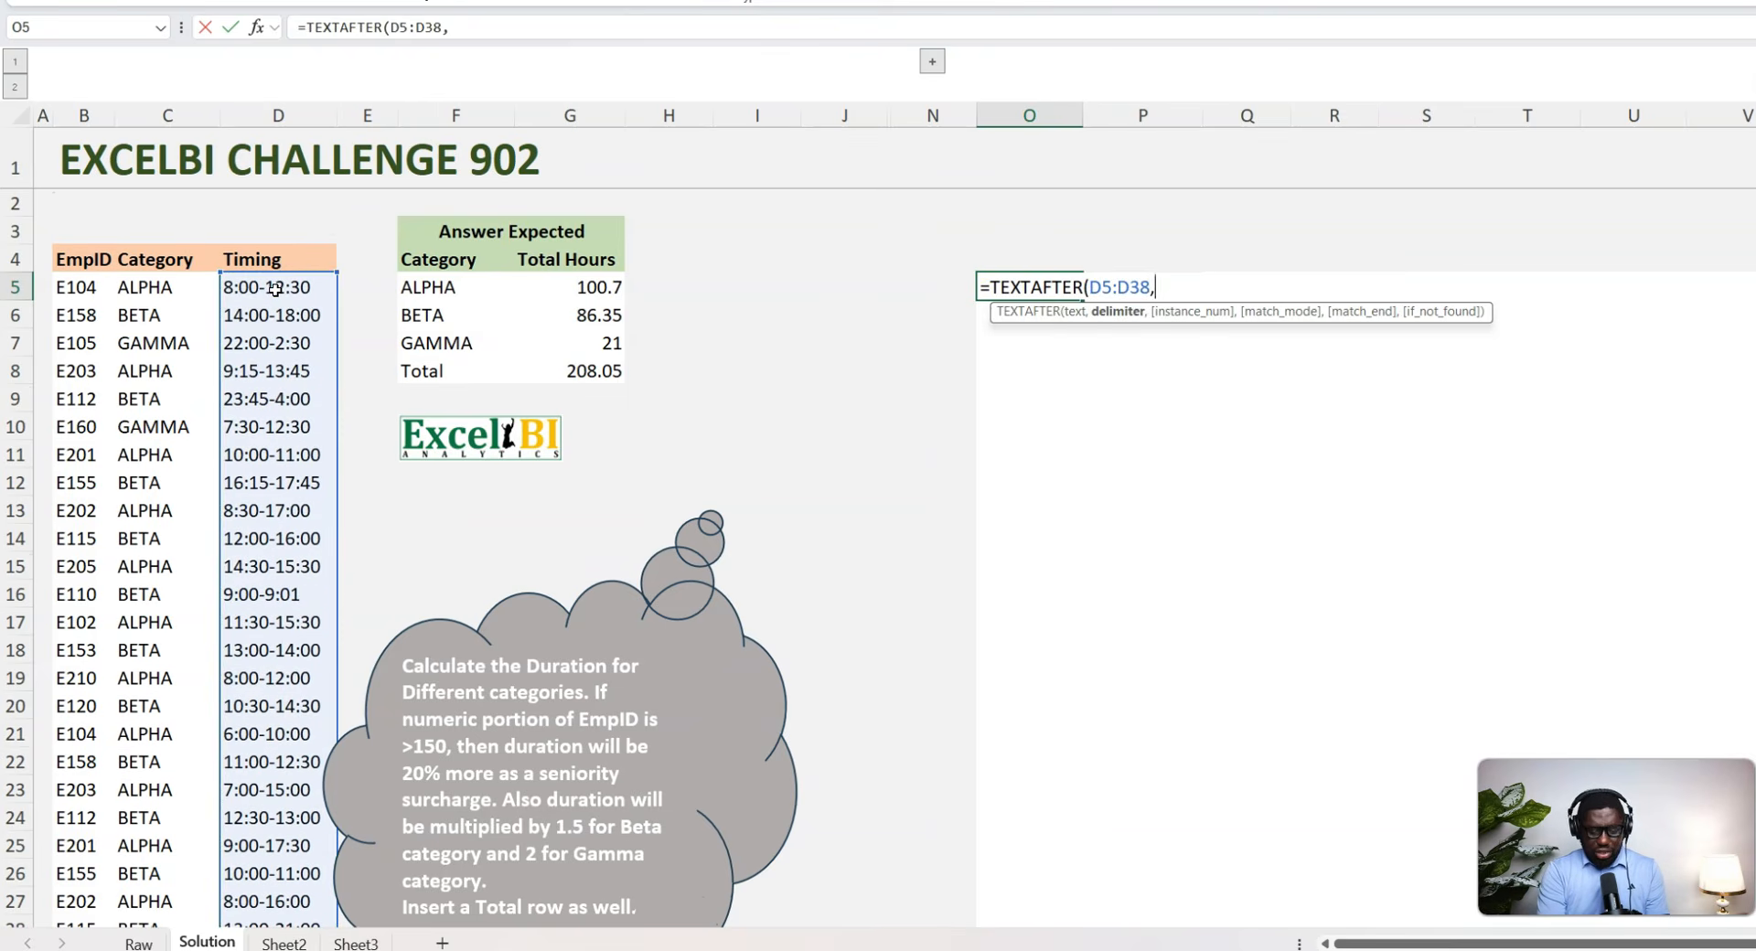
text("-")-)
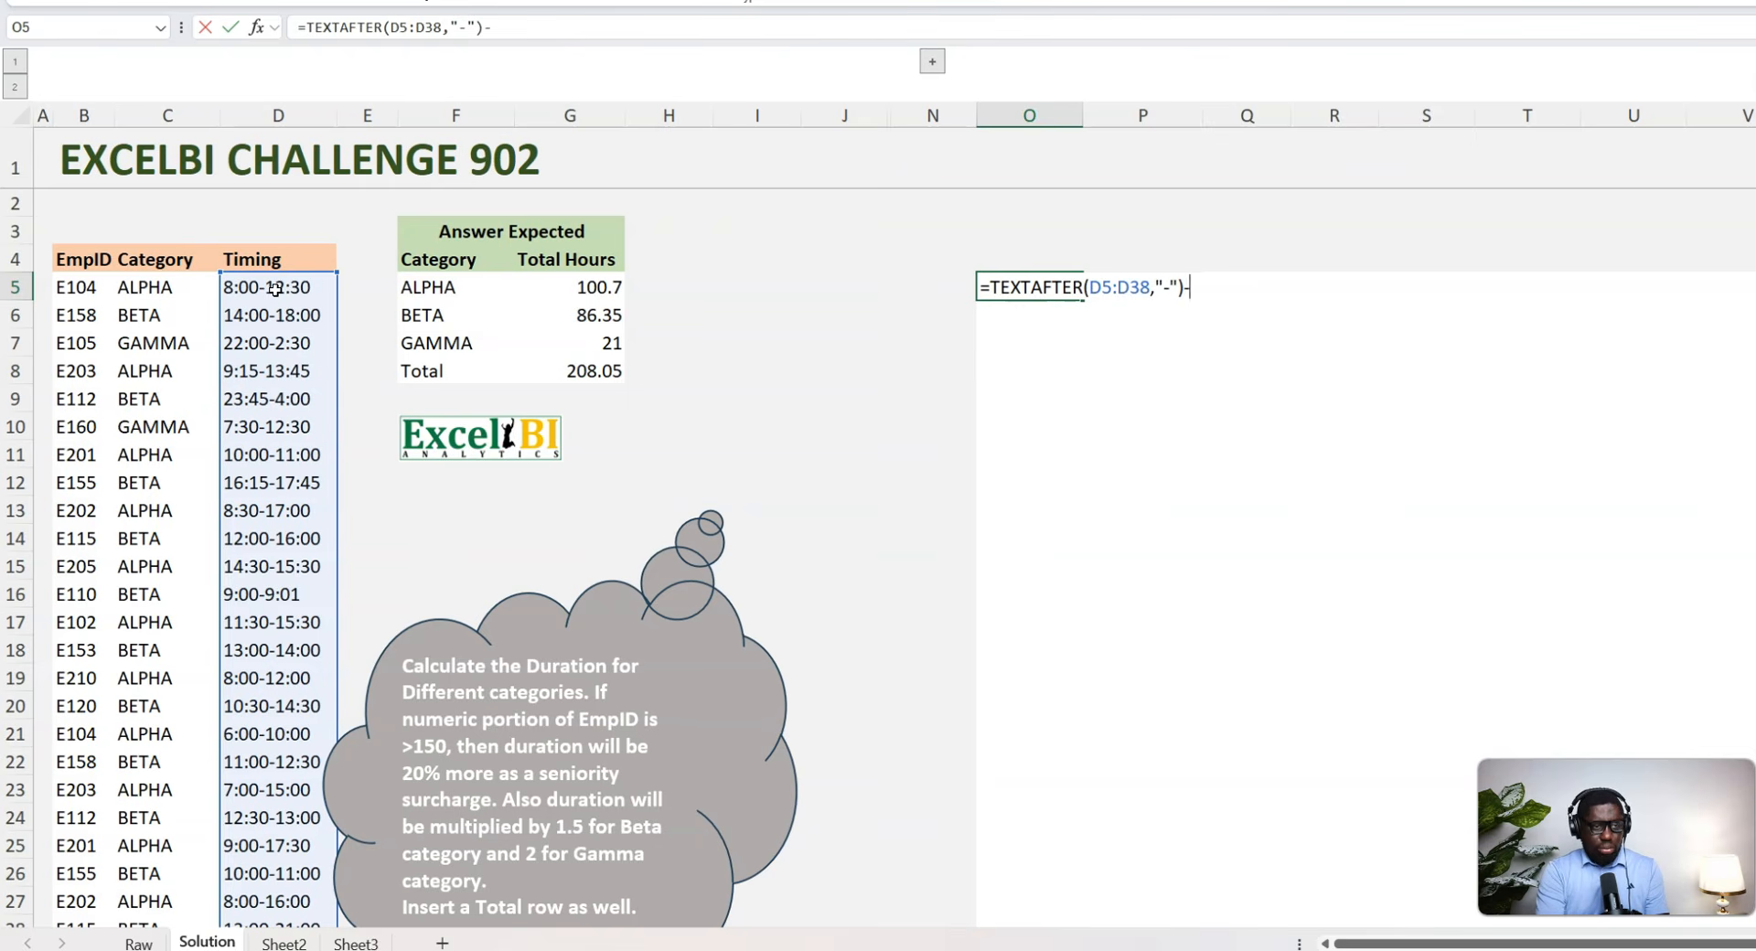
Step: Complete the subtraction with TEXTBEFORE(D5:D38,"-") for the start times, and give O5 the General number format
text(textbef)
key(Tab)
click(275, 289)
key(ctrl+shift+Down)
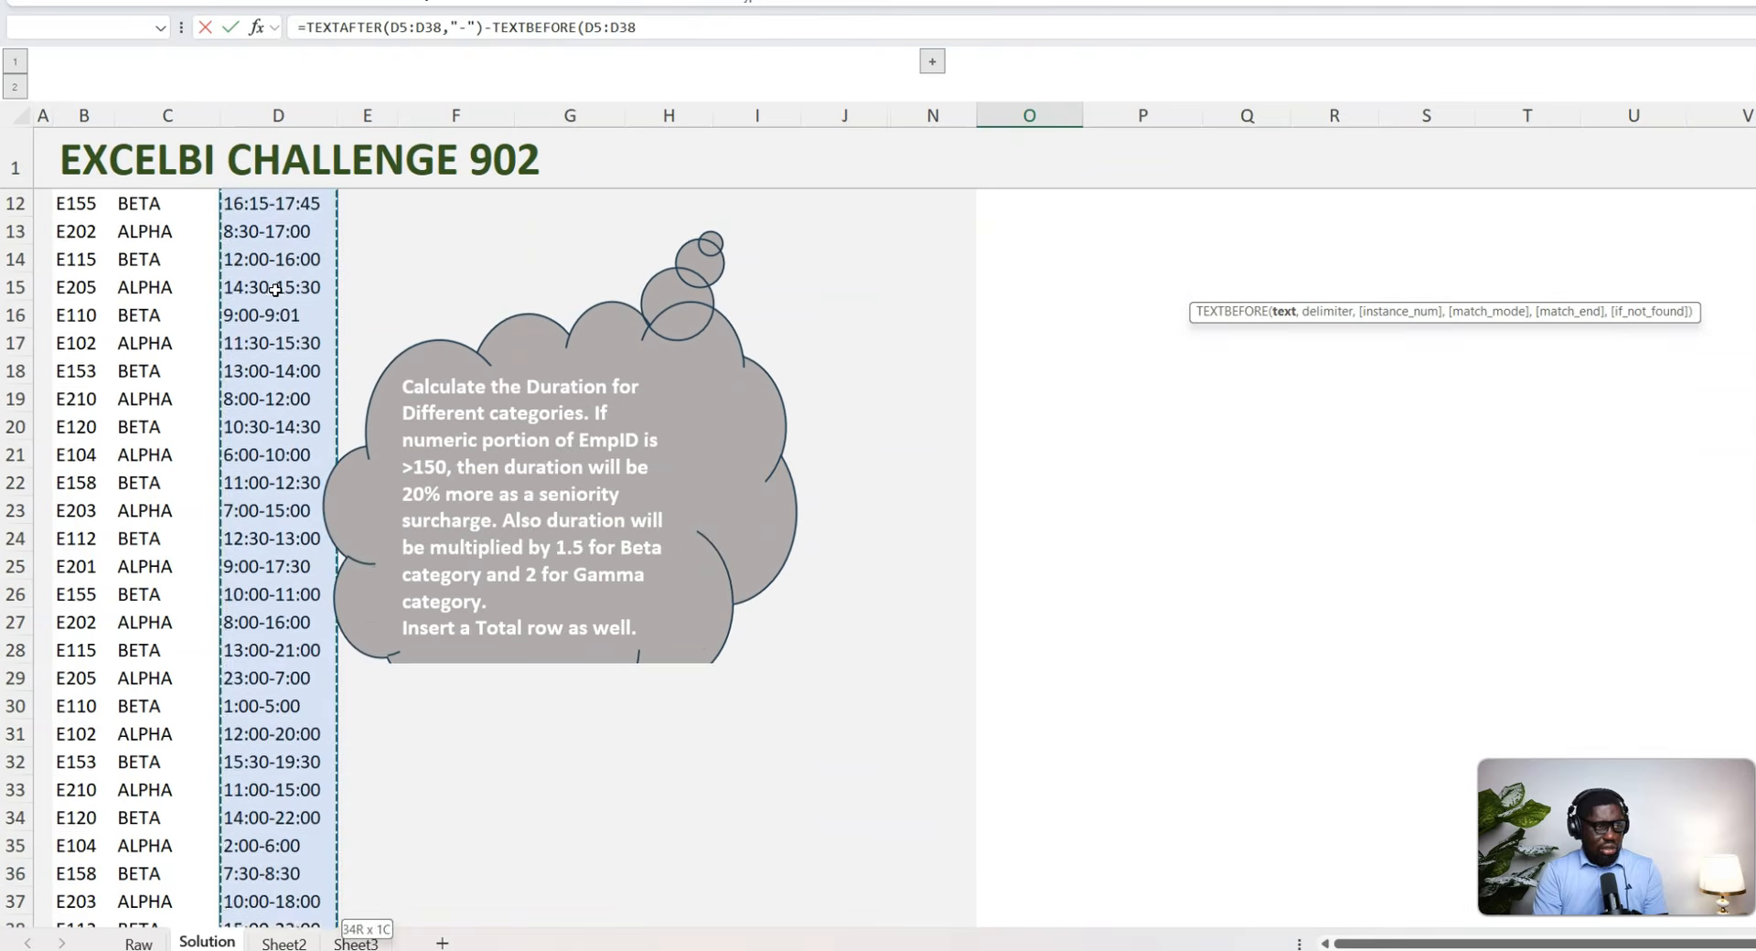
scroll(274, 289, up, 4)
text(,"-"))
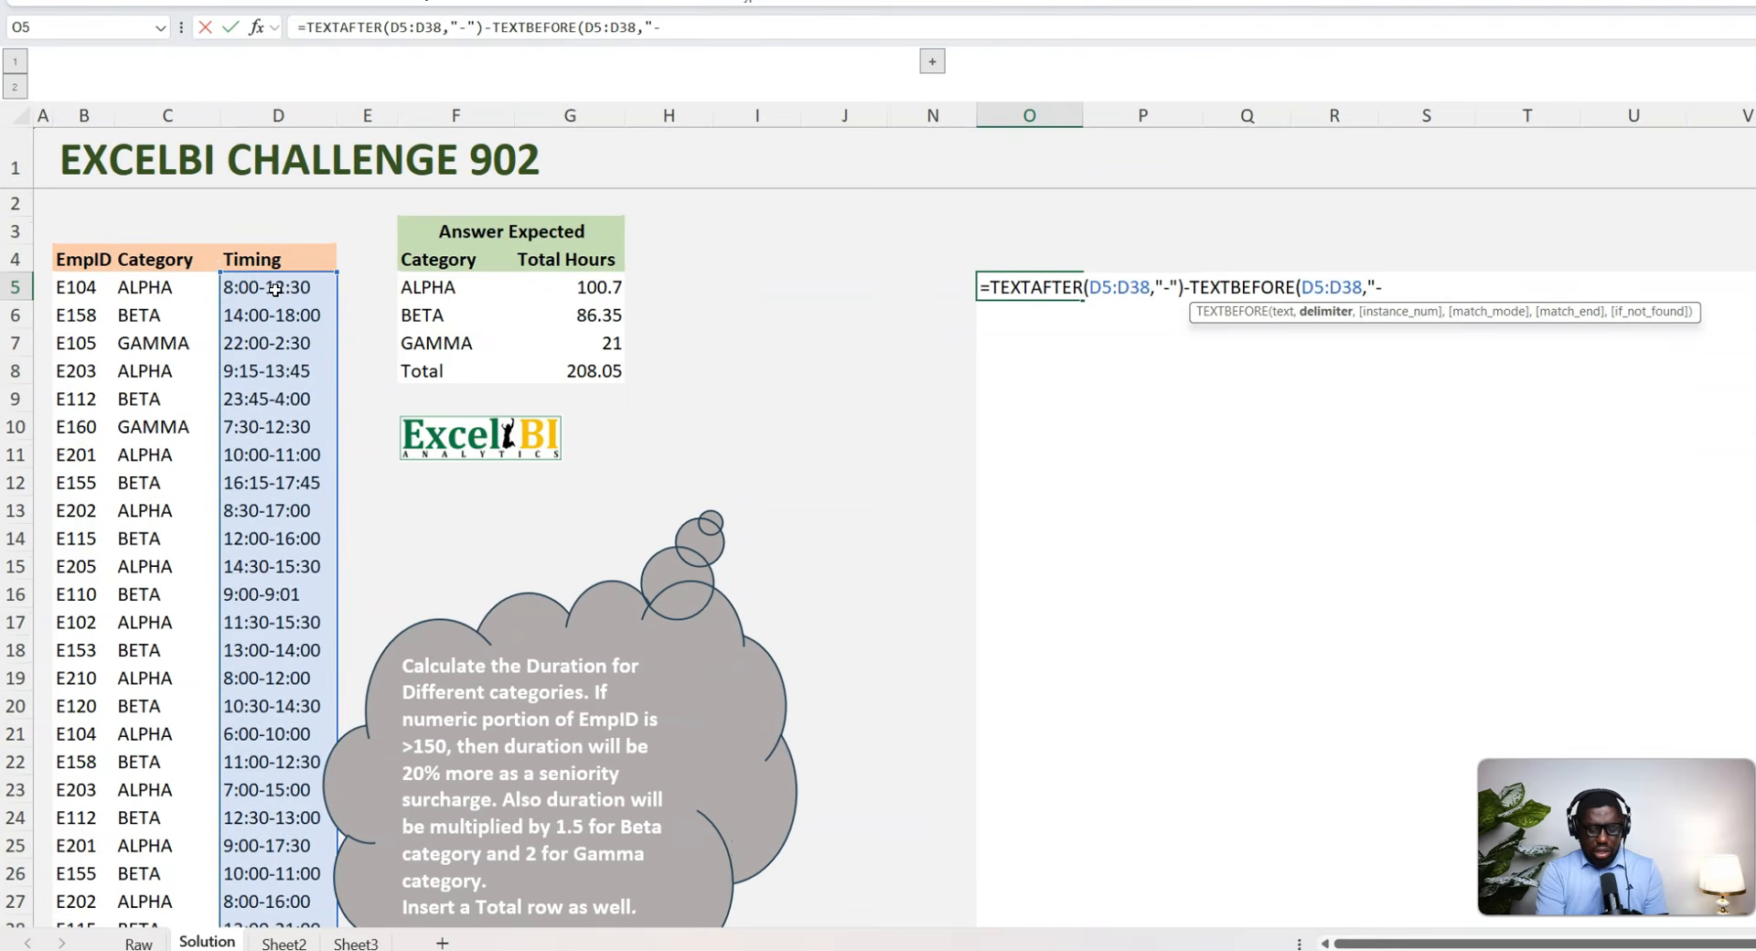
key(ctrl+Return)
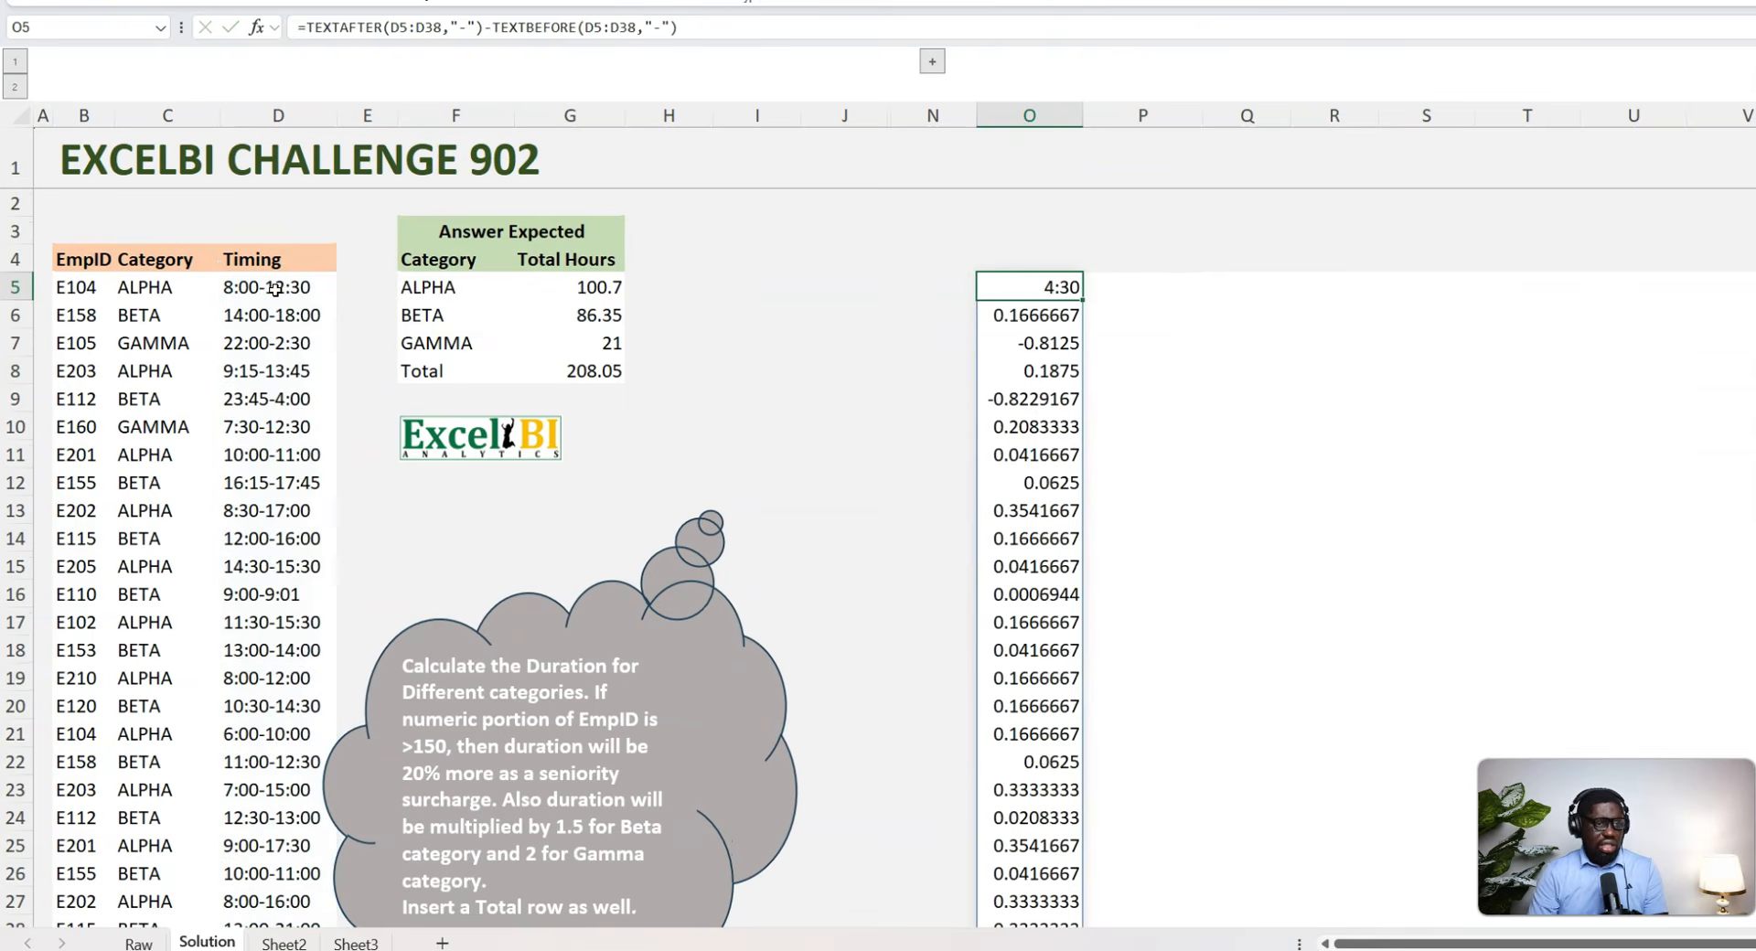
key(ctrl+shift+grave)
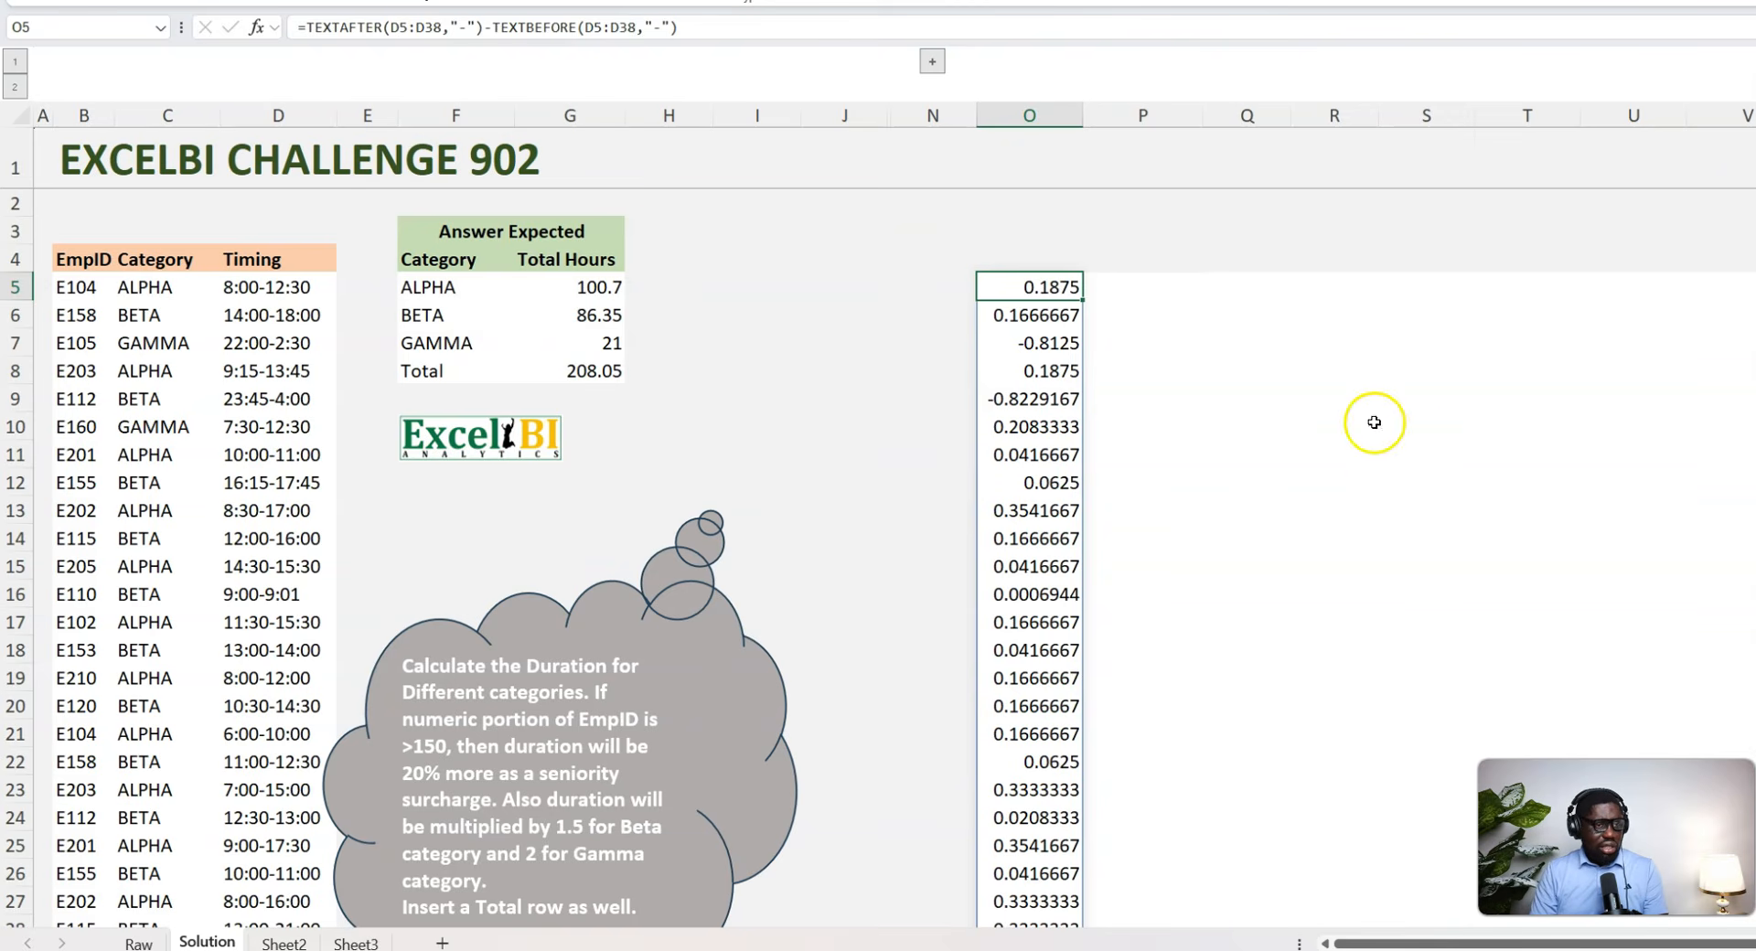
Step: Convert the spilled durations to hours in P5 with the formula =O5#*24
click(1129, 284)
text(=)
key(Left)
key(ctrl+shift+Down)
text(*2)
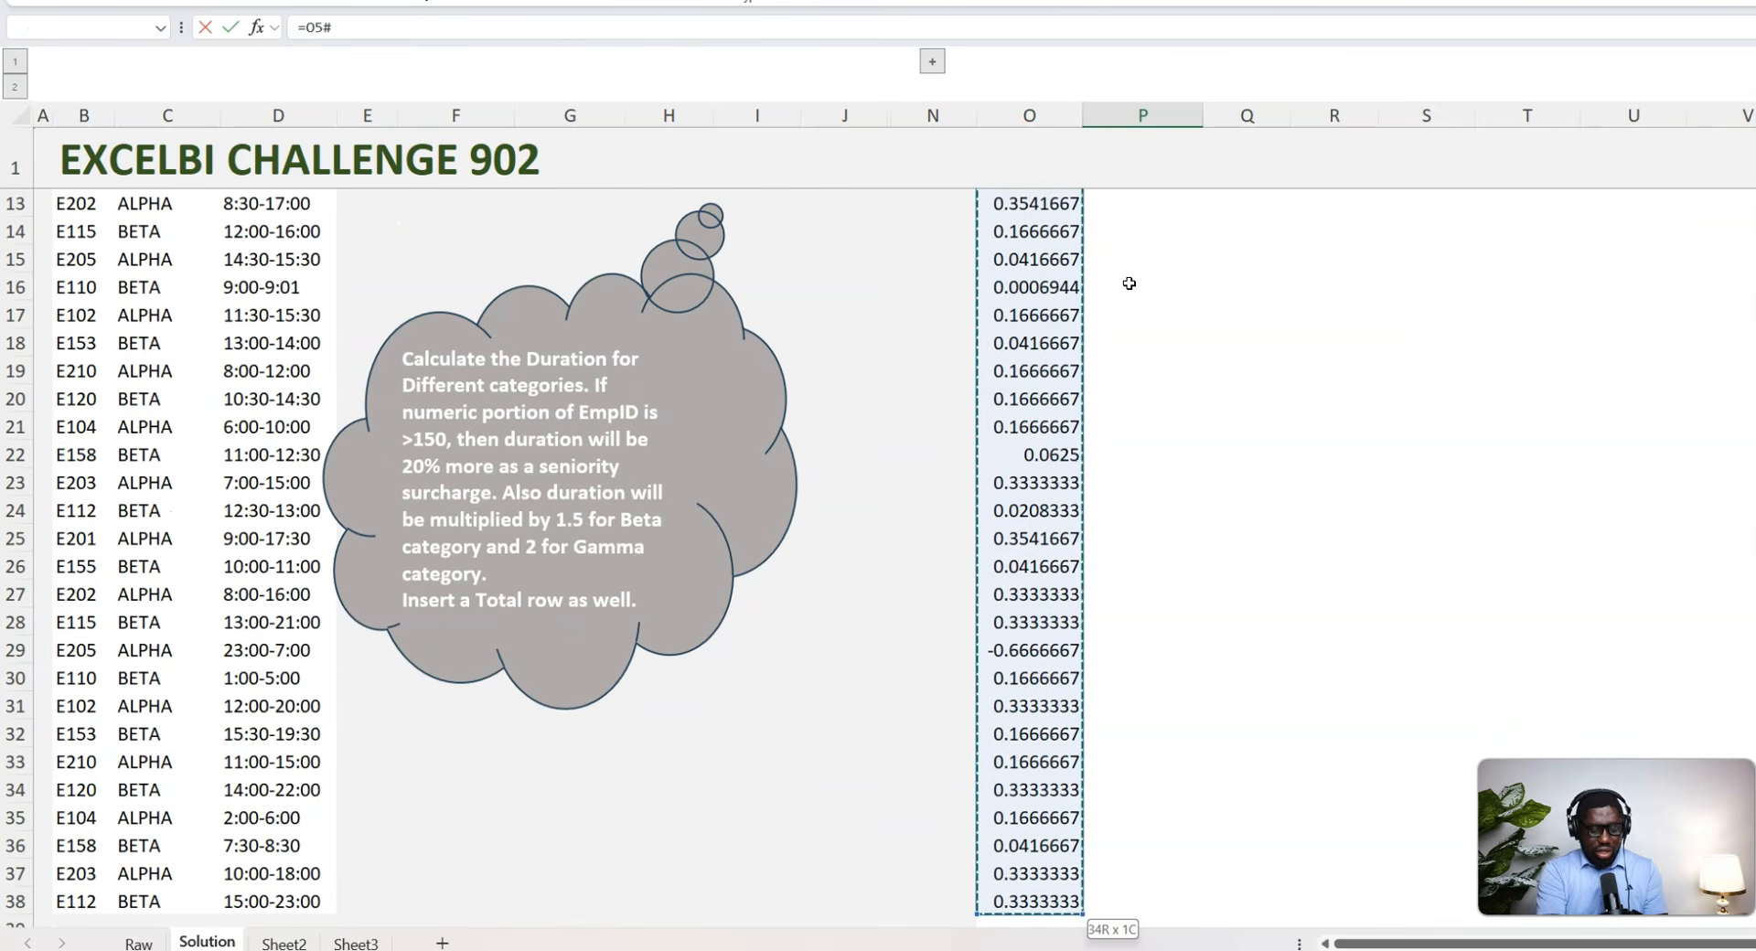
key(Return)
scroll(1143, 288, up, 4)
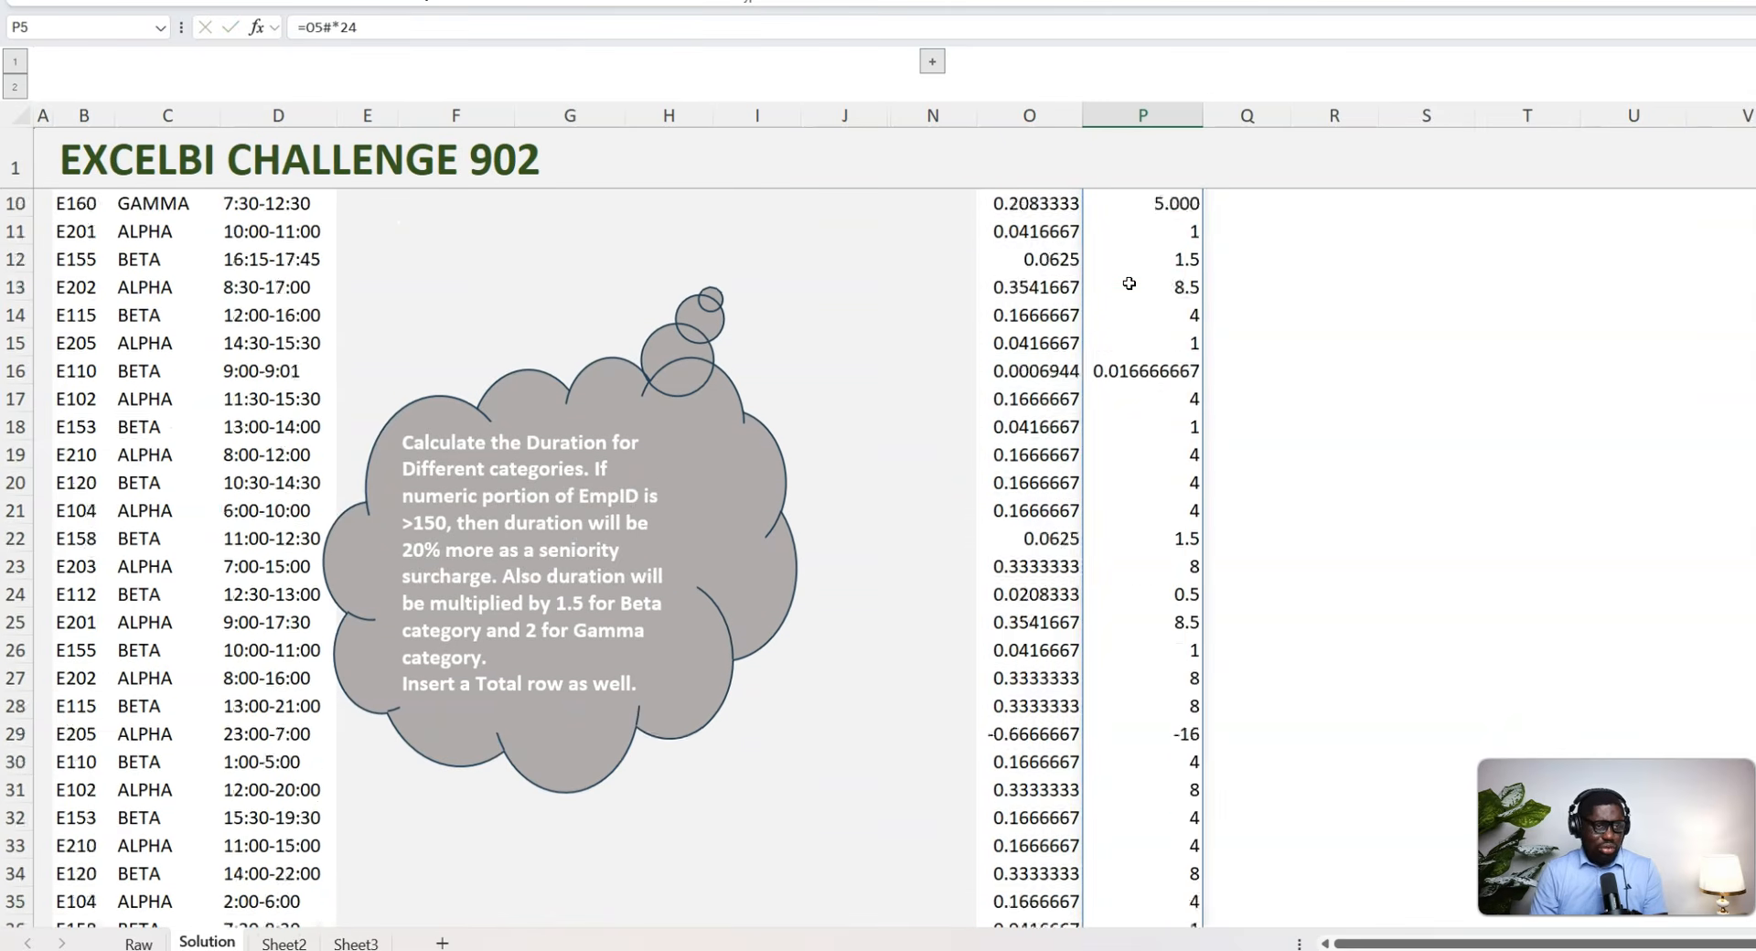
Step: Review the hours conversion beside the raw durations and clear its formula from P5
click(1163, 293)
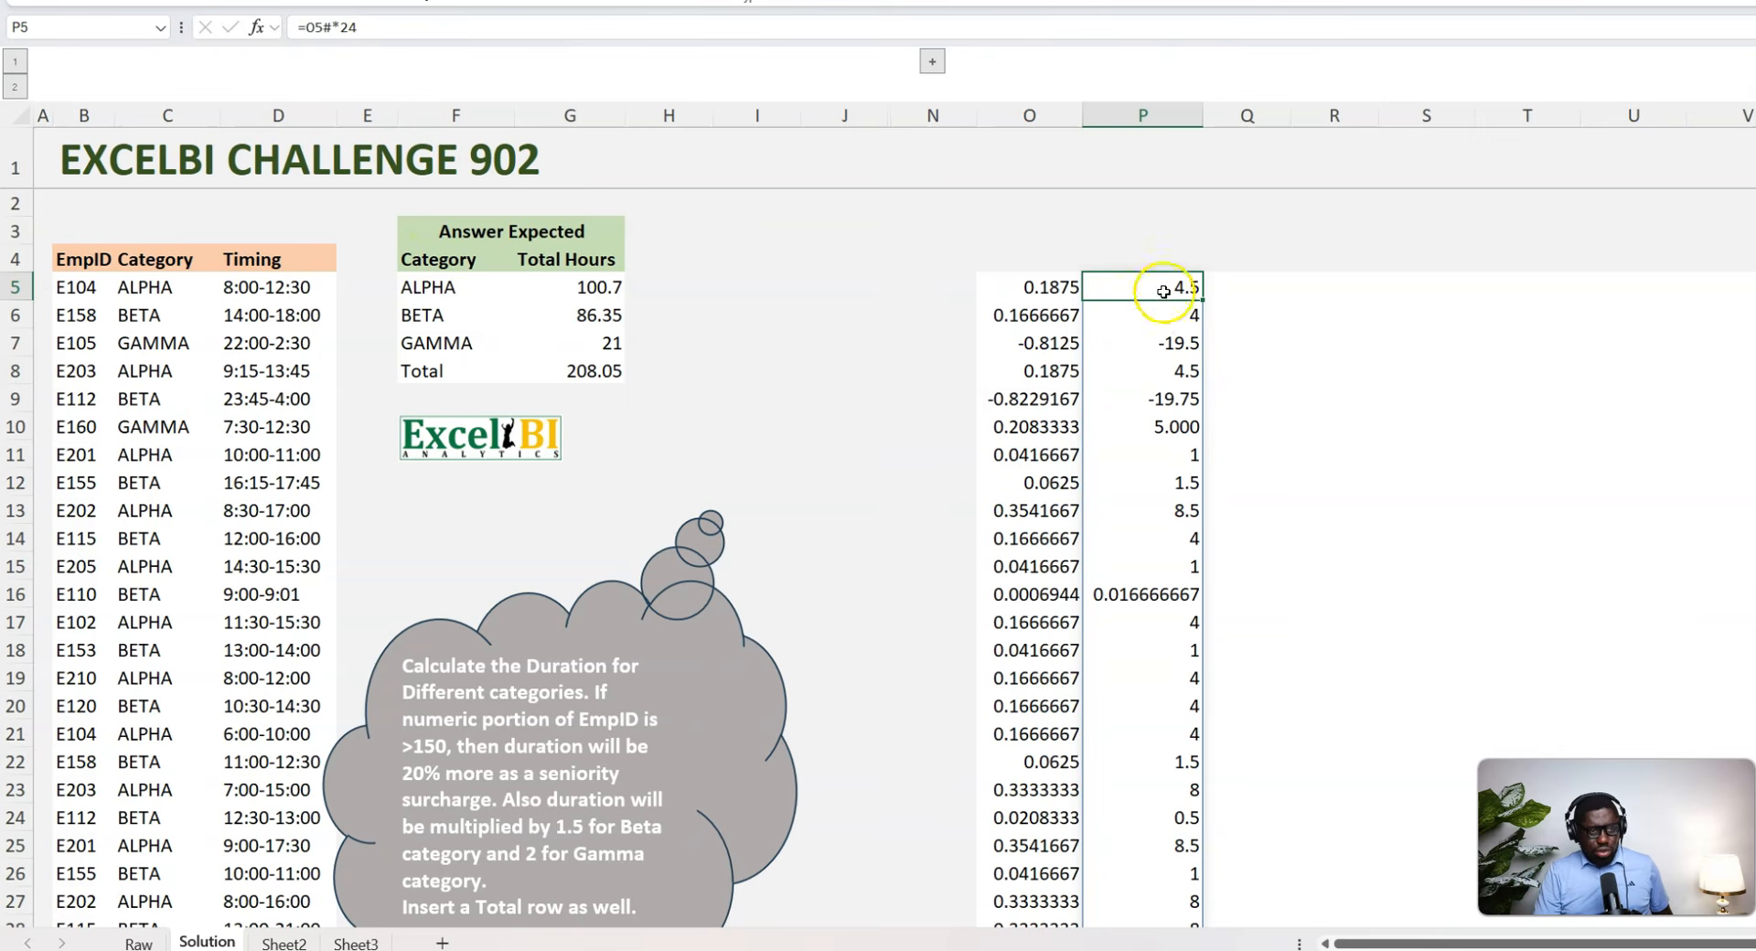
click(1028, 287)
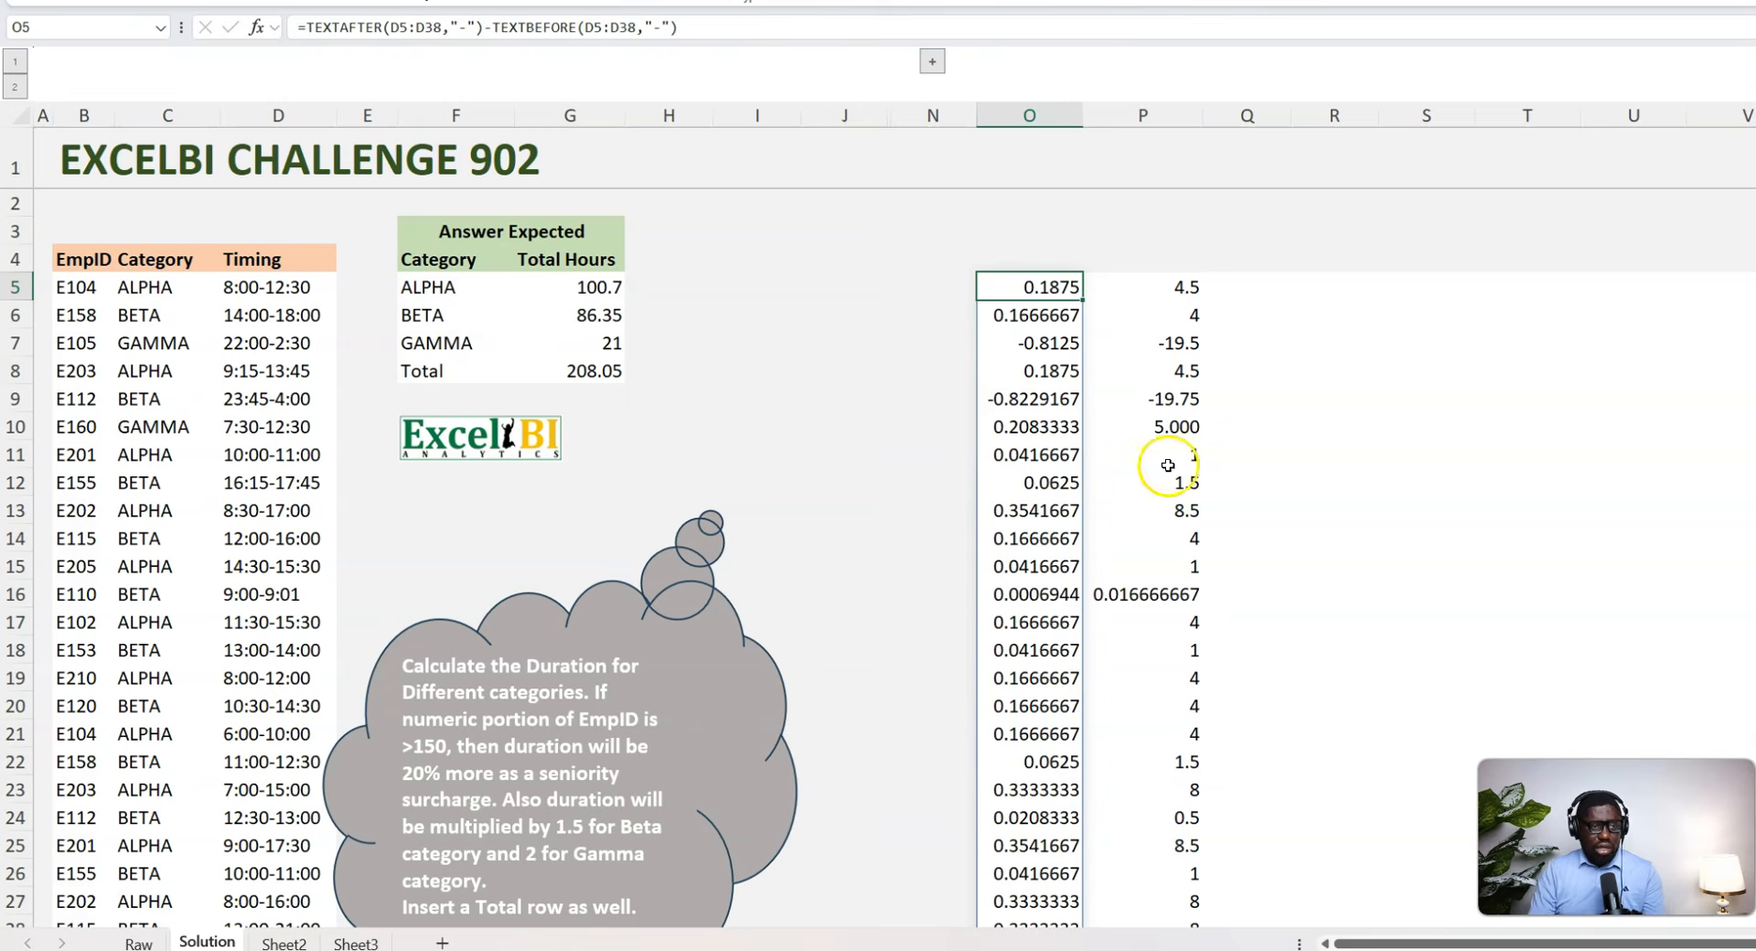
click(1169, 282)
key(Delete)
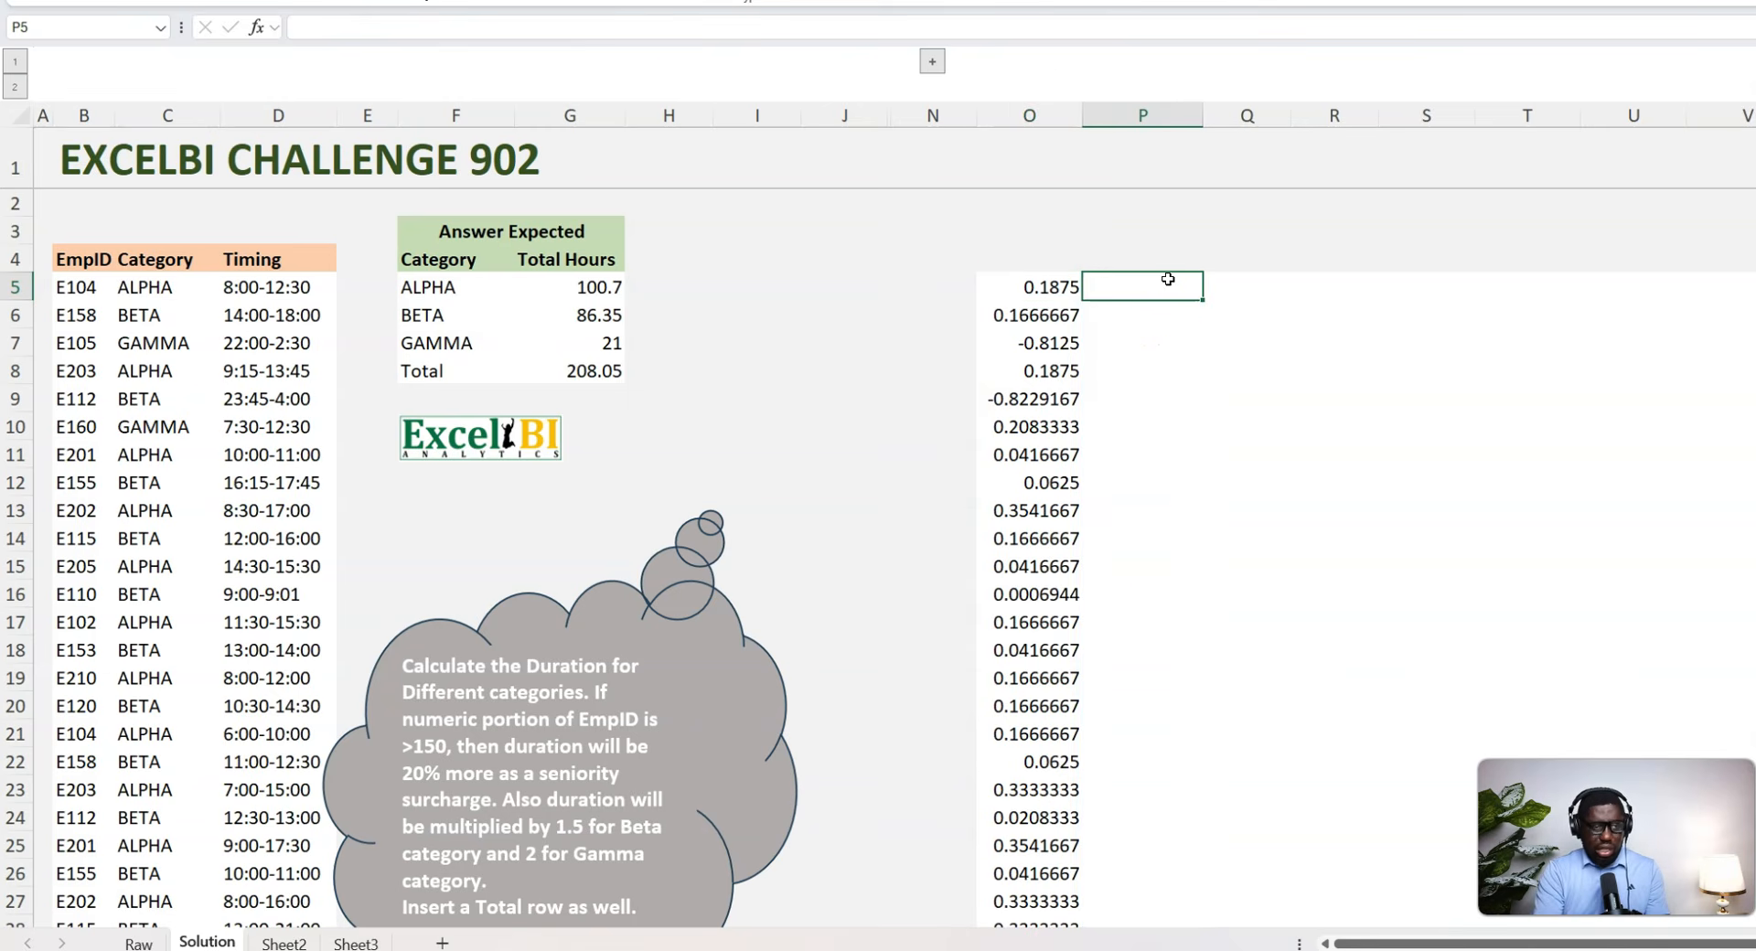
key(Left)
key(Down)
key(Up)
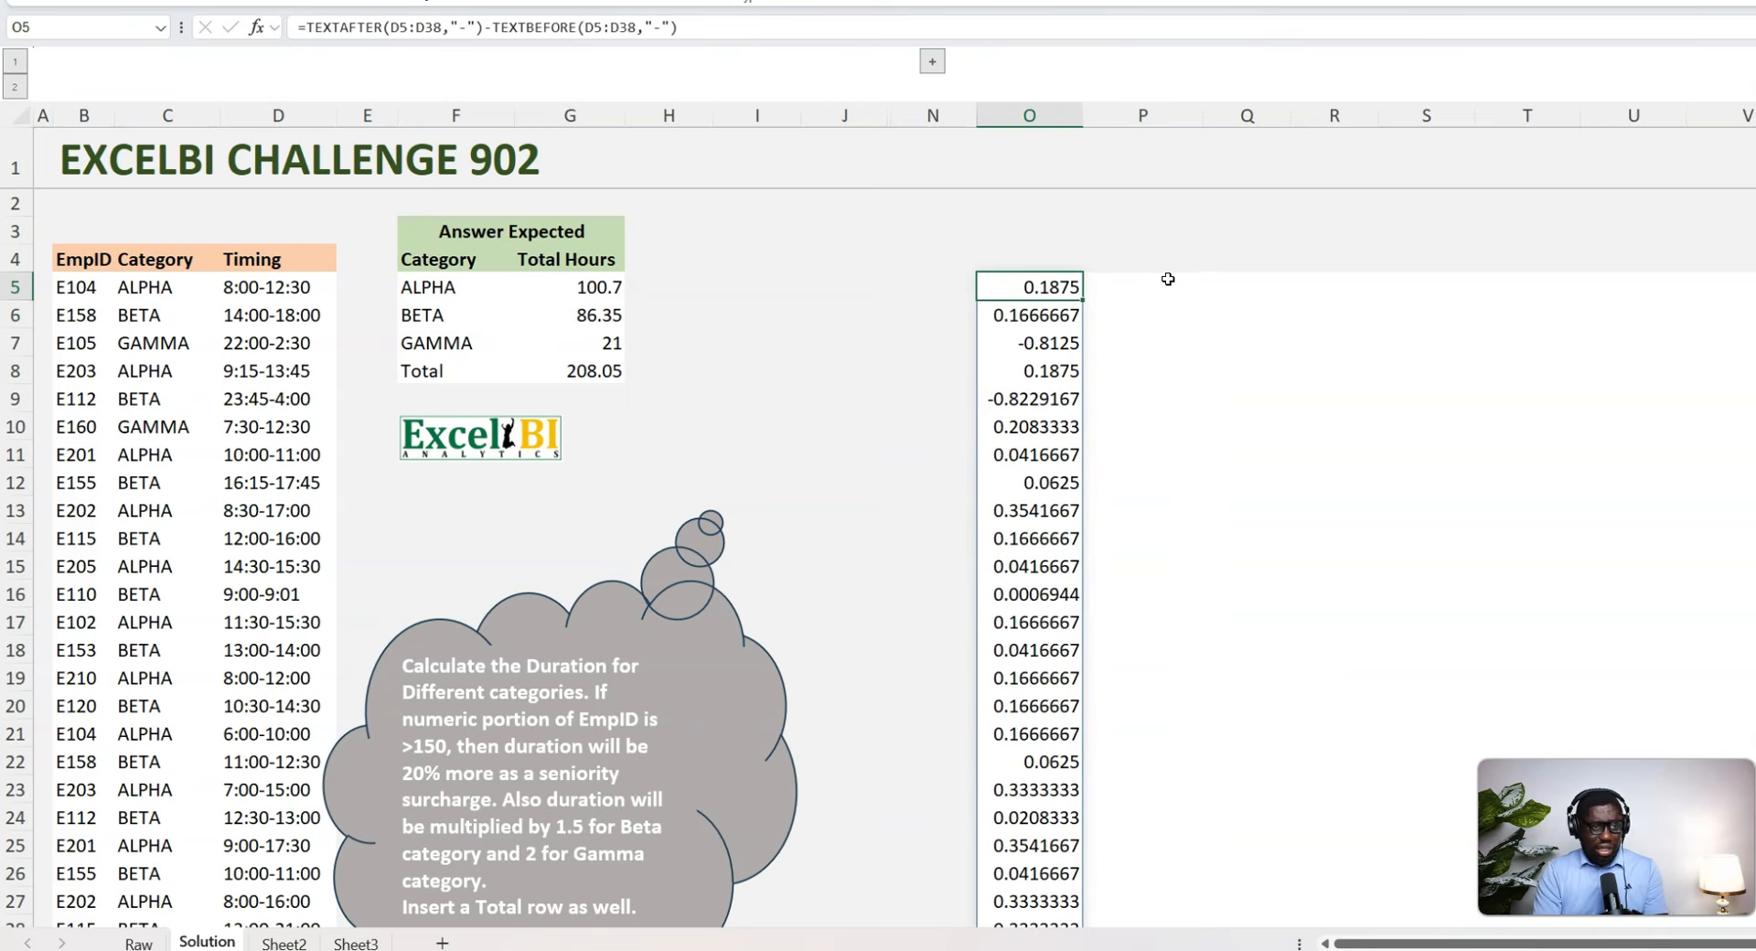
Step: Start an IF formula in P5 that tests O5#<0 and returns 1+O5# for negative durations
click(1168, 279)
text(=IF()
key(Left)
key(ctrl+shift+Down)
scroll(1170, 279, up, 4)
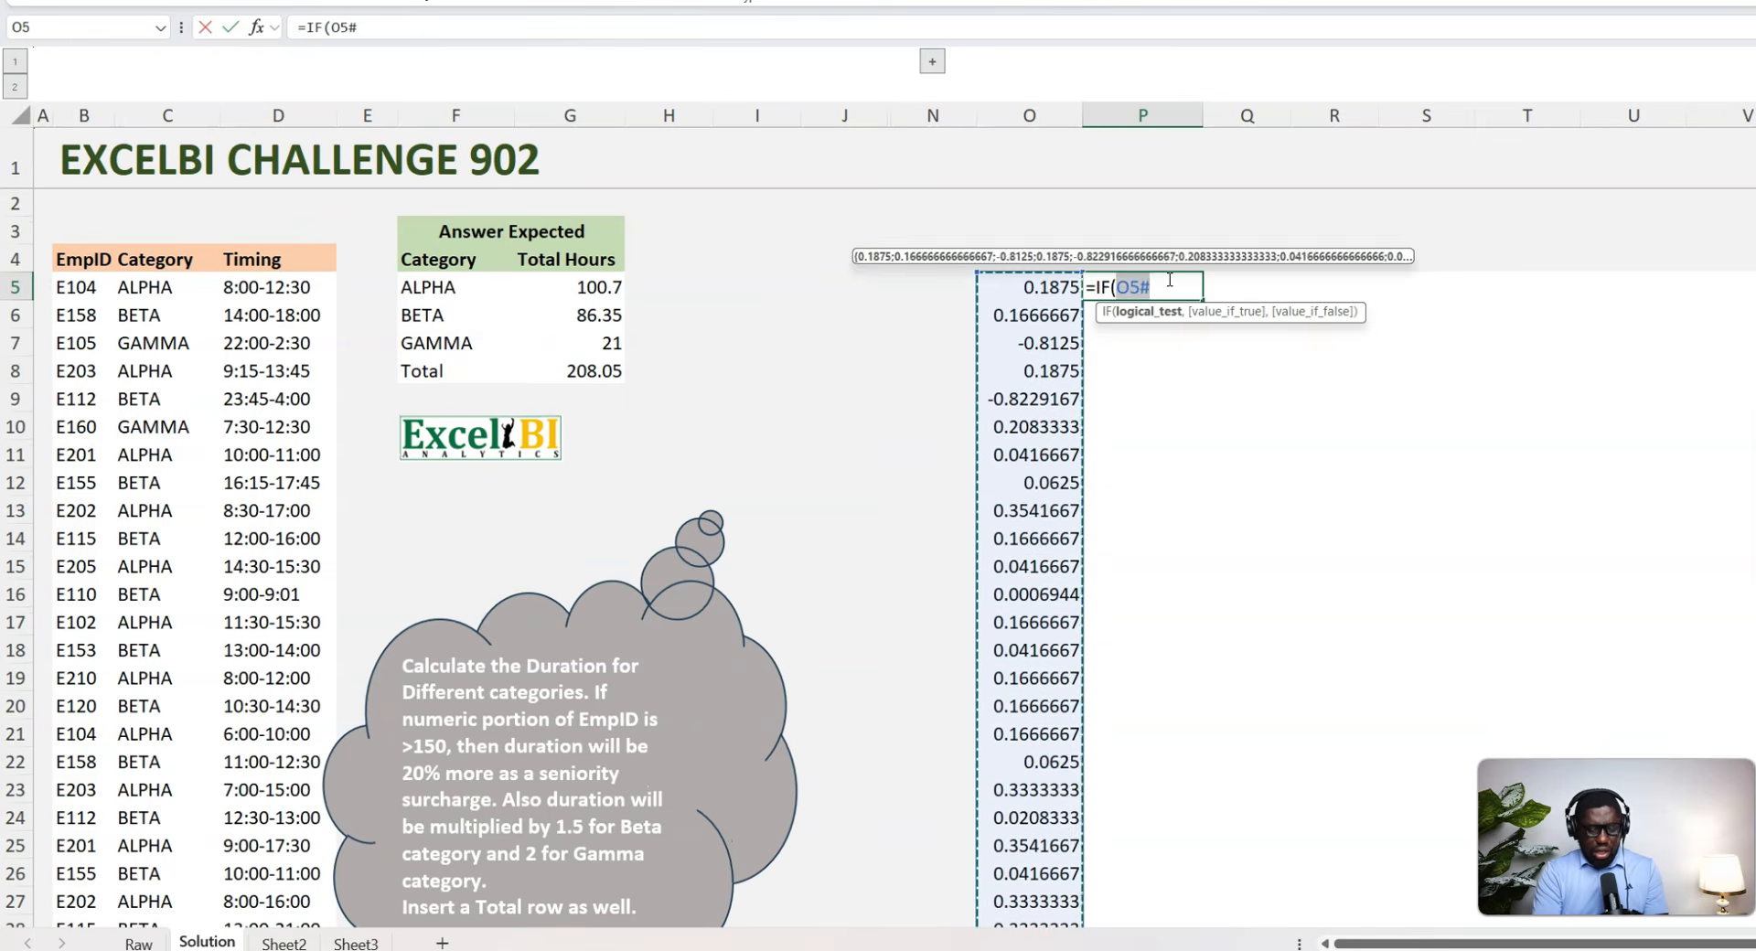
text(<0,1+)
key(Left)
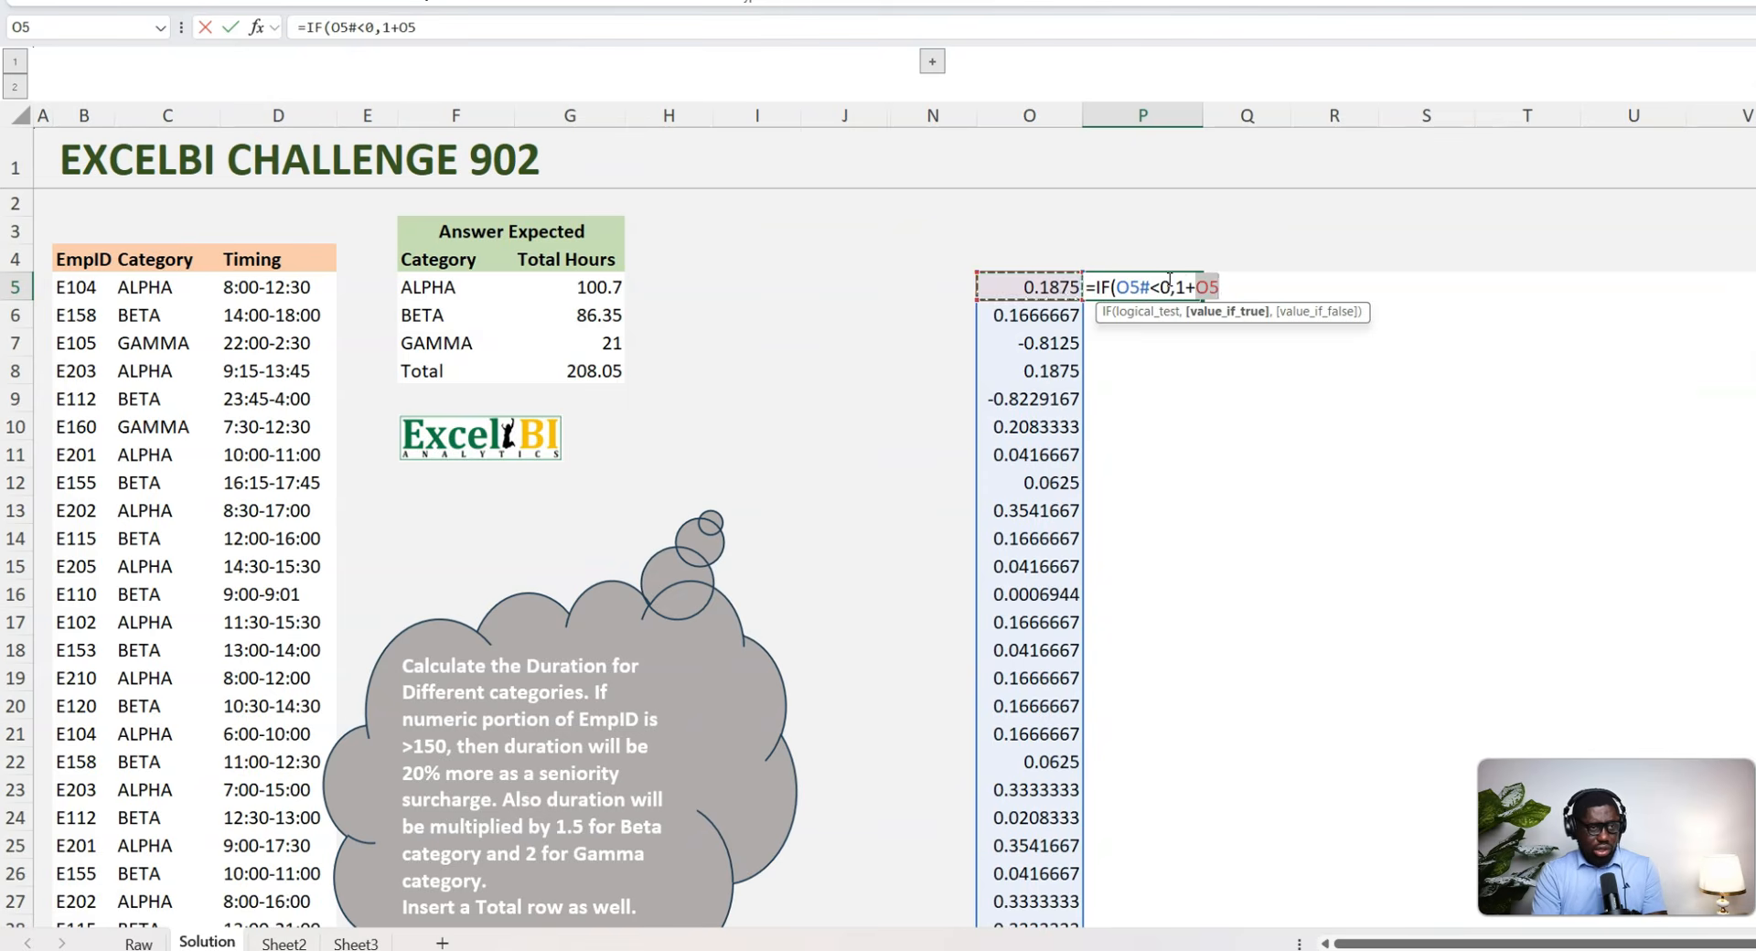
key(ctrl+shift+Down)
scroll(1169, 279, up, 4)
Step: Complete the IF formula in P5 with O5# as the value for non-negative durations
text(,)
key(Left)
key(ctrl+shift+Down)
scroll(1168, 279, up, 4)
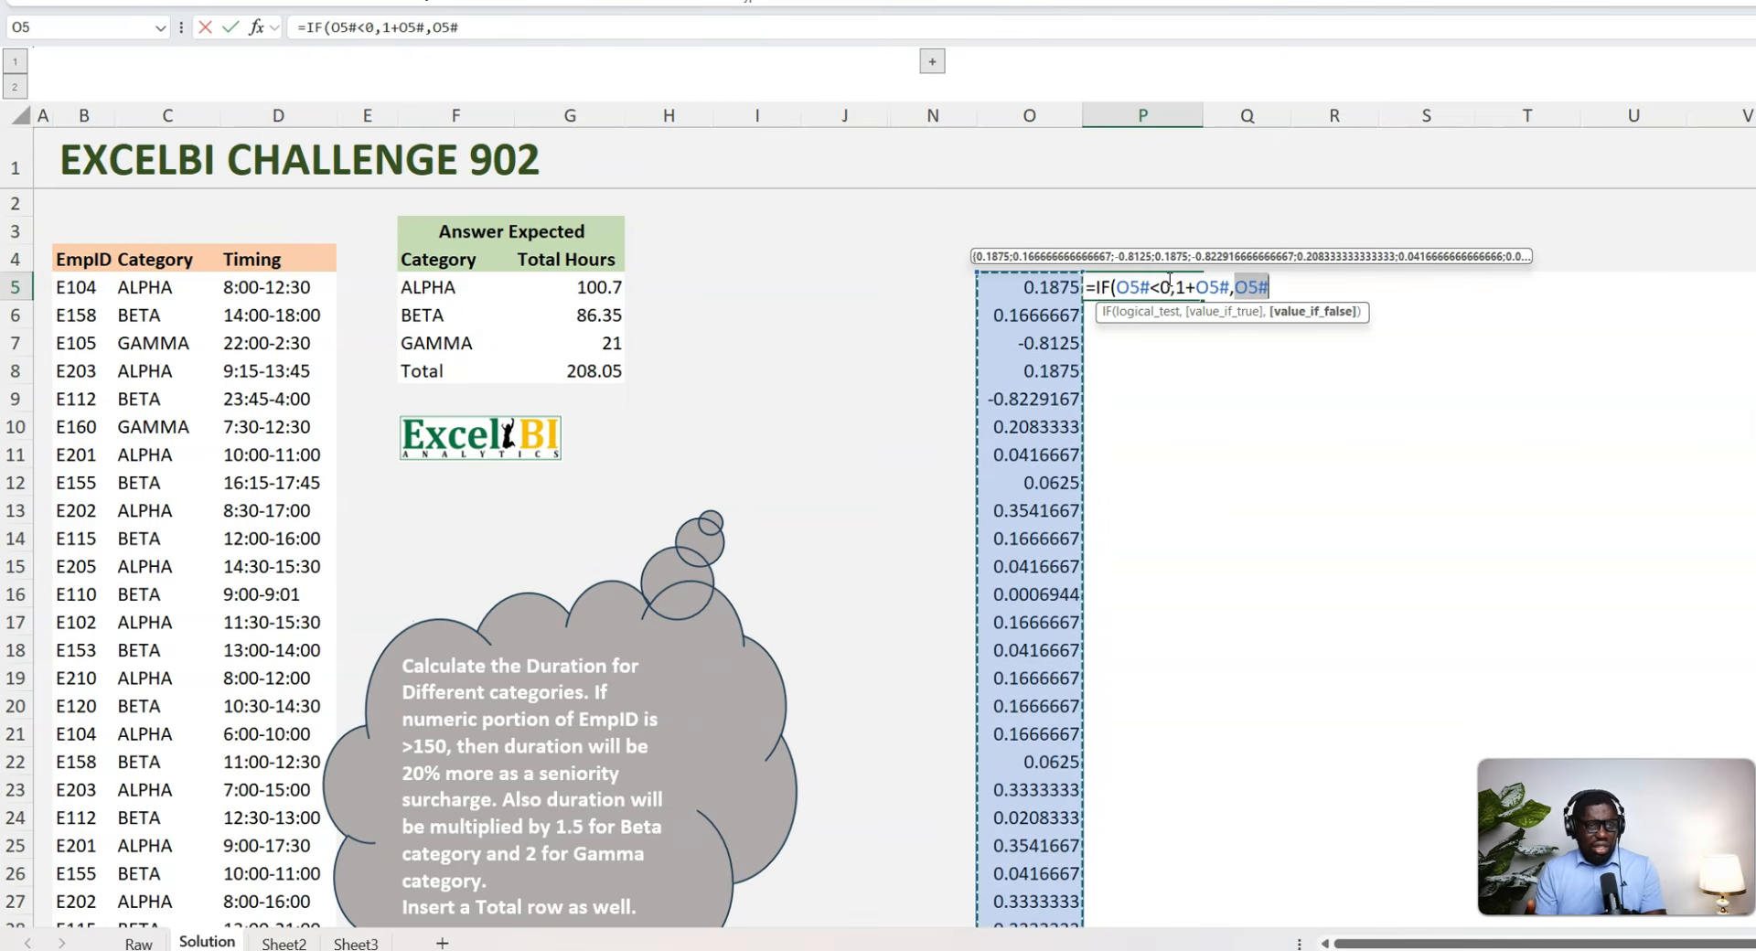
click(1254, 292)
key(ctrl+Return)
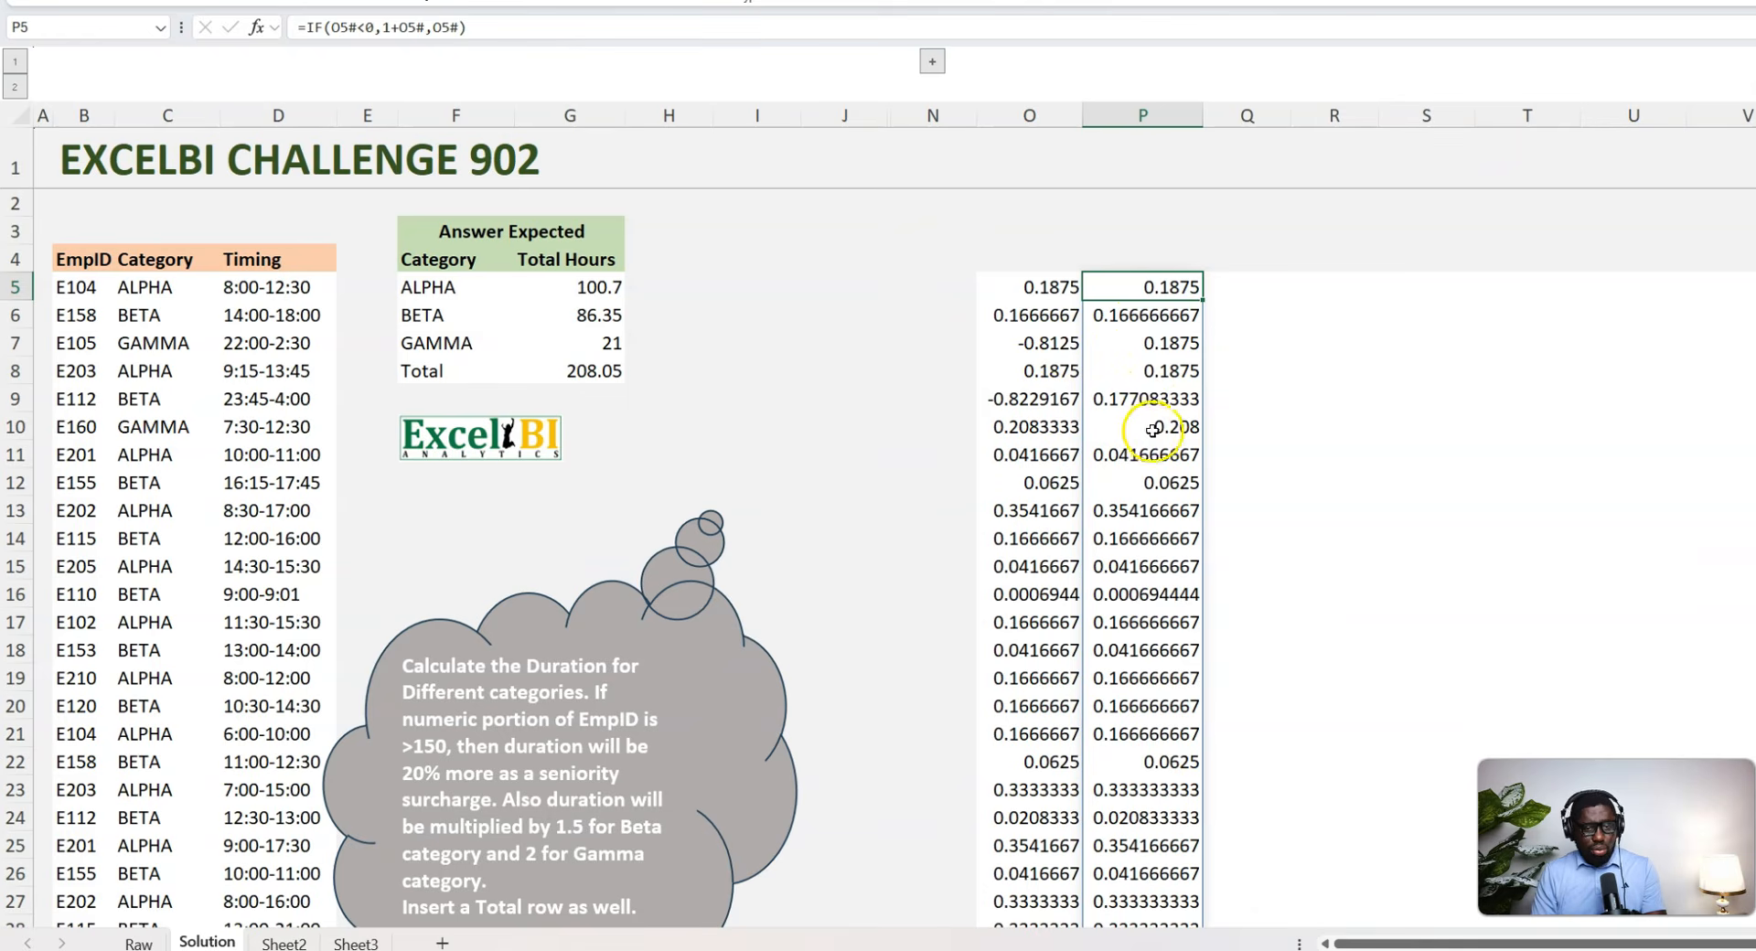
Step: Try the alternative correction formula =O5#+(O5#<0) in Q5 and clear it
click(1258, 287)
text(=)
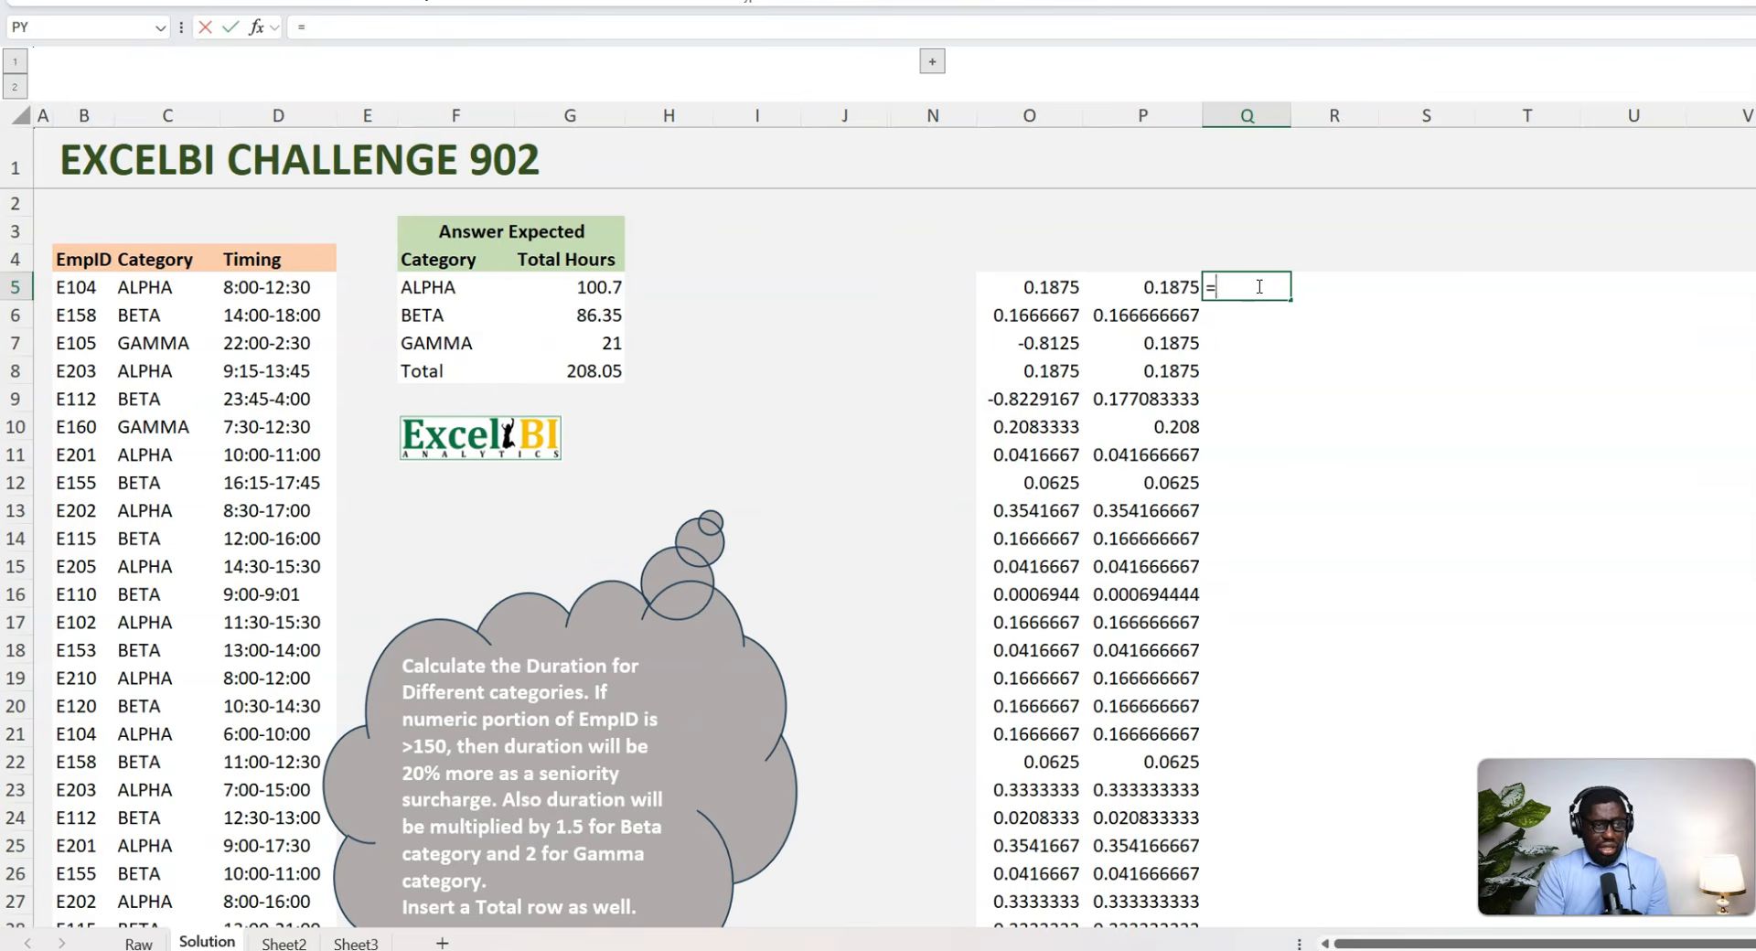
key(Left)
key(Left)
key(ctrl+shift+Down)
text(+)
scroll(1257, 287, up, 4)
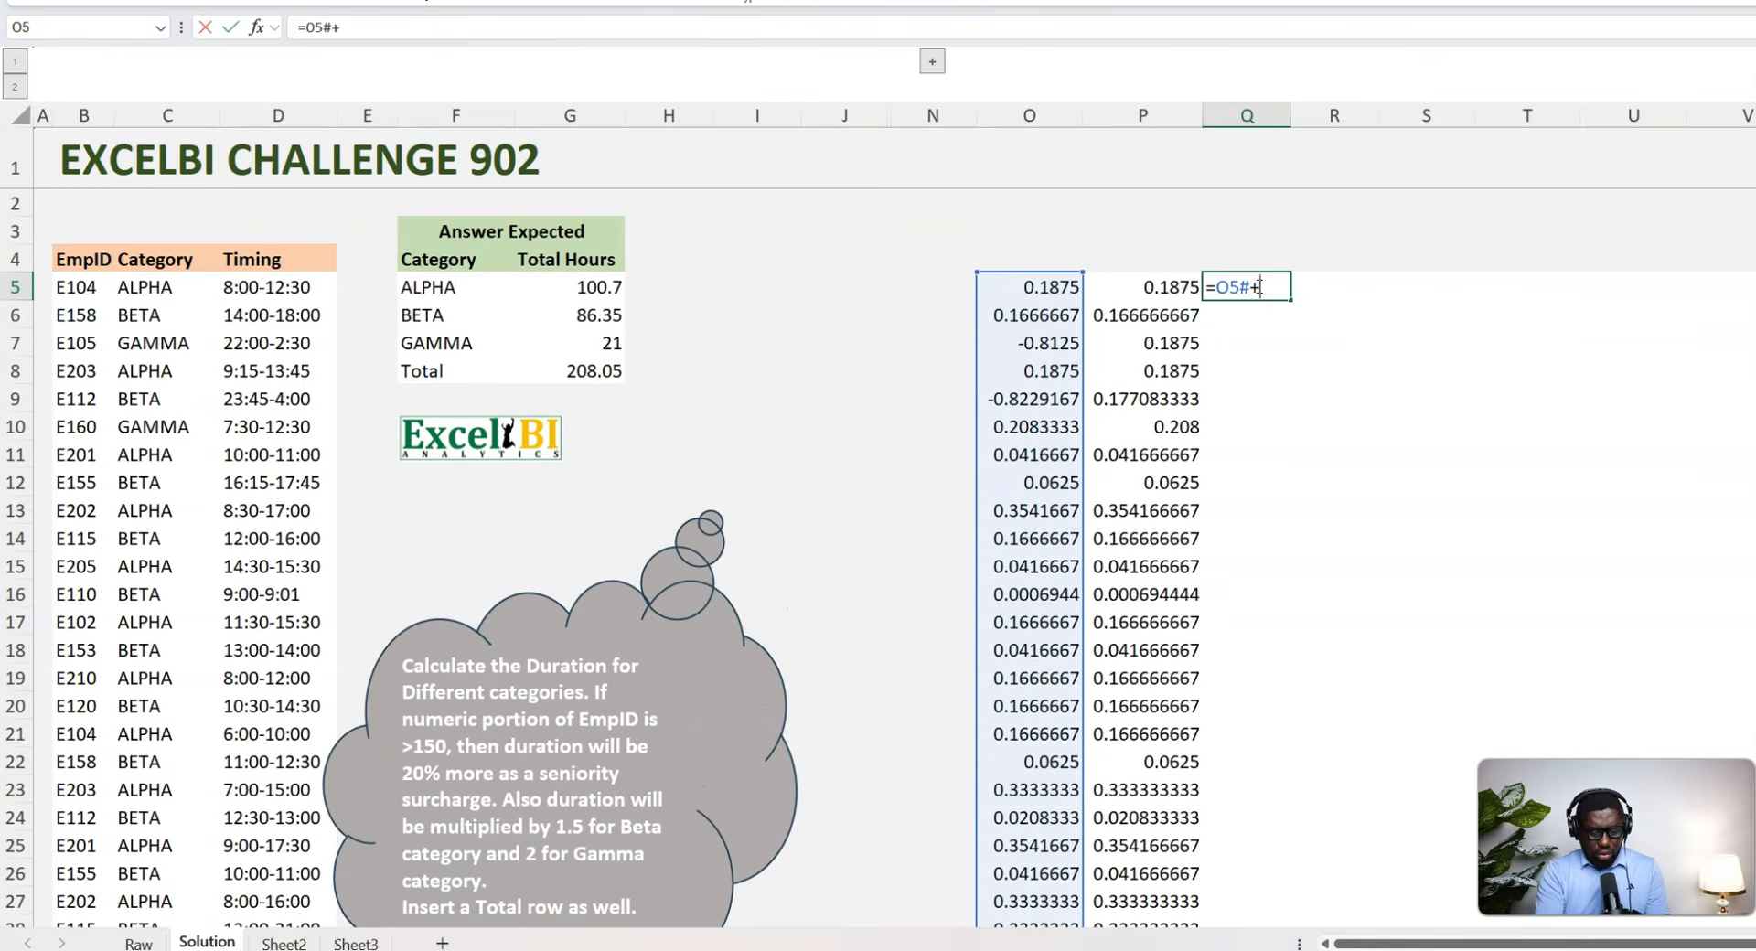
text(()
key(Left)
key(Left)
key(ctrl+shift+Down)
scroll(1257, 286, up, 4)
text(<0))
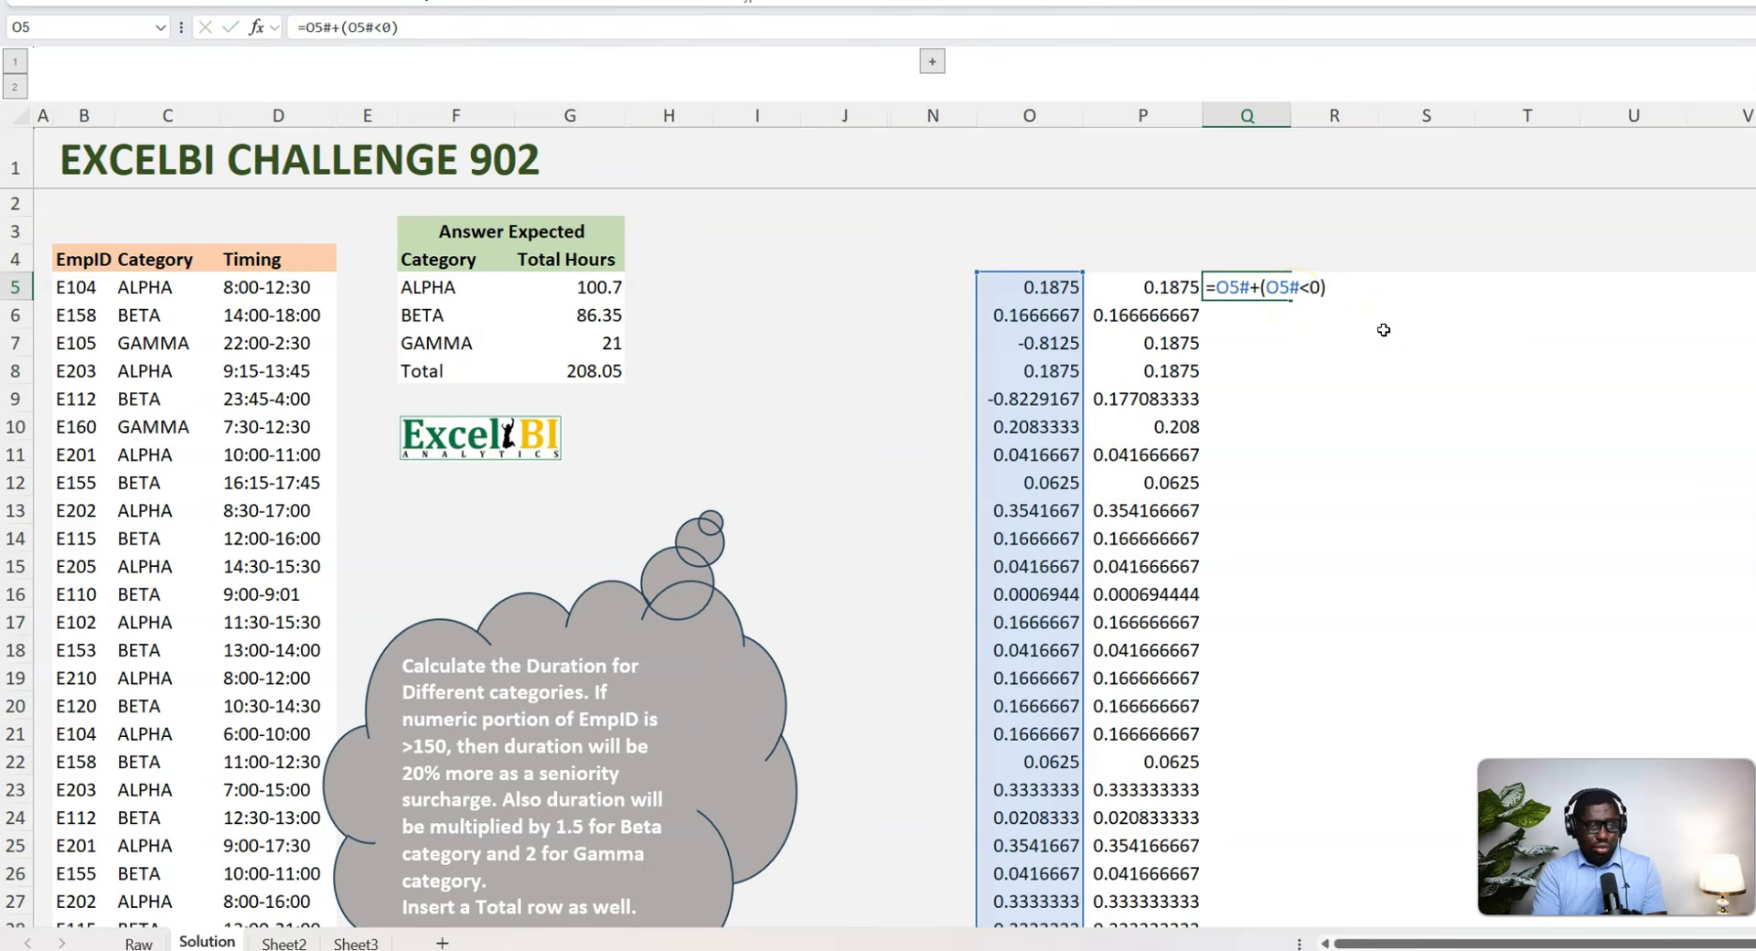
key(Return)
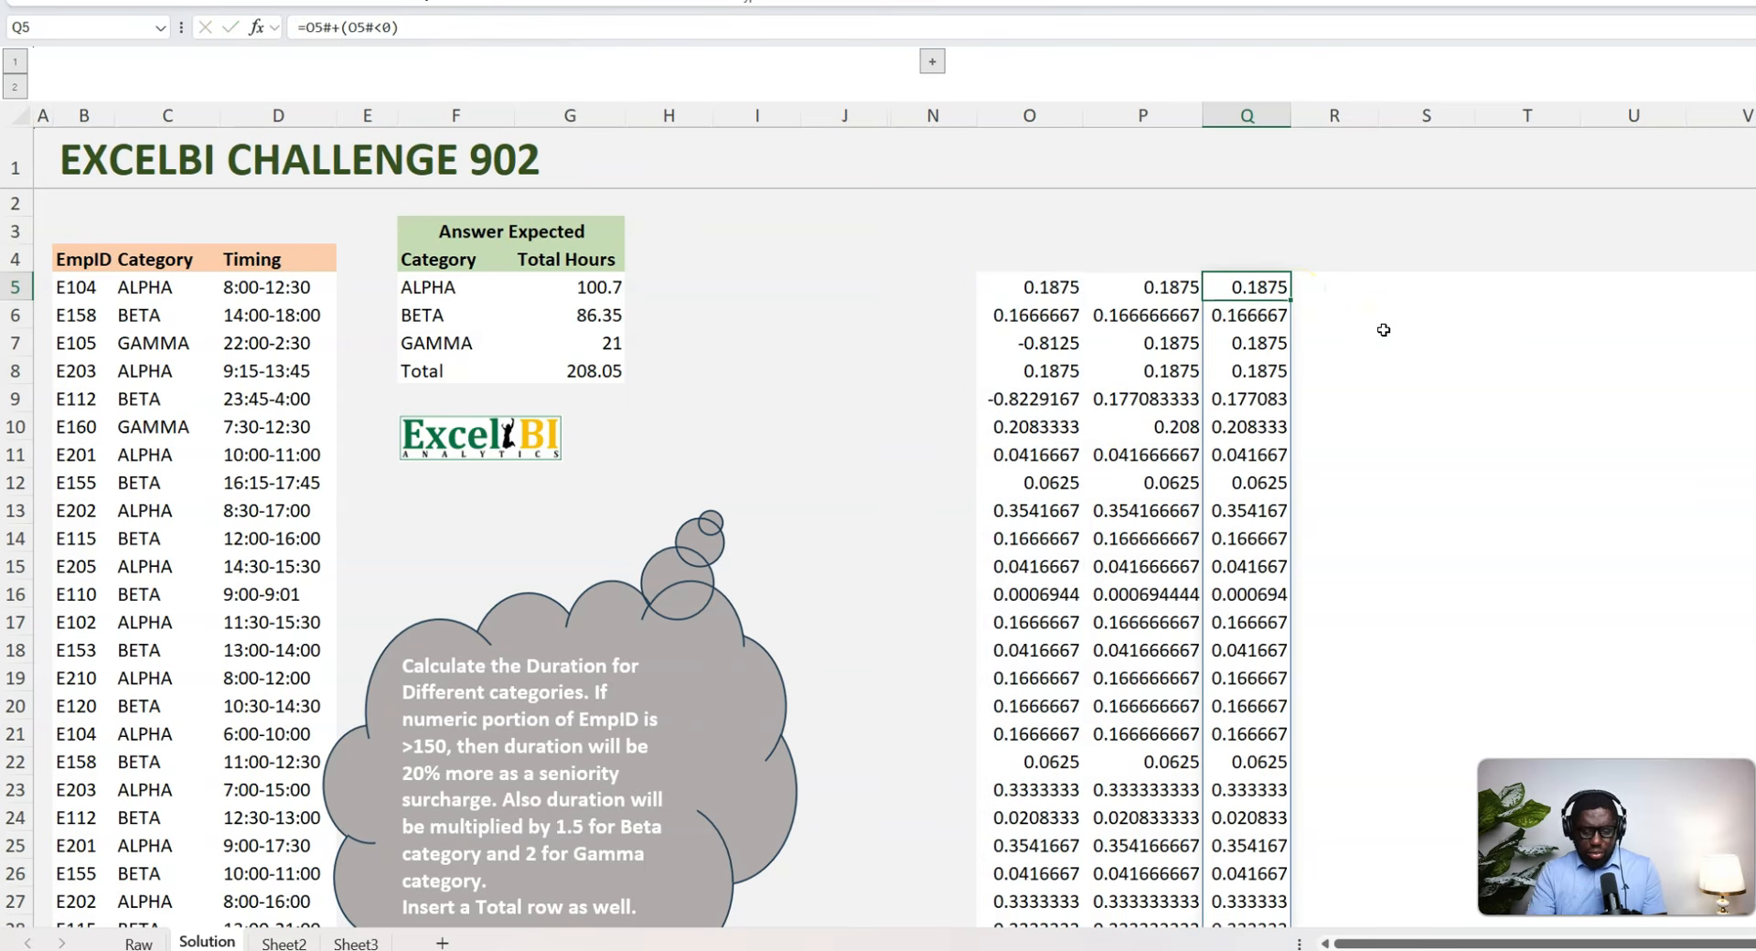
key(Delete)
Step: Label the corrected durations column in P4 as "Duration-corrected"
key(Left)
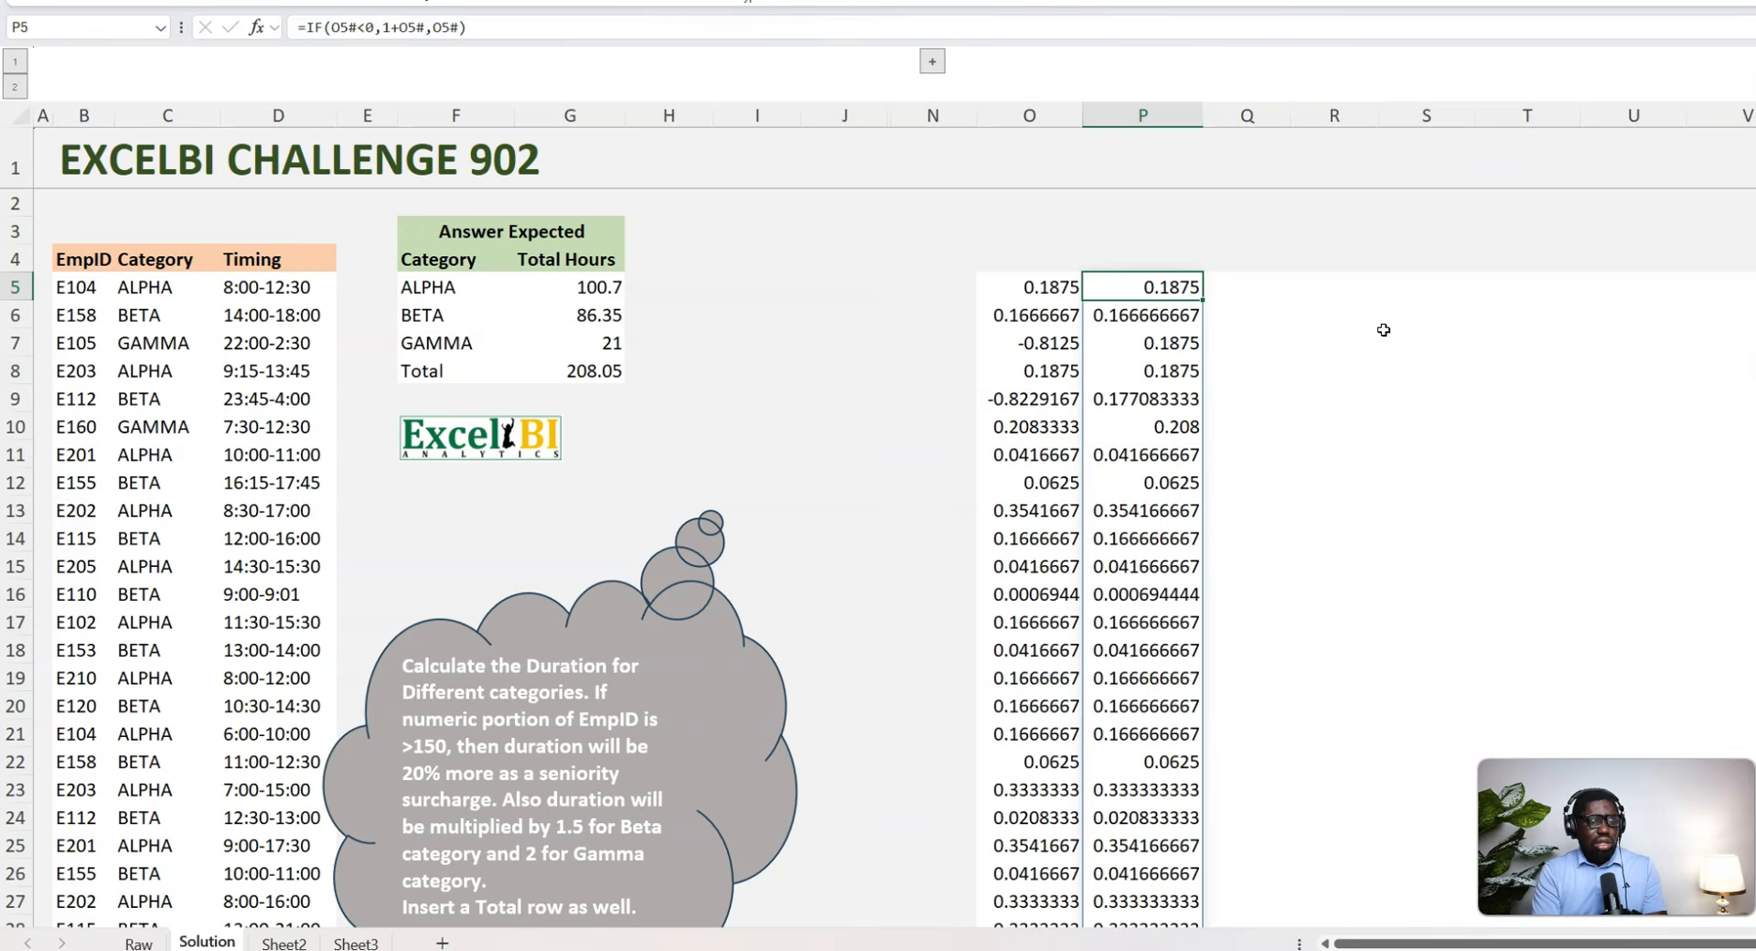
key(Up)
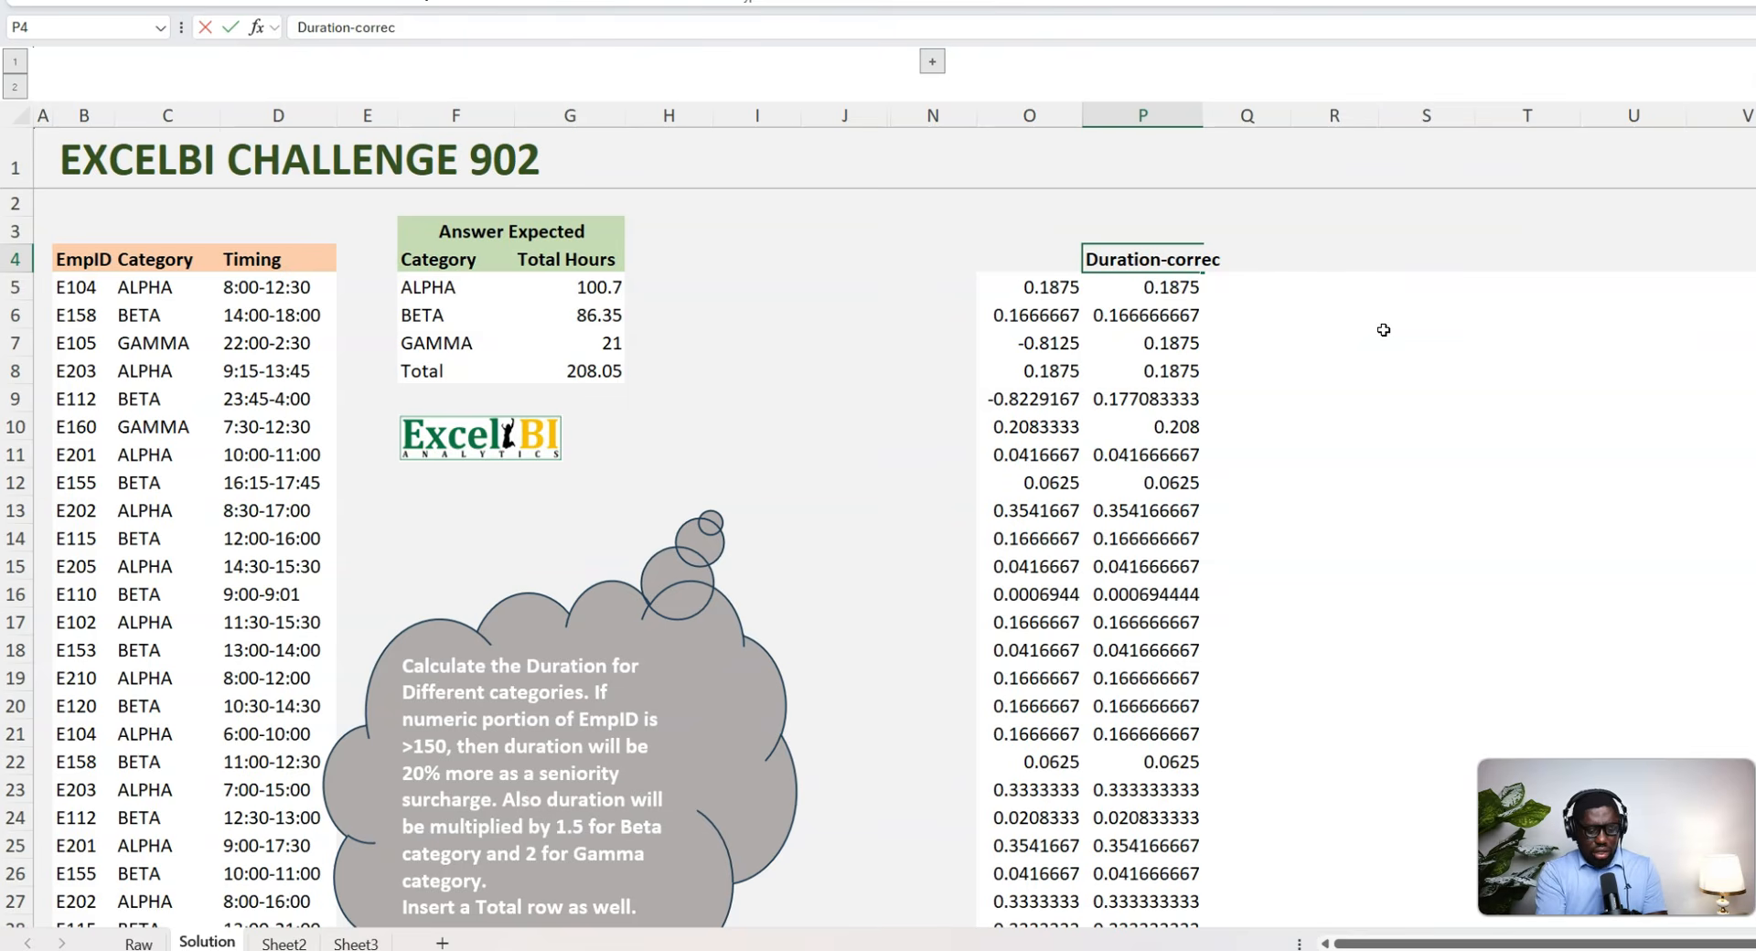
key(Down)
Step: Start an IF formula in Q5 that converts the last three characters of the employee IDs to numbers with --RIGHT(B5:B38,3)
key(Right)
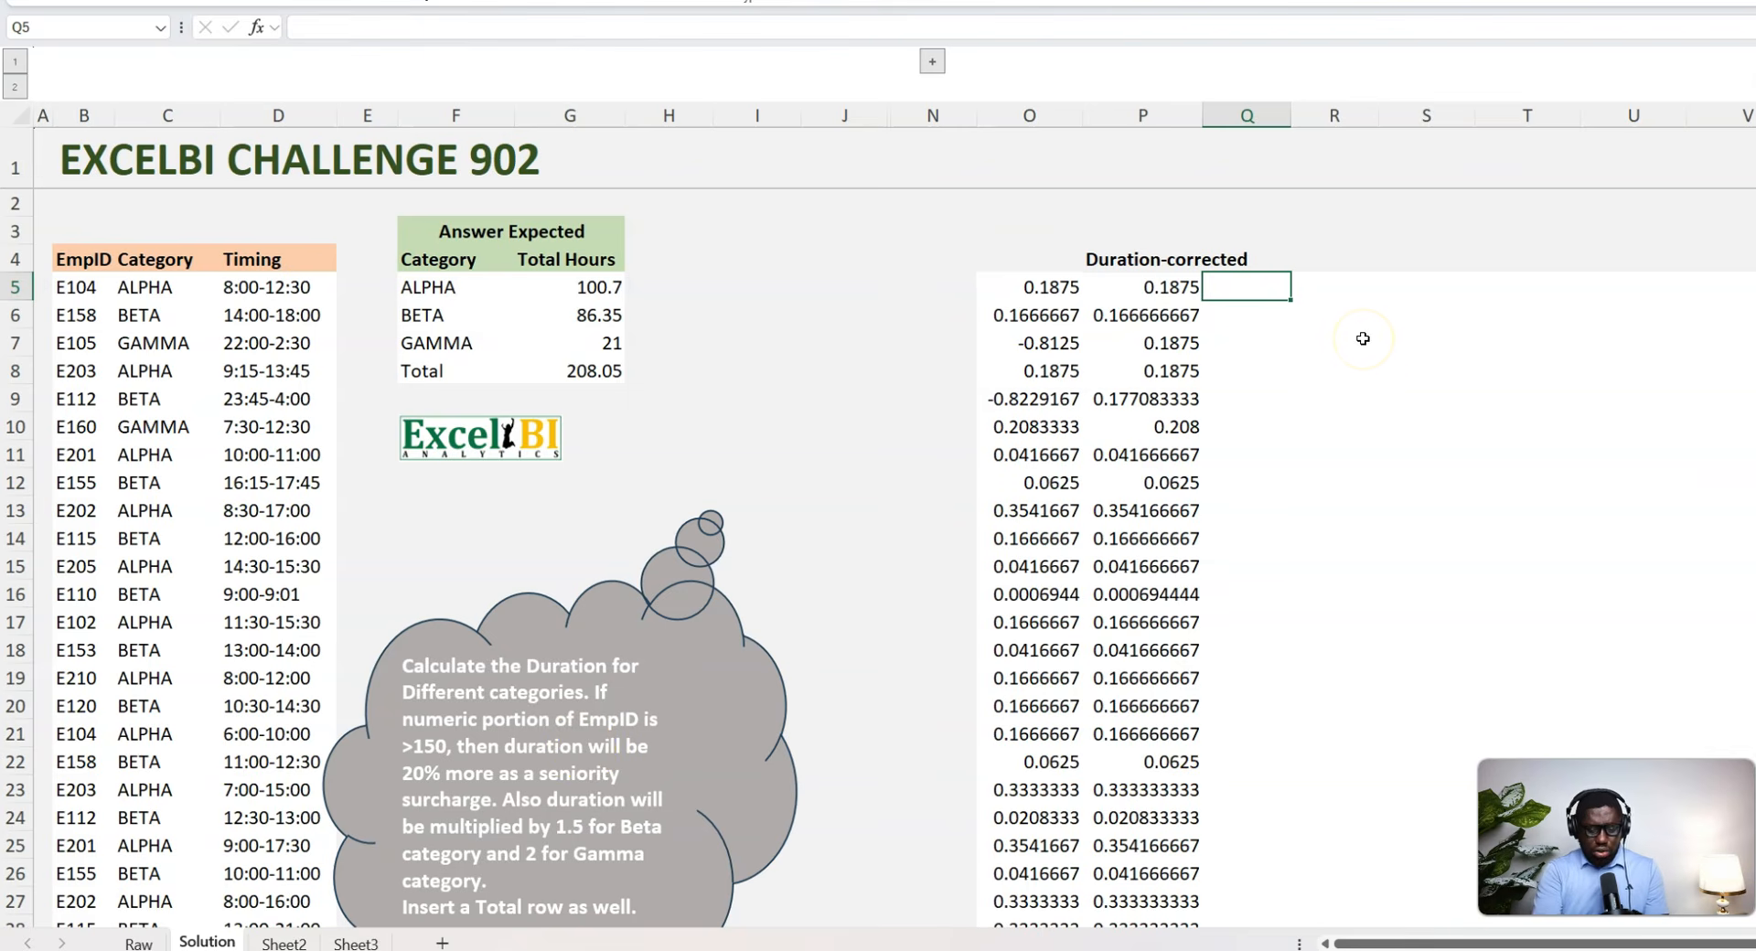
text(if)
key(Tab)
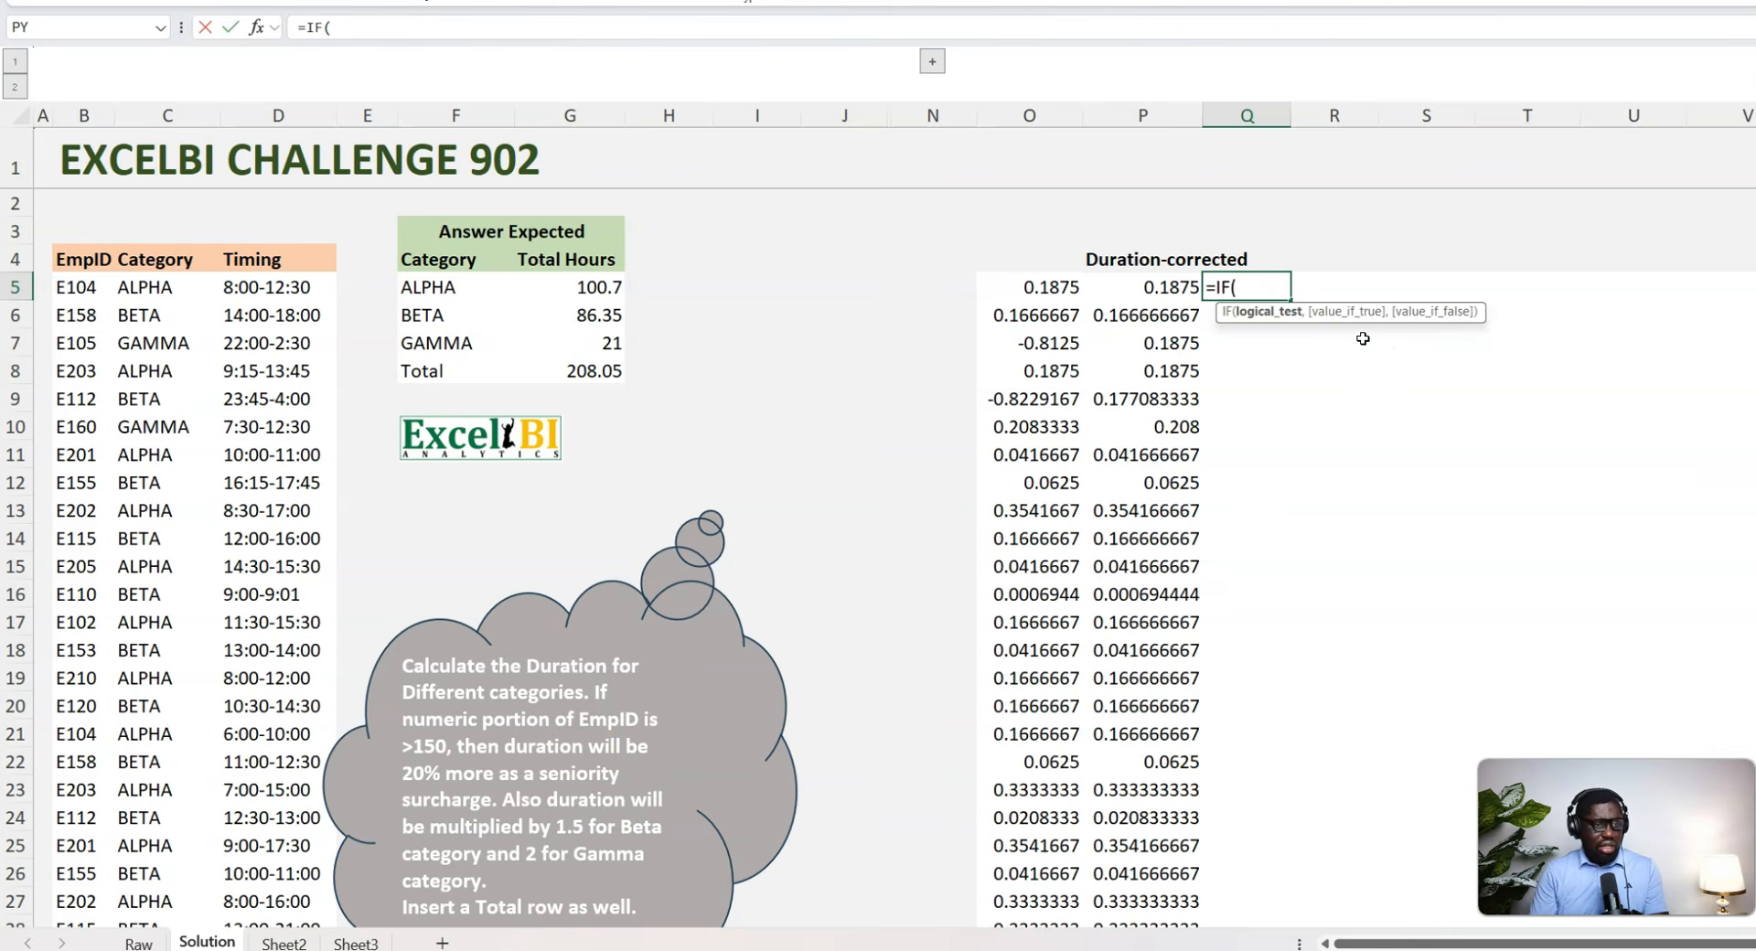
text(--rig)
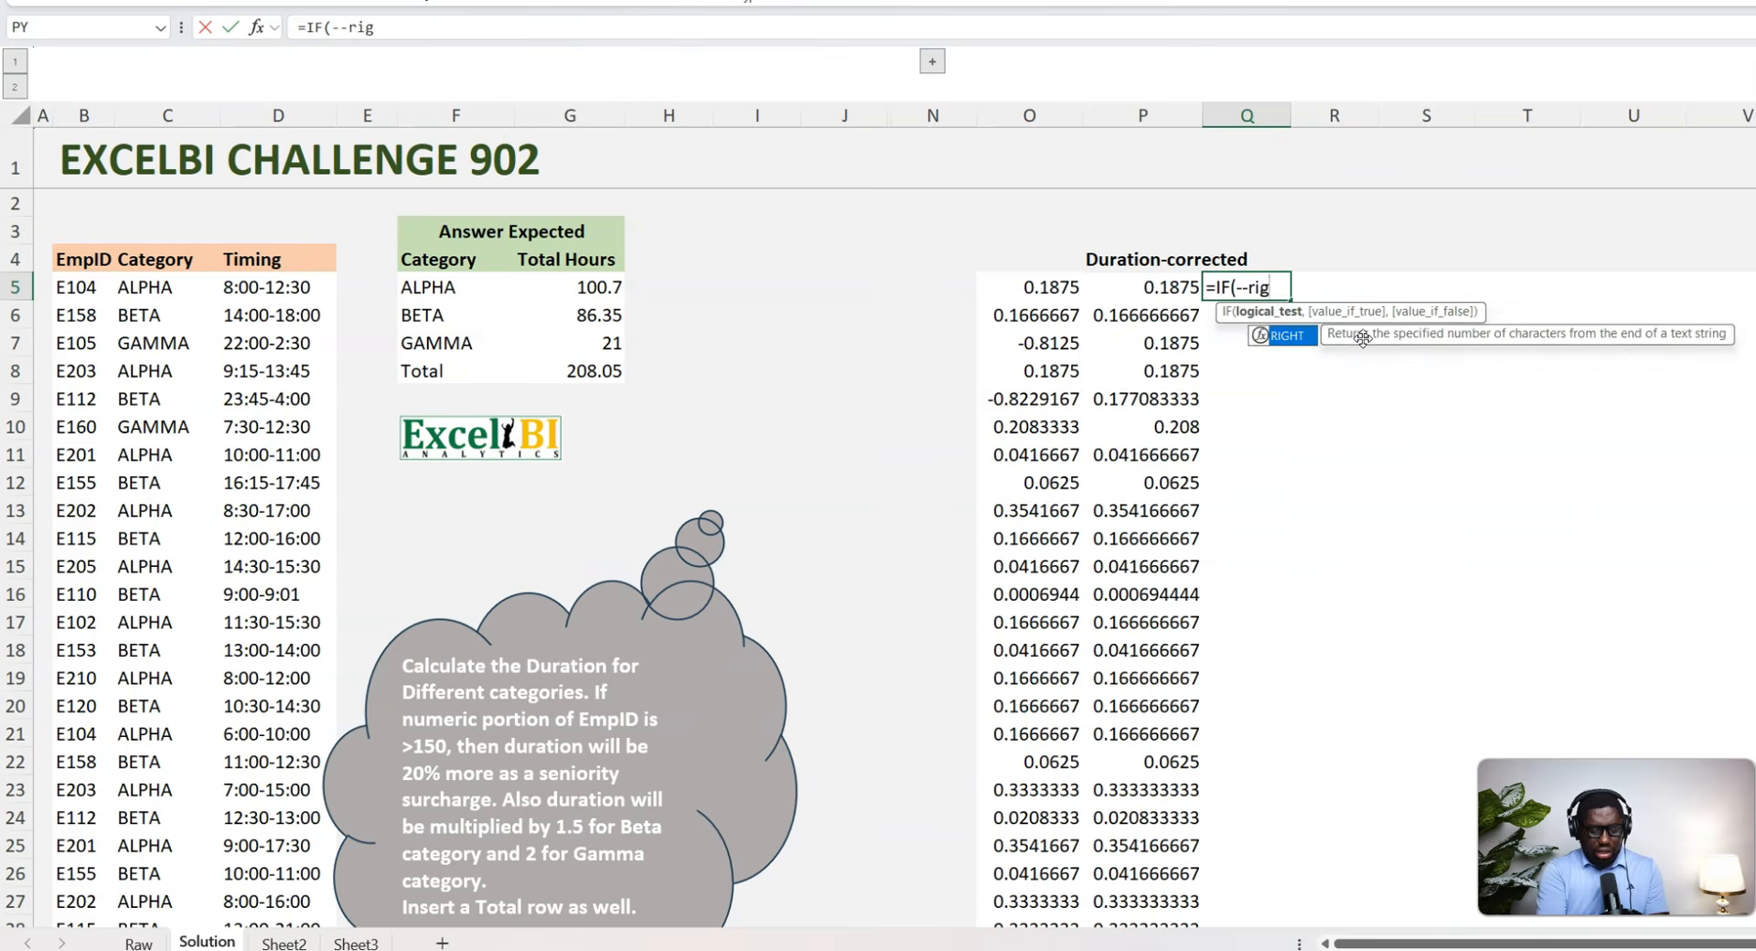
key(Tab)
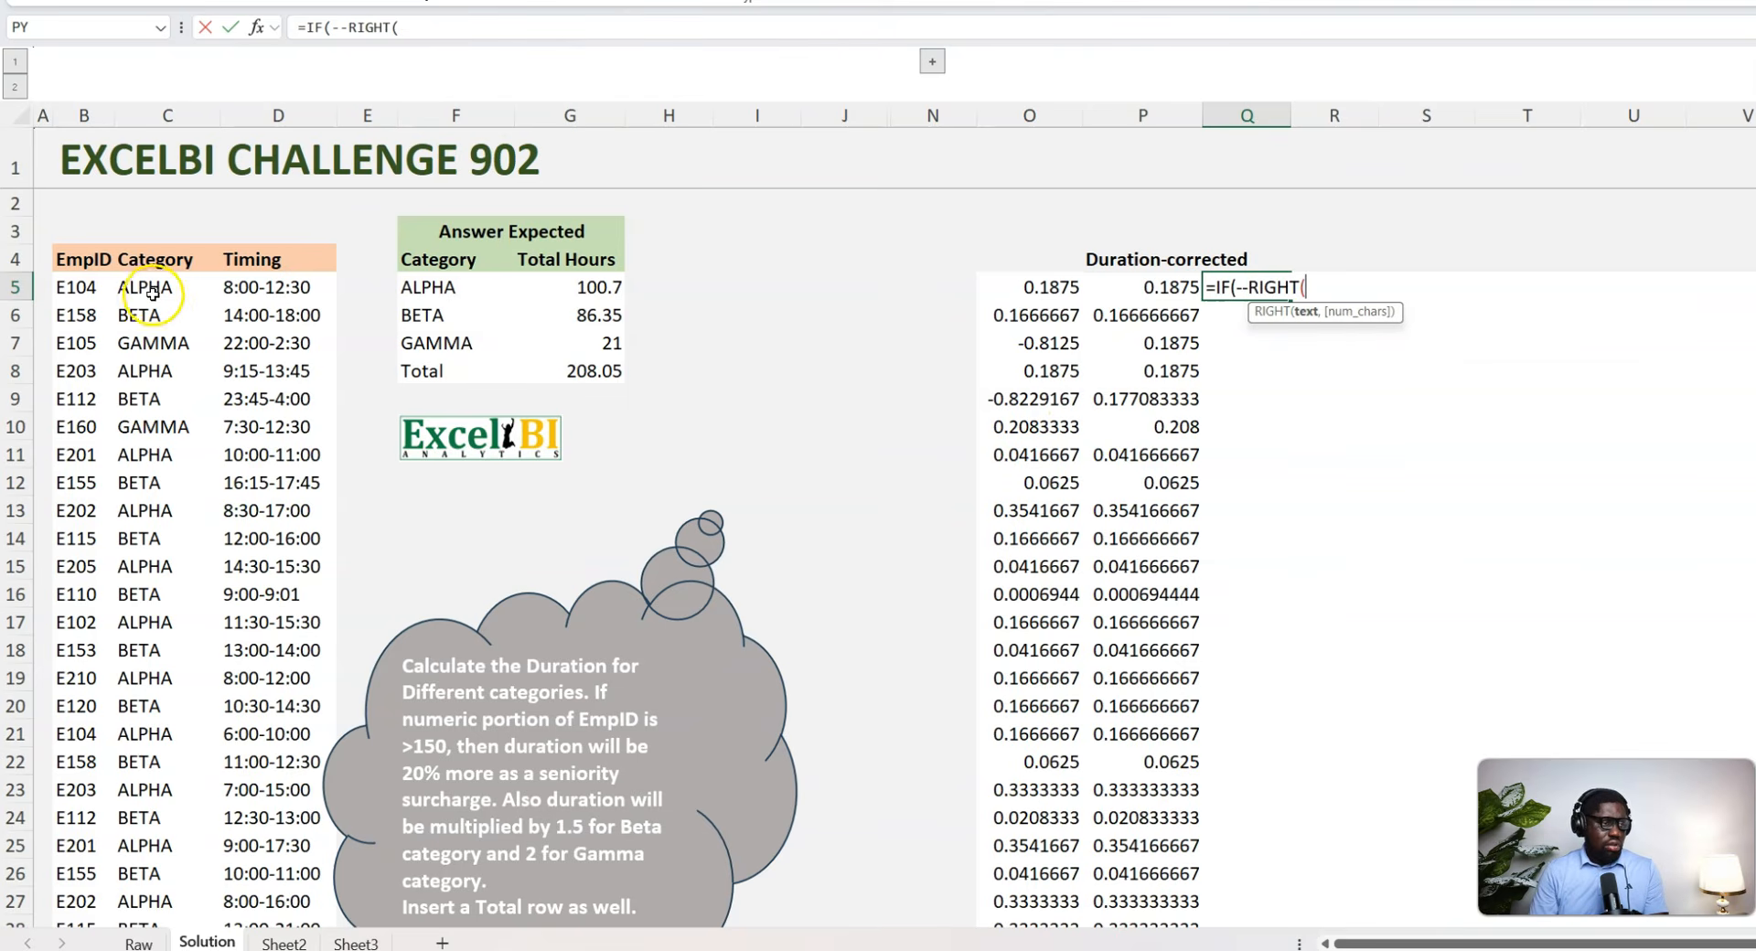
click(73, 286)
key(ctrl+shift+Down)
text(,)
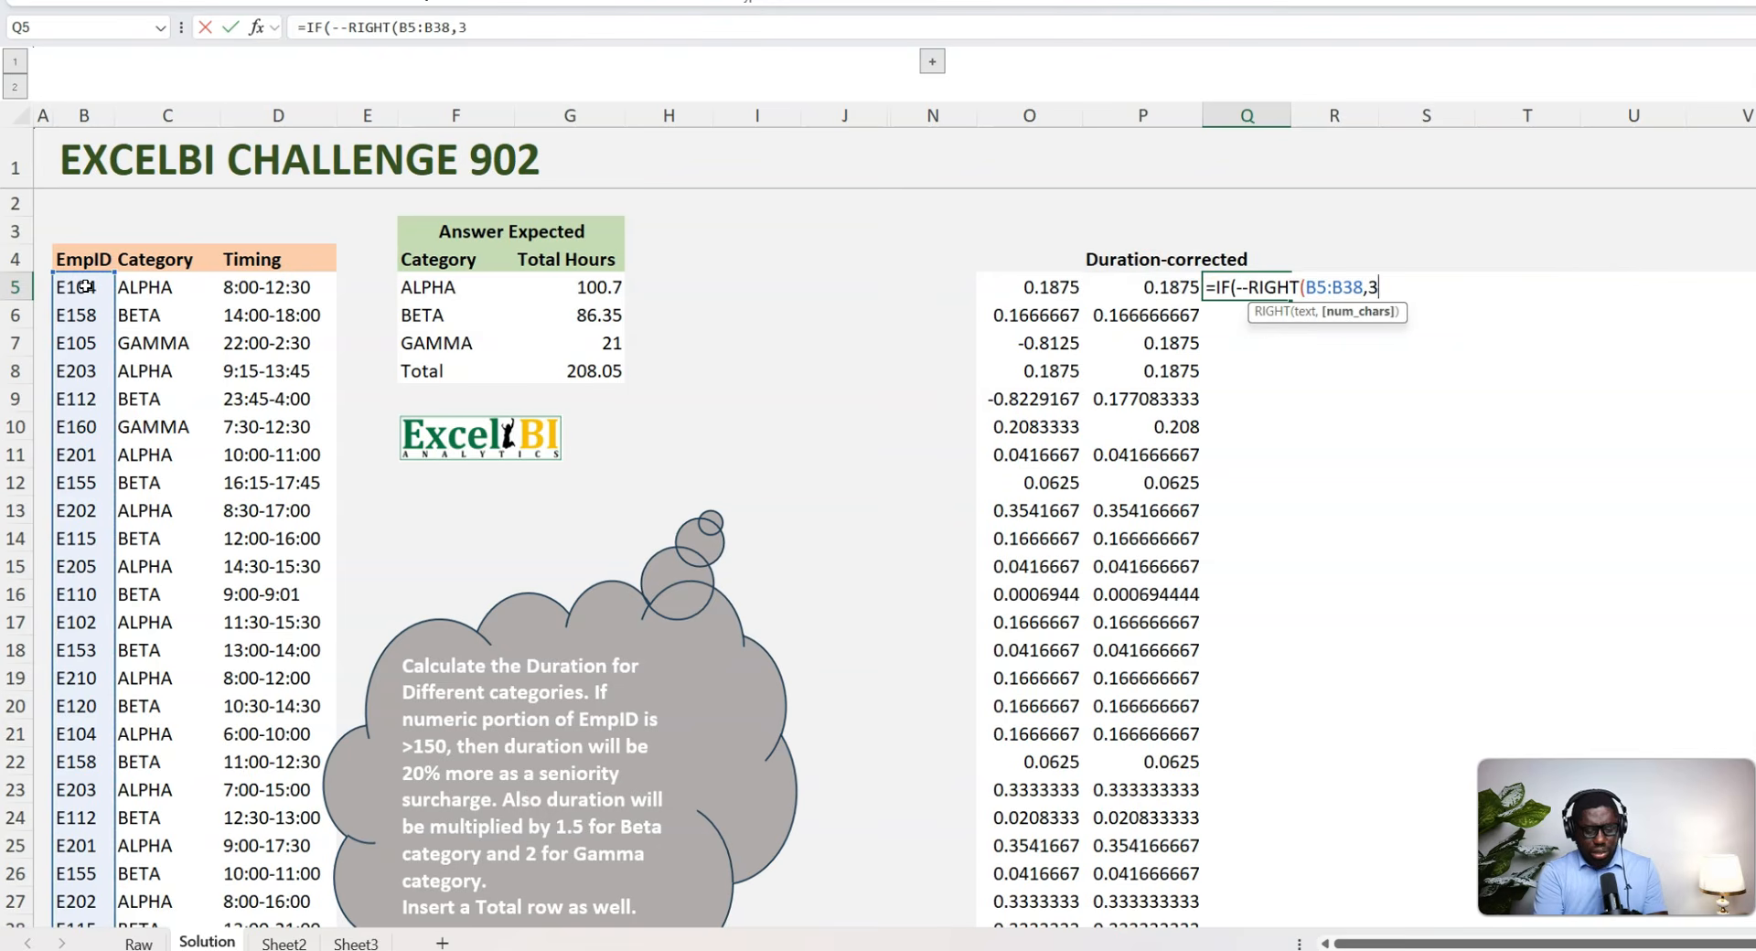
text(3))
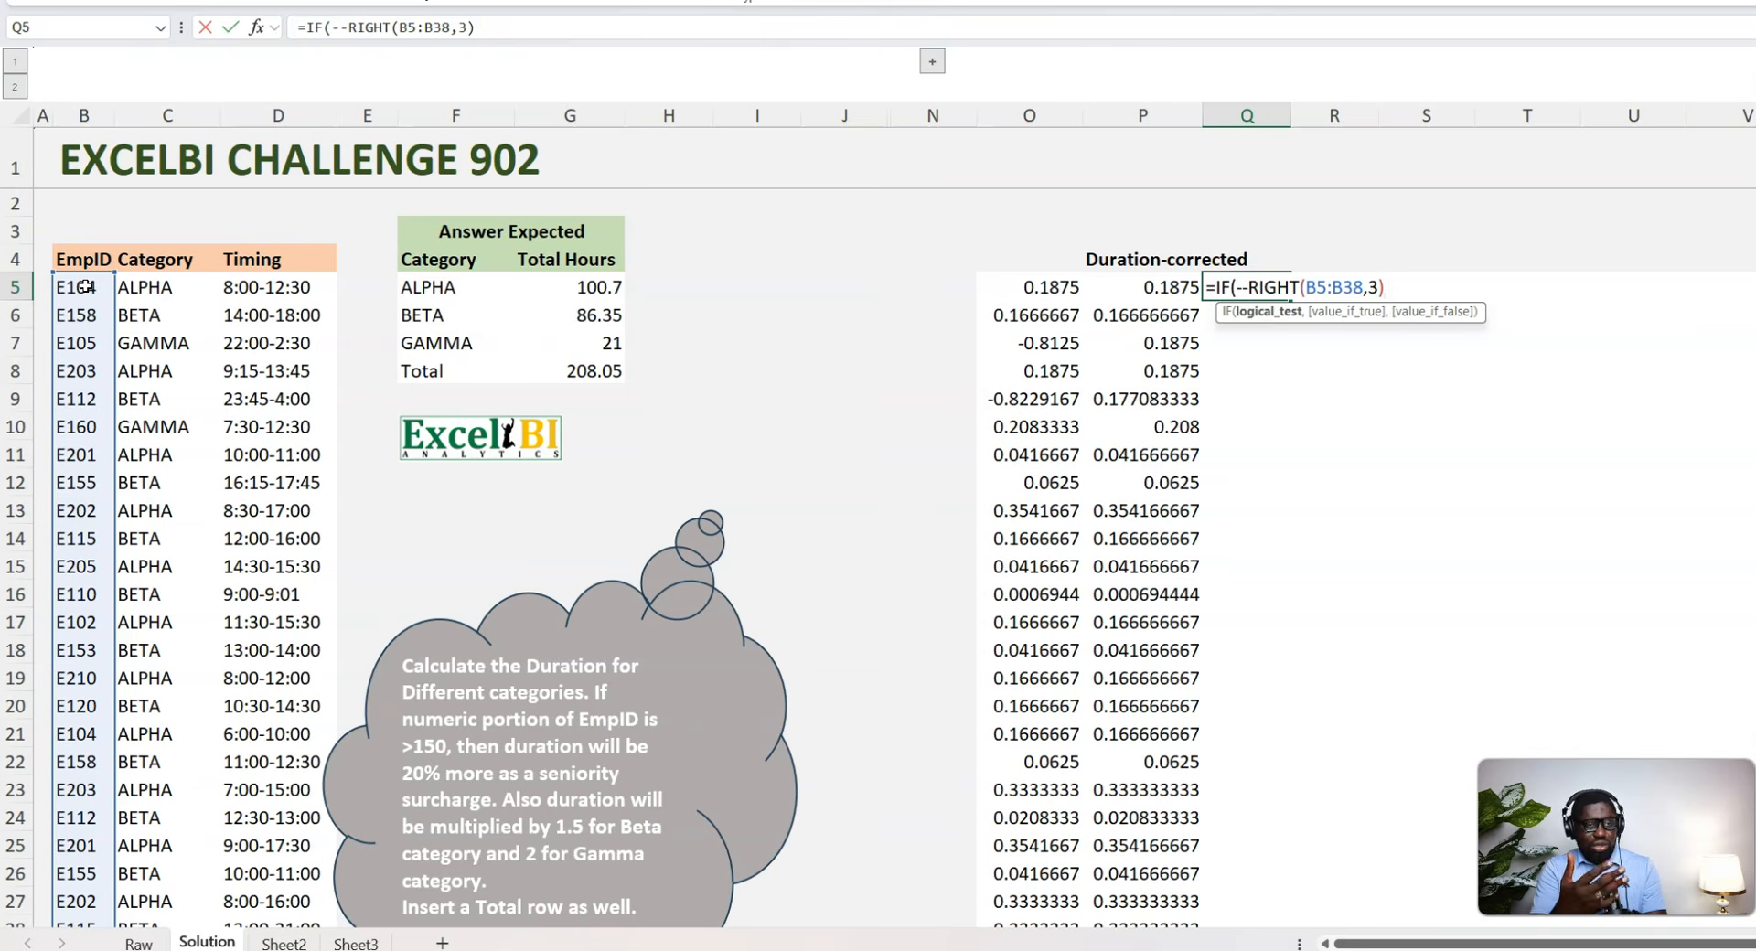
Step: Complete the Q5 IF formula with the test >150, returning 1.2 when true and 1 otherwise
text(,)
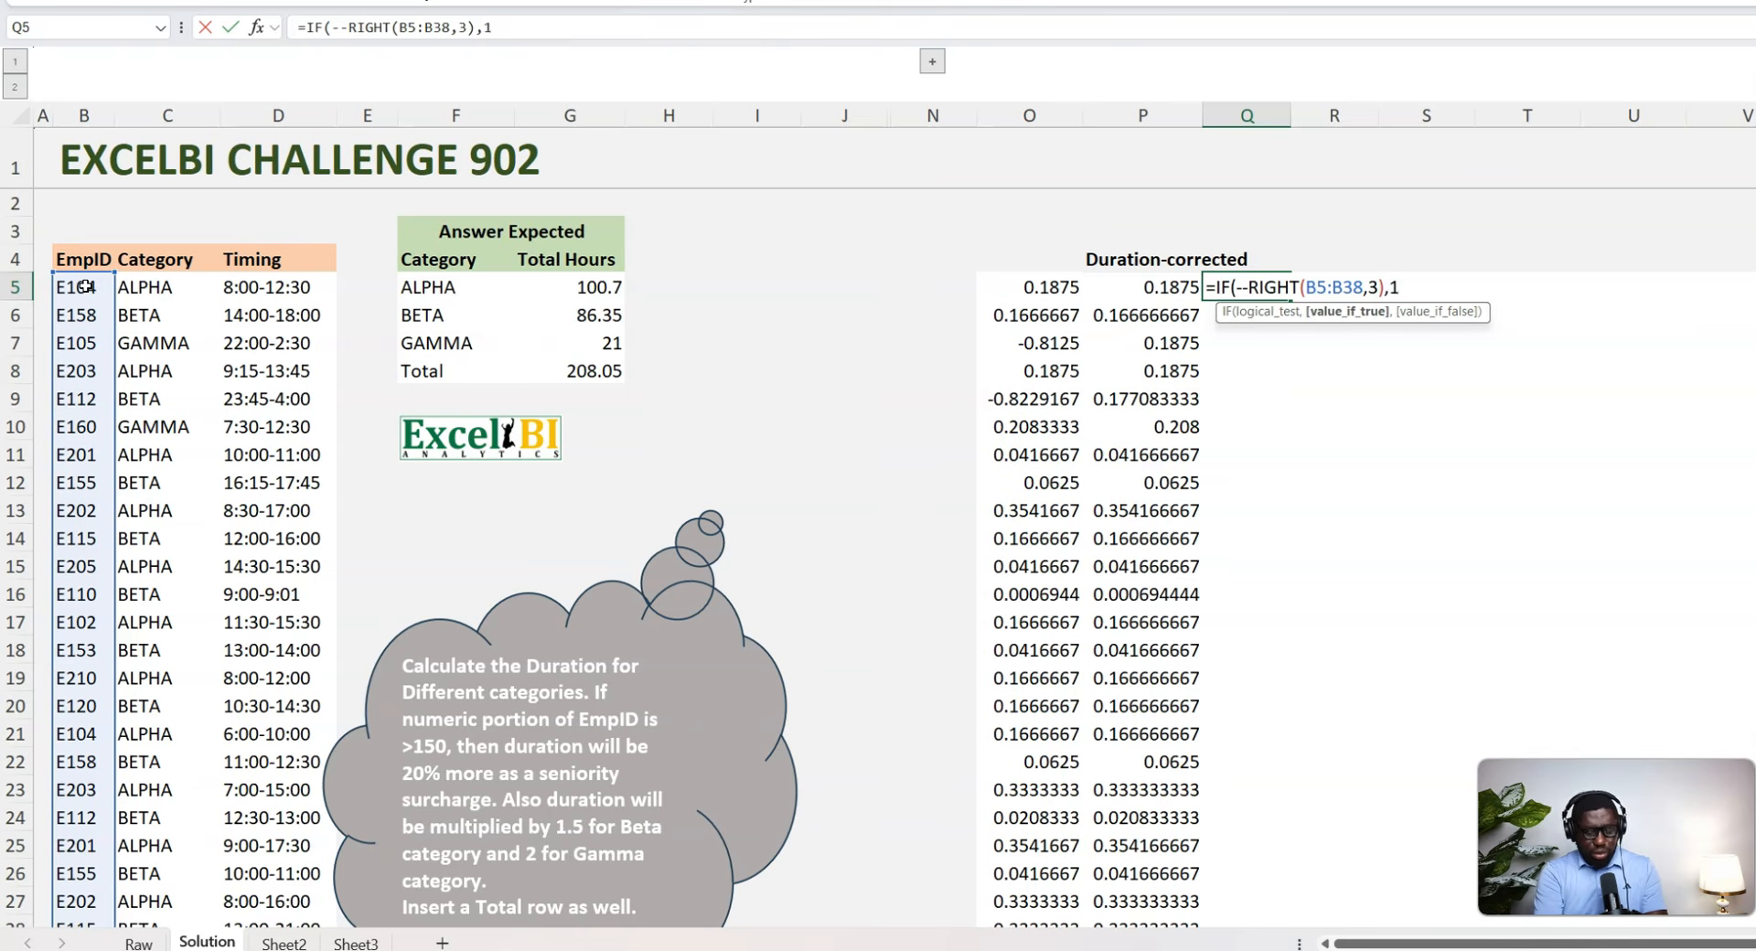
key(BackSpace)
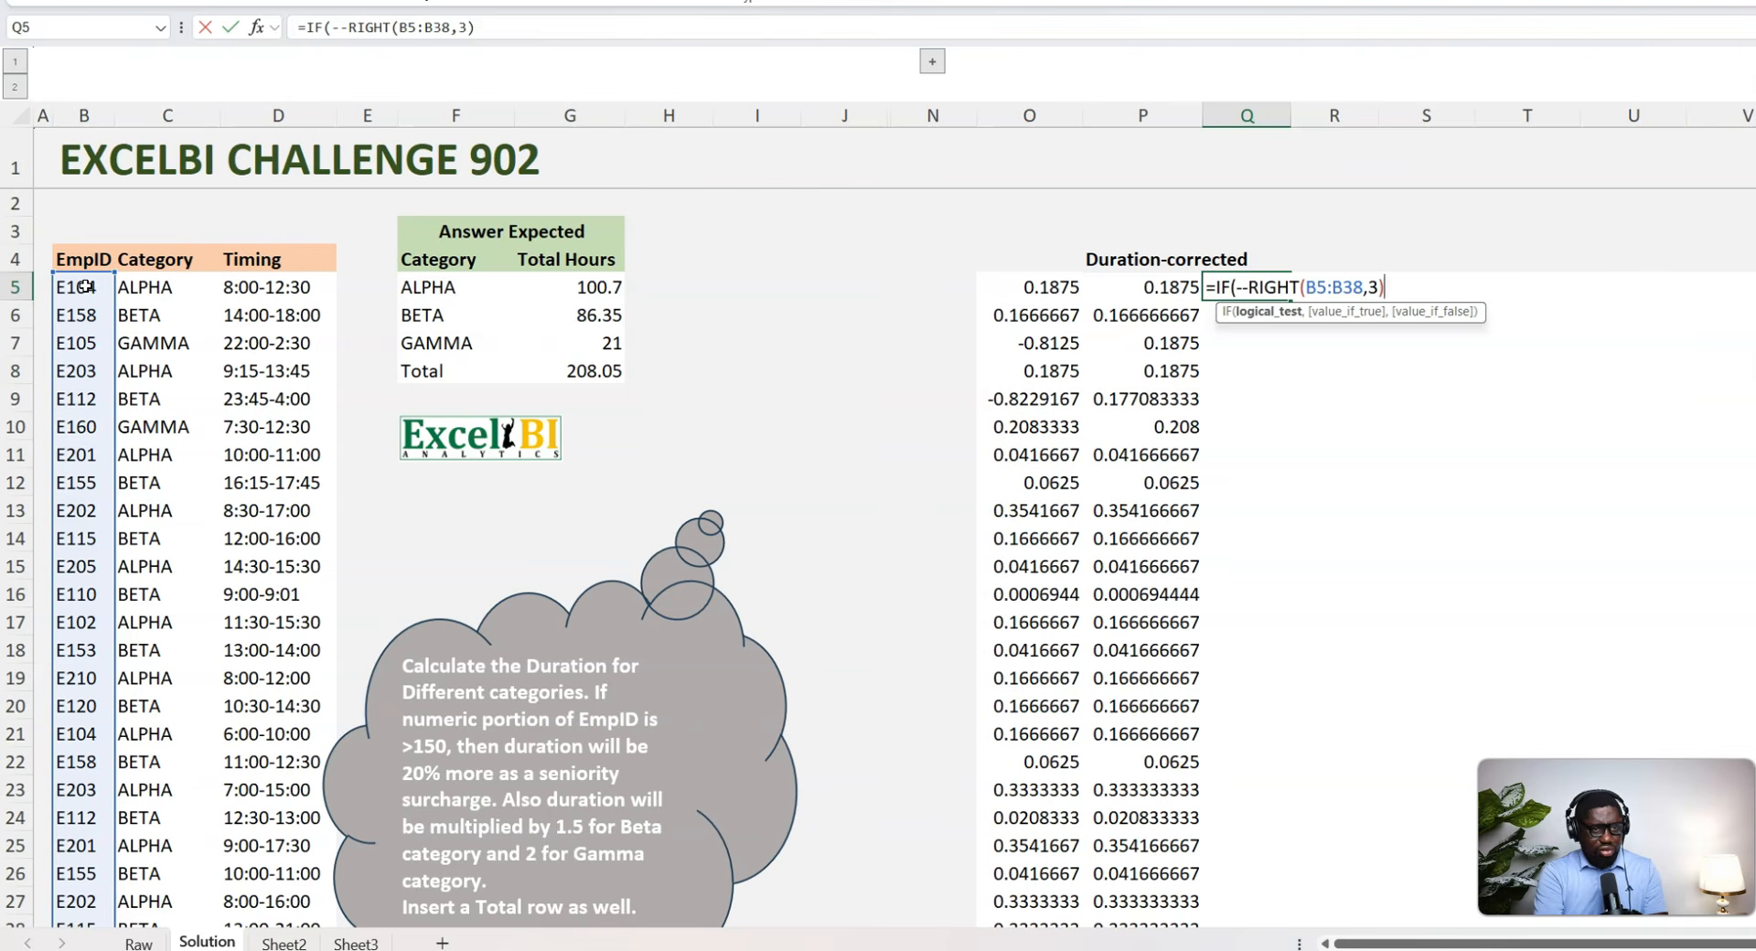
text(>150,)
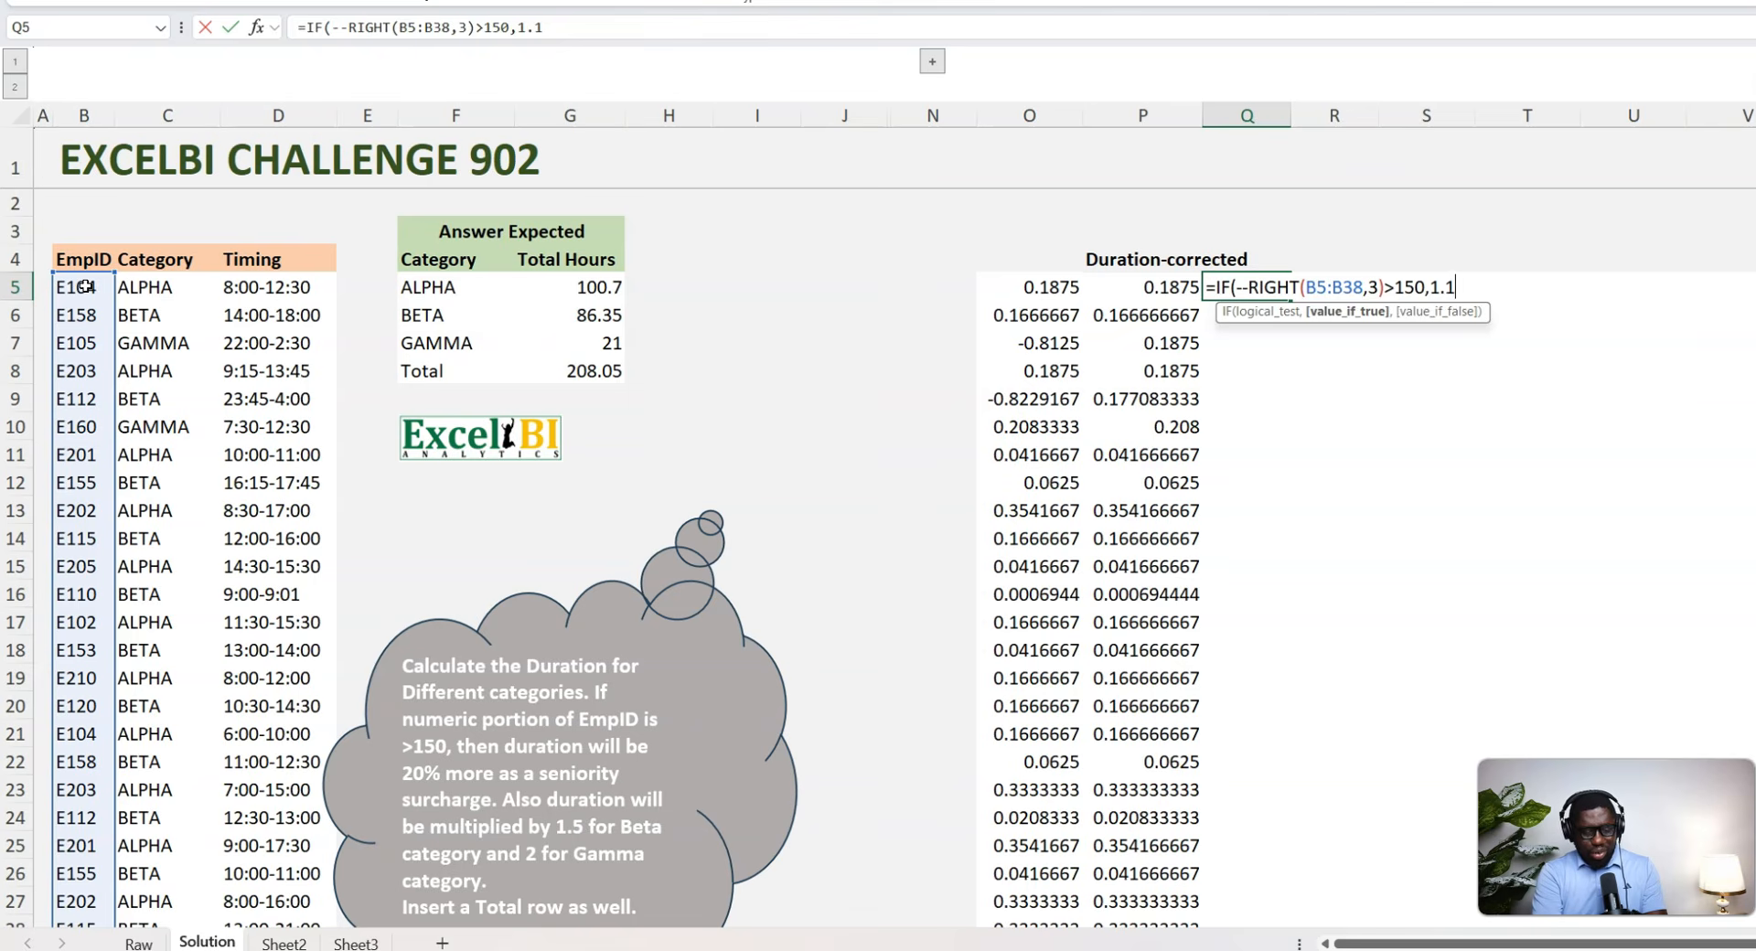
text(1.2,)
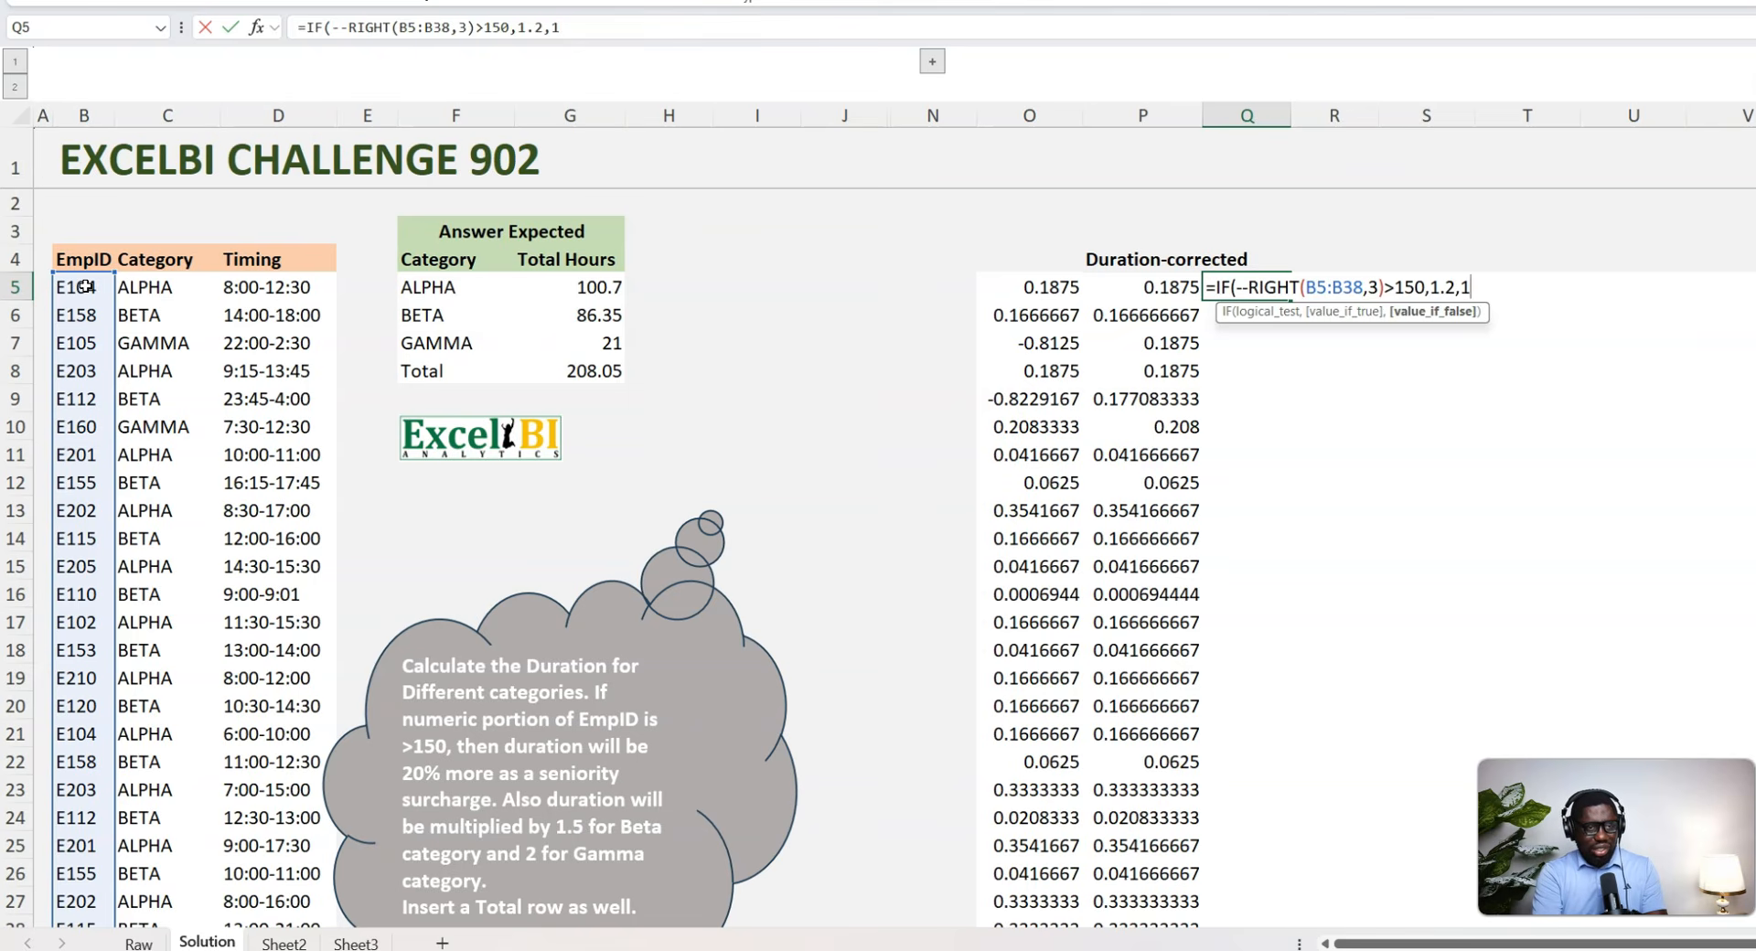
text(1))
key(ctrl+Return)
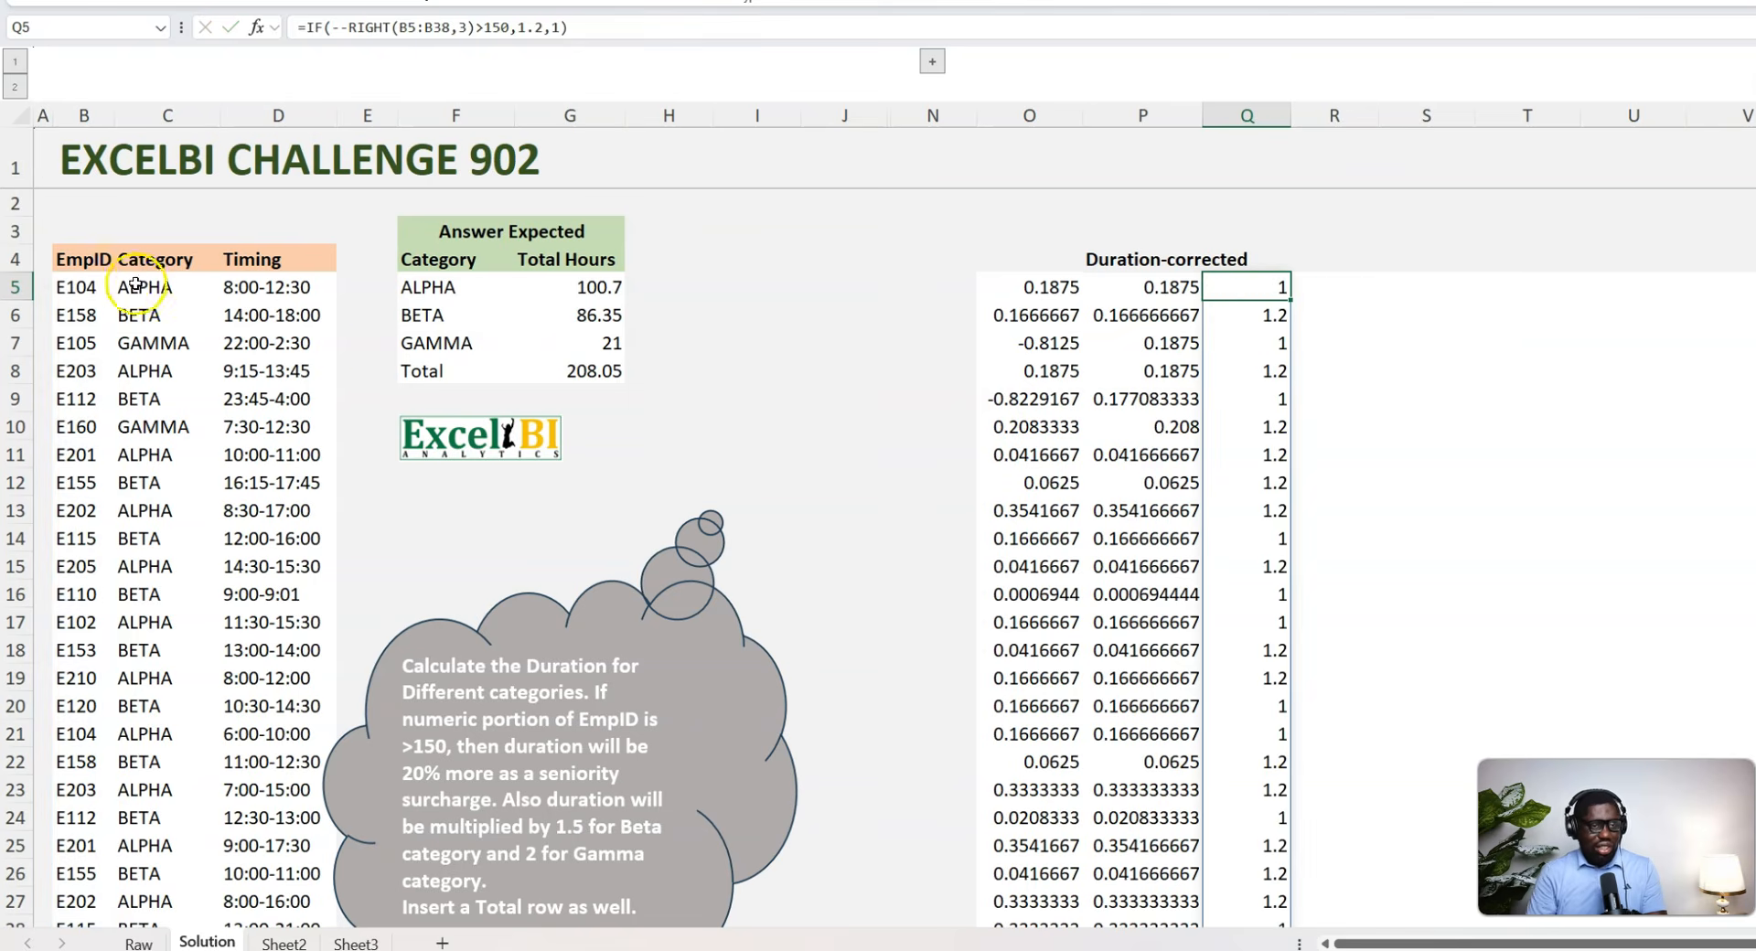
Step: Check the surcharge factors against the employee IDs and label their column in Q4 as "EmpIDFix"
click(81, 315)
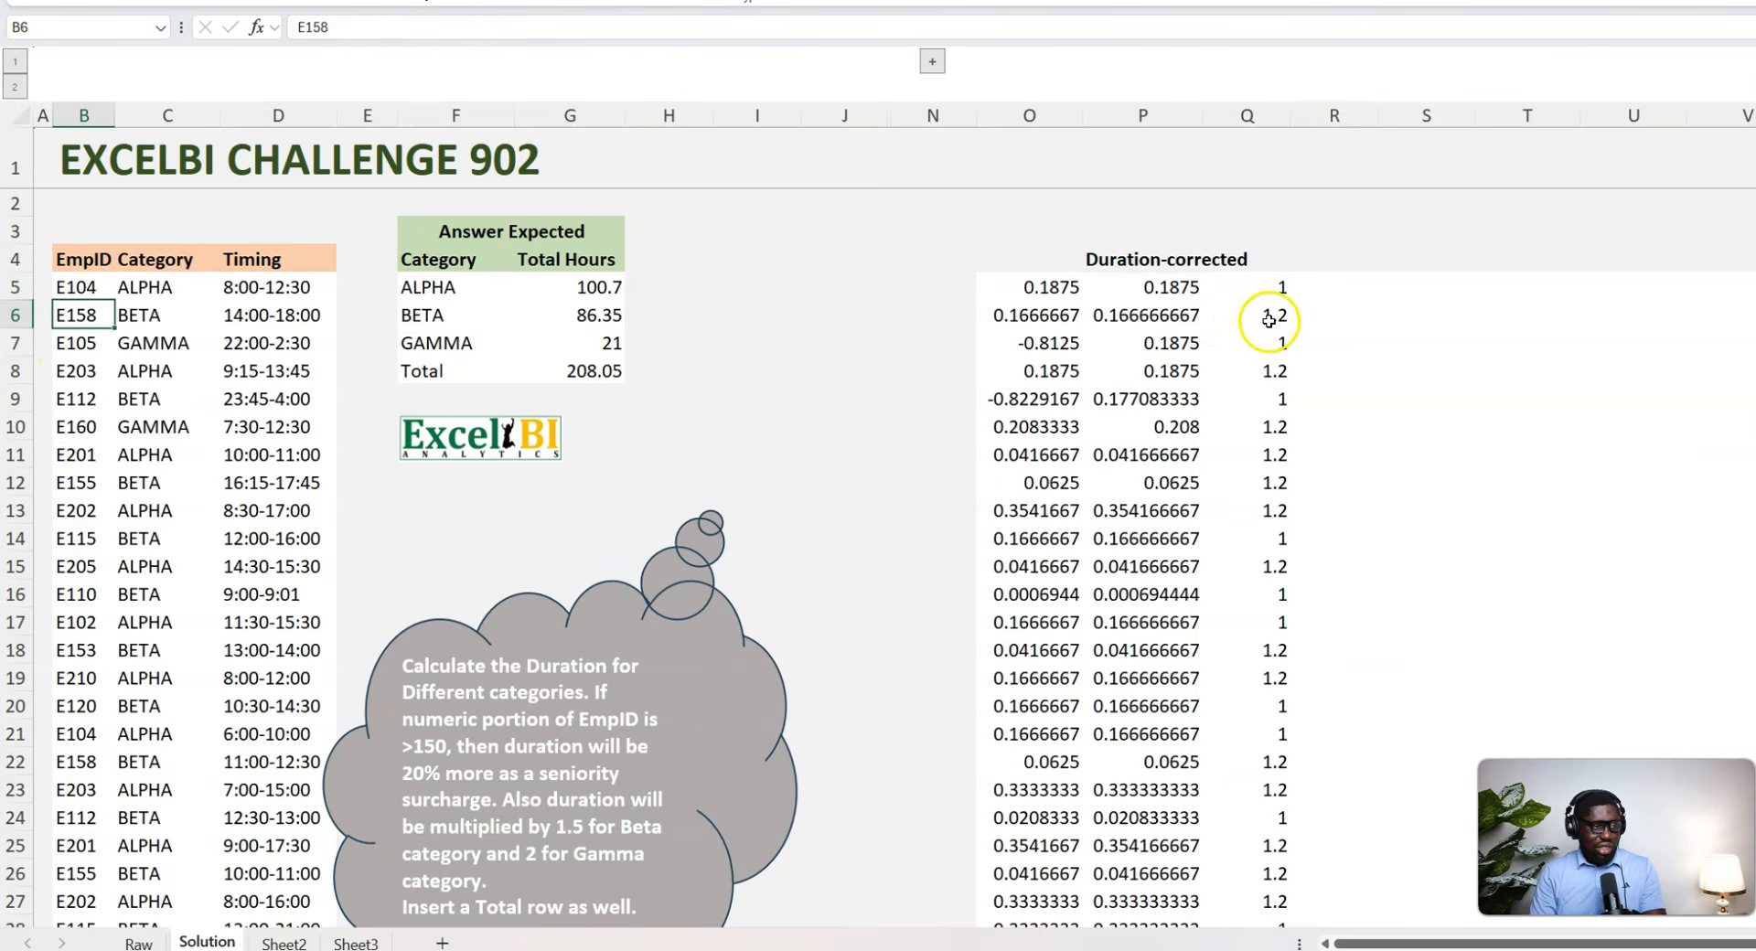
click(80, 372)
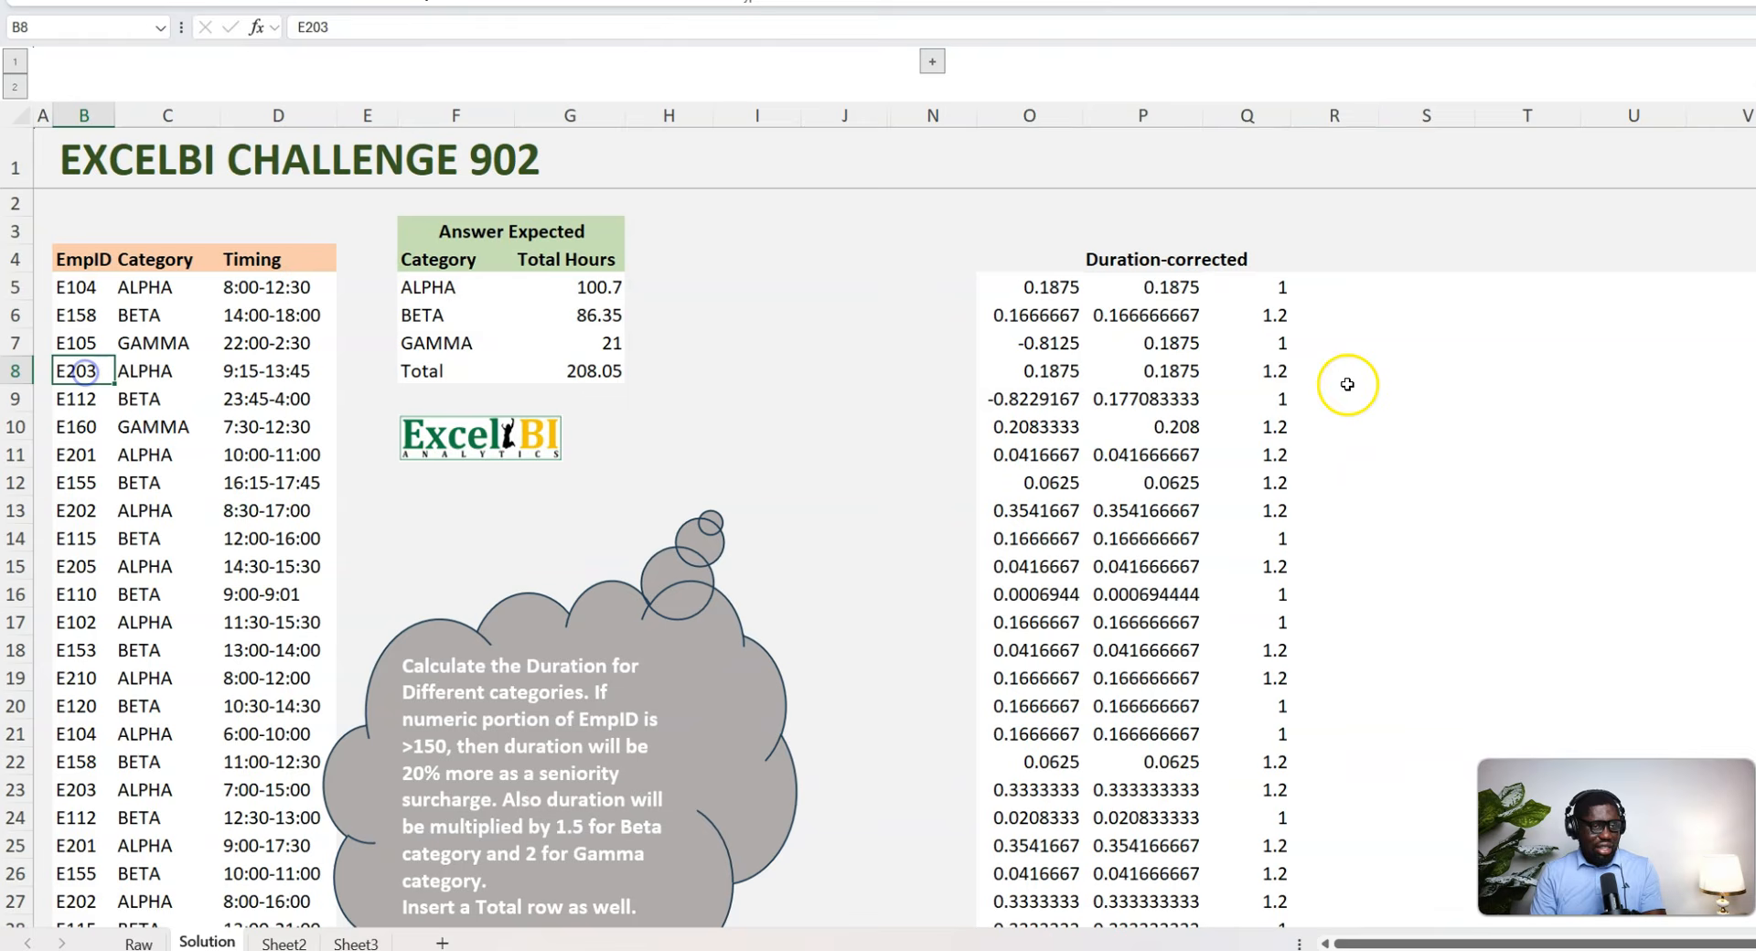
click(1264, 381)
click(1263, 350)
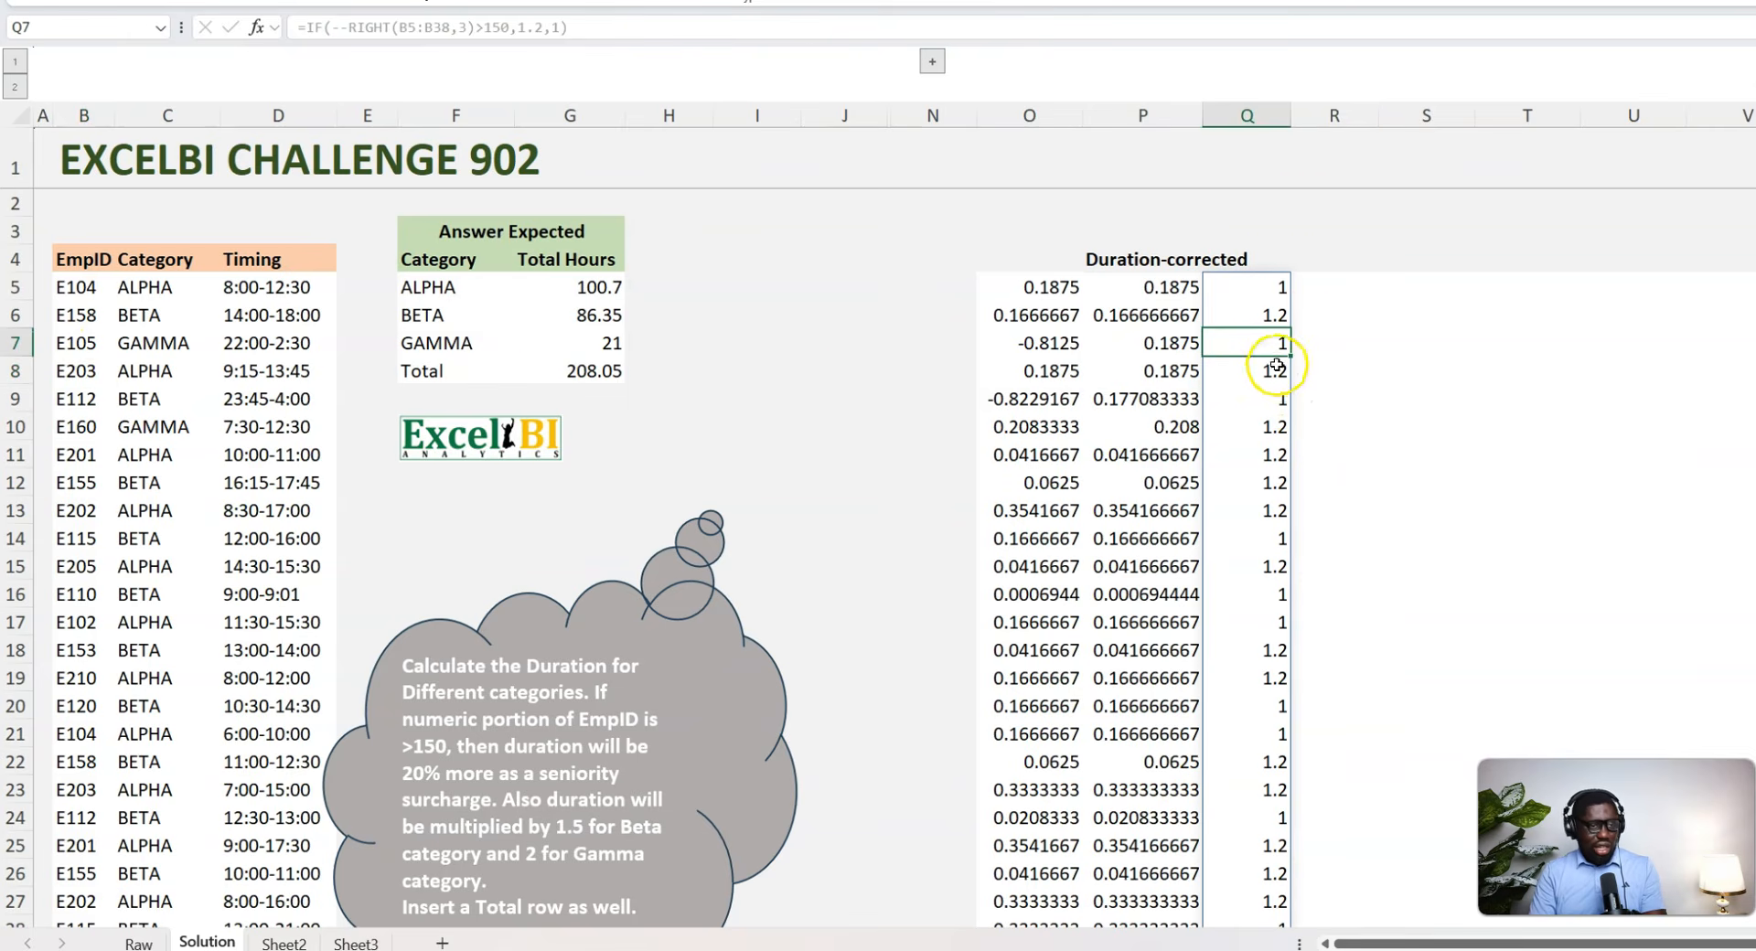
click(1278, 262)
text(EmpIDFix)
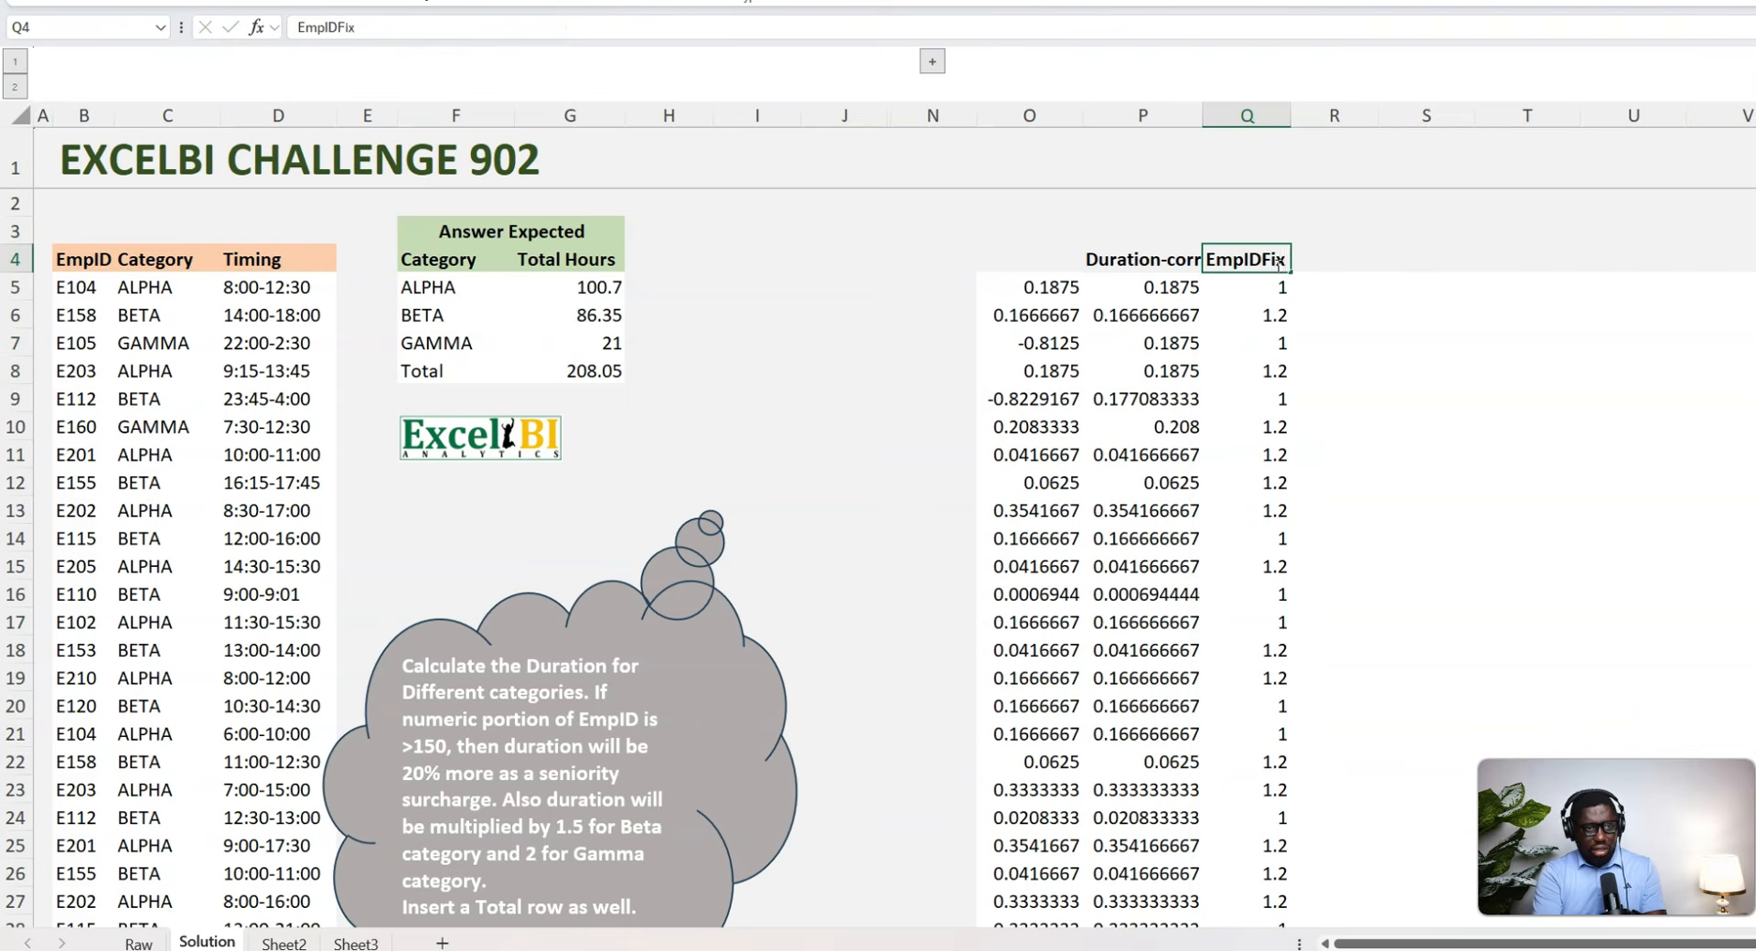
key(Tab)
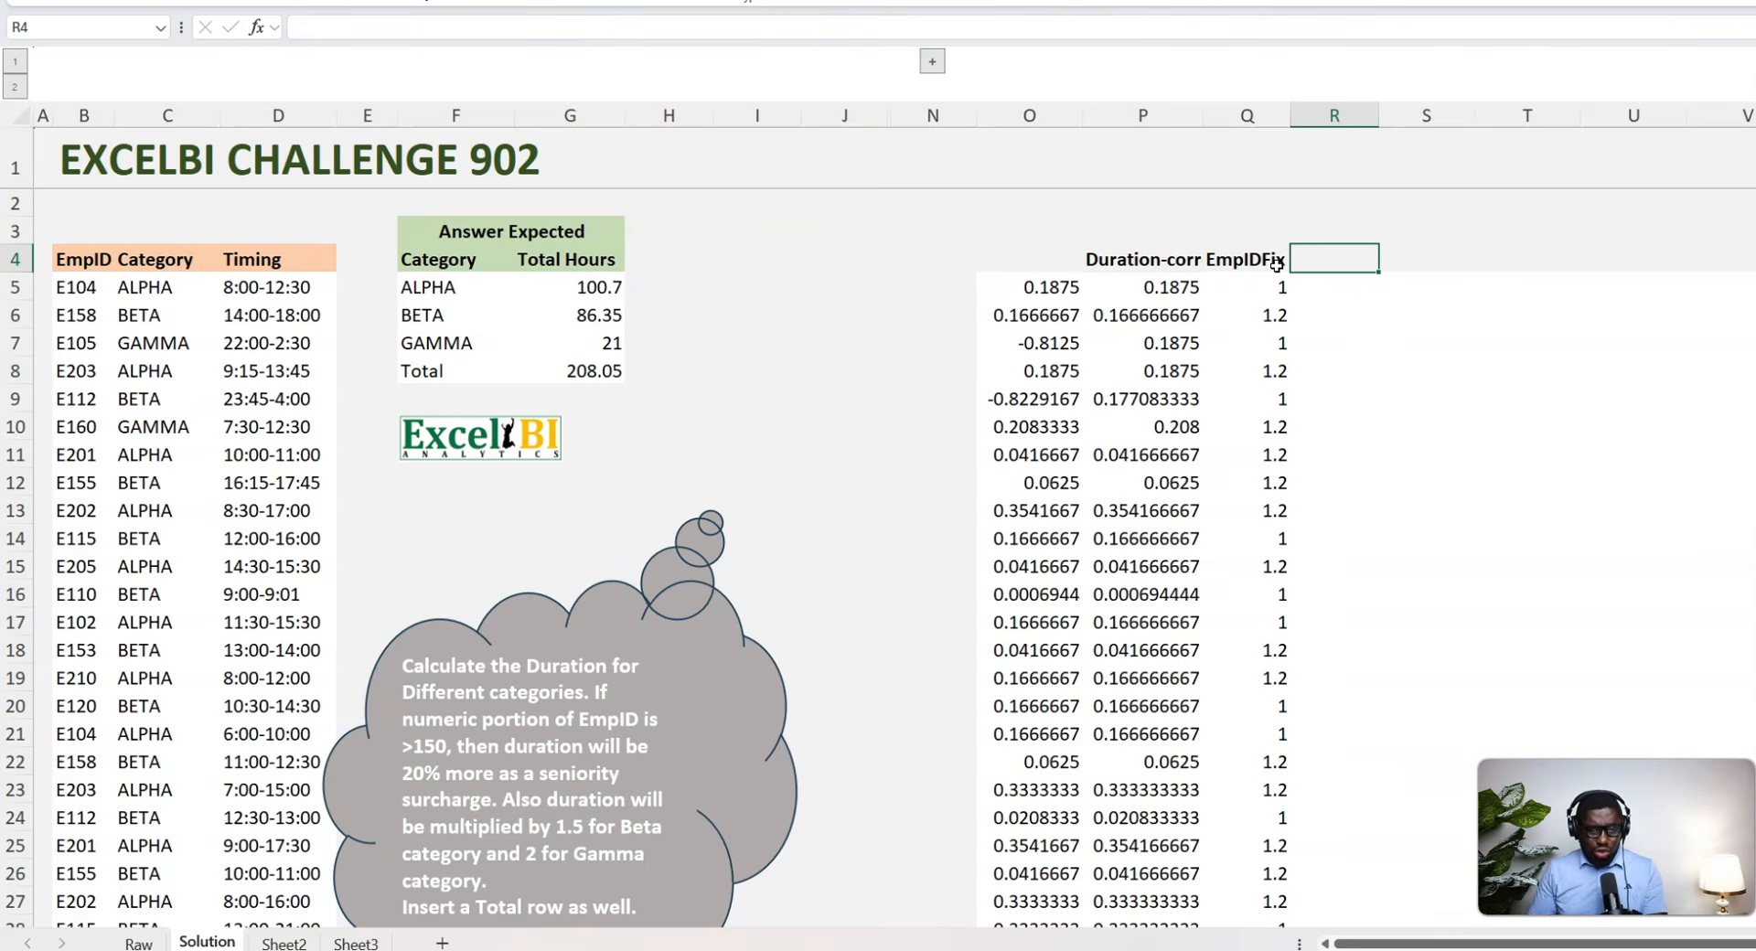
Step: Label R4 as "ABG" and start a SWITCH formula in R5 on the category range C5:C38
key(Return)
text(=swi)
key(Tab)
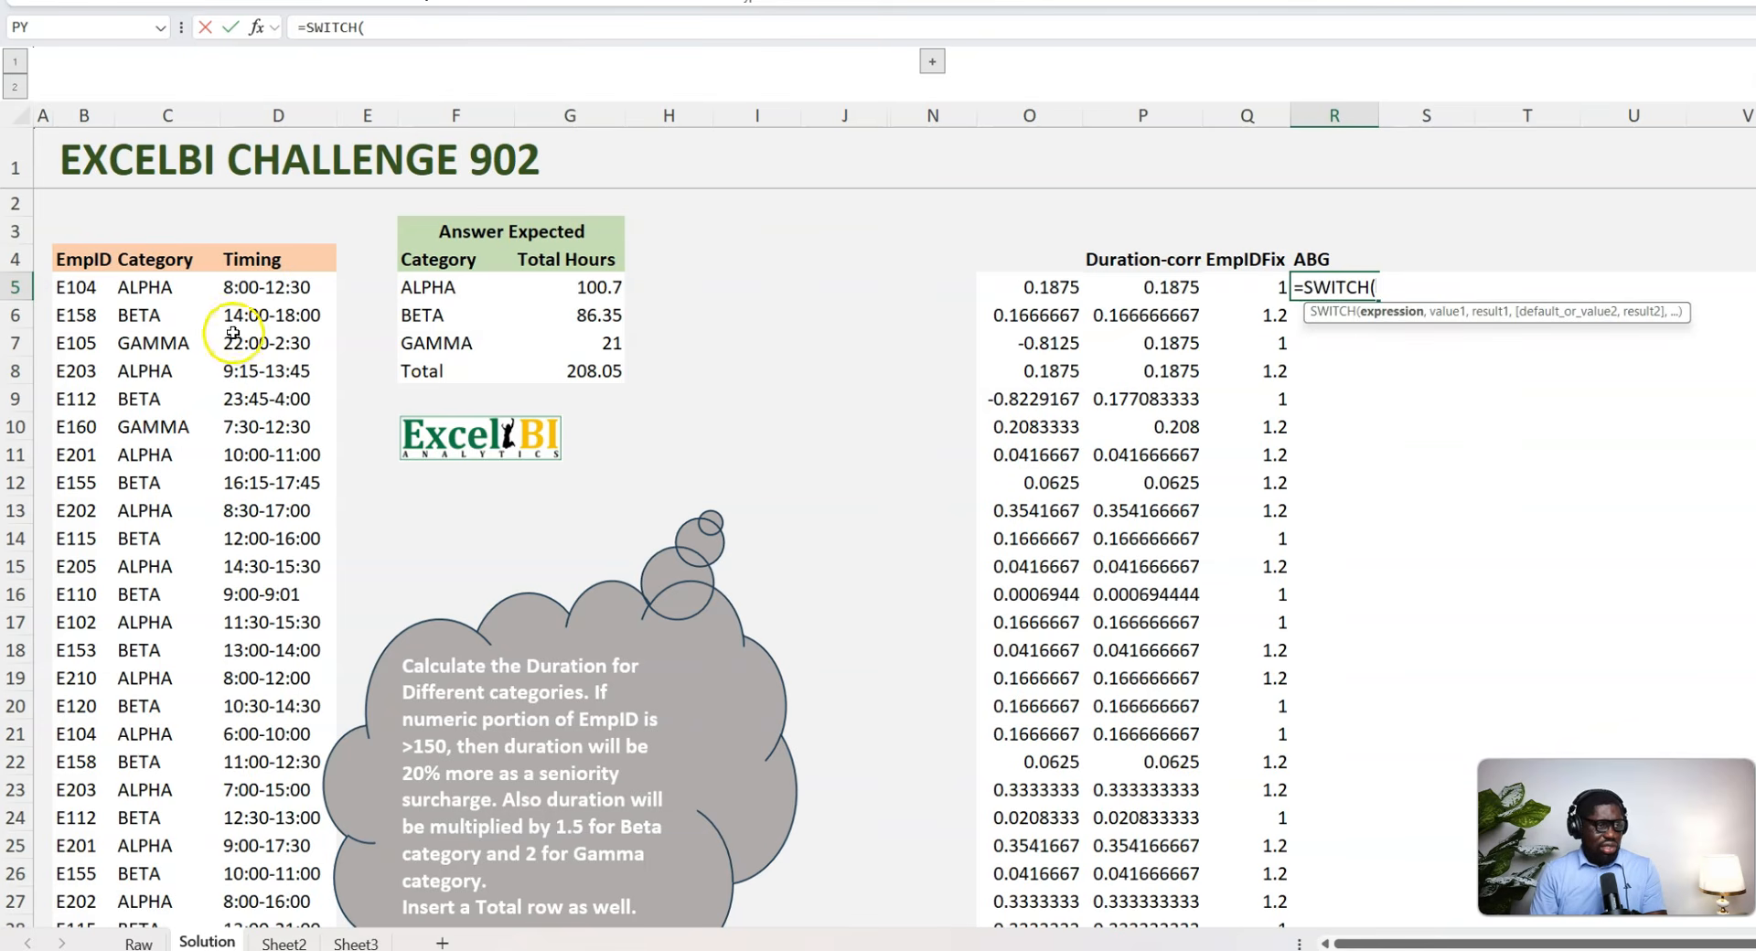
click(163, 287)
key(ctrl+shift+Down)
scroll(163, 287, up, 4)
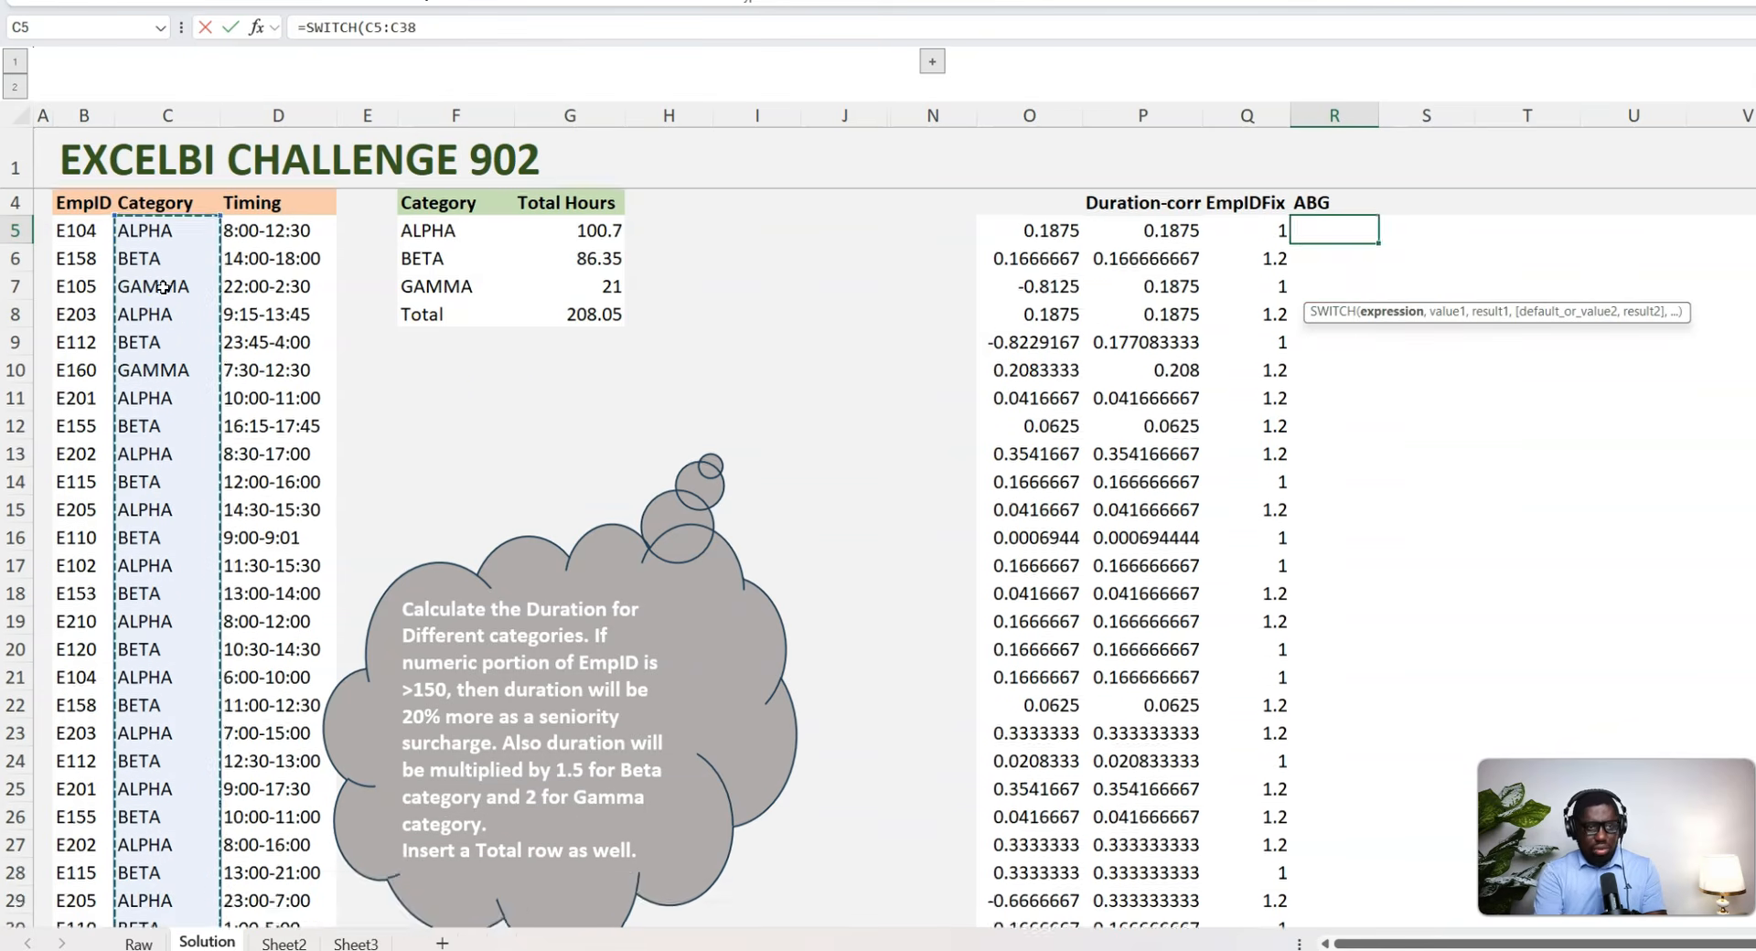
Step: Complete the R5 SWITCH formula with 1.5 for "Beta", 2 for "Gamma" and 1 as the default
text(,"Beta",)
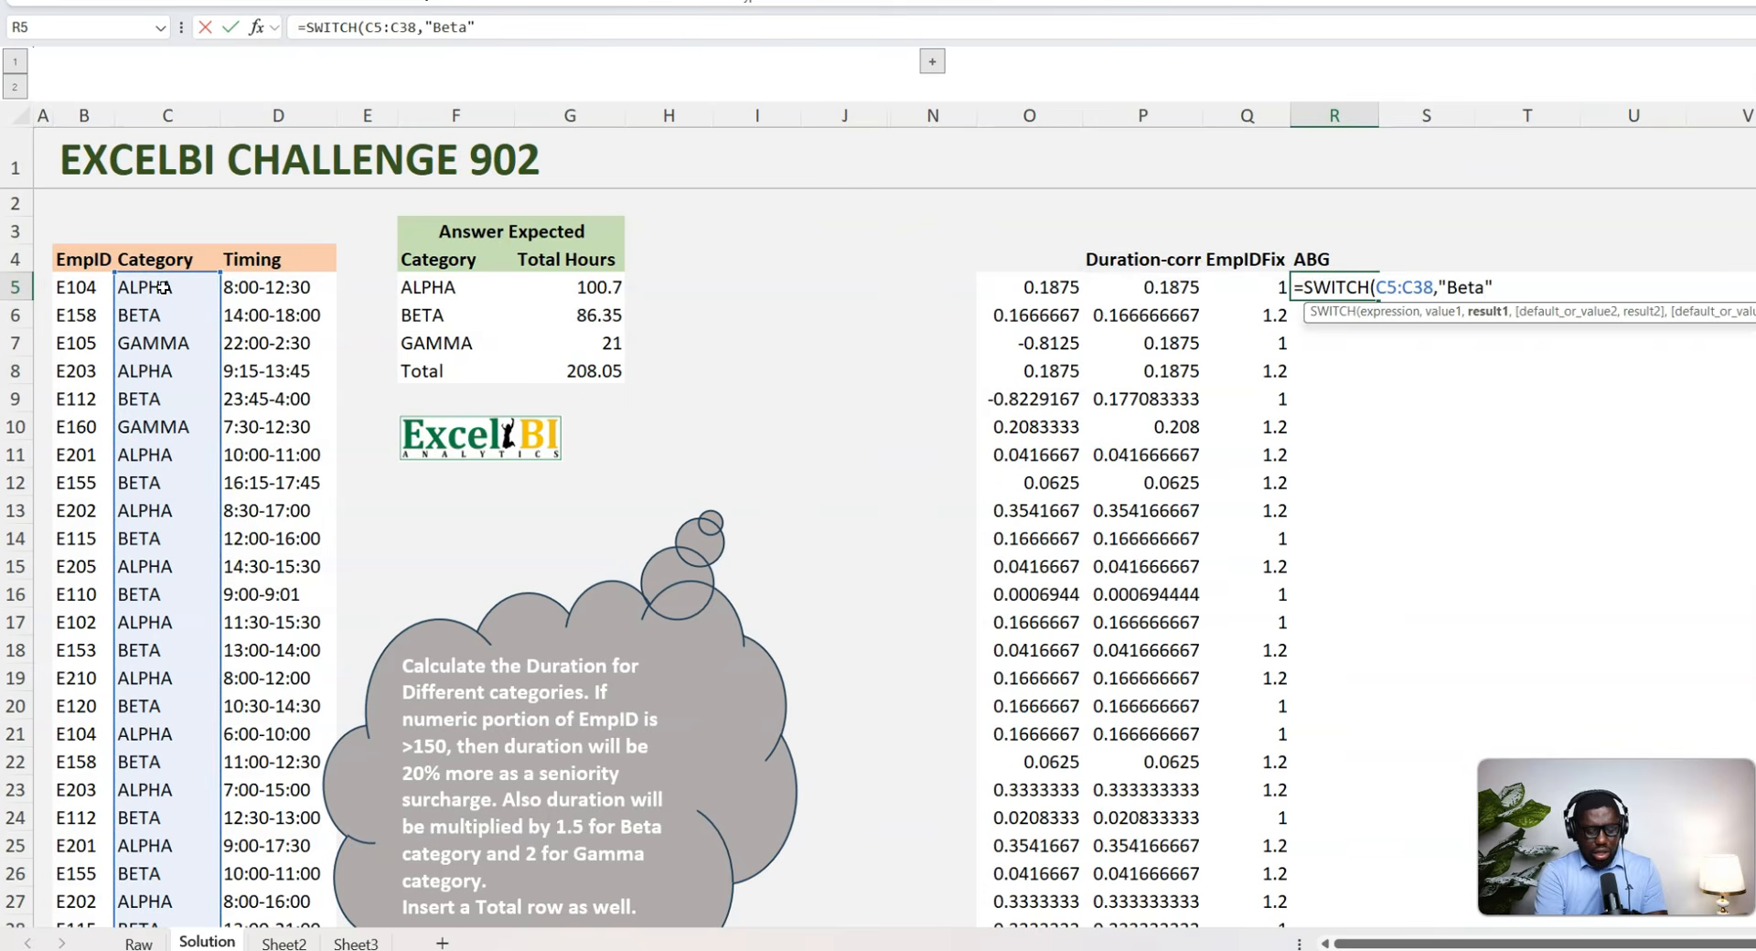
text(1.5,"gamm)
key(BackSpace)
key(BackSpace)
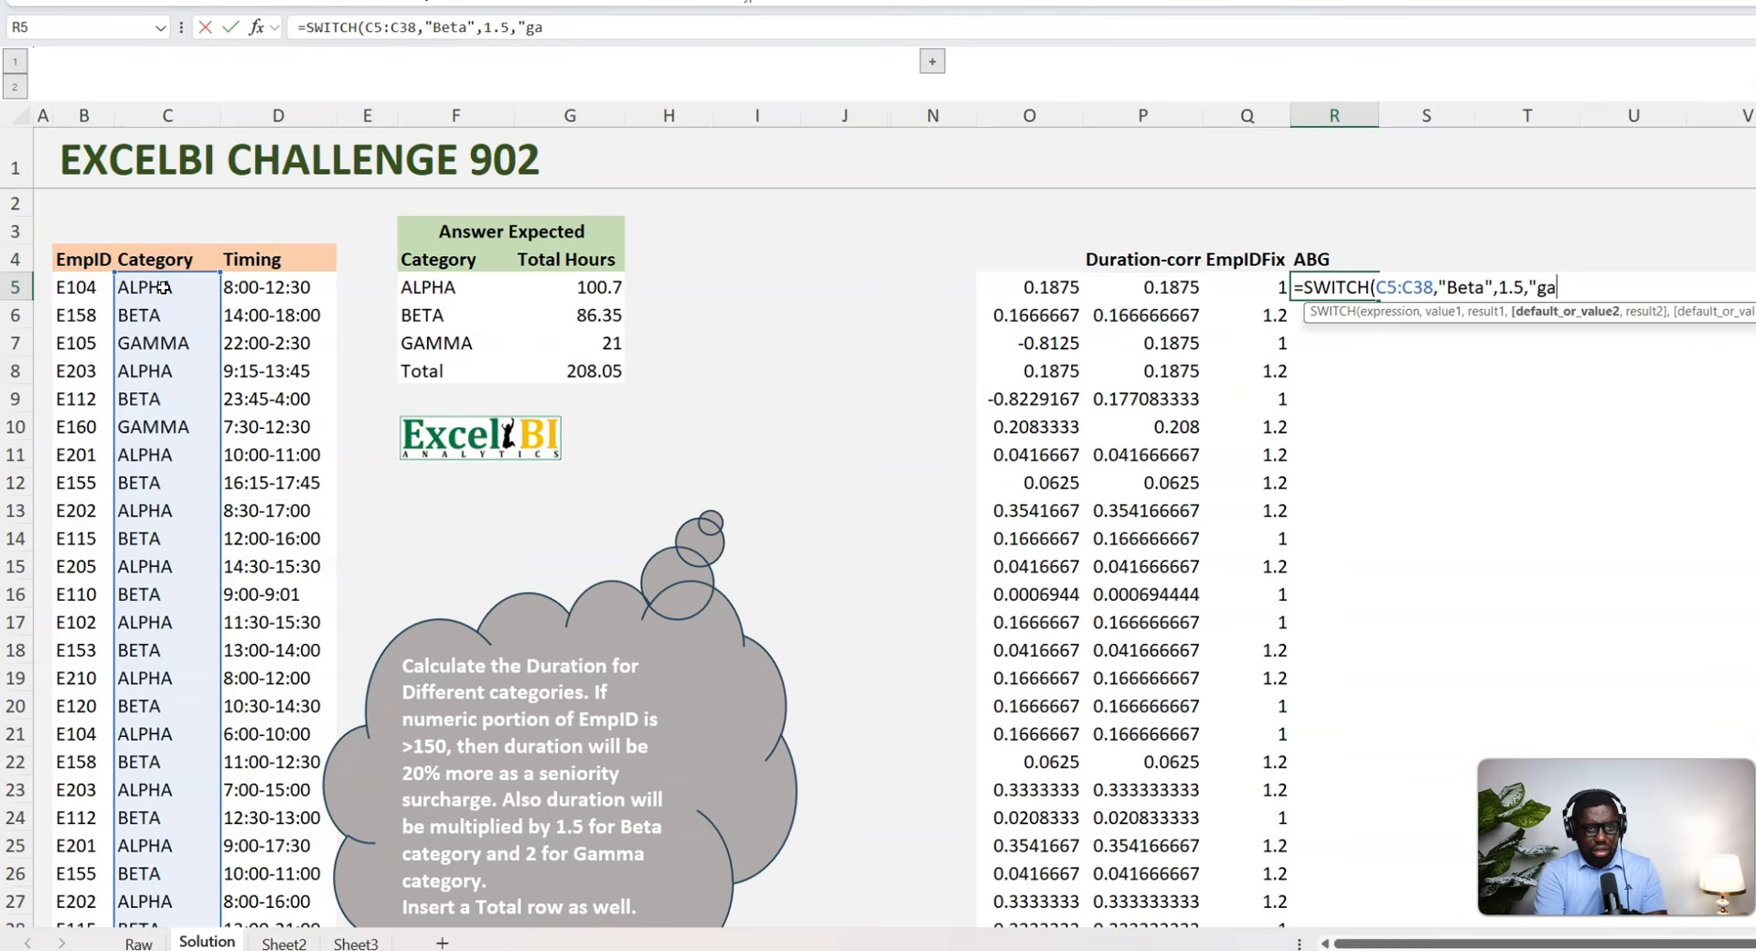
text(amma")
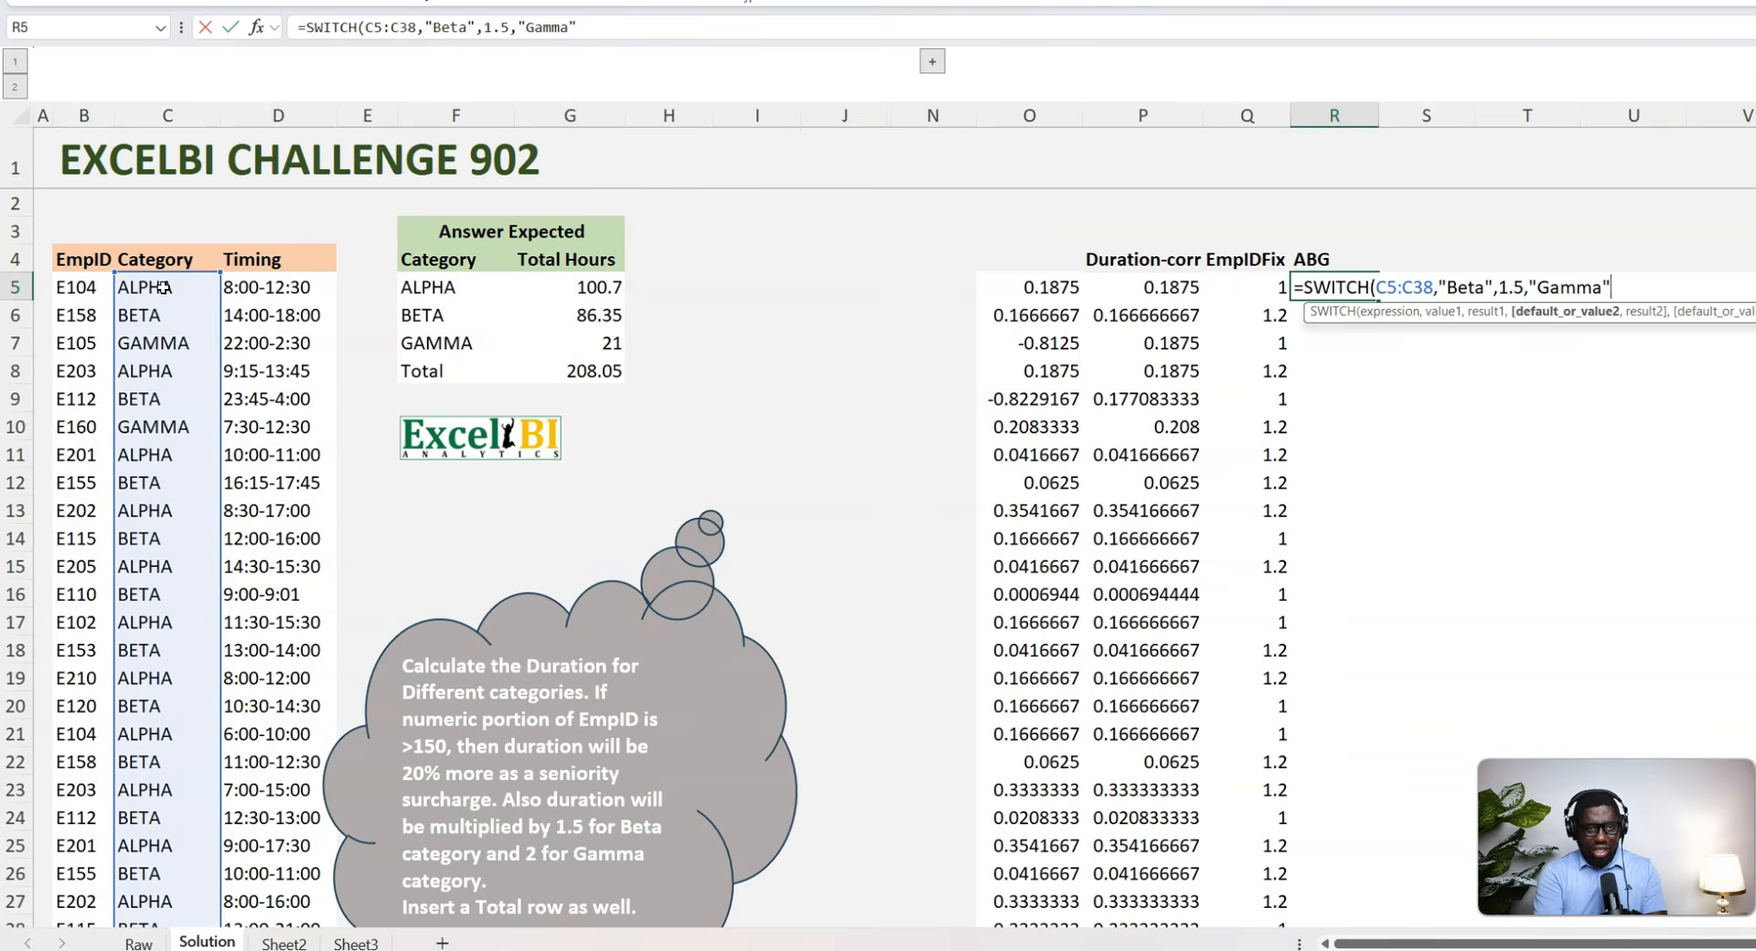
text(,2,)
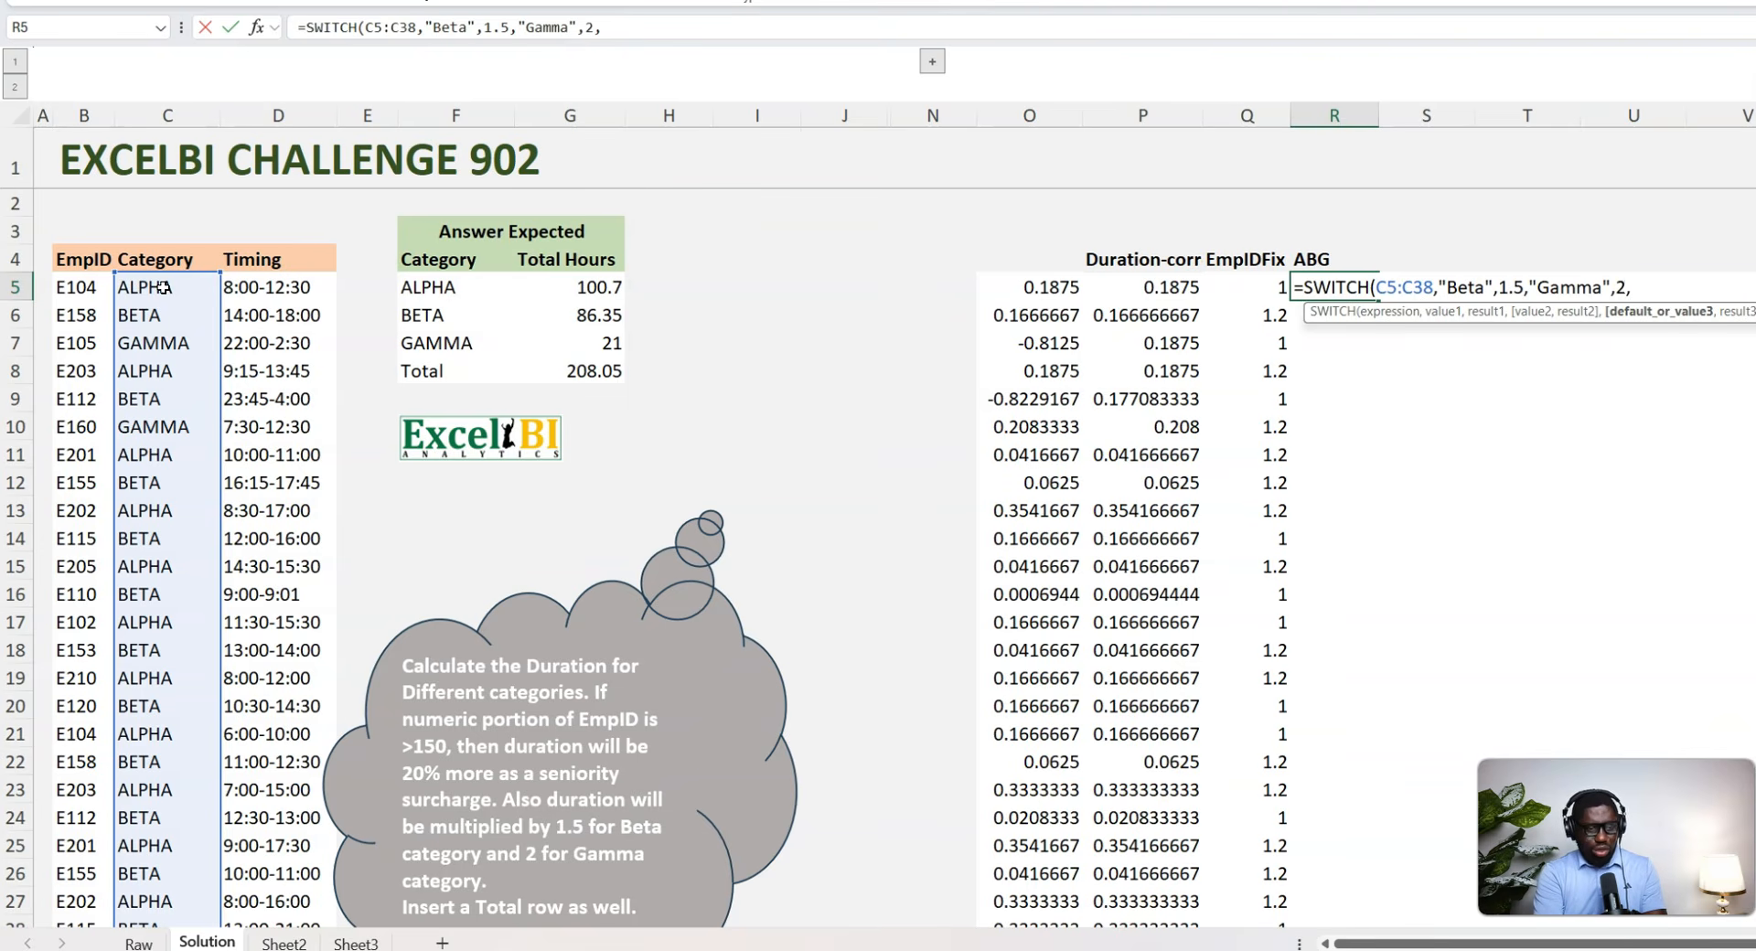
text(1))
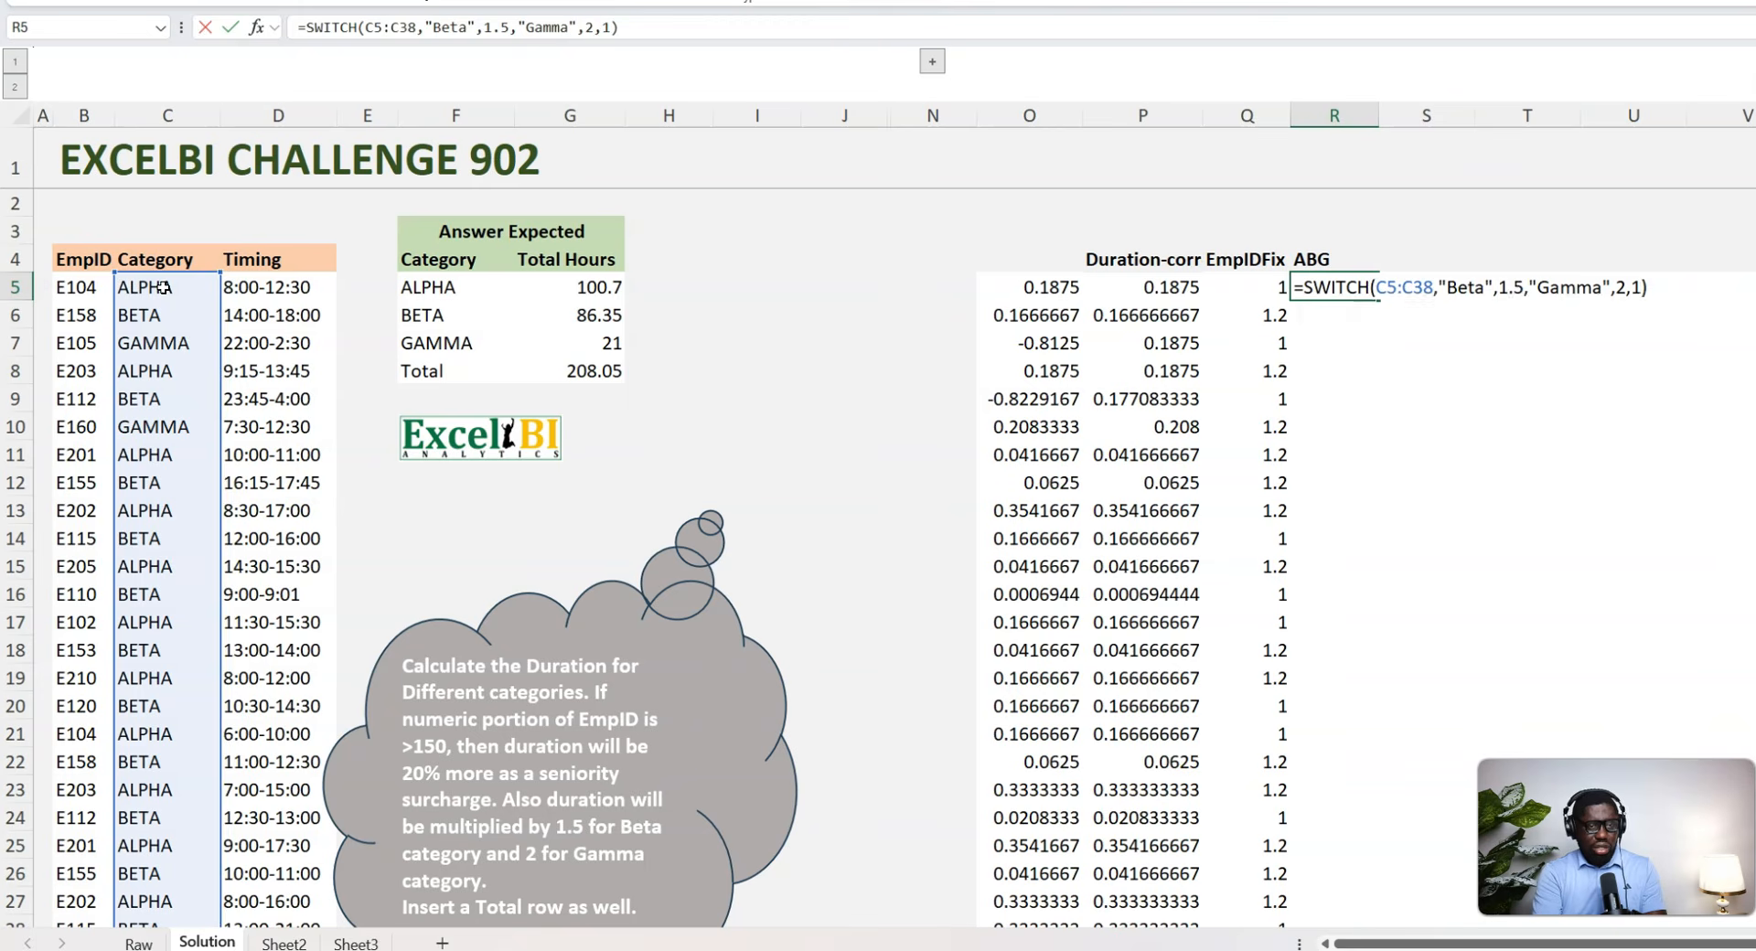
key(Return)
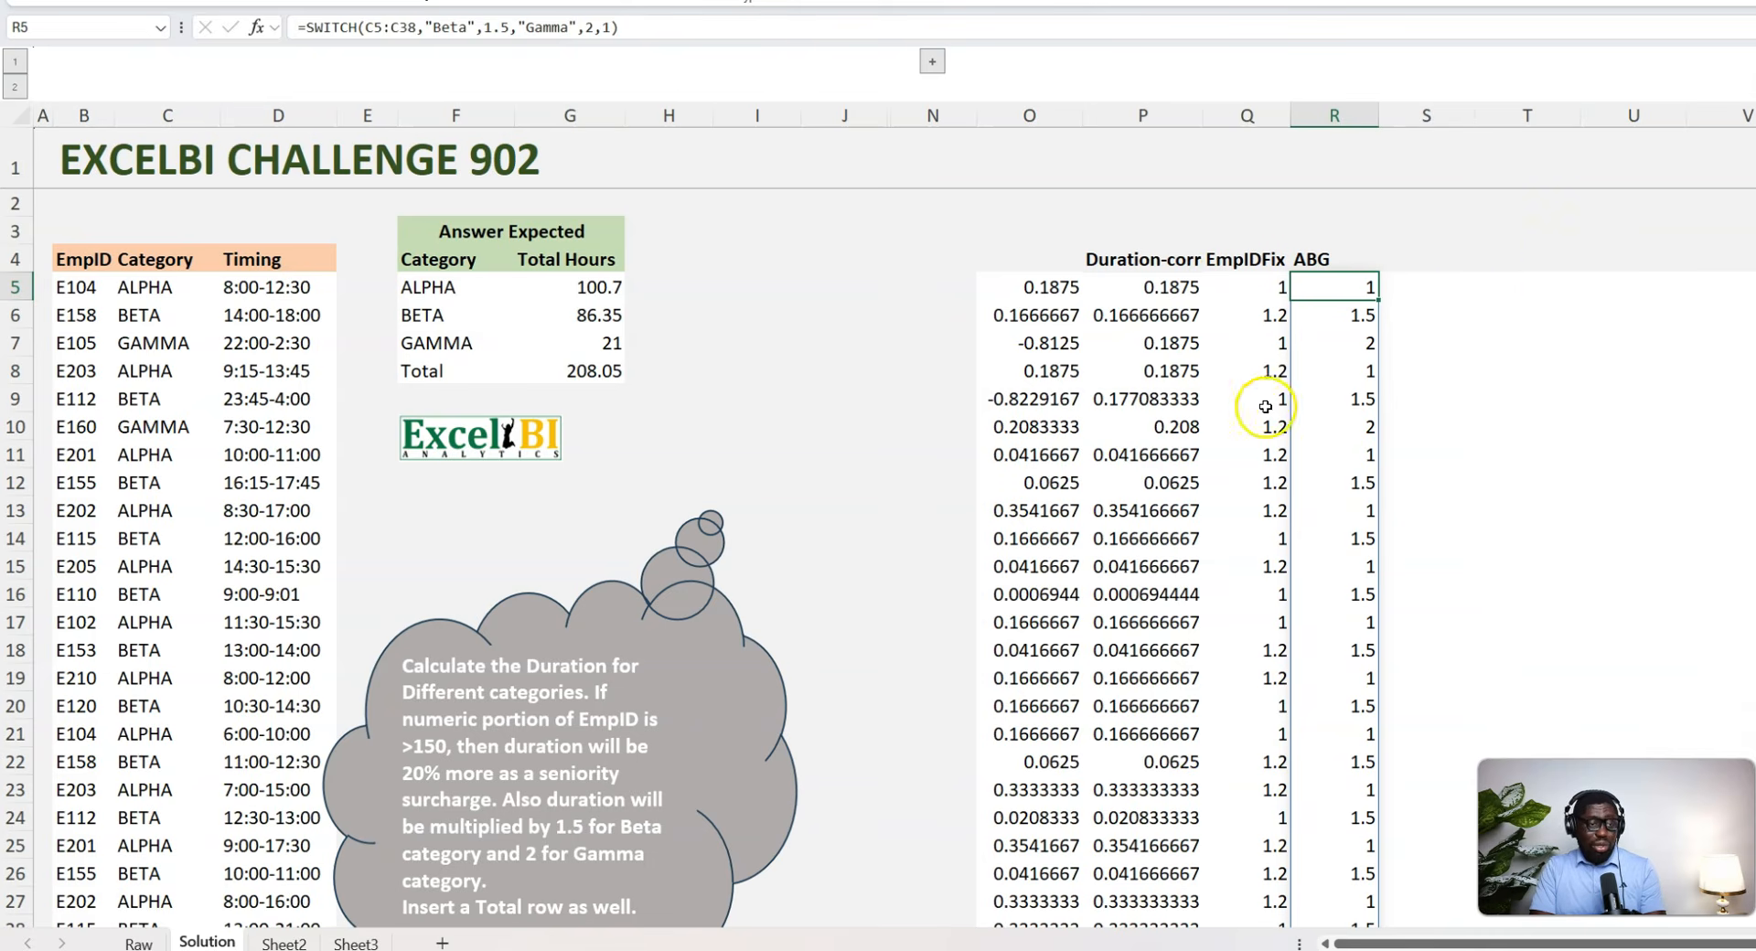
Step: Start a formula in S5 that multiplies the corrected durations P5# by the employee ID factors Q5#
click(1427, 289)
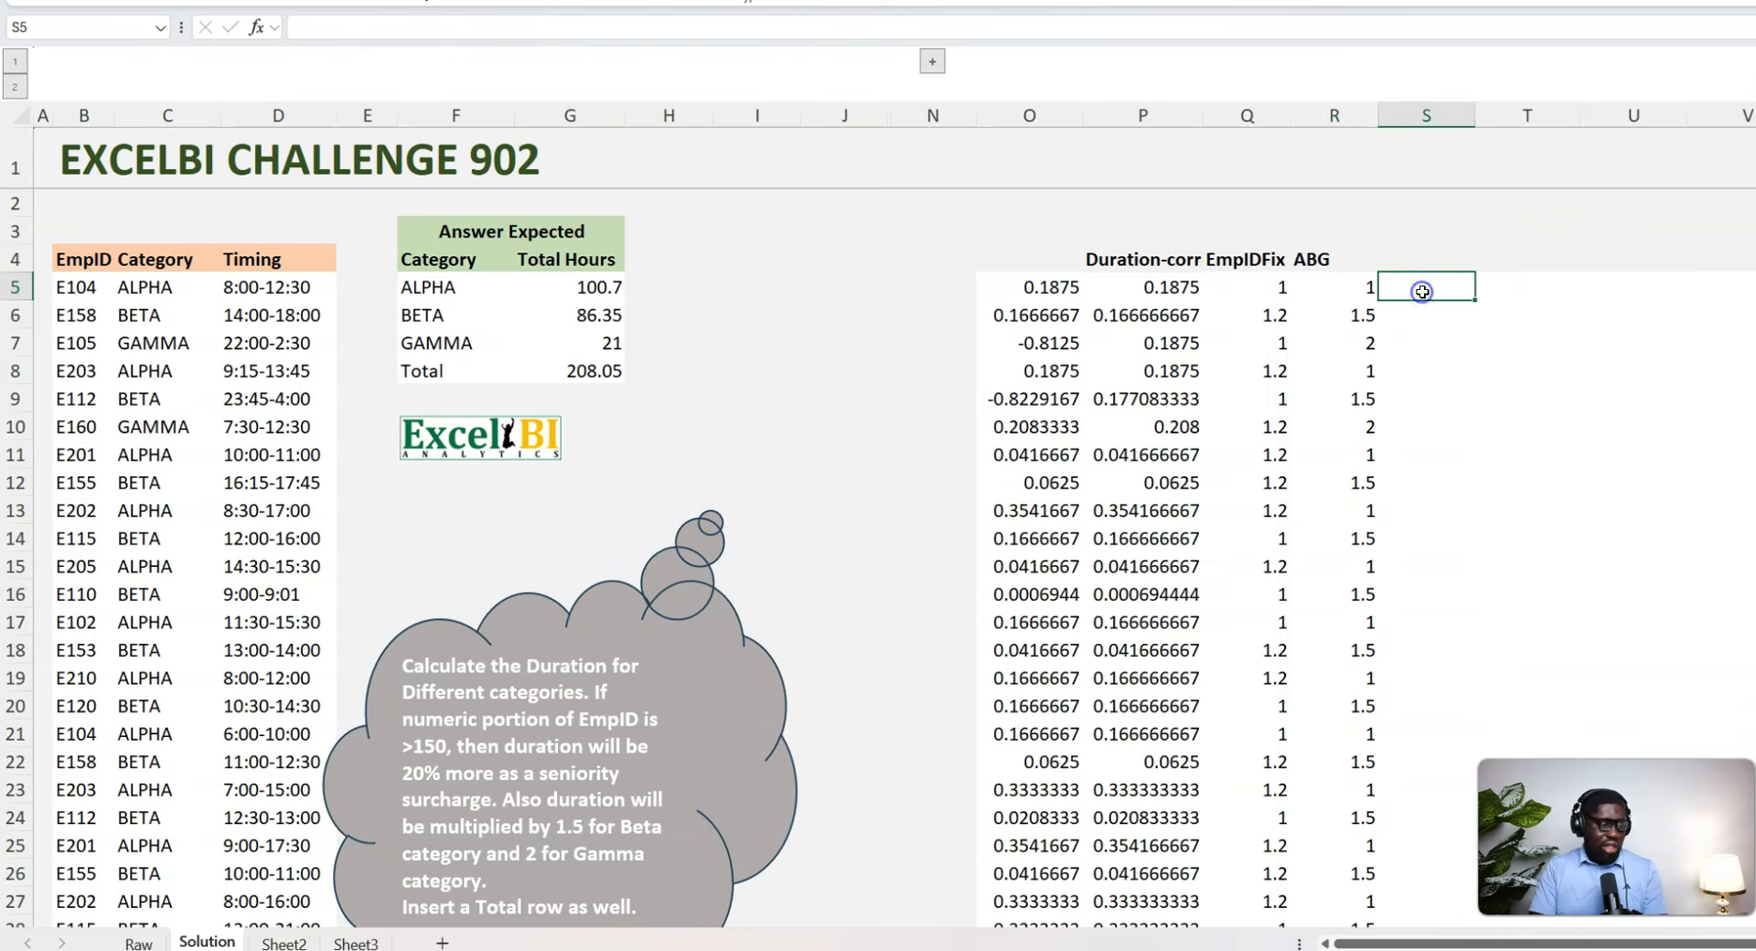
text(=)
key(Left)
key(Left)
key(Left)
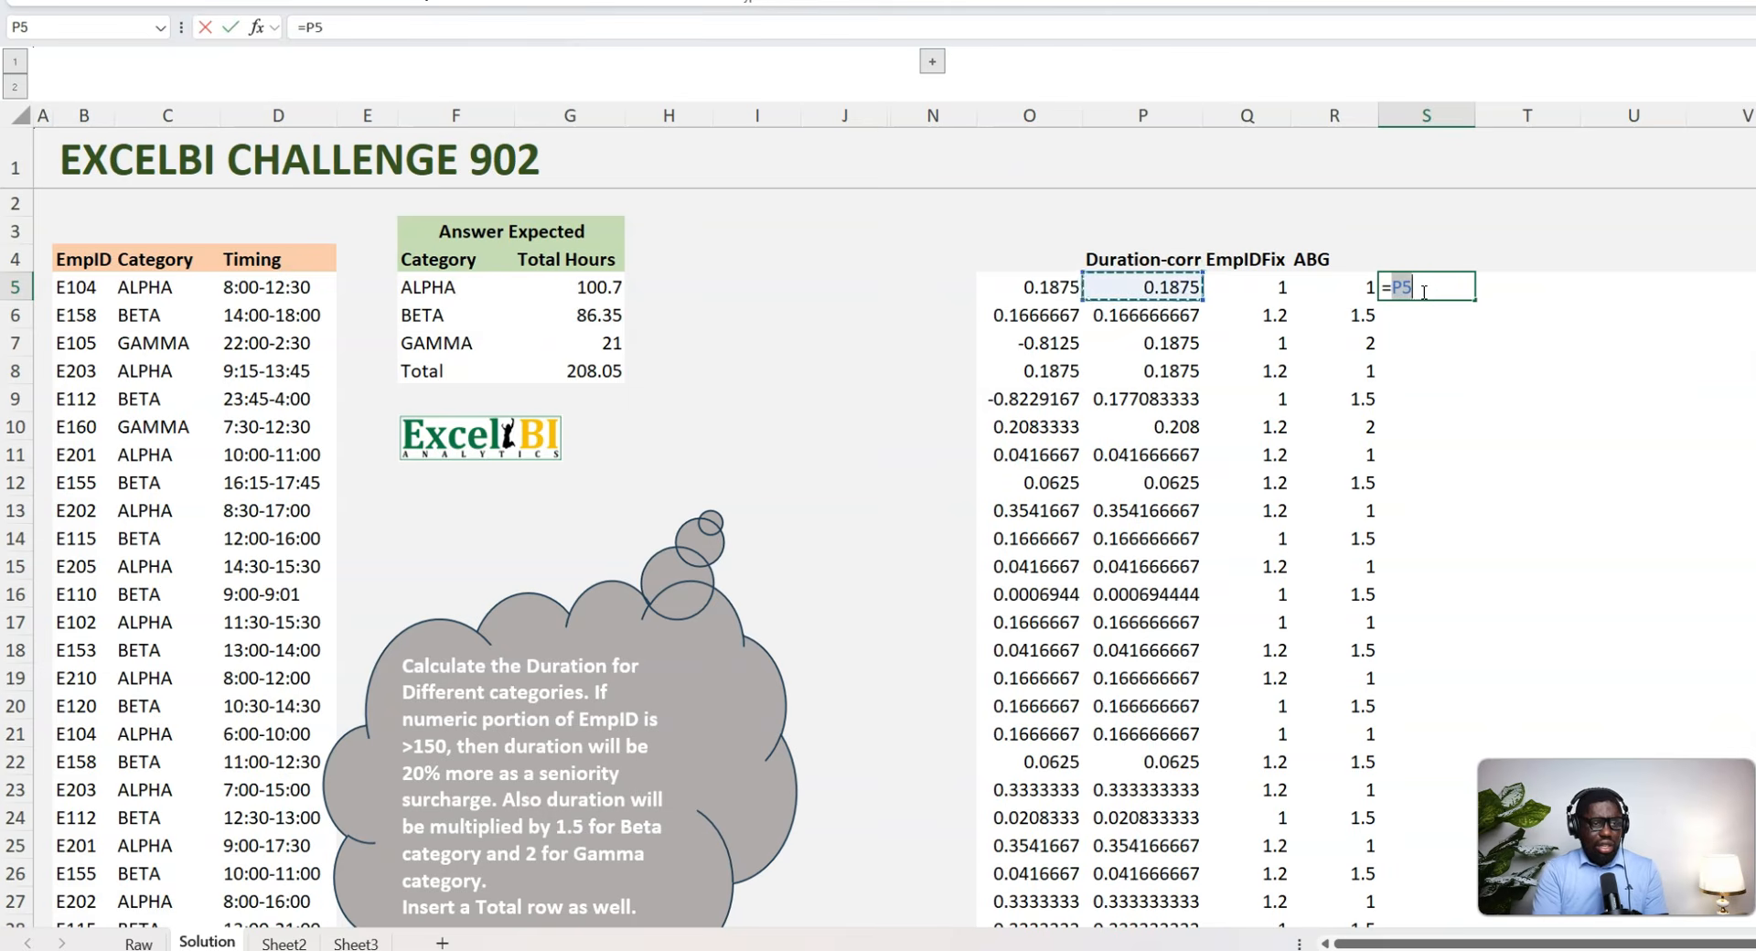
key(ctrl+shift+Down)
key(ctrl+BackSpace)
text(*)
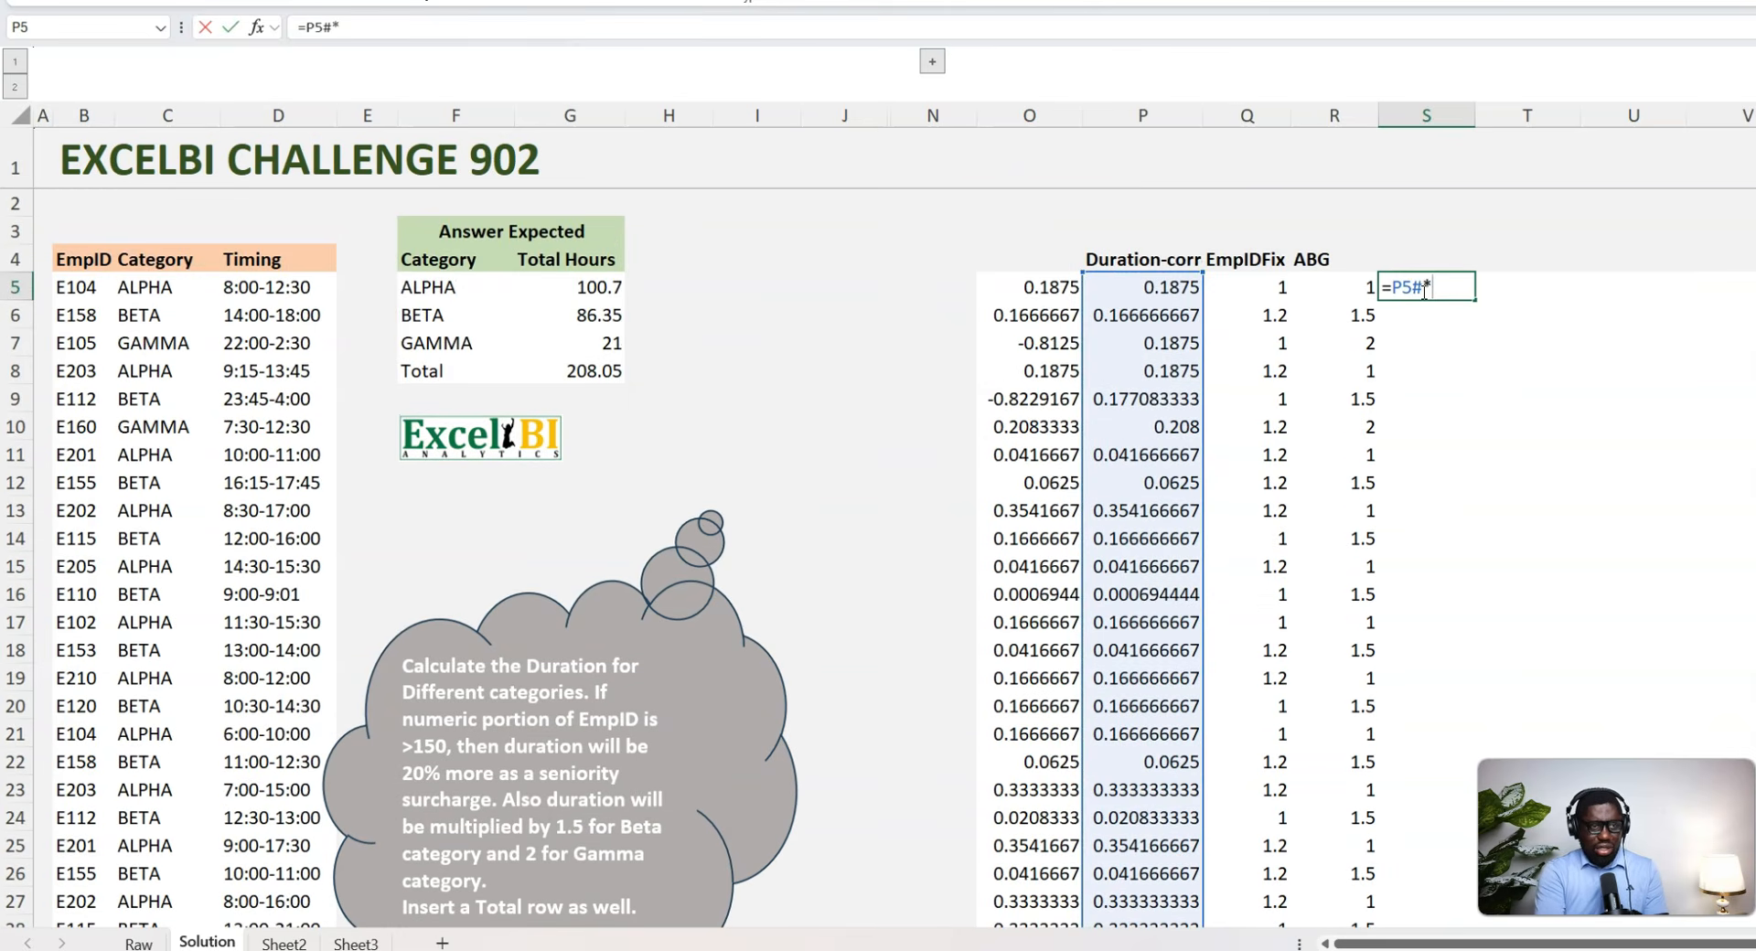
key(Left)
key(Left)
key(ctrl+shift+Down)
key(ctrl+BackSpace)
text(*)
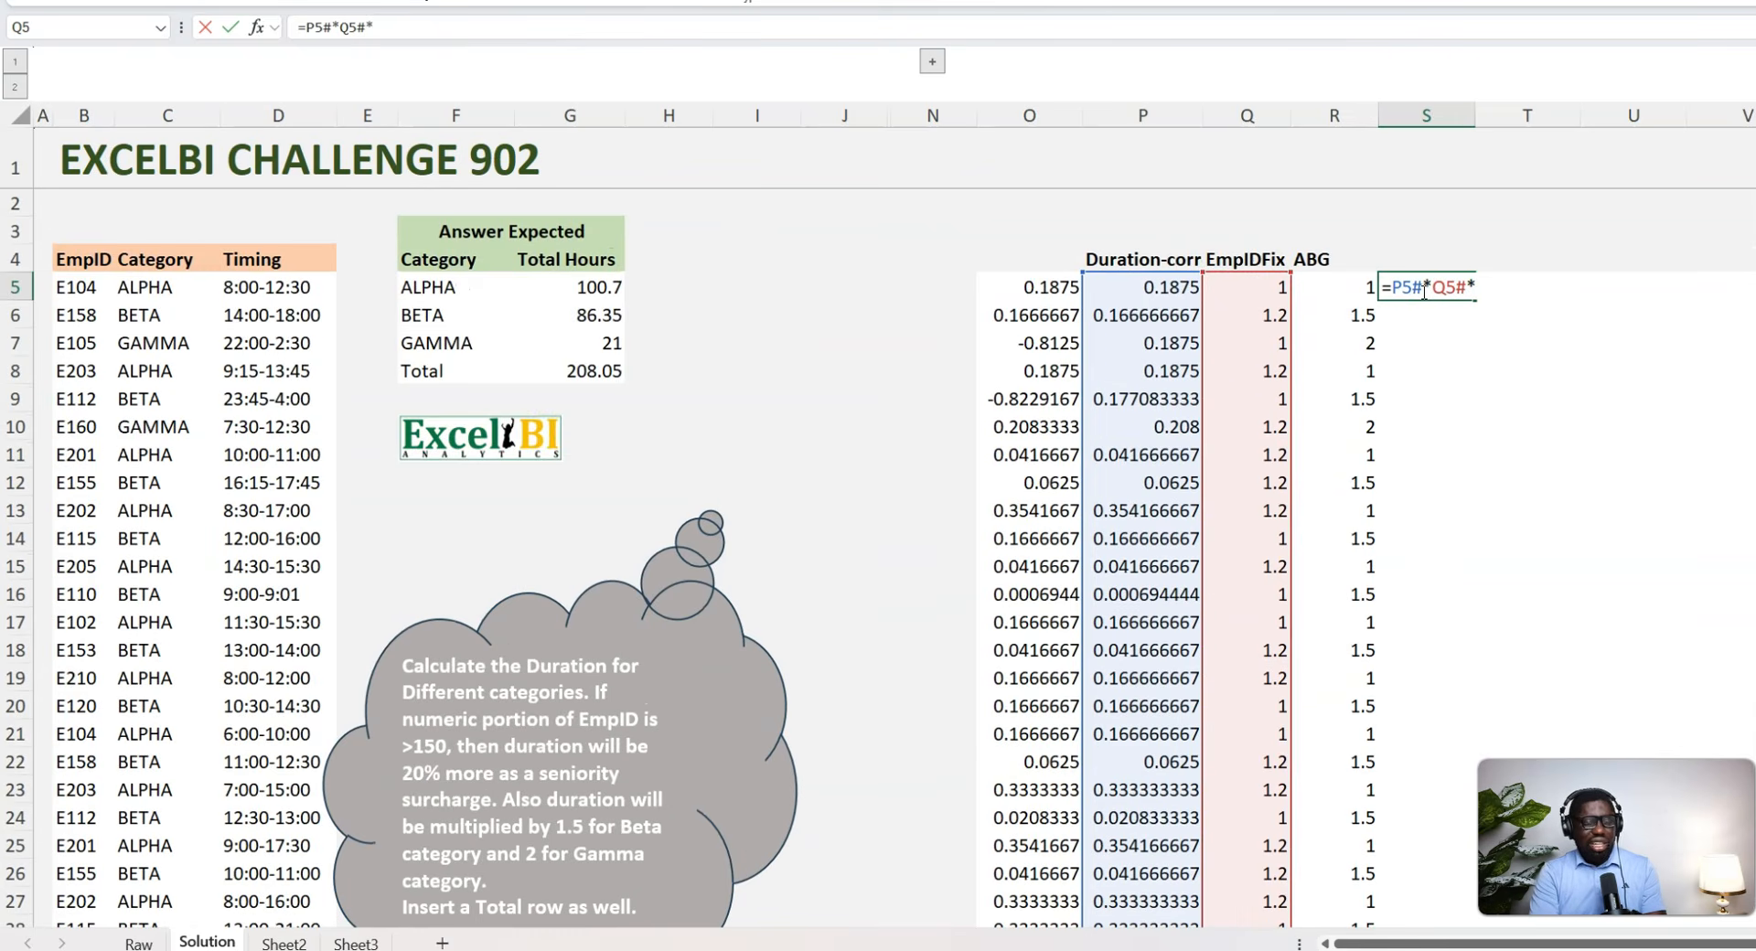
Step: Complete the S5 product with the category multipliers R5# and a factor of 24 to convert days to hours
key(Left)
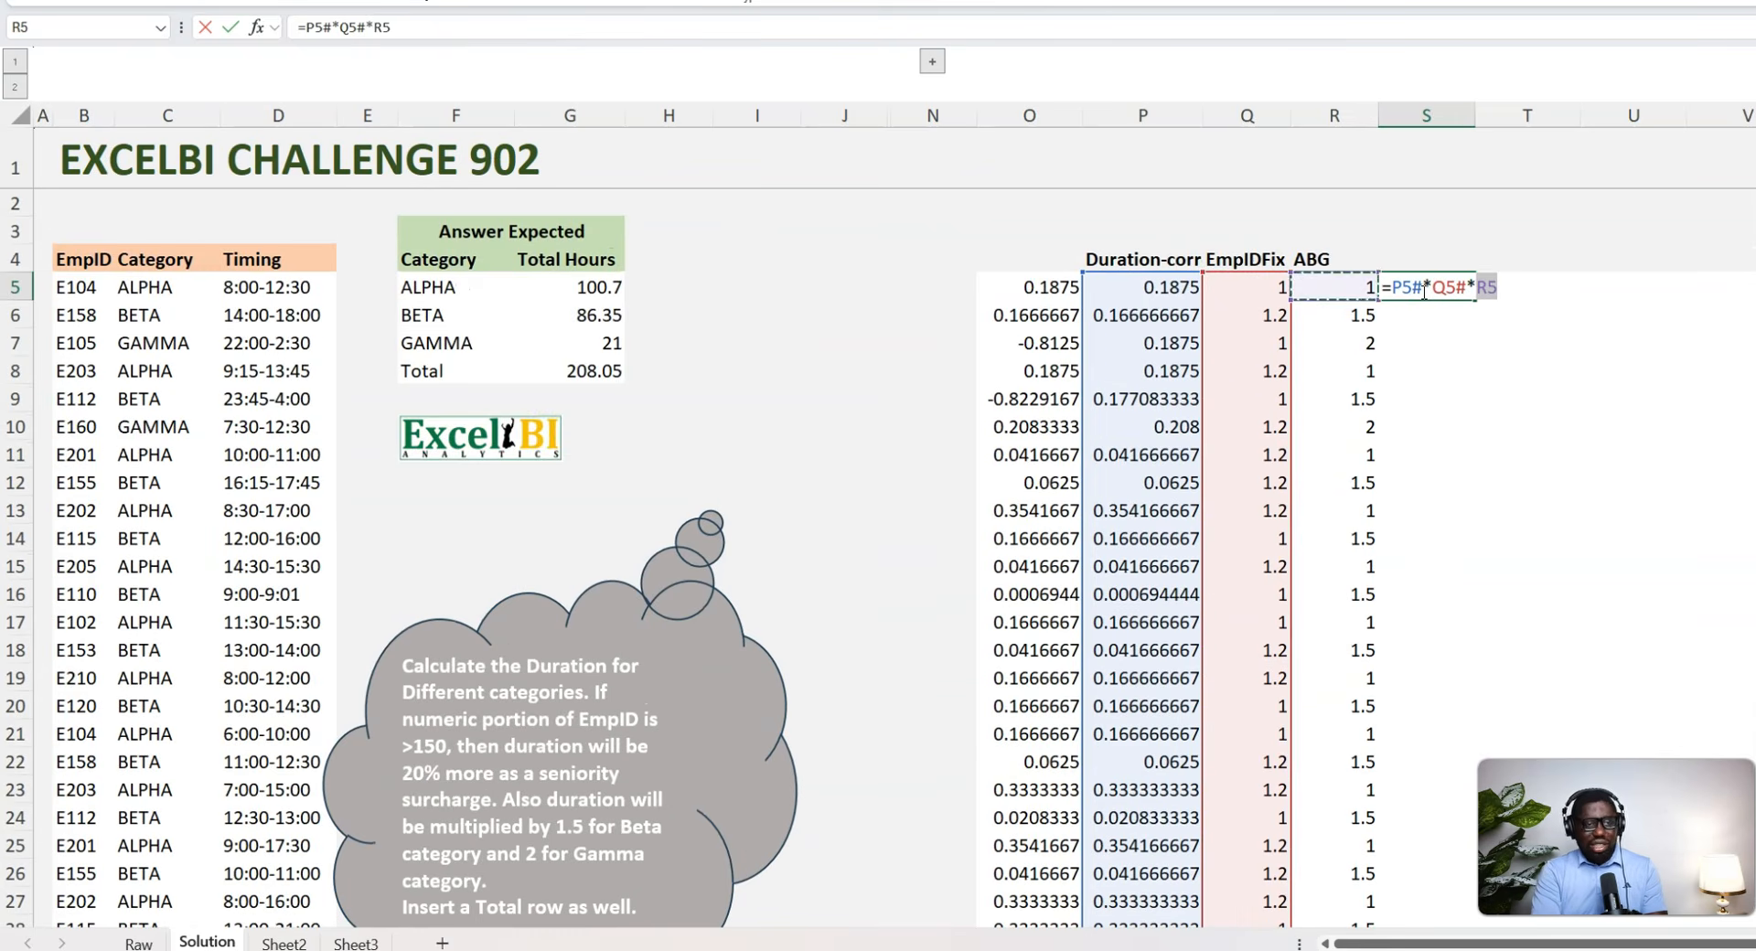
key(ctrl+shift+Down)
key(ctrl+BackSpace)
text(*)
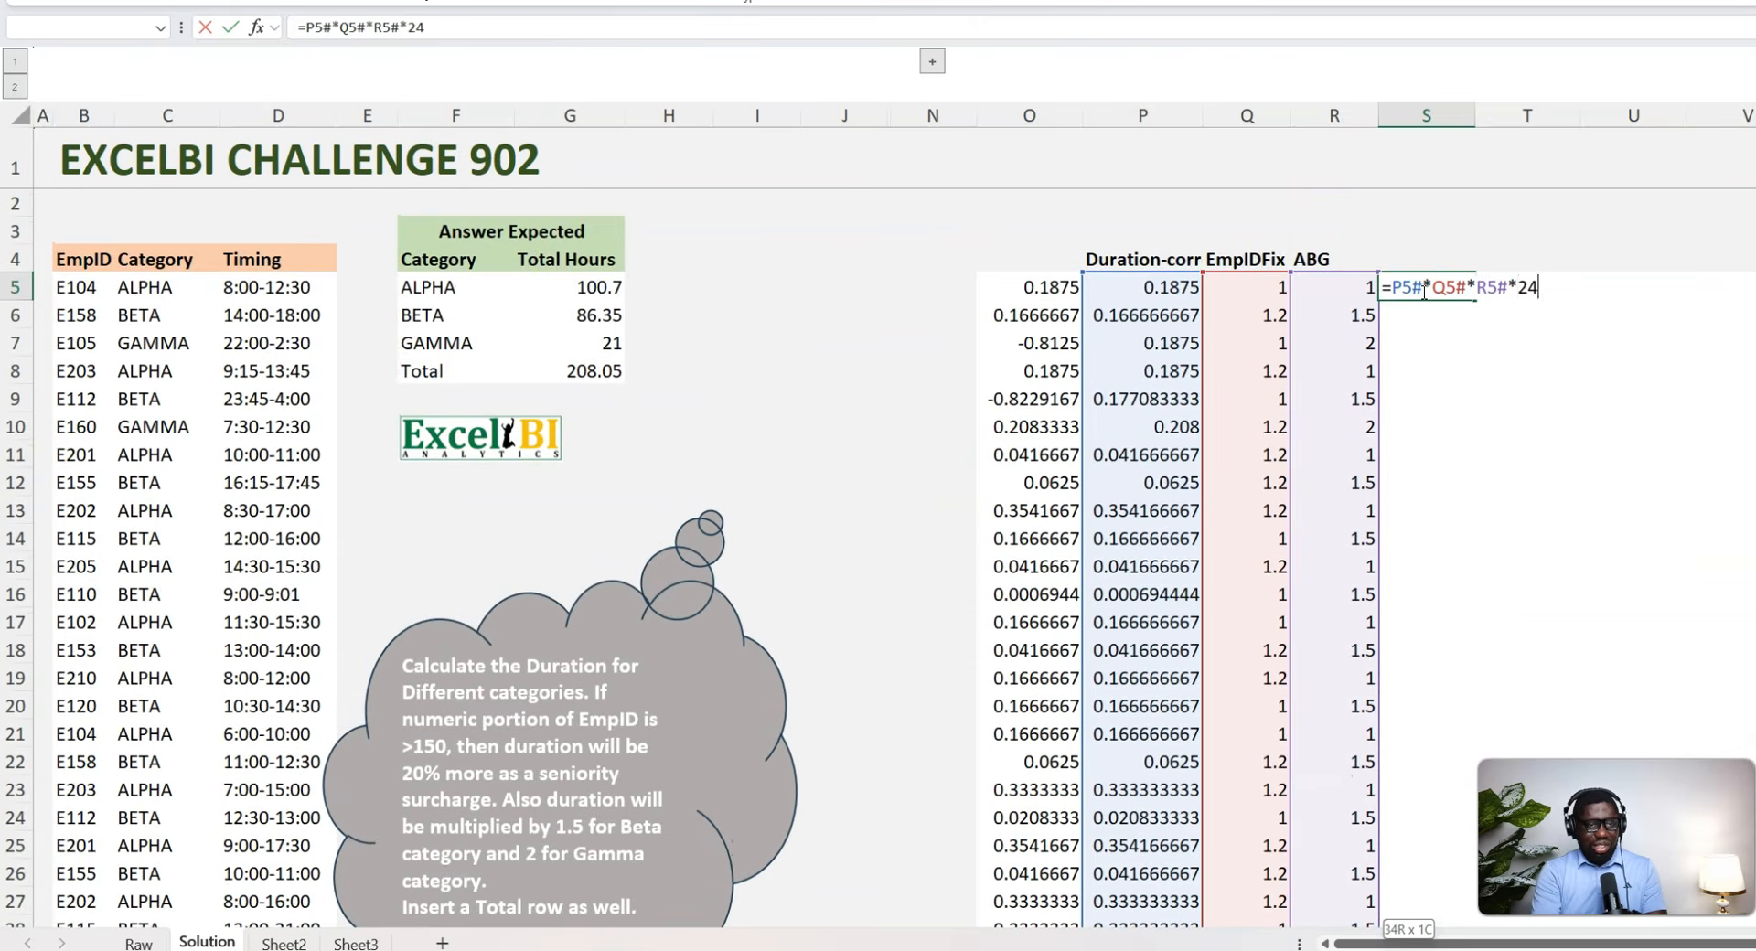
key(ctrl+Return)
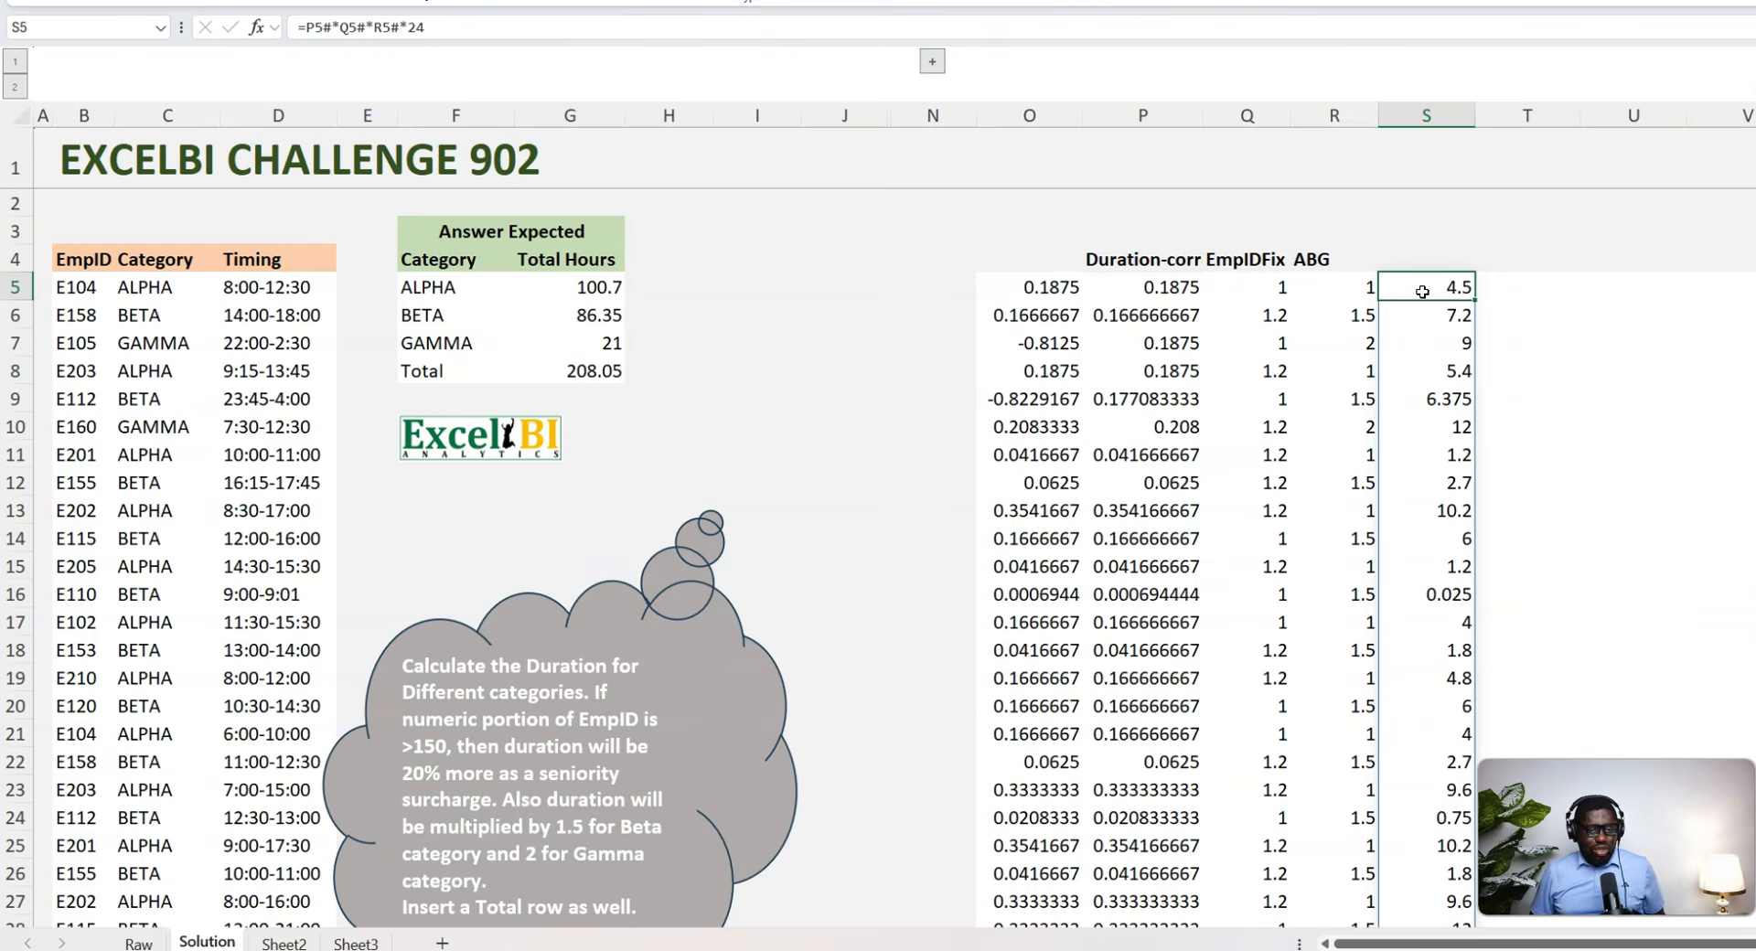
Step: Label the adjusted hours column in S4 as "Hours"
key(Up)
text(Hou)
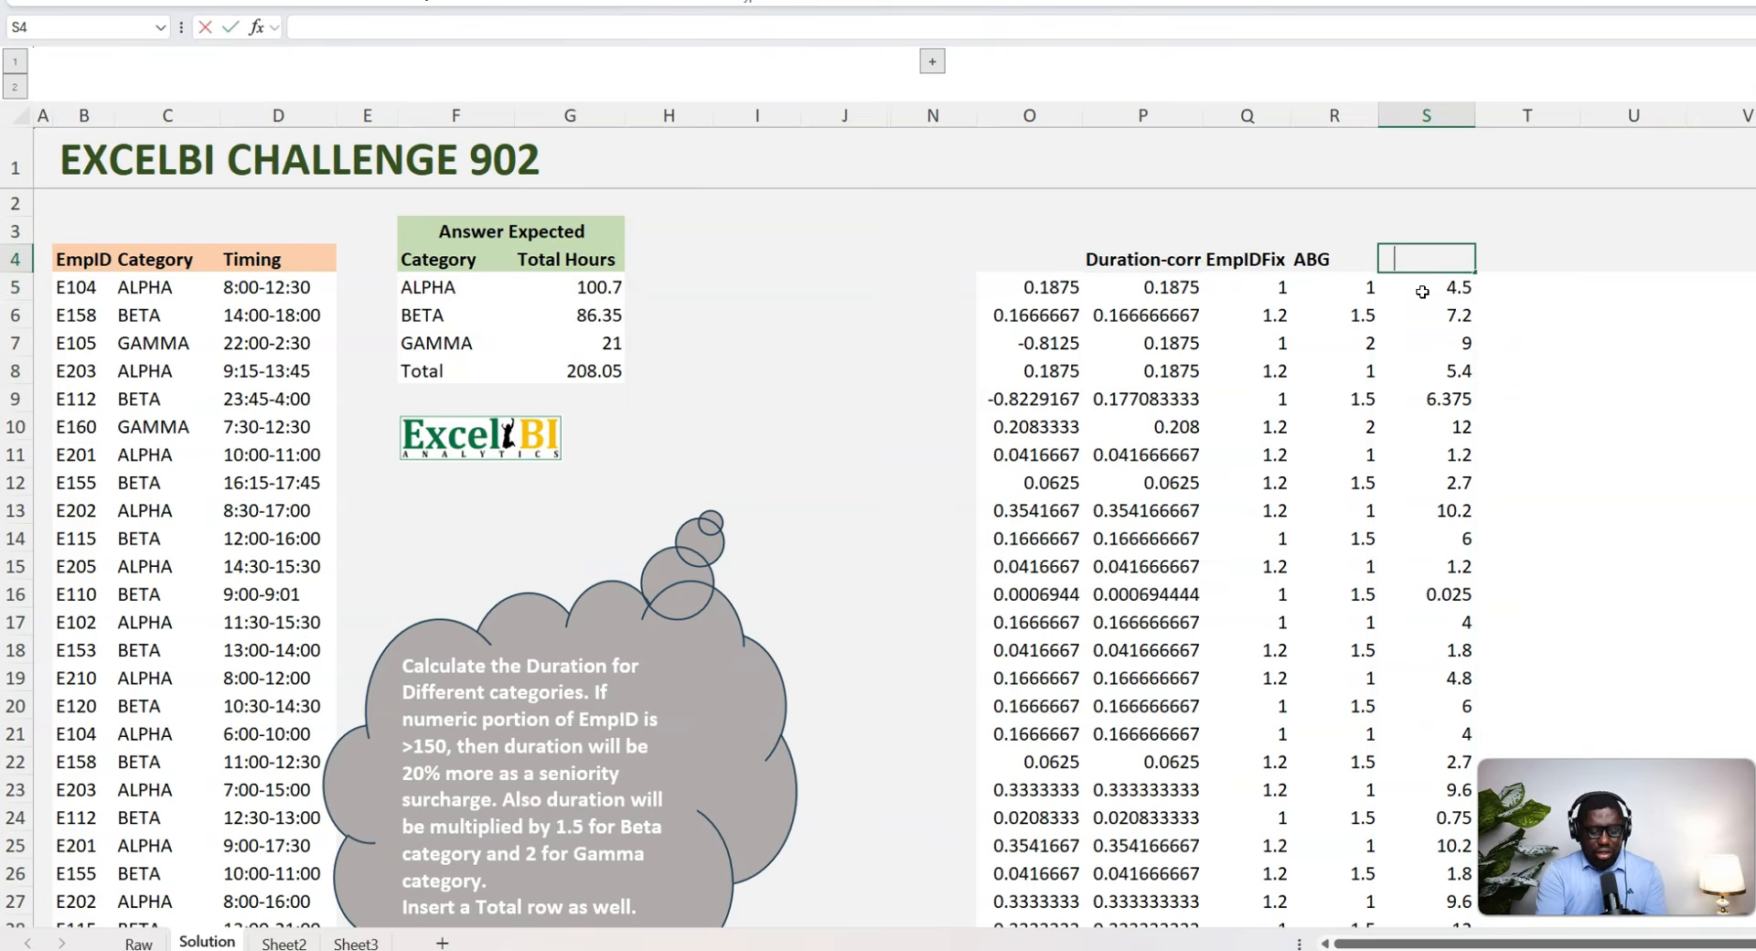
key(Return)
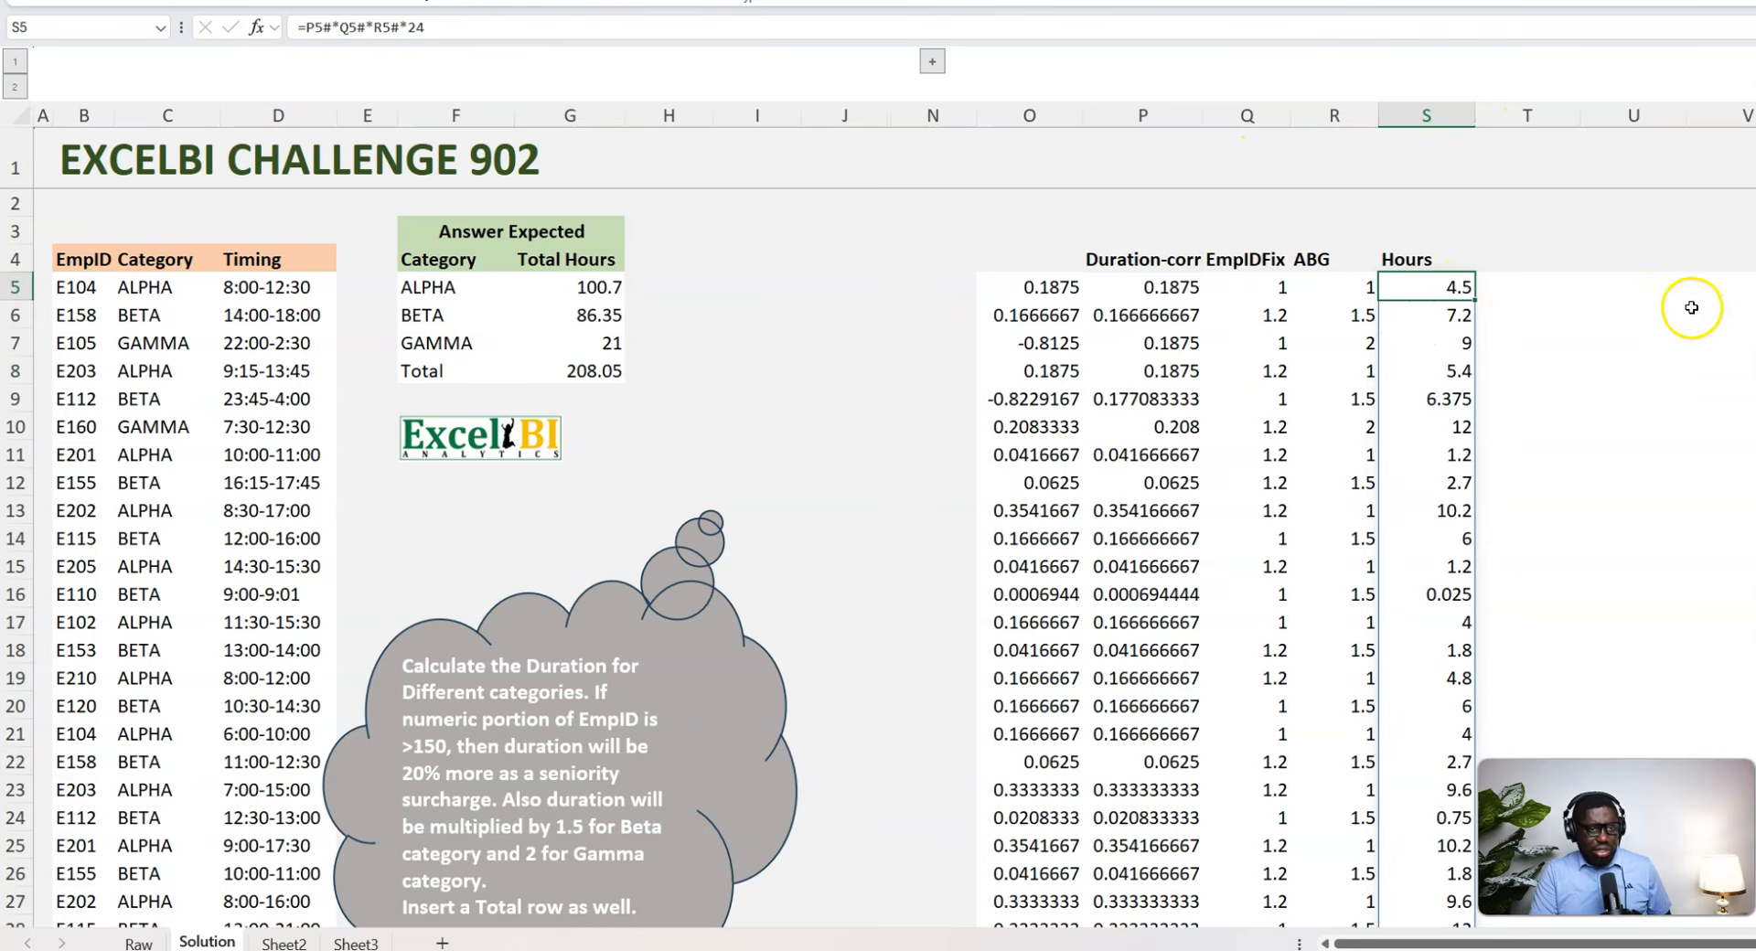
Step: Start a GROUPBY formula in U5 with the category range C5:C38 as its row fields
click(1596, 280)
text(=gro)
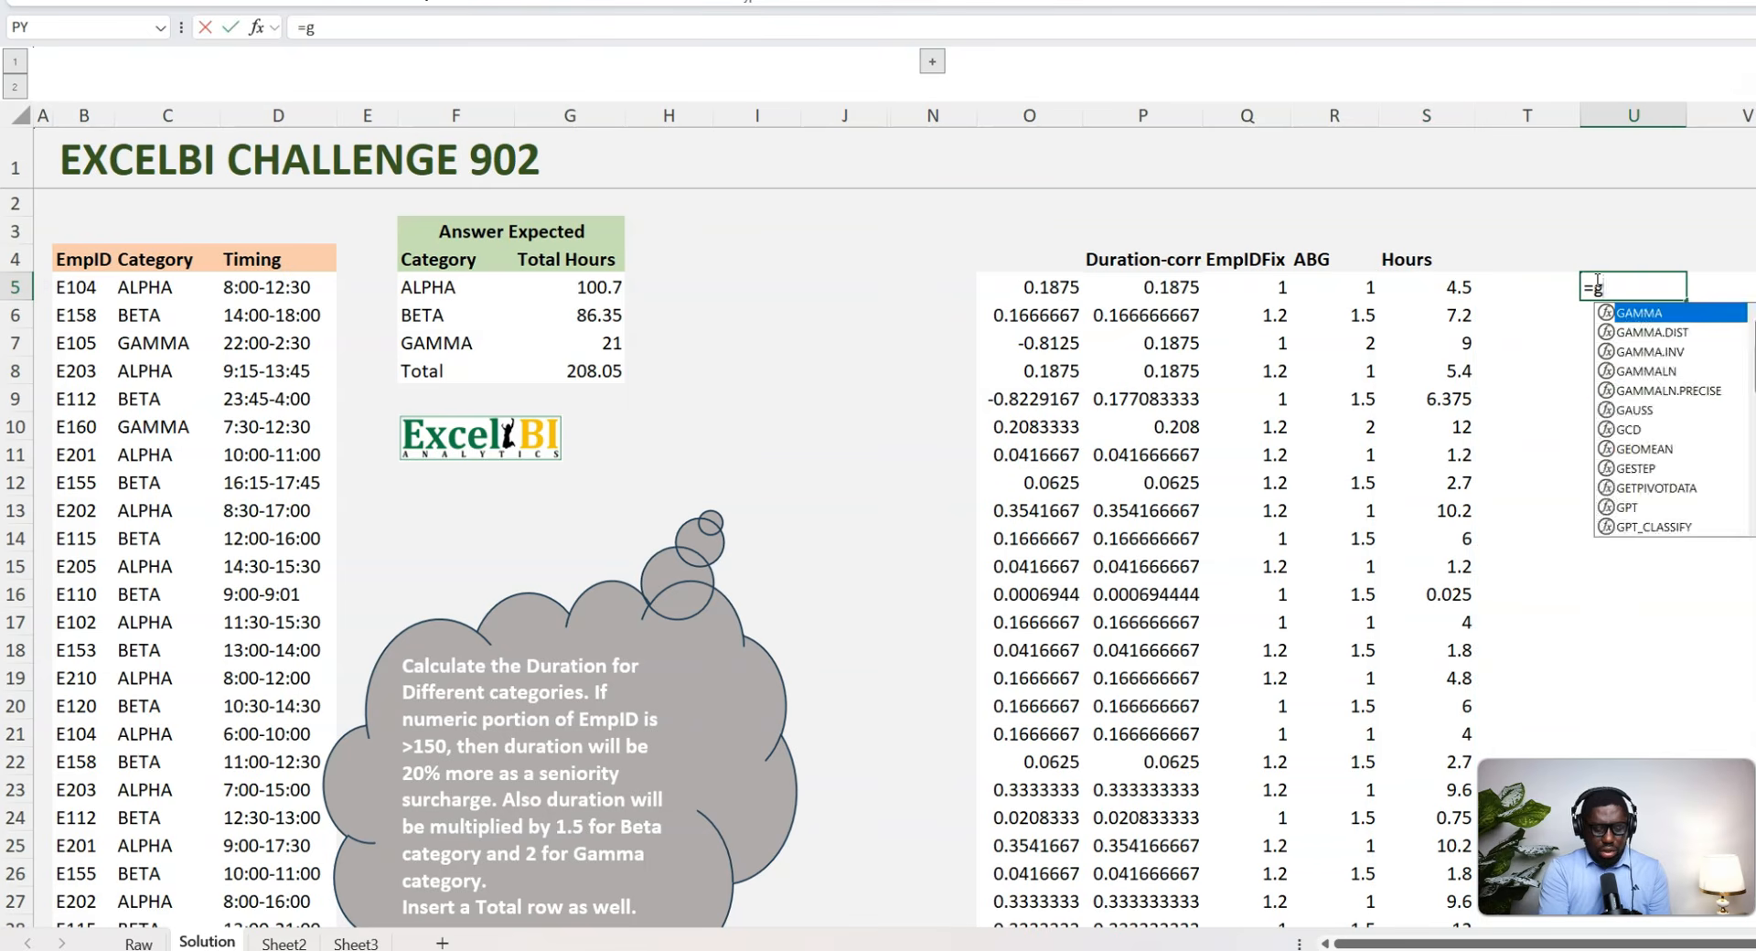
text(up)
key(Tab)
key(Left)
key(Left)
key(Left)
key(Left)
key(Left)
key(Left)
key(Left)
key(Left)
key(Left)
key(Left)
key(Left)
key(Left)
key(Left)
key(Left)
key(Left)
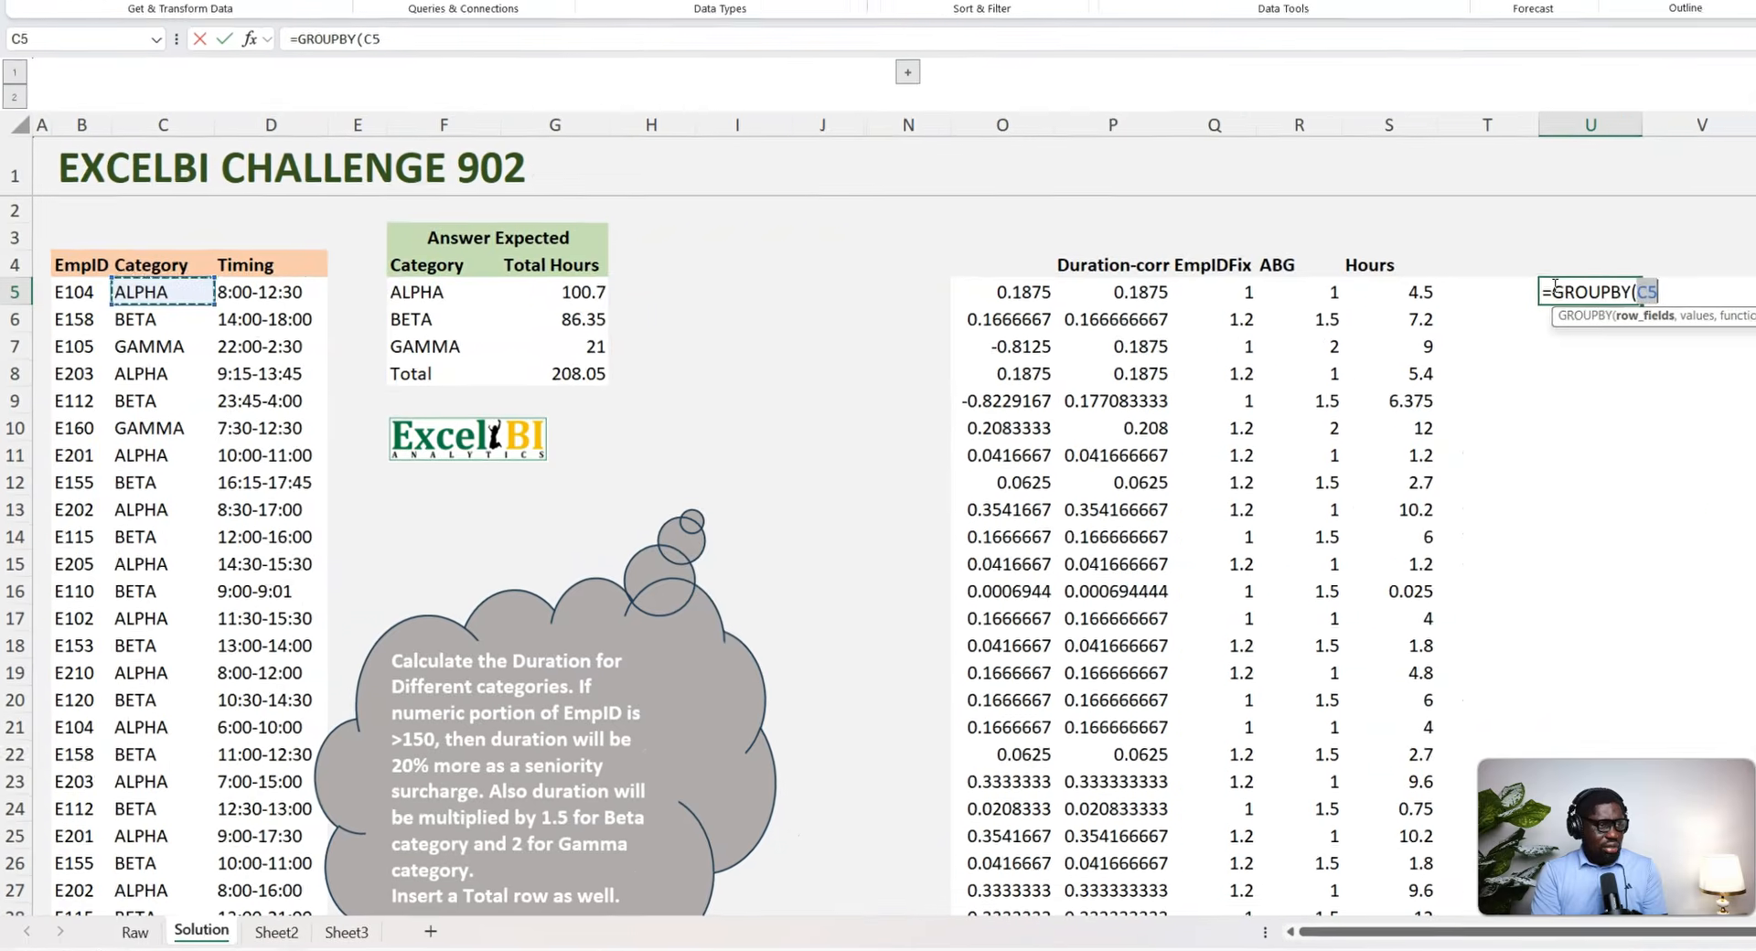
key(ctrl+shift+Down)
text(,)
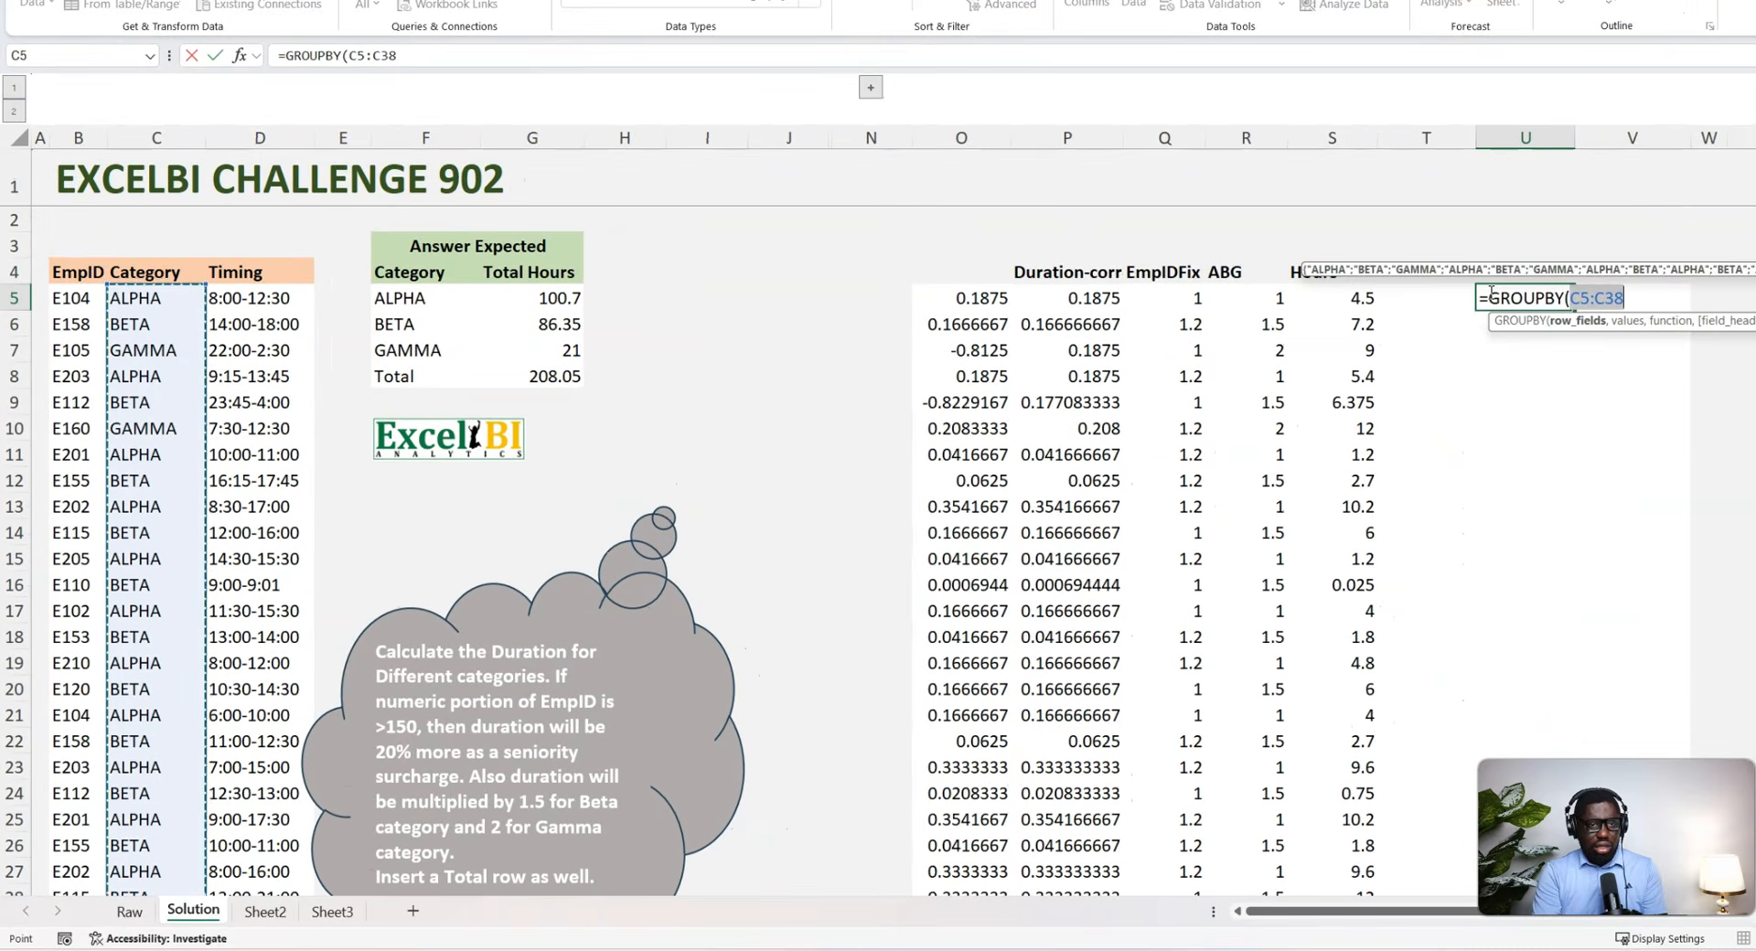
Step: Complete the U5 GROUPBY with the adjusted hours S5# as values and SUM as the function
key(Left)
key(Left)
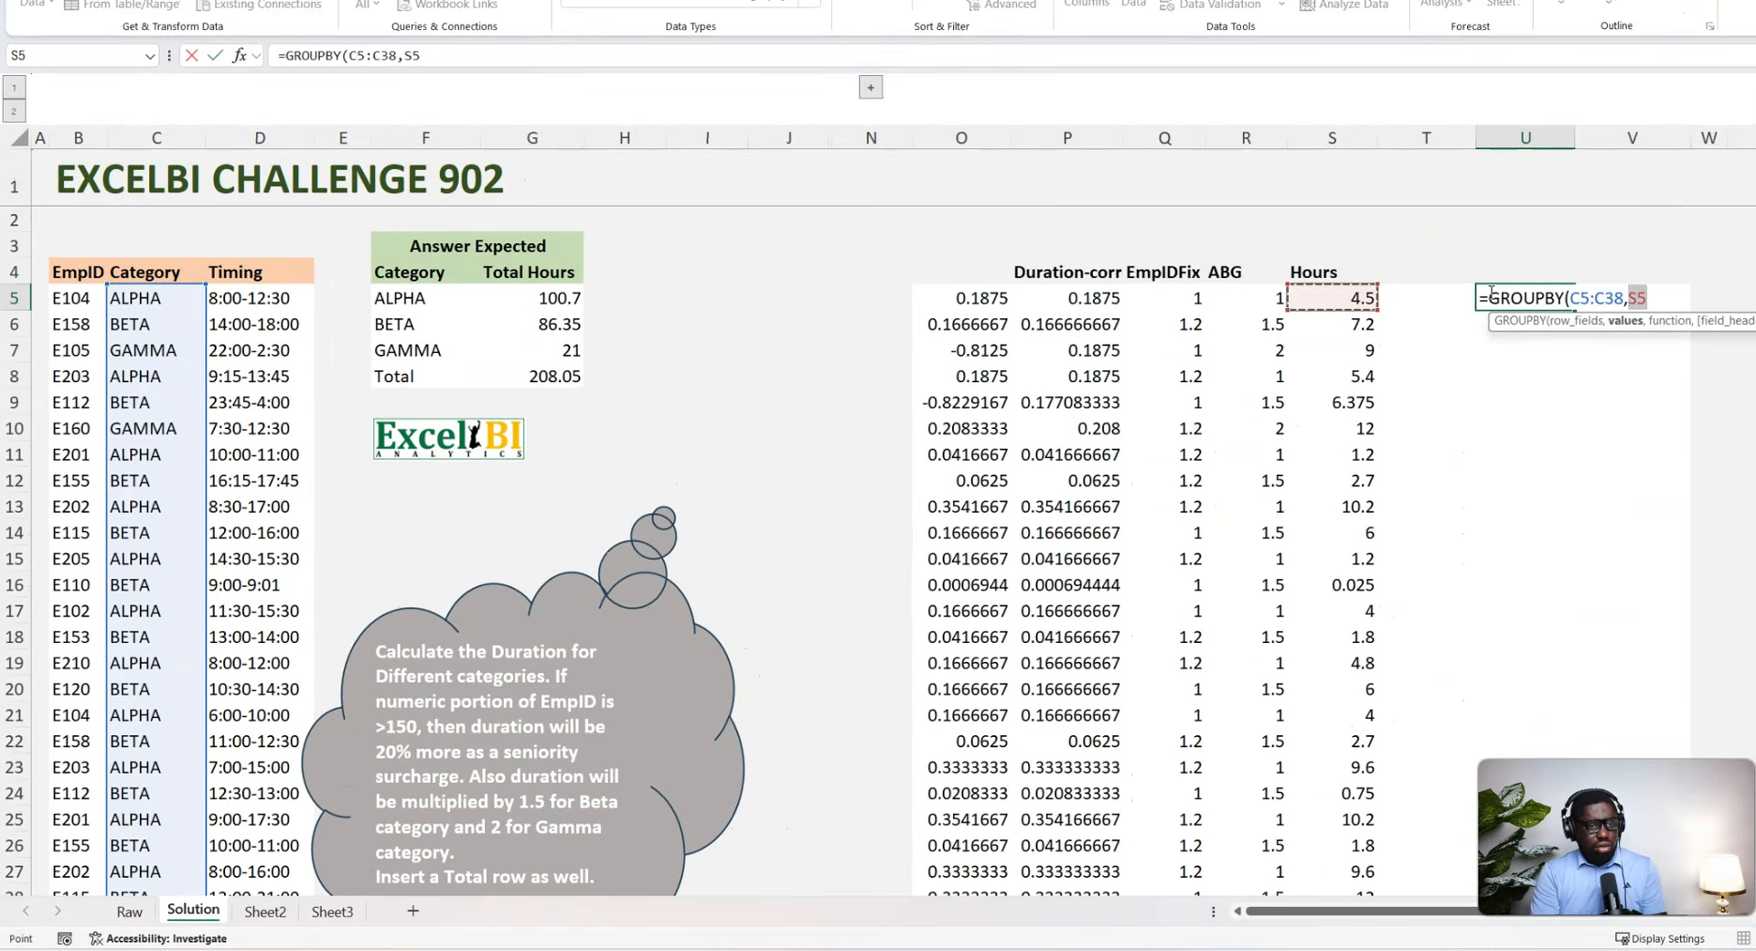
key(ctrl+shift+Down)
text(,)
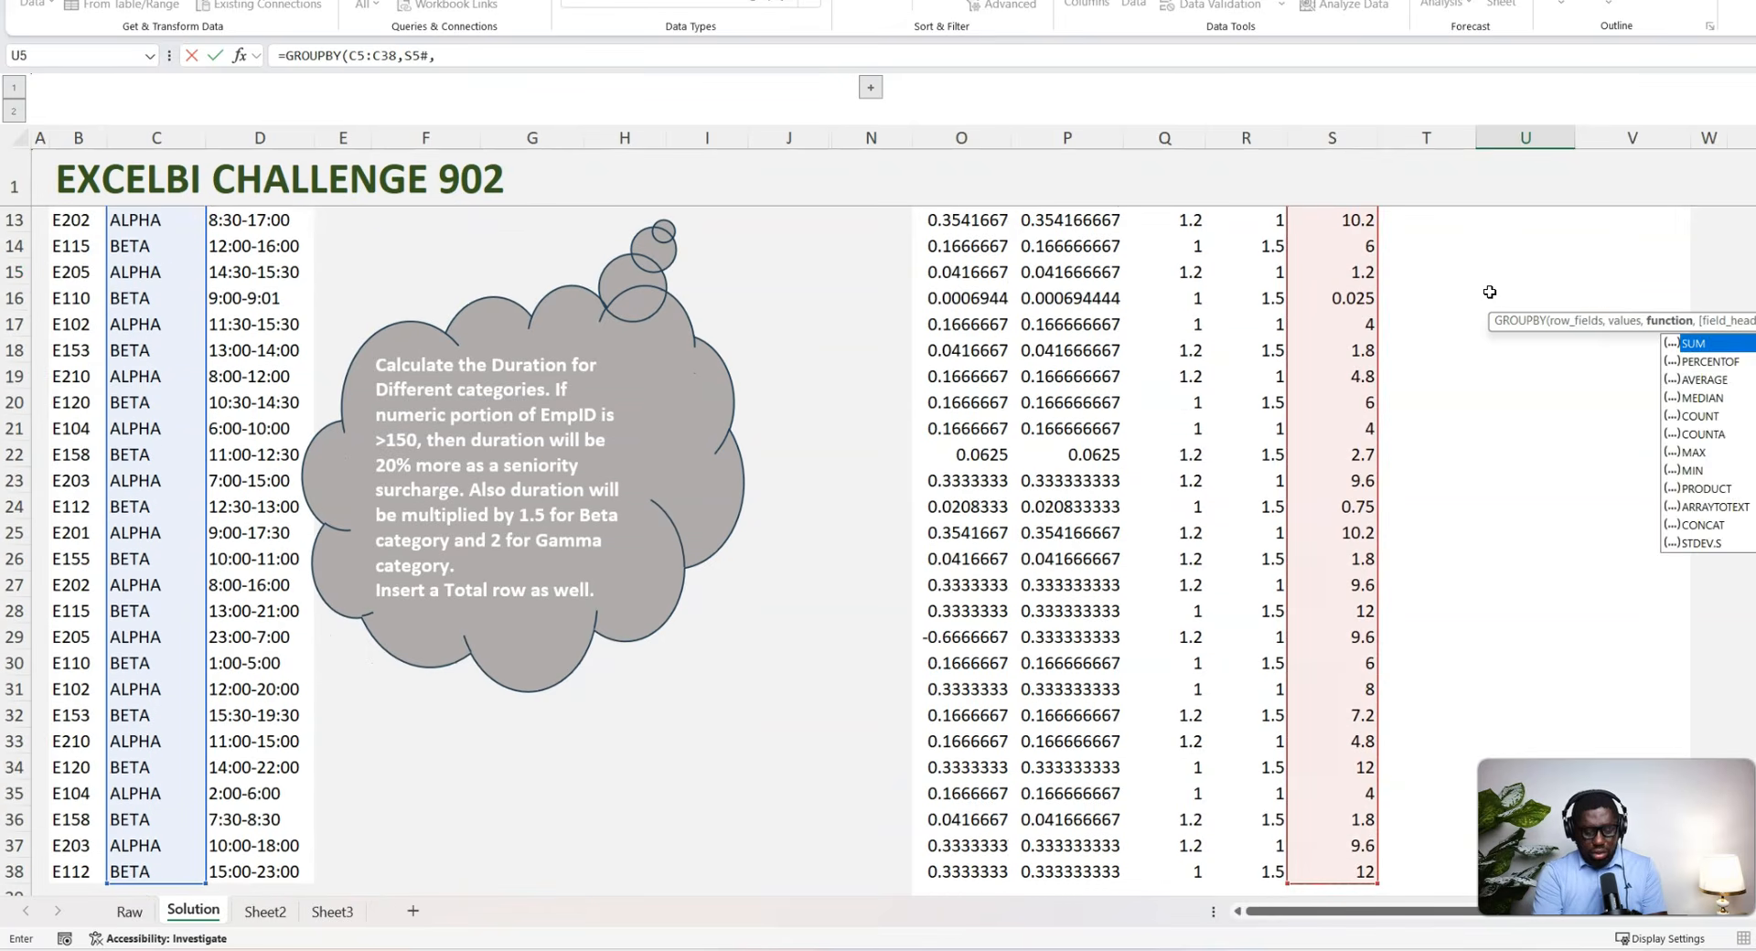
text(sum)
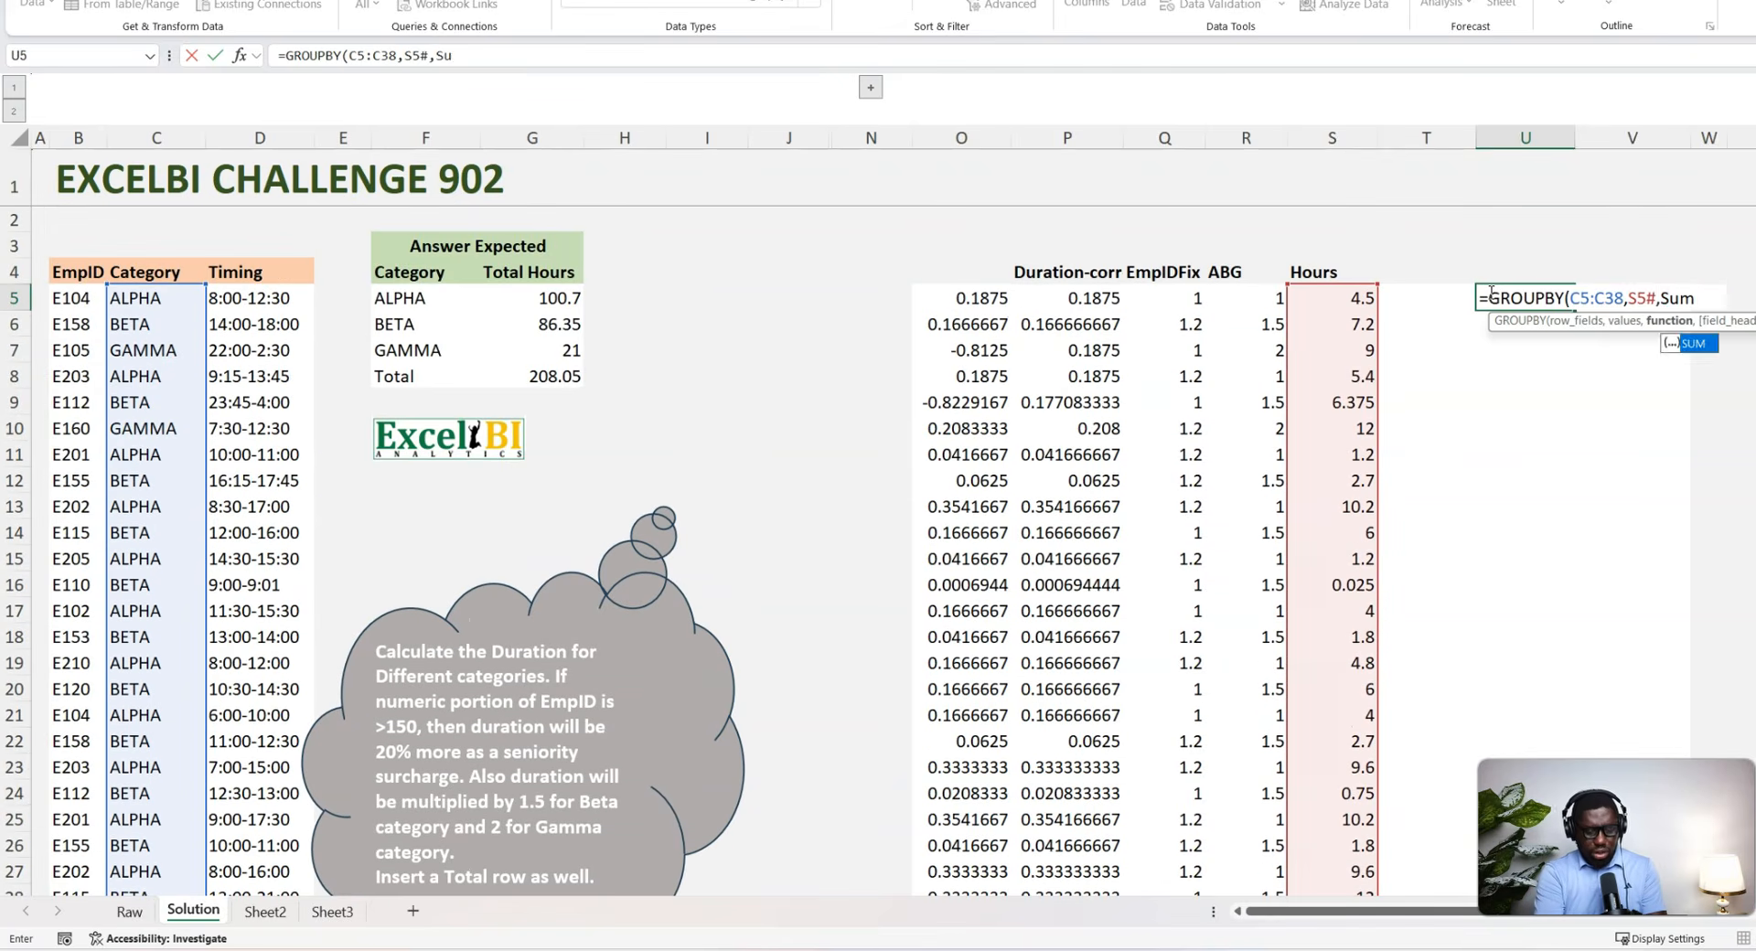
key(Return)
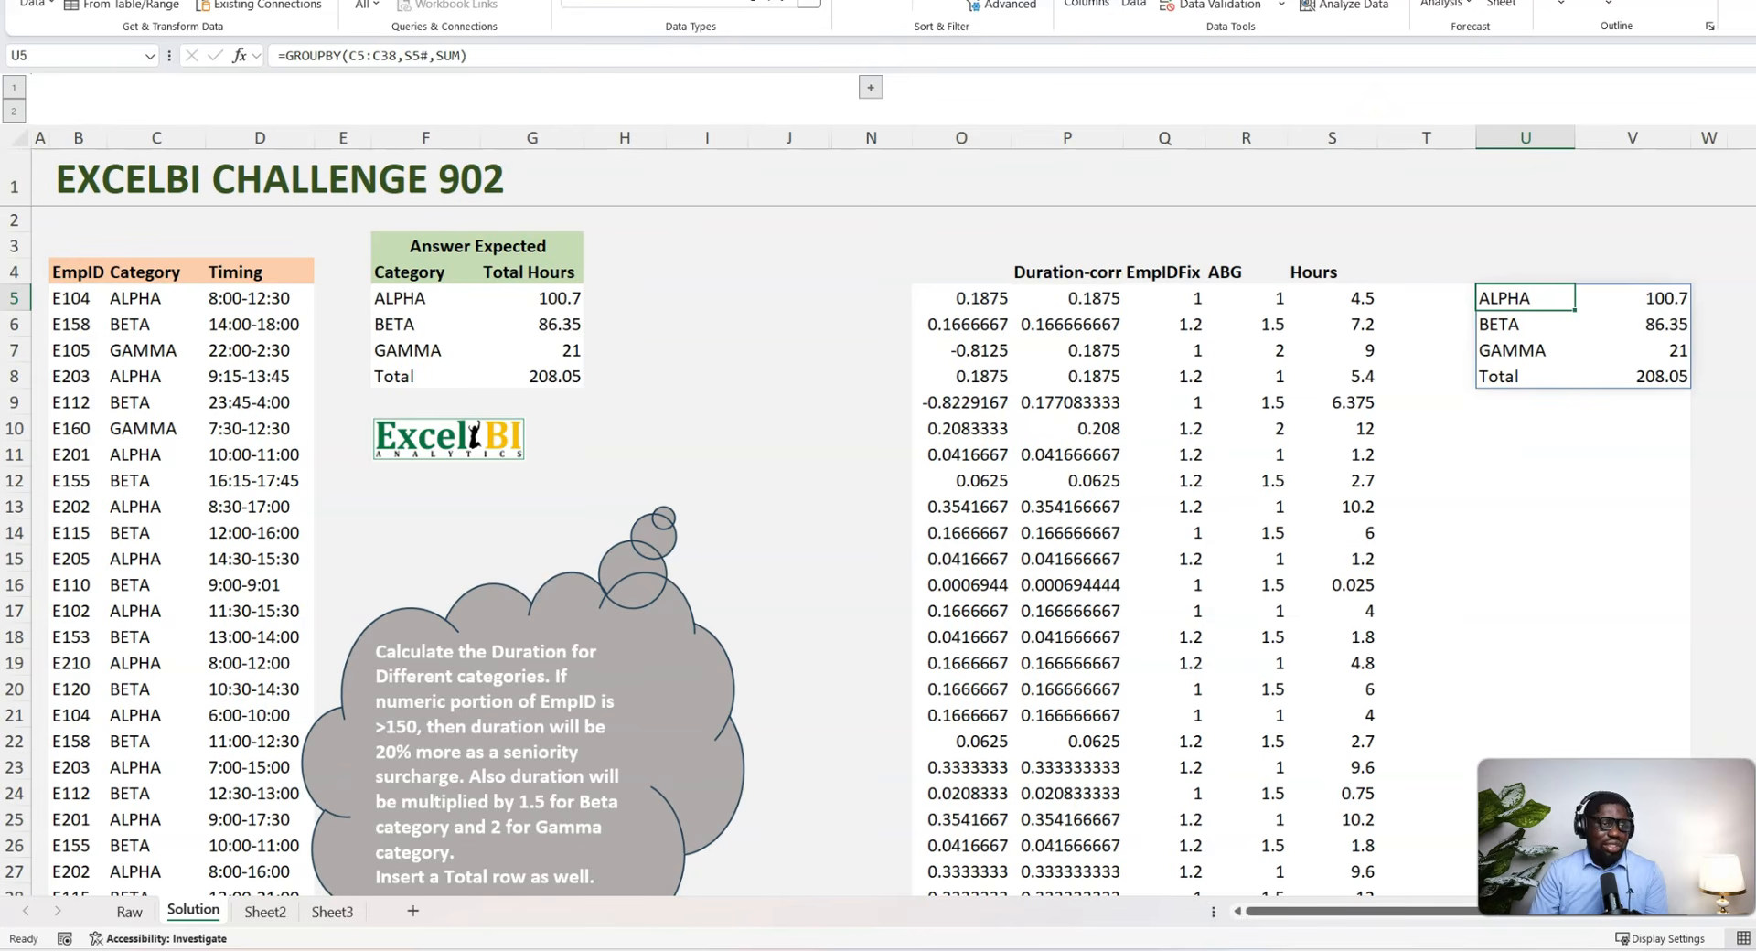
Step: Expand the collapsed columns and start a LET formula in K5 defining a with TEXTAFTER of the timings D5:D38 at "-"
click(872, 88)
click(857, 303)
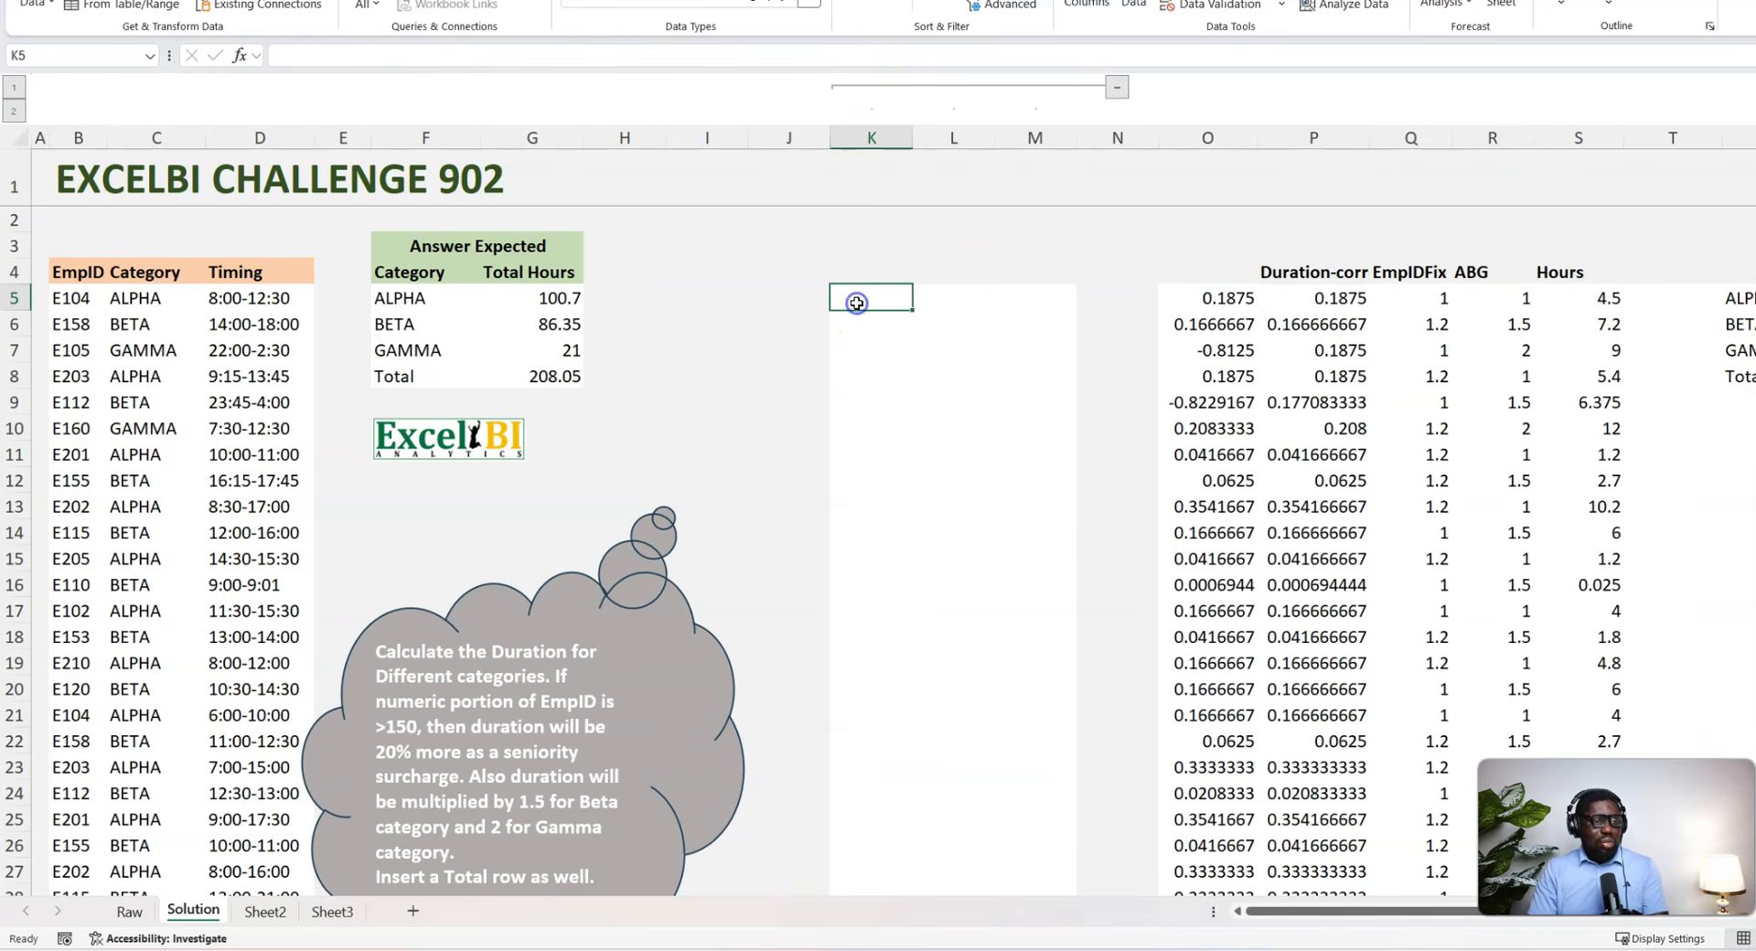
text(=Let)
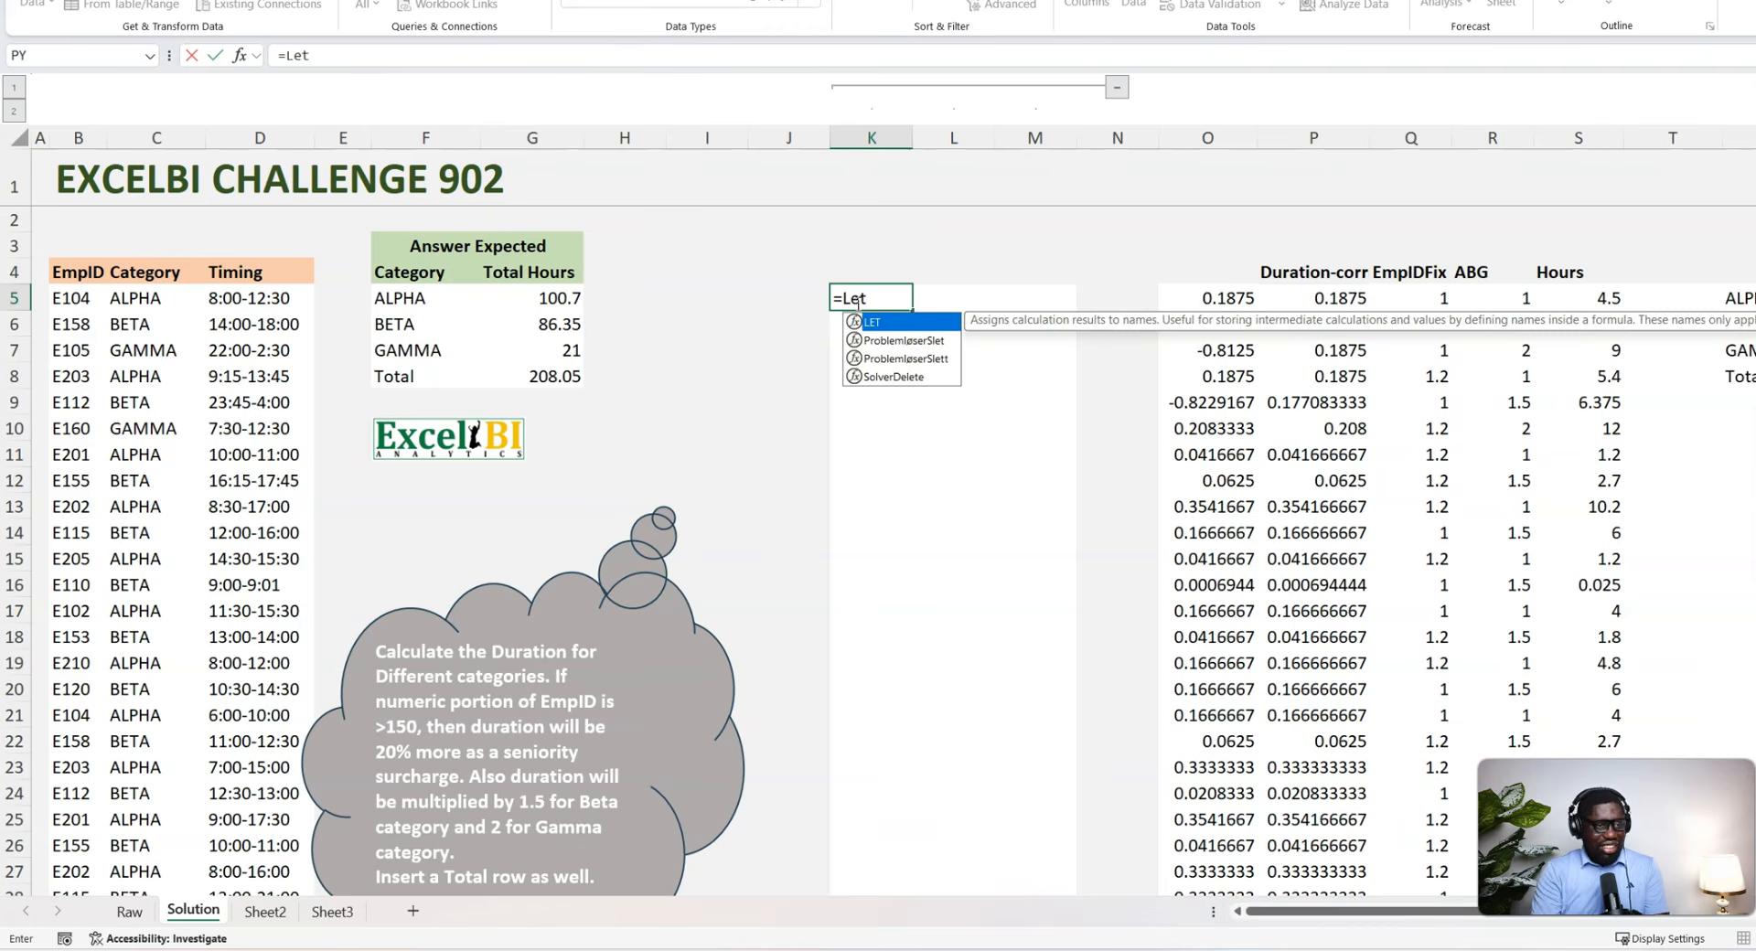
key(Tab)
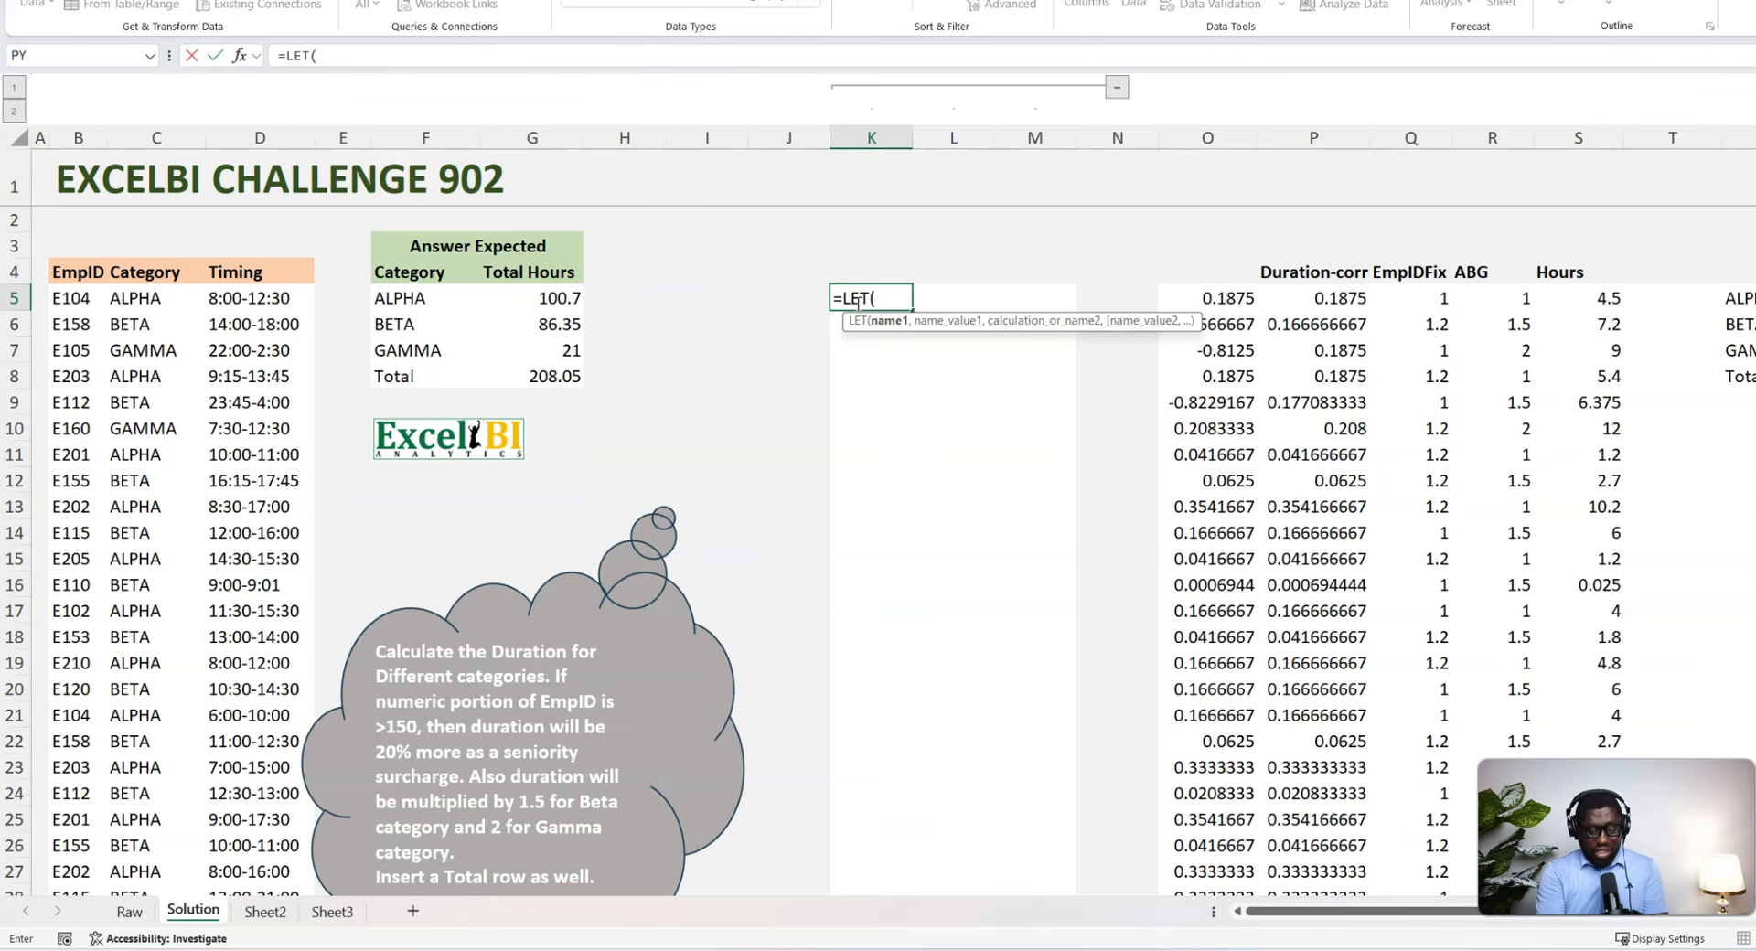
text(a,textaf)
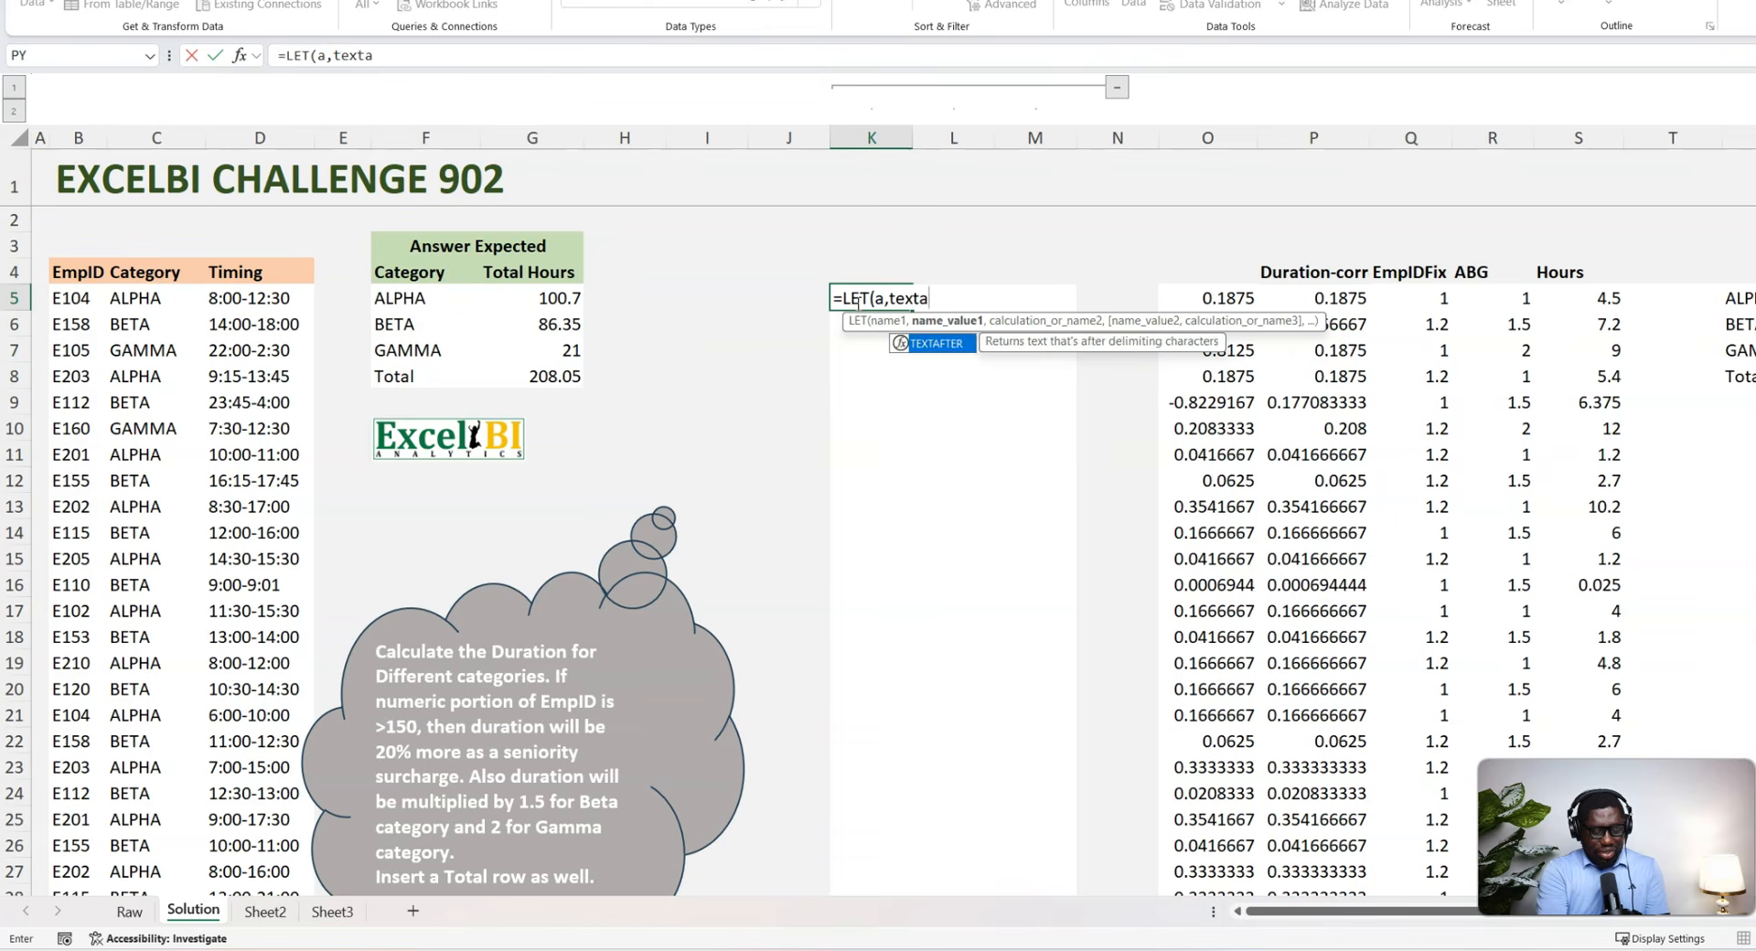
key(Tab)
key(Left)
key(Left)
key(Left)
key(Left)
key(Left)
key(Left)
key(Left)
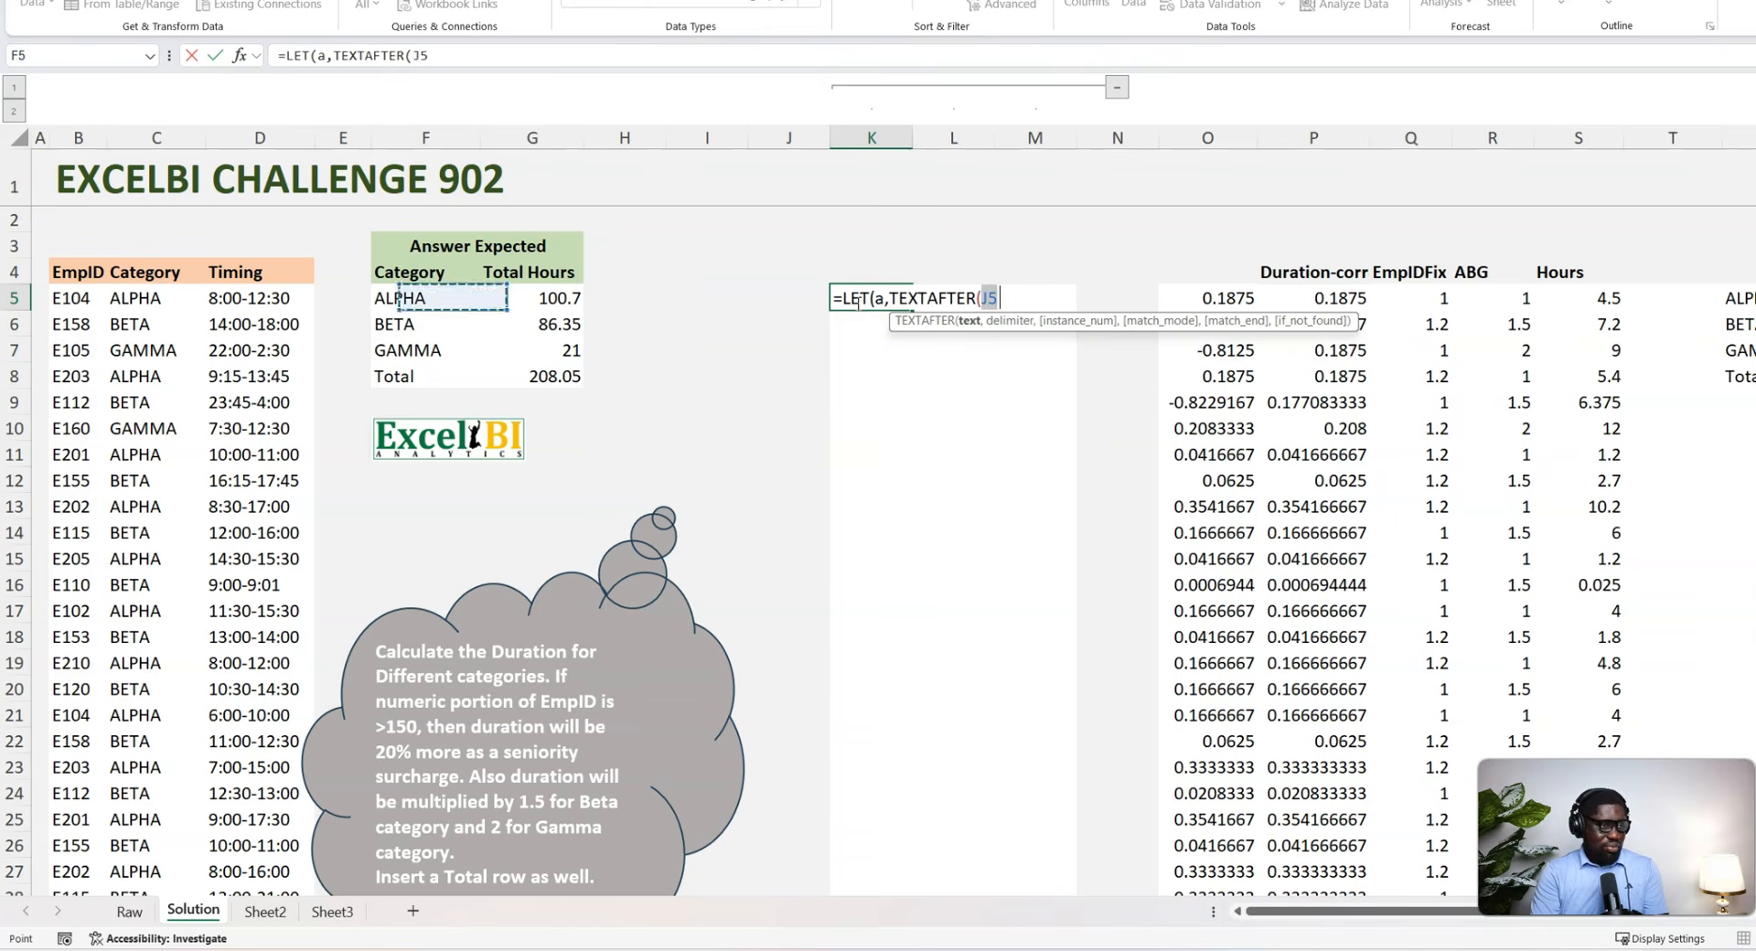
key(ctrl+shift+Down)
text(,"-)
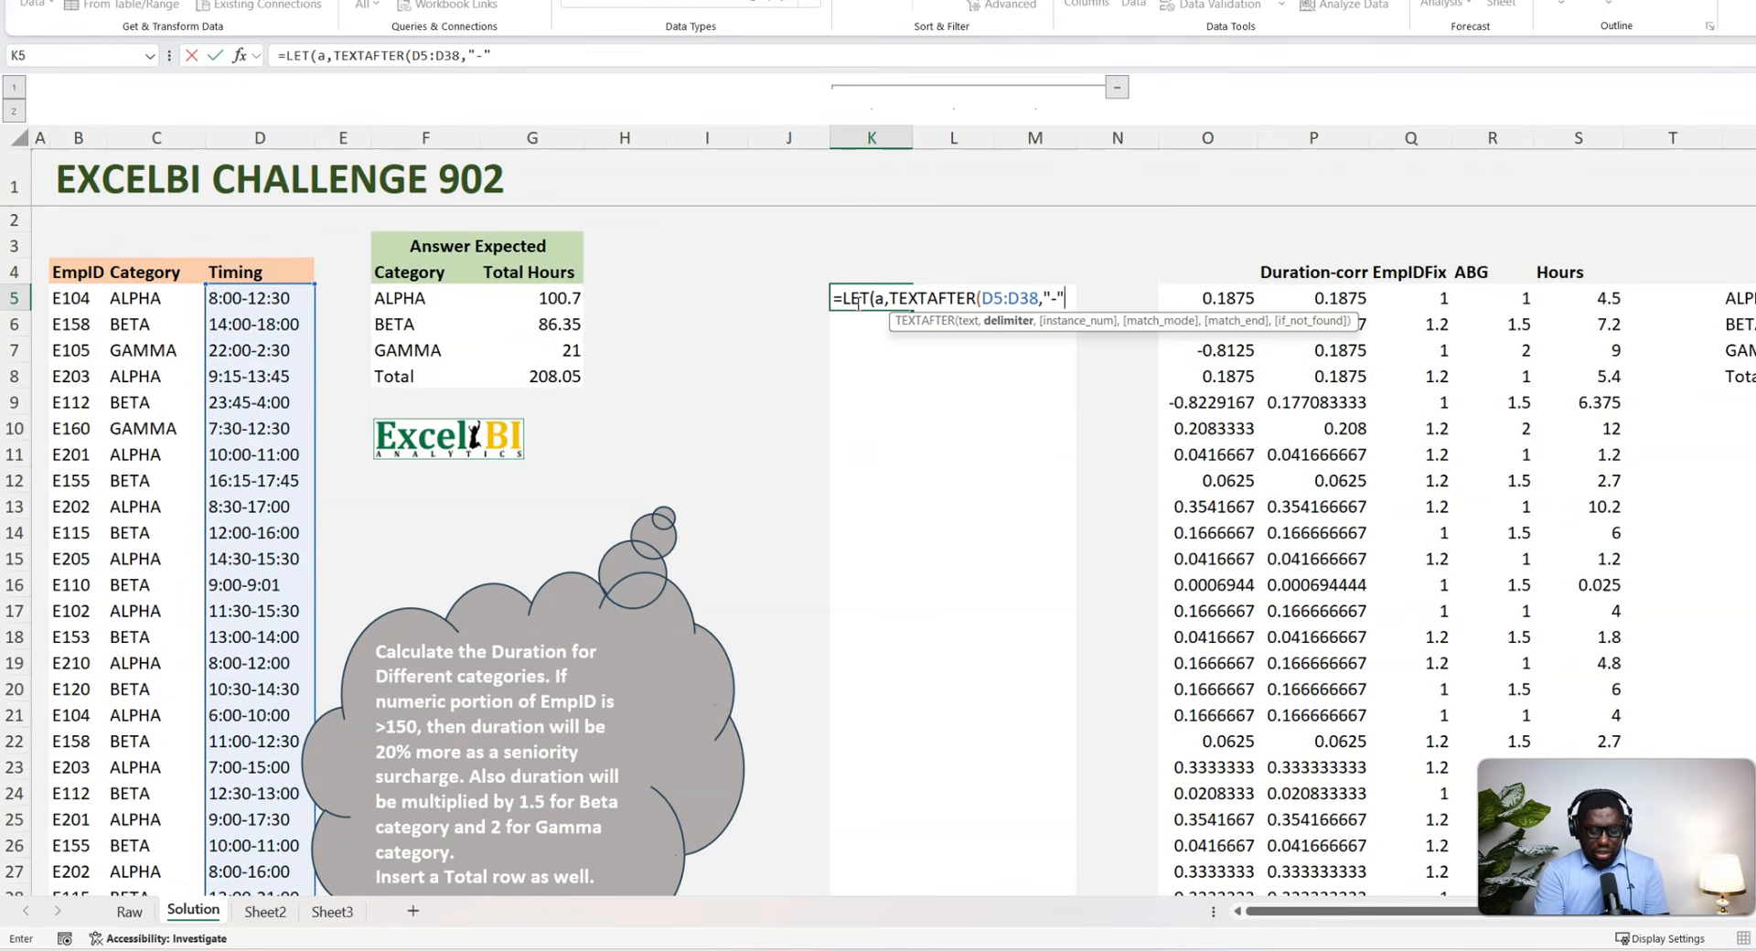
Step: Complete variable a by subtracting TEXTBEFORE of D5:D38 at "-", and begin a new formula line
text(")-textbef)
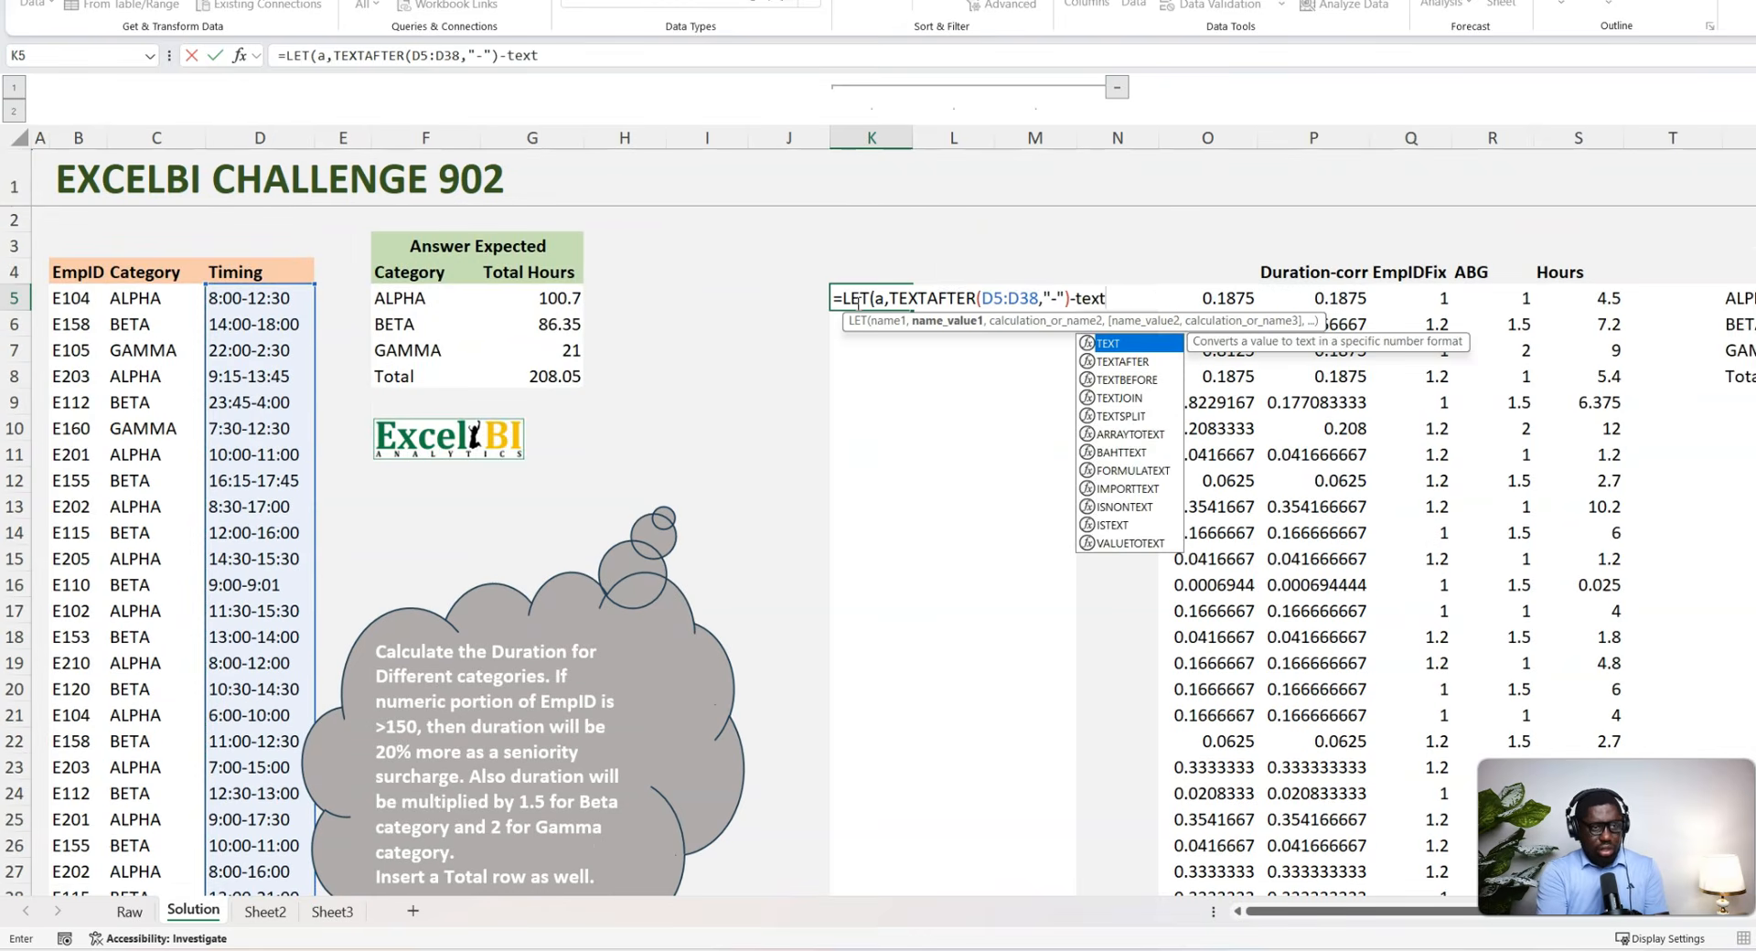
key(Tab)
key(Left)
key(Left)
key(Left)
key(Left)
key(Left)
key(Left)
key(Left)
key(Left)
key(Left)
key(Right)
key(Right)
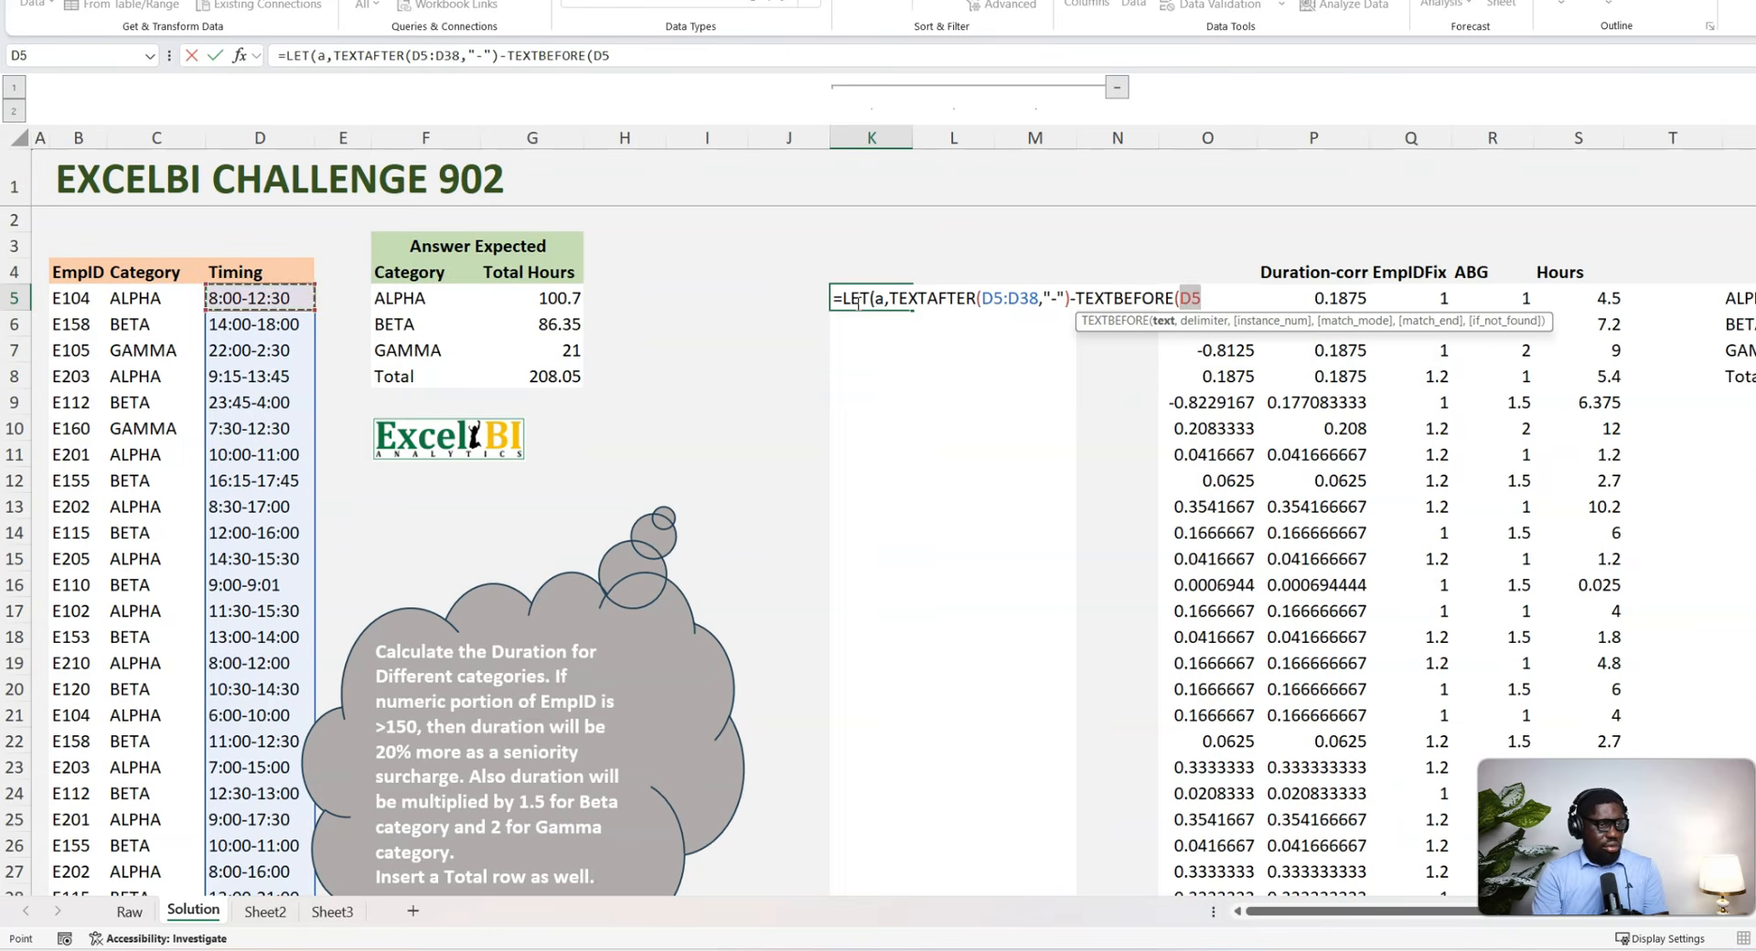
key(ctrl+shift+Down)
text(,"-)
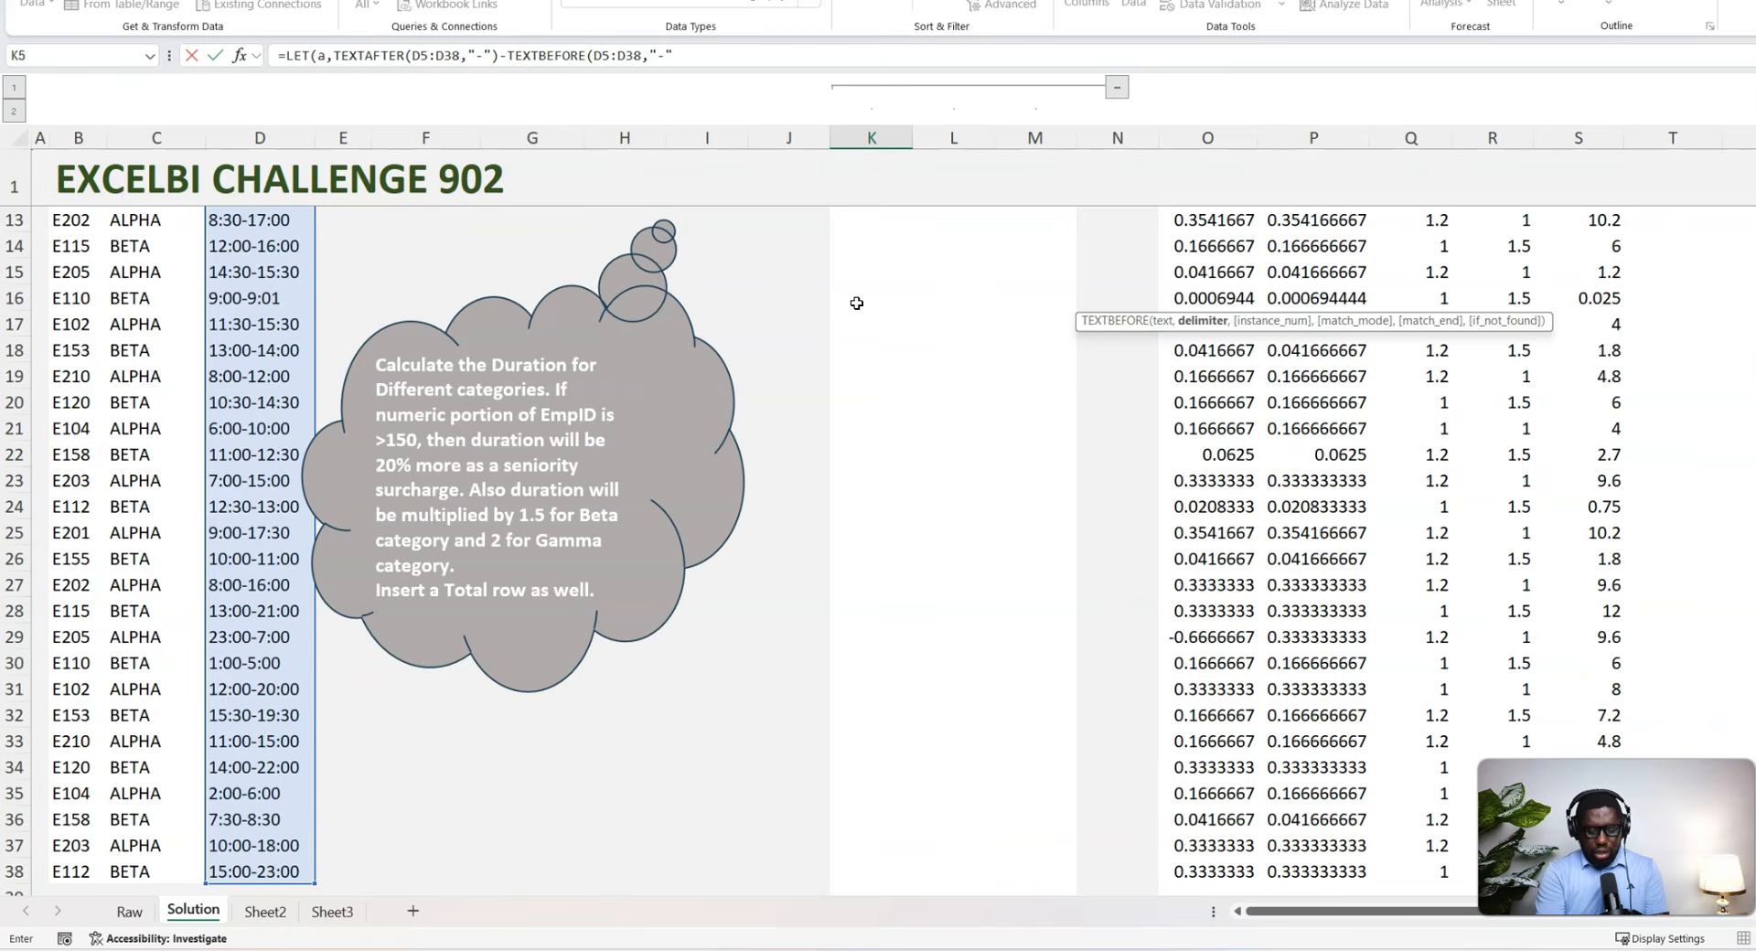
text("))
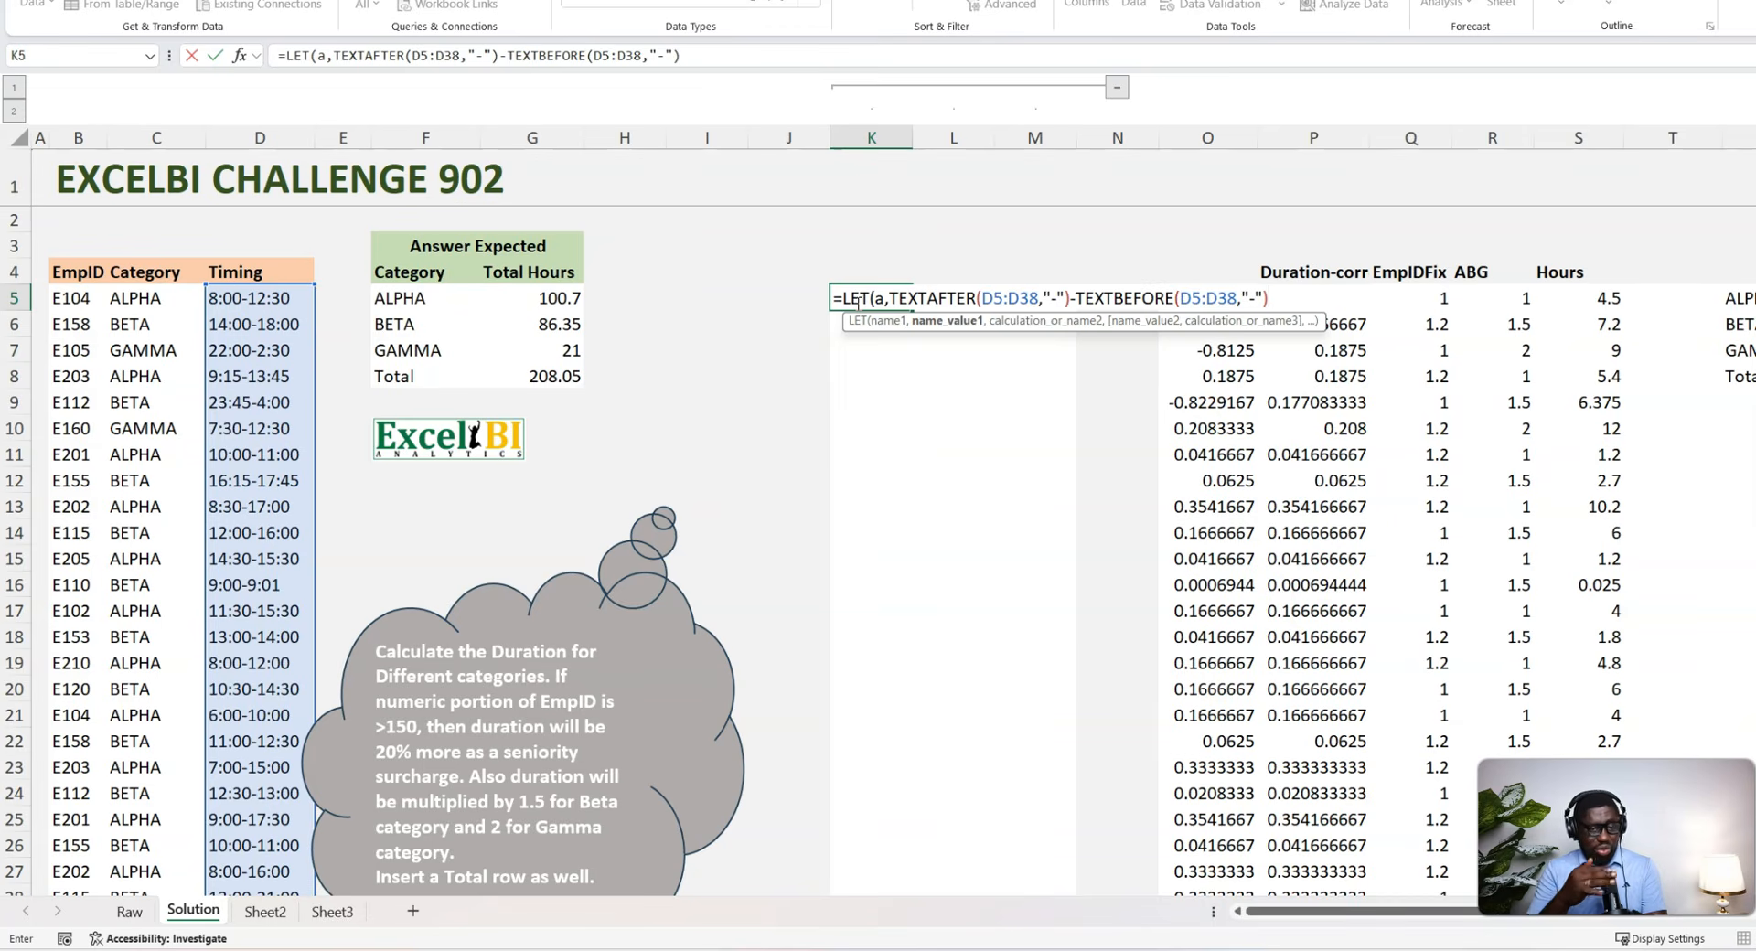
text(,)
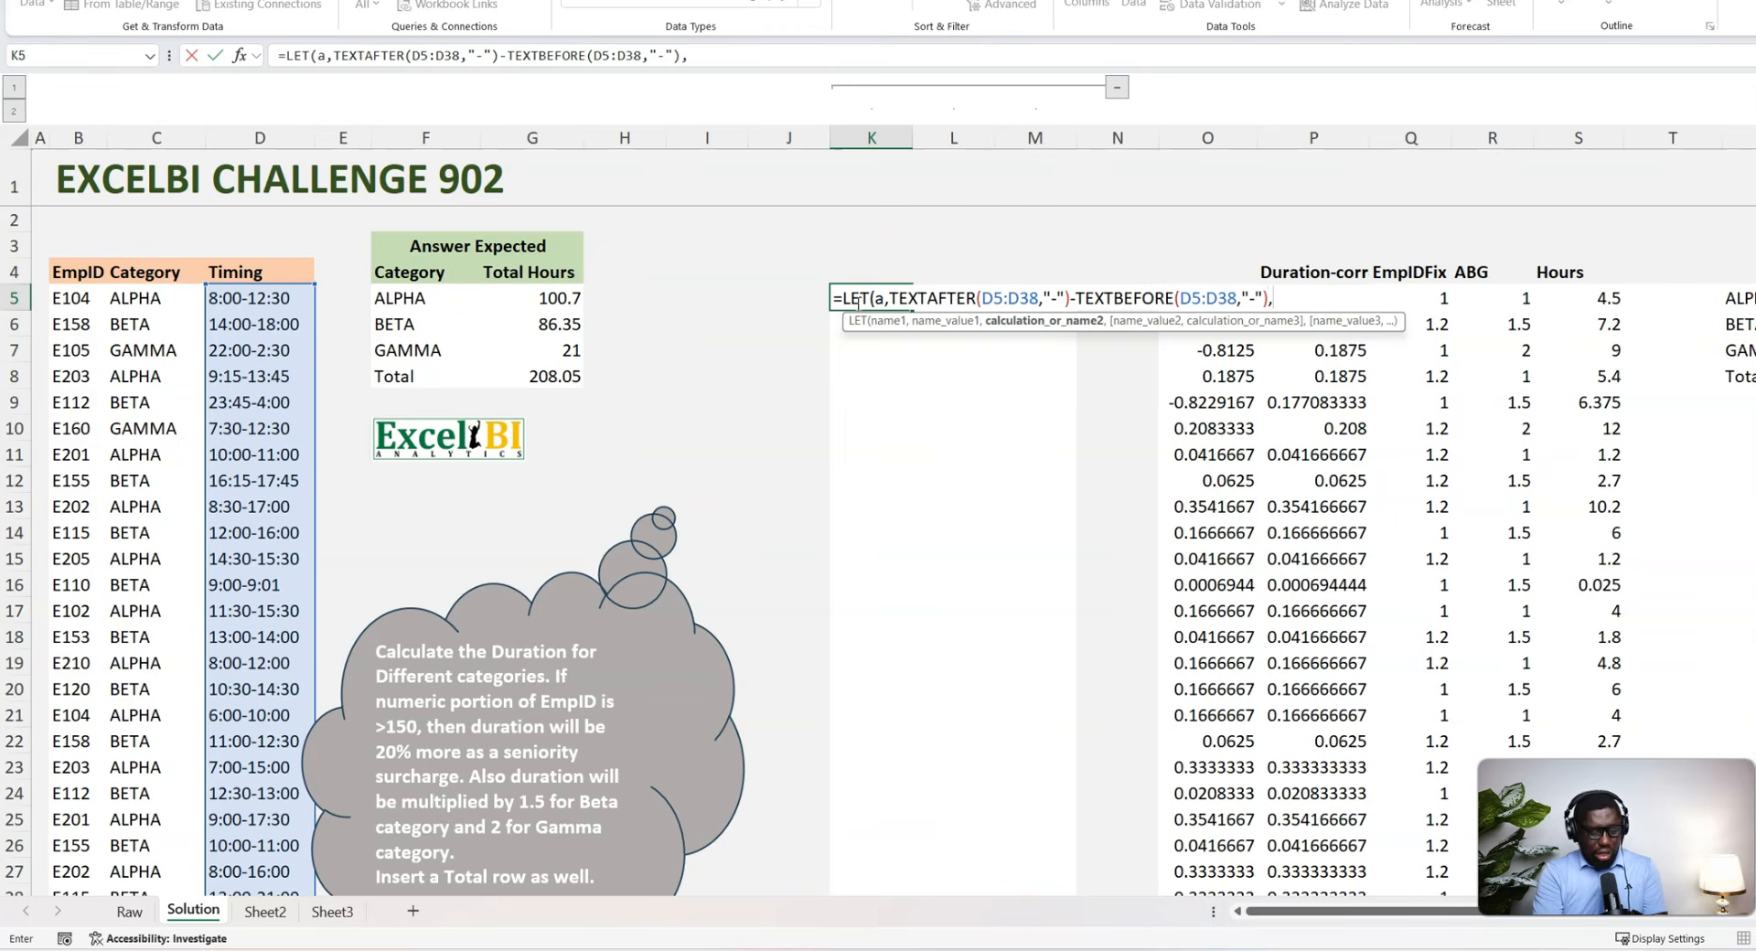
key(alt+Return)
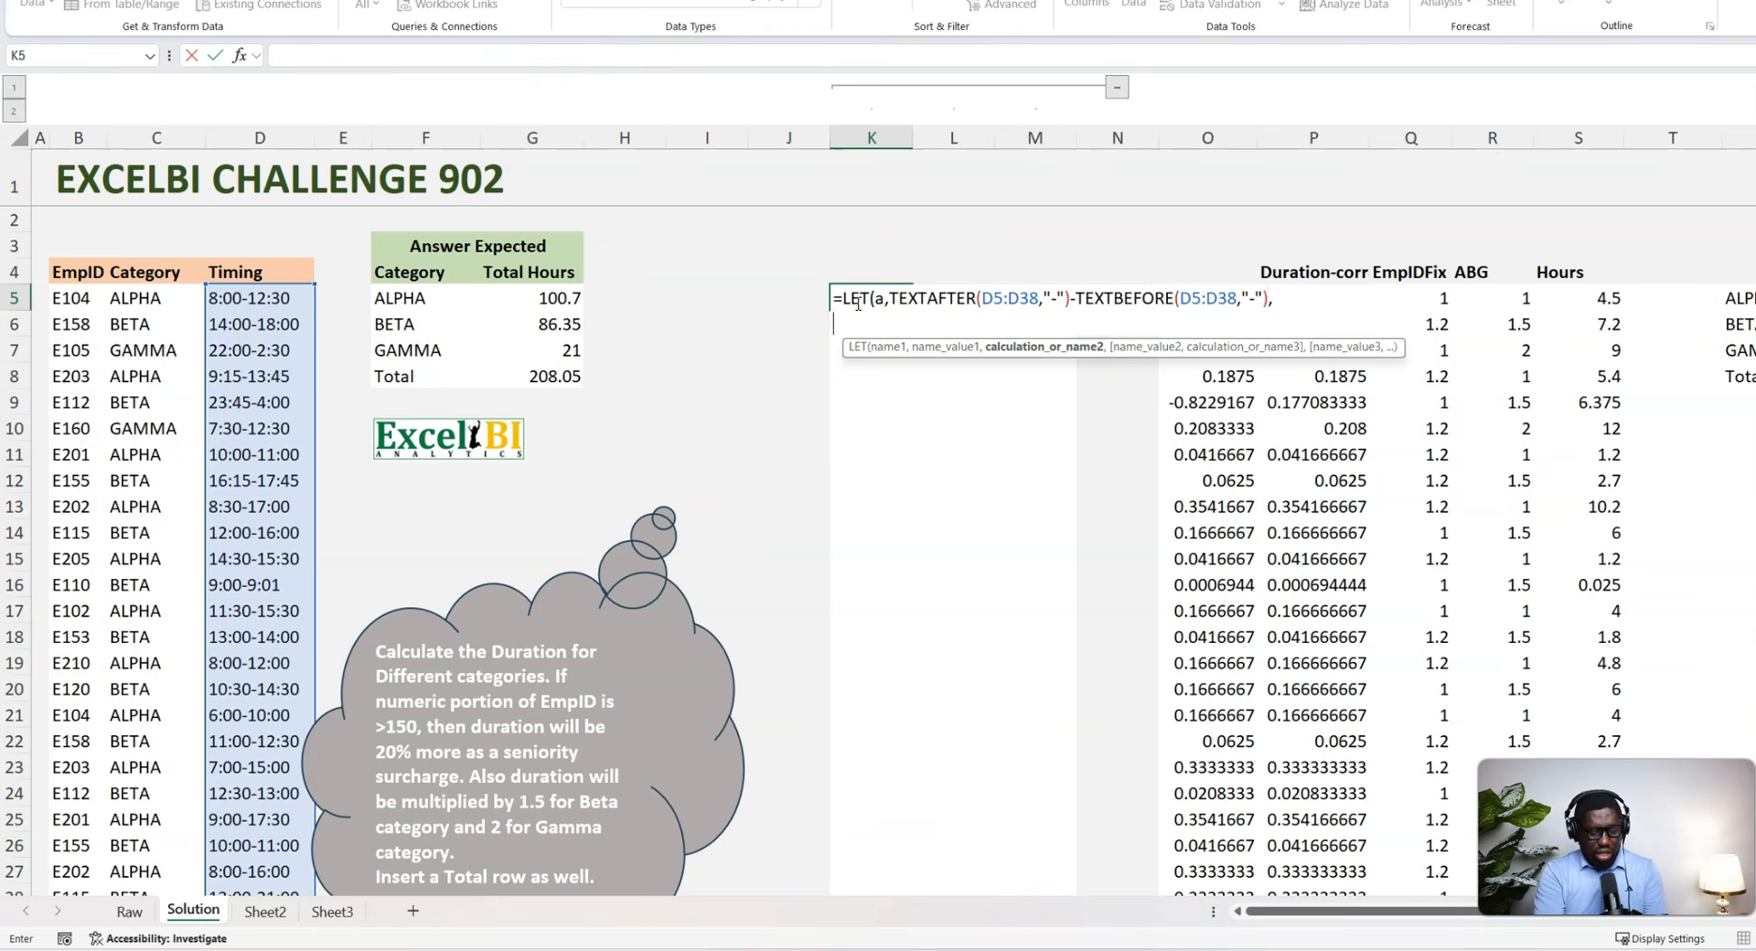
Step: Define variable b in the K5 LET formula as a+(a<0) to correct the overnight durations
text(b,)
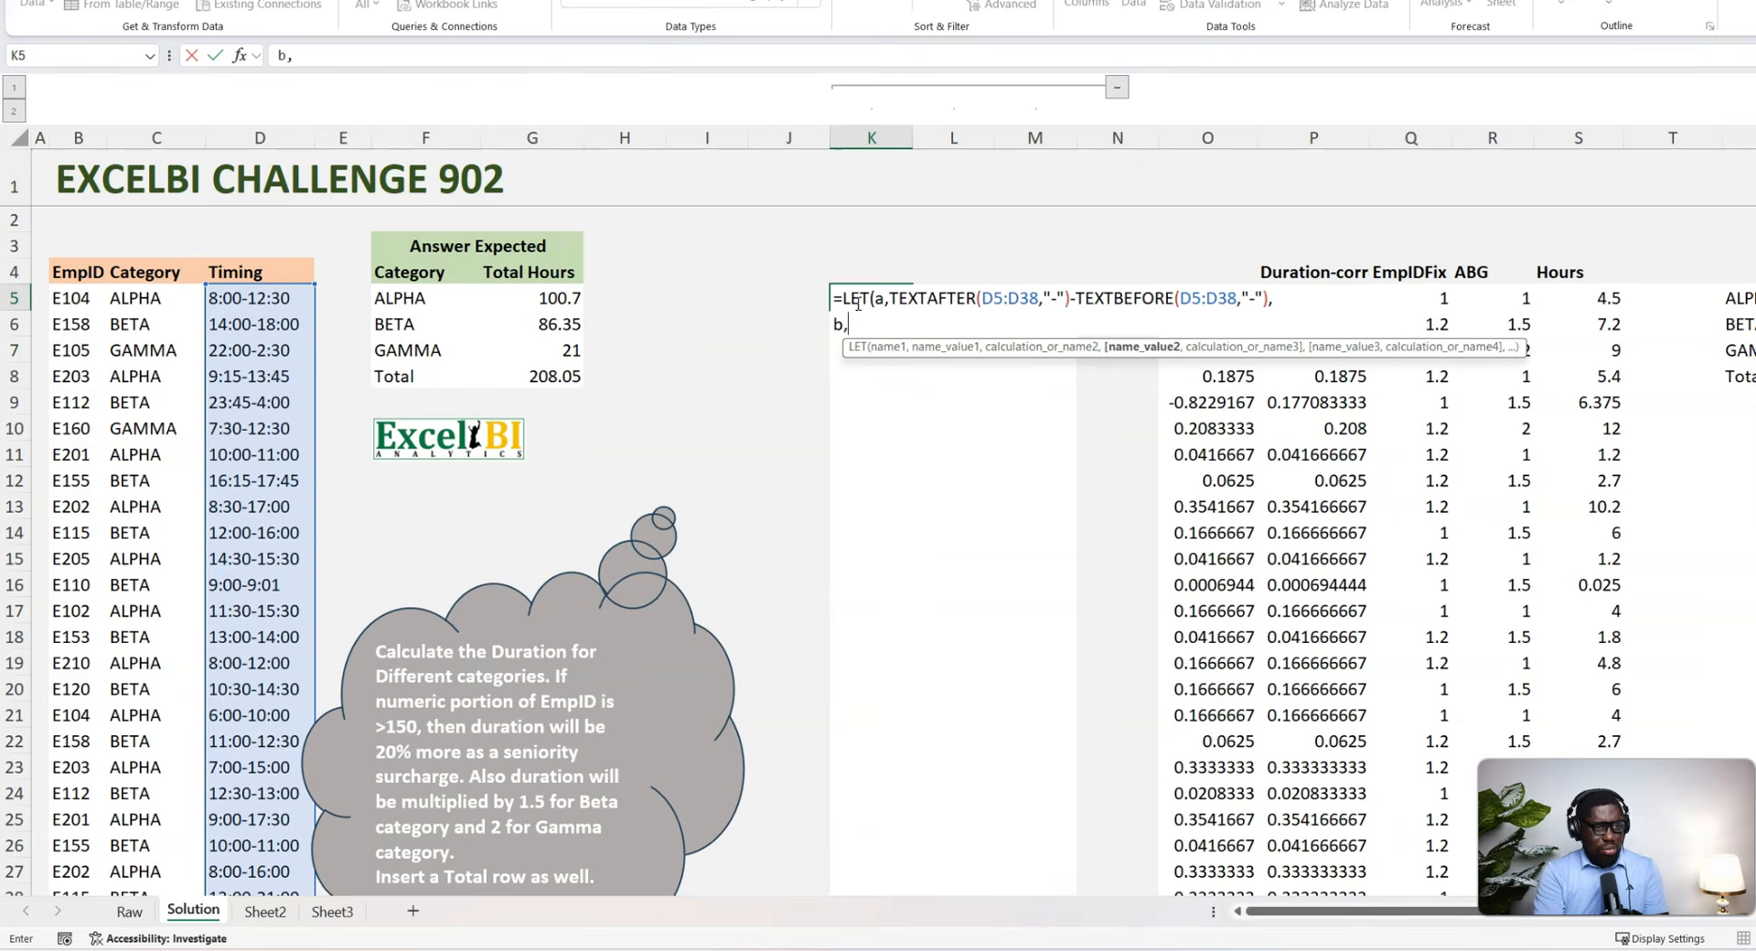
text(a+(a)
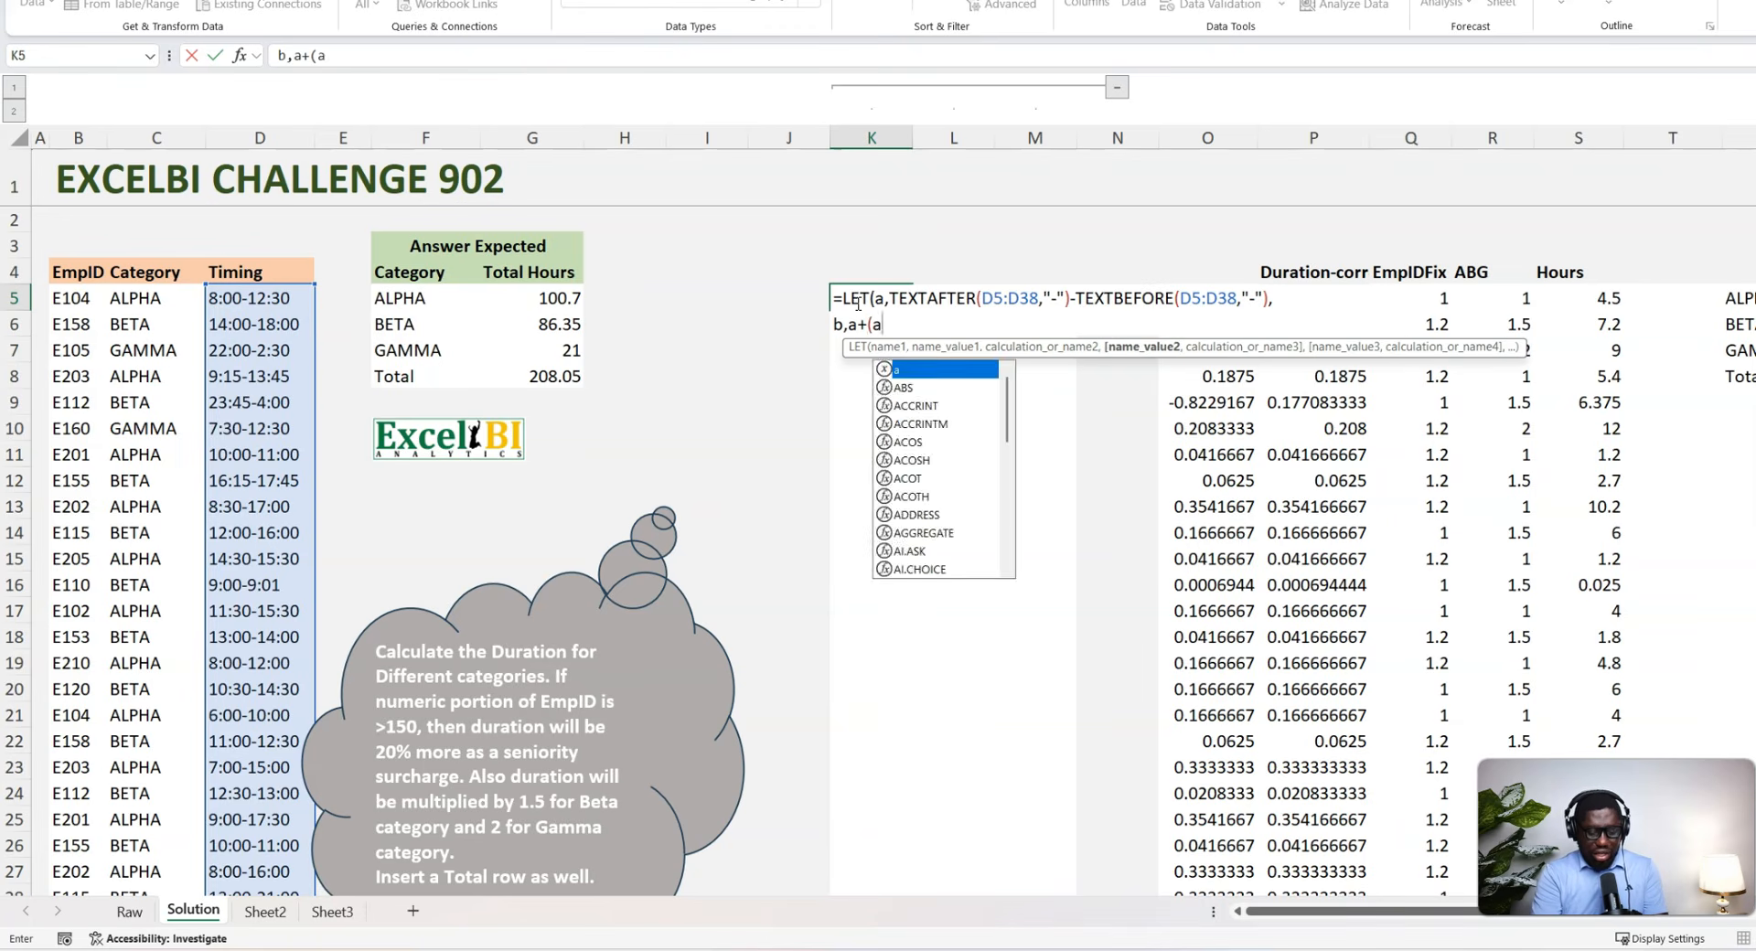
text(<0))
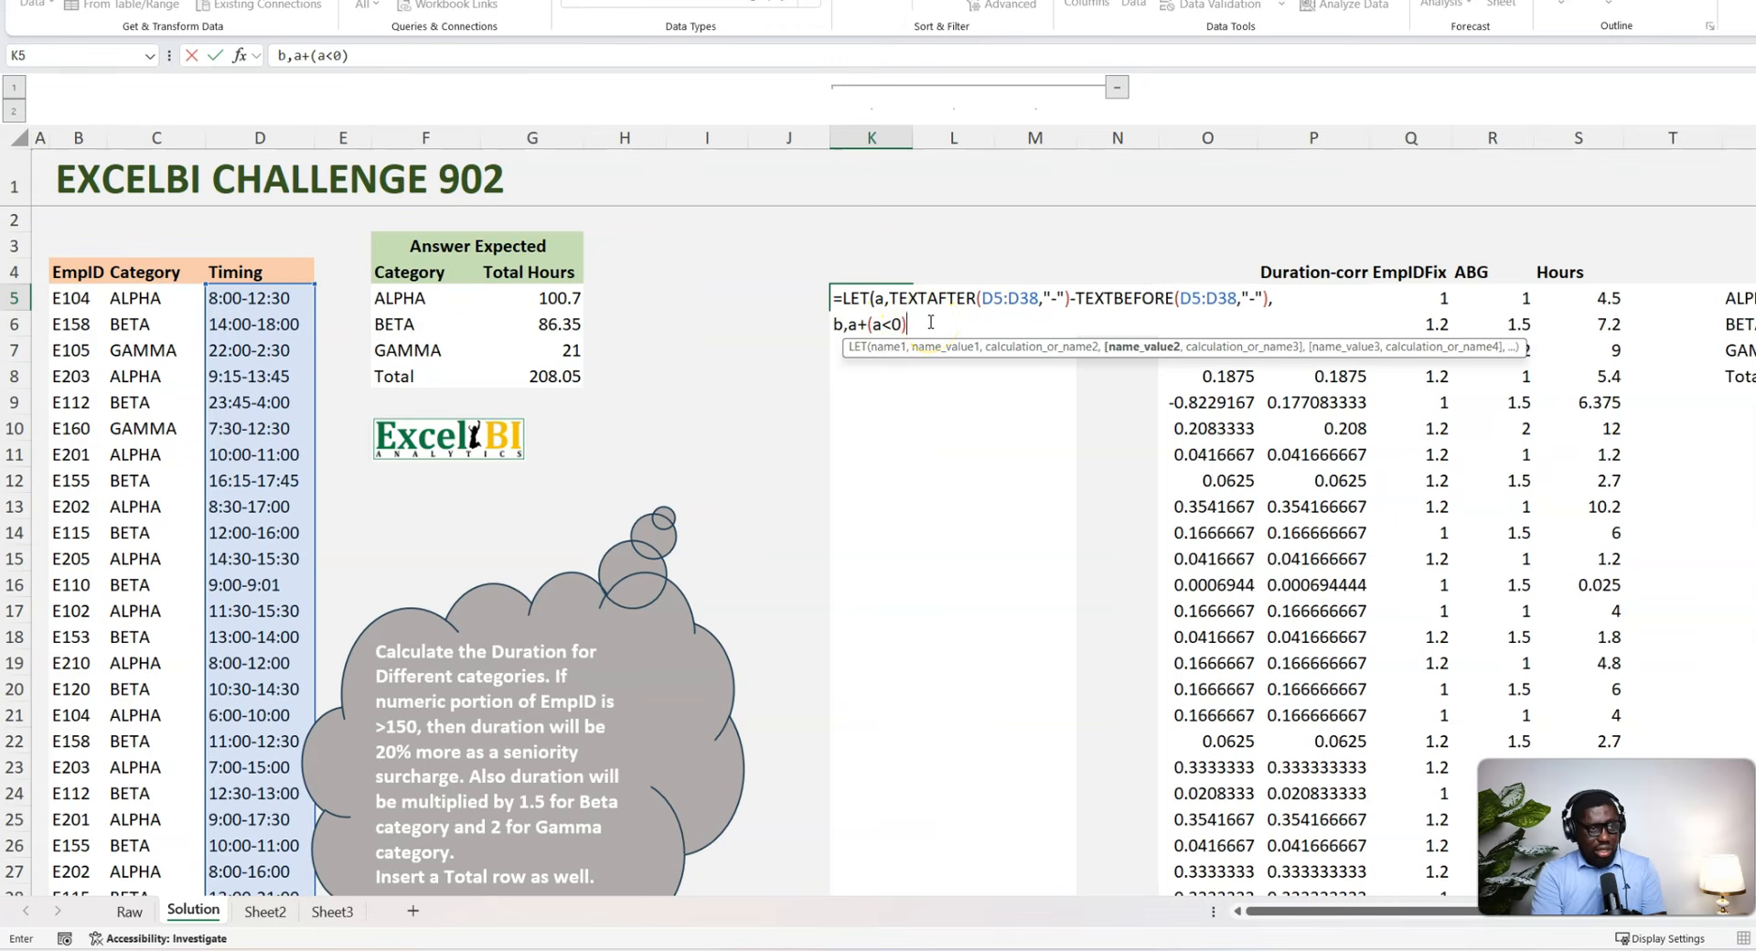
text(,)
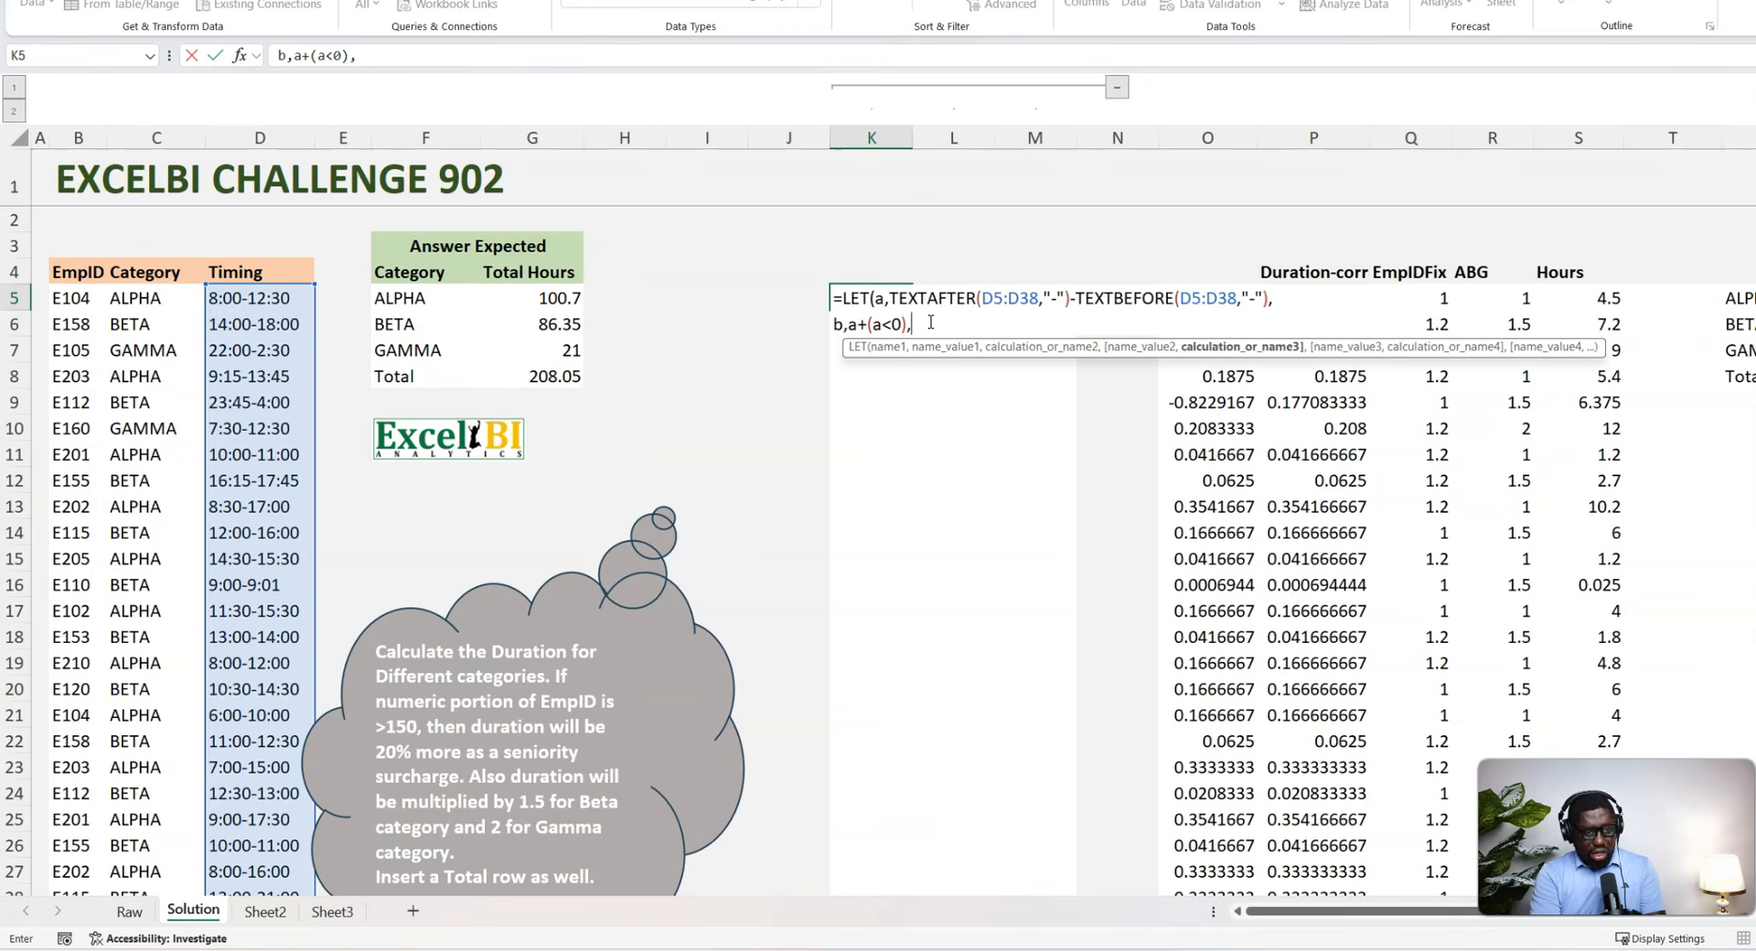
key(alt+Return)
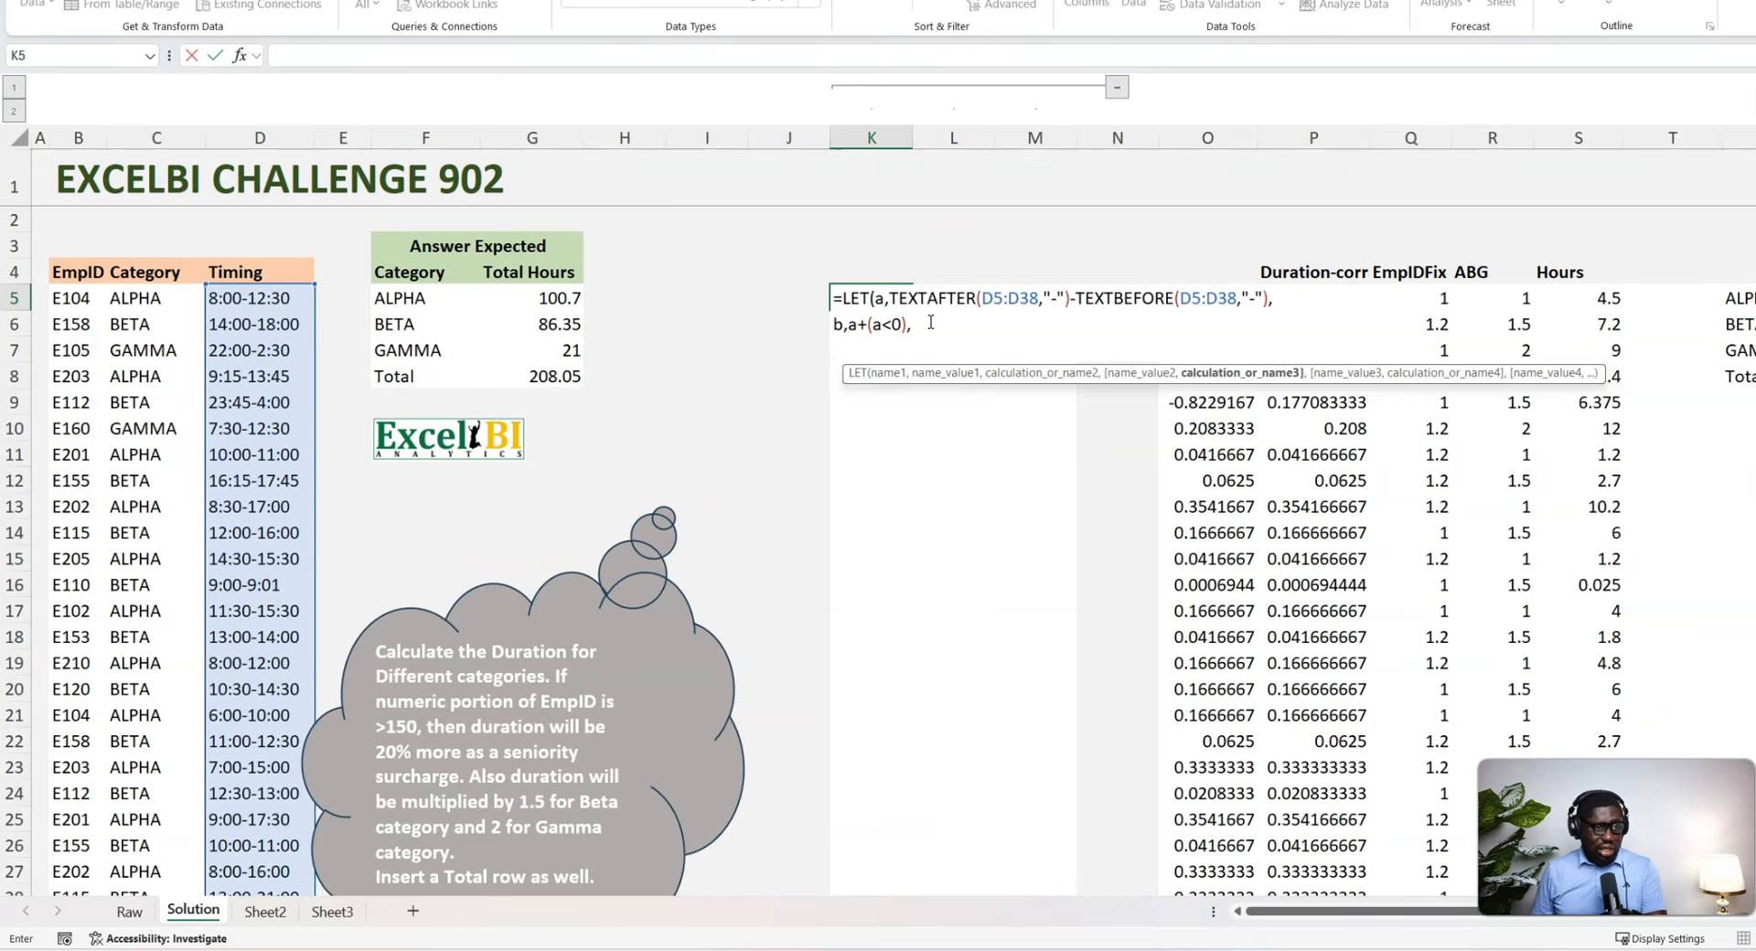
Step: Define variable c as IF(--RIGHT(B5:B38,3)>150,1.2,1) for the seniority surcharge and begin a new formula line
text(c)
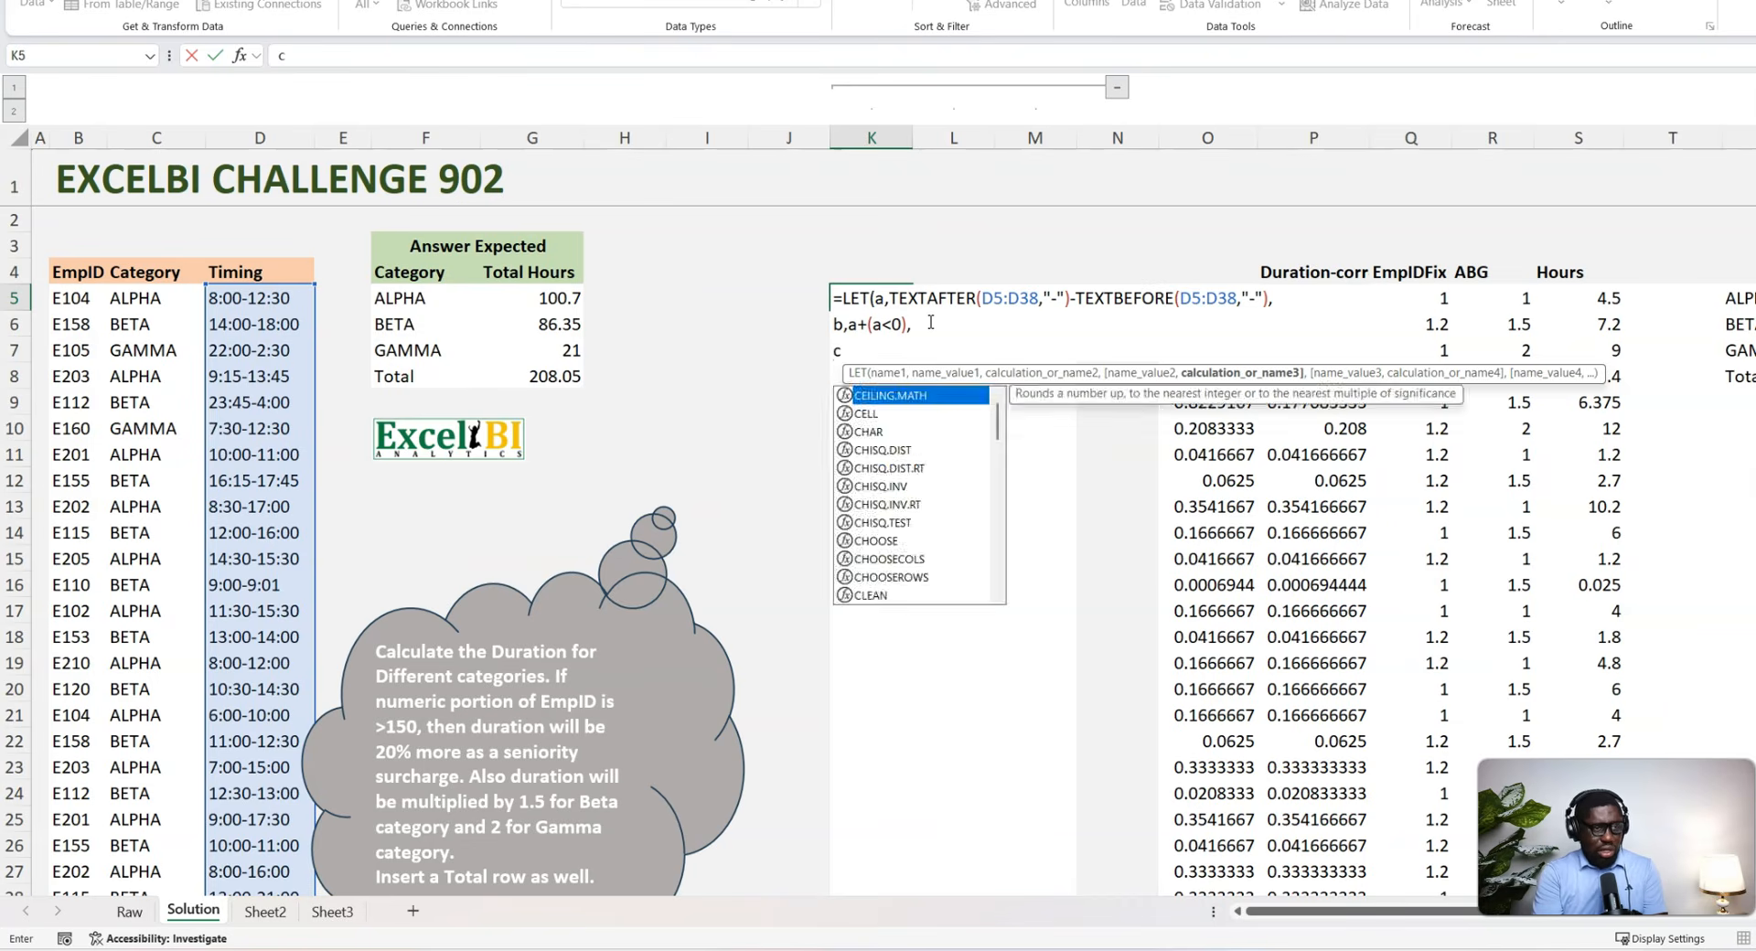
text(,IF(--RIGHT()
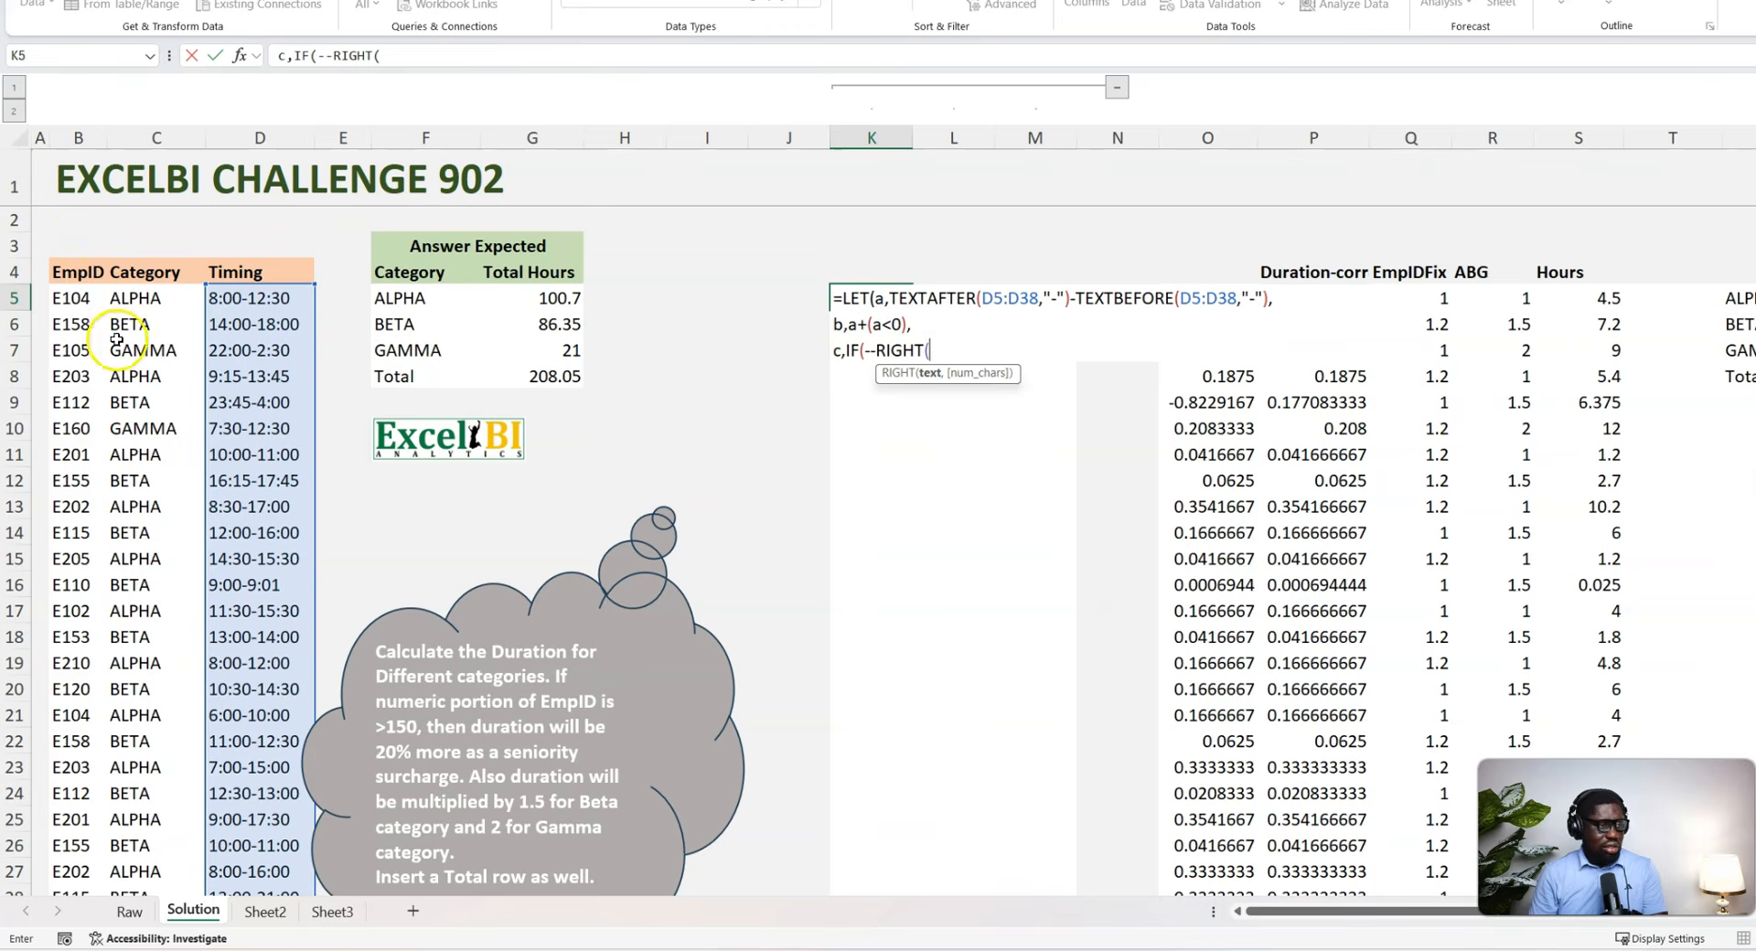
click(77, 298)
key(ctrl+shift+Down)
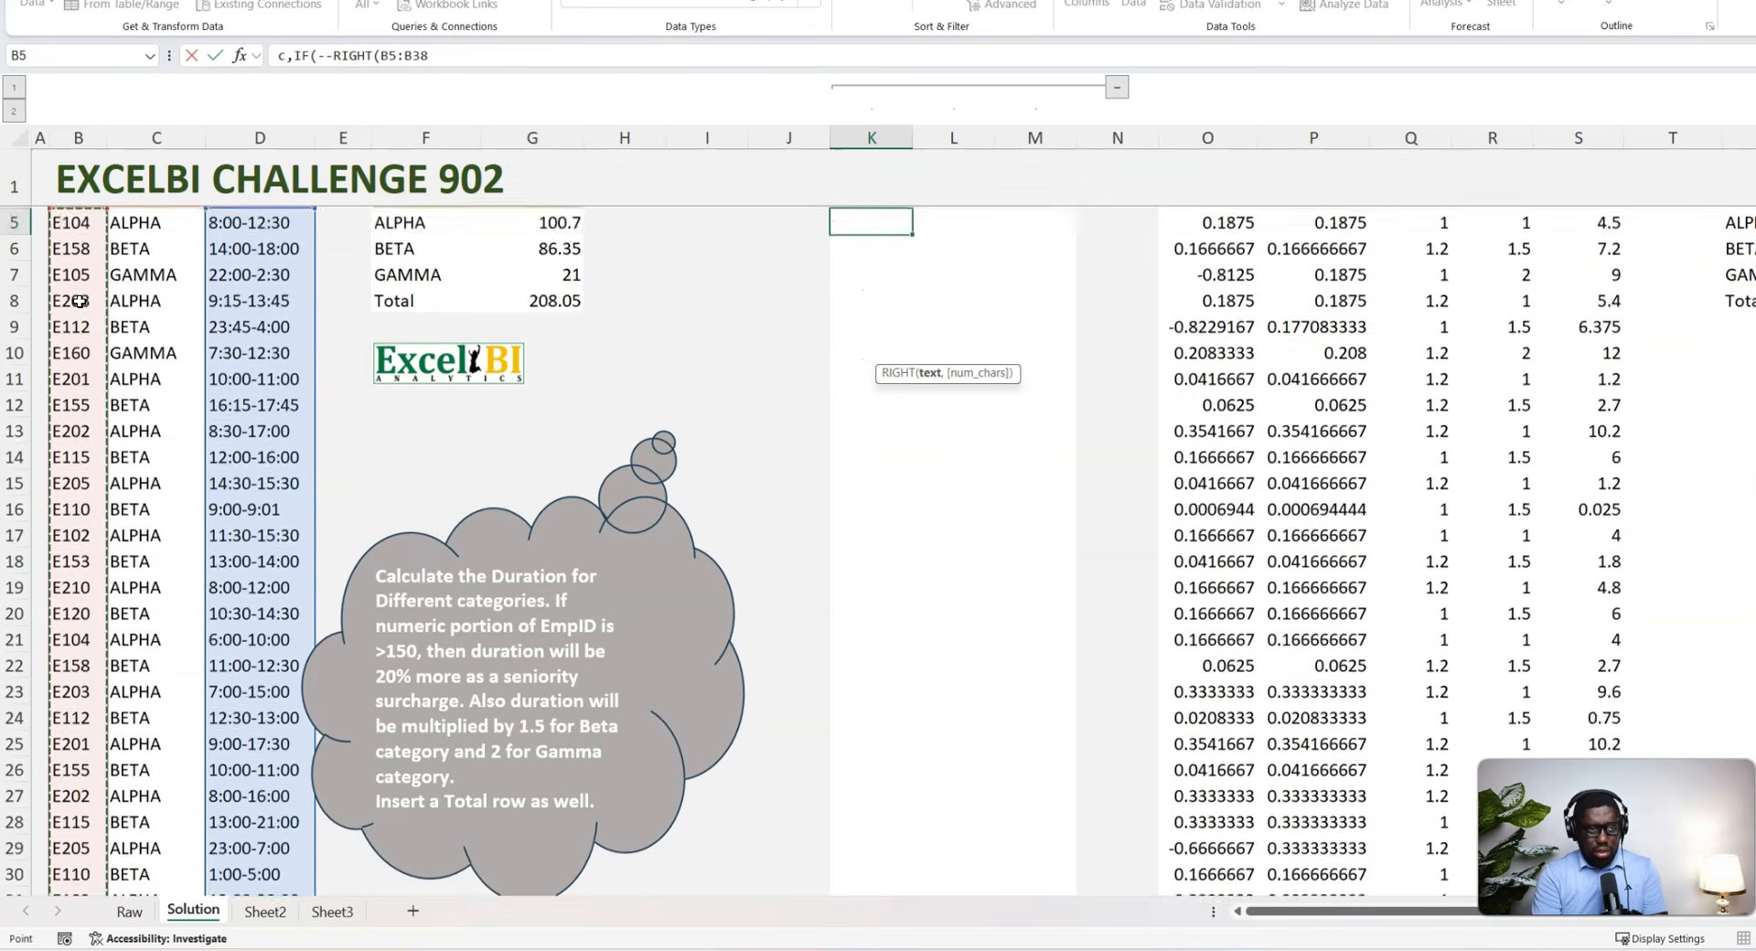
text(,)
text(3)
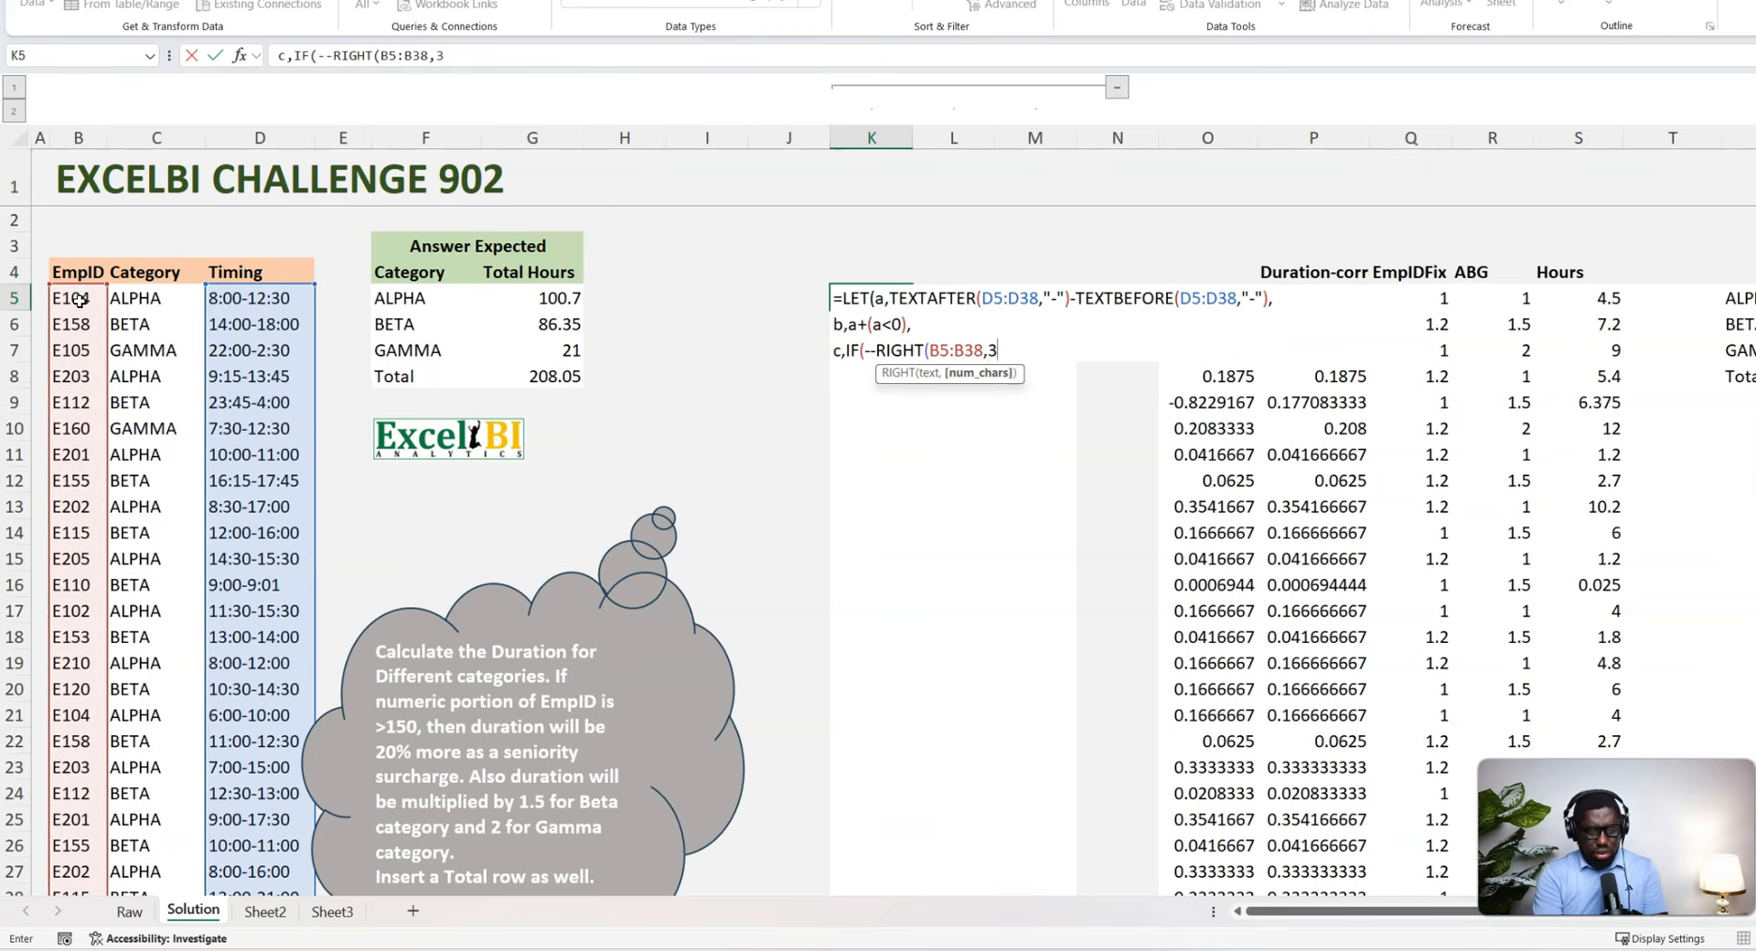
text()>150,)
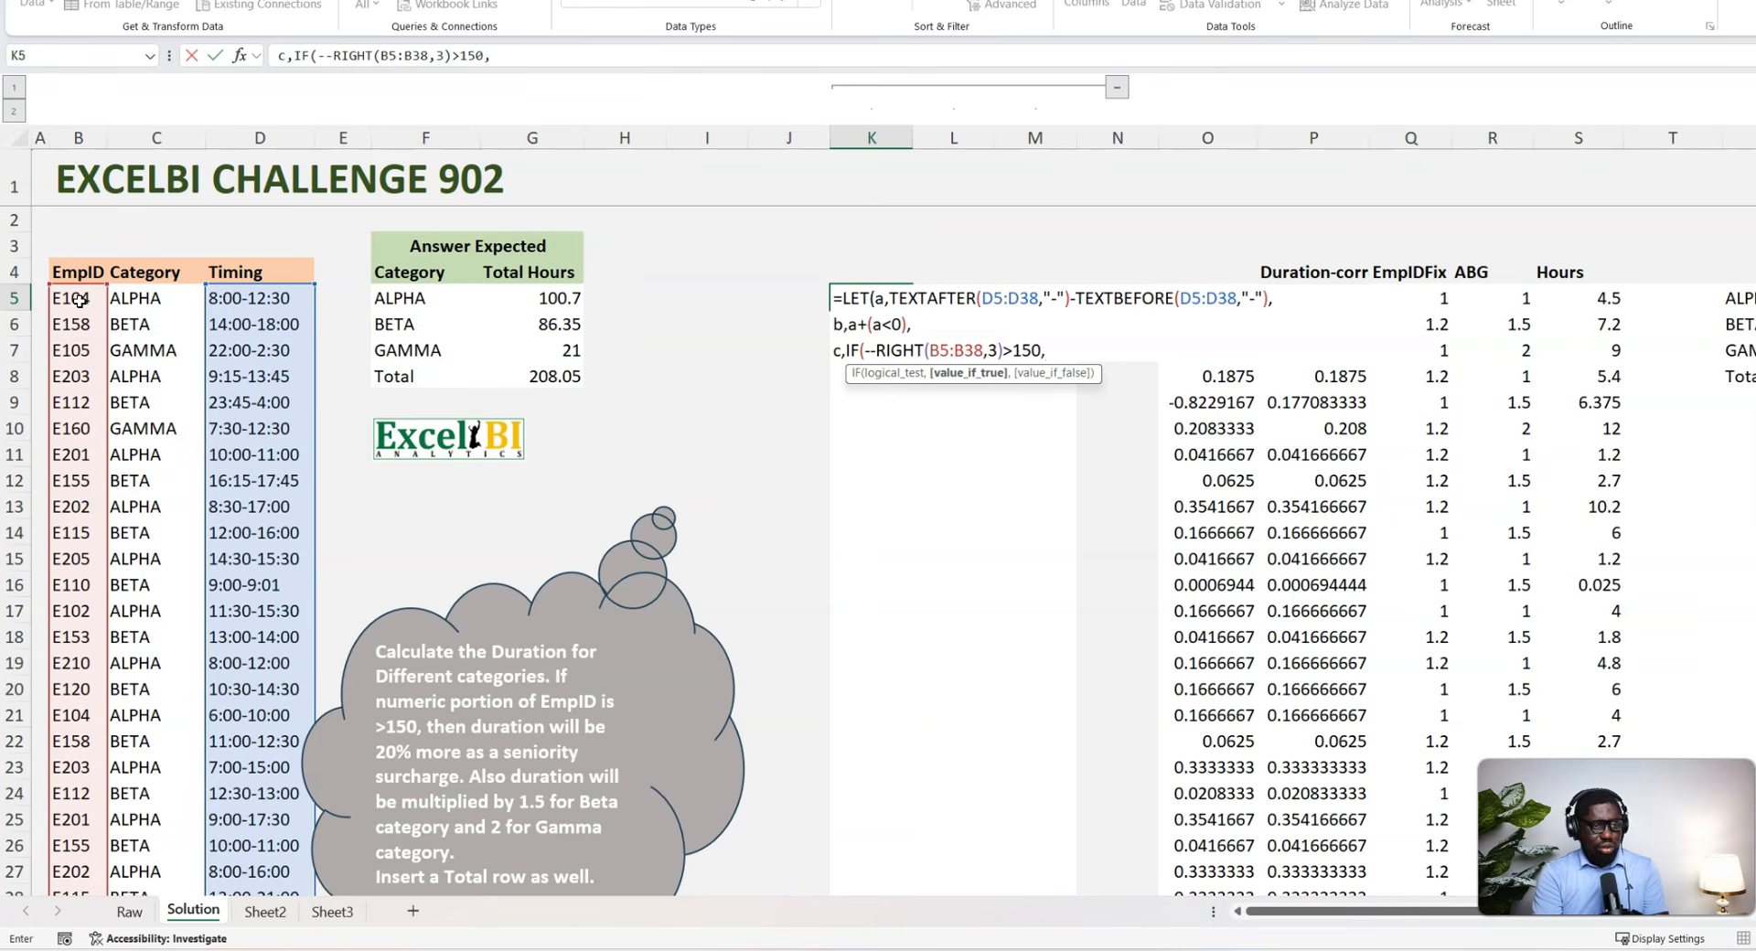
text(1.2)
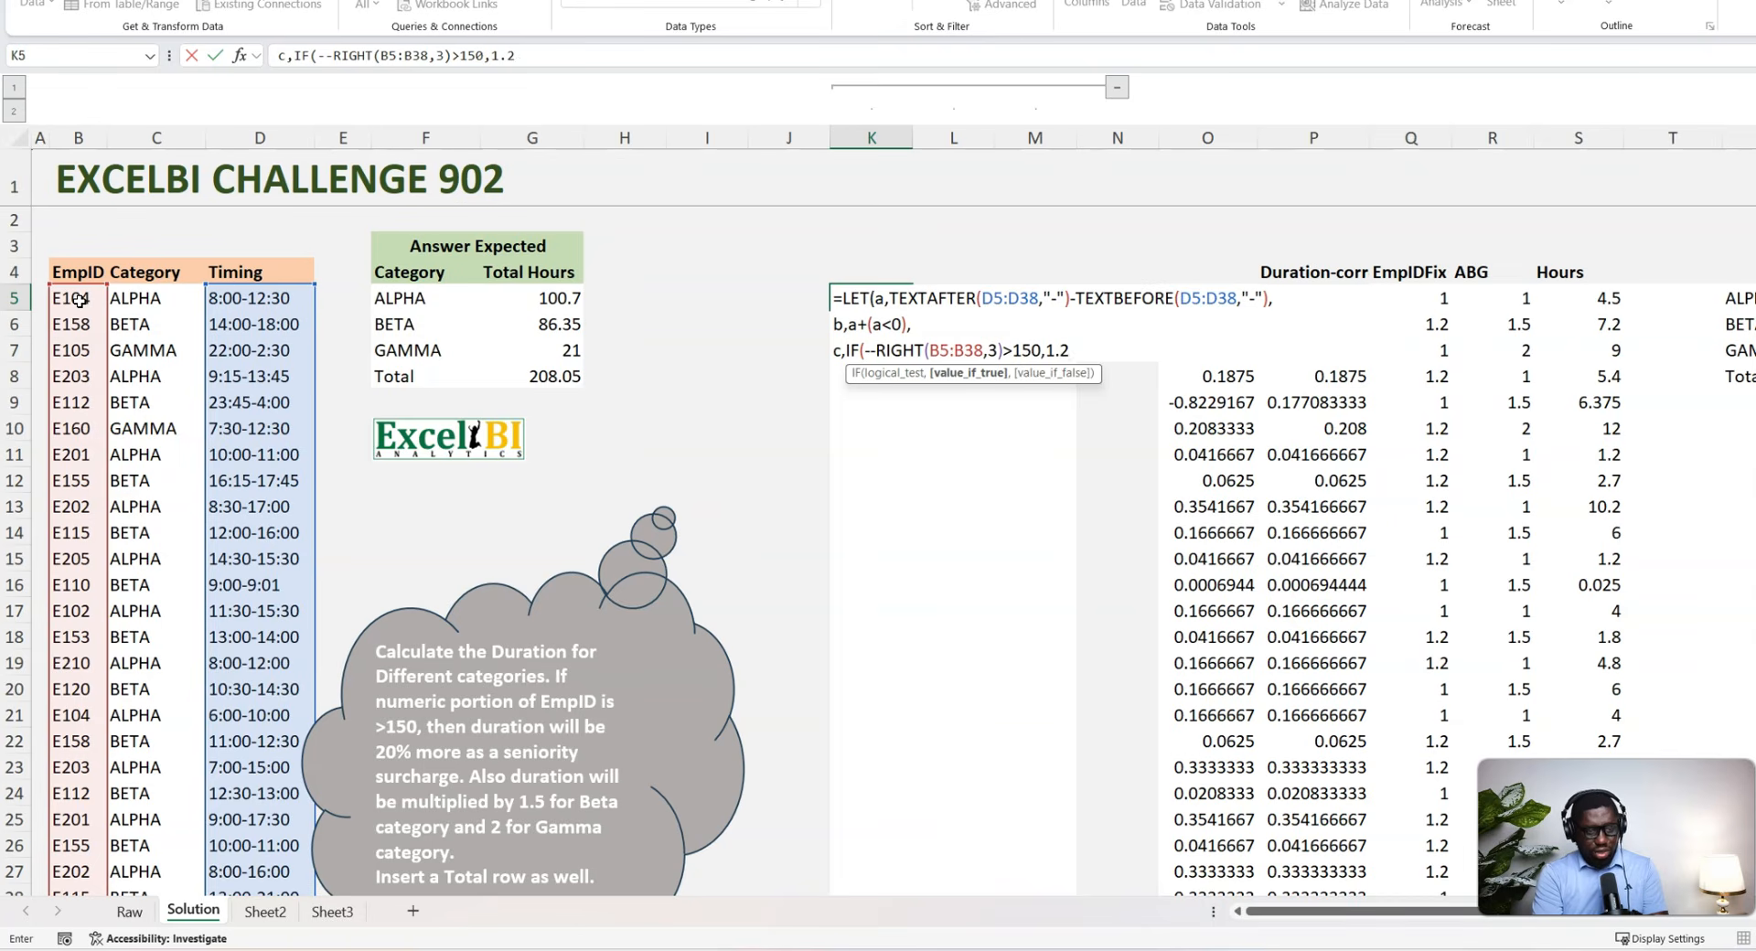
text(,1)
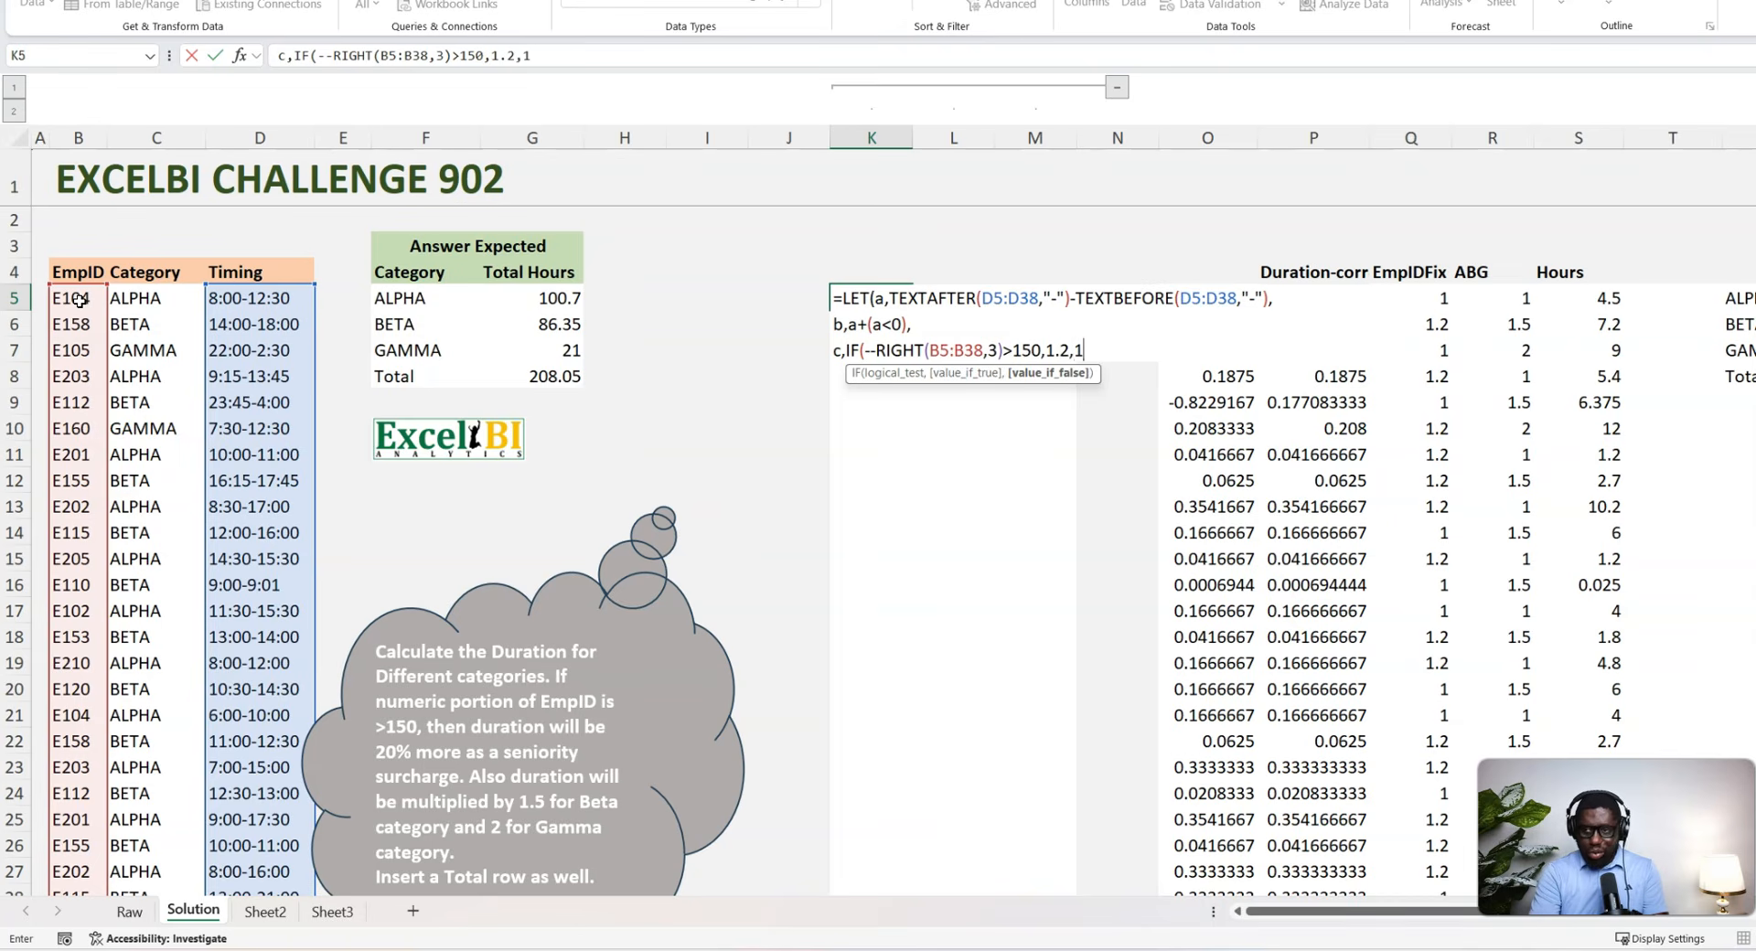
text())
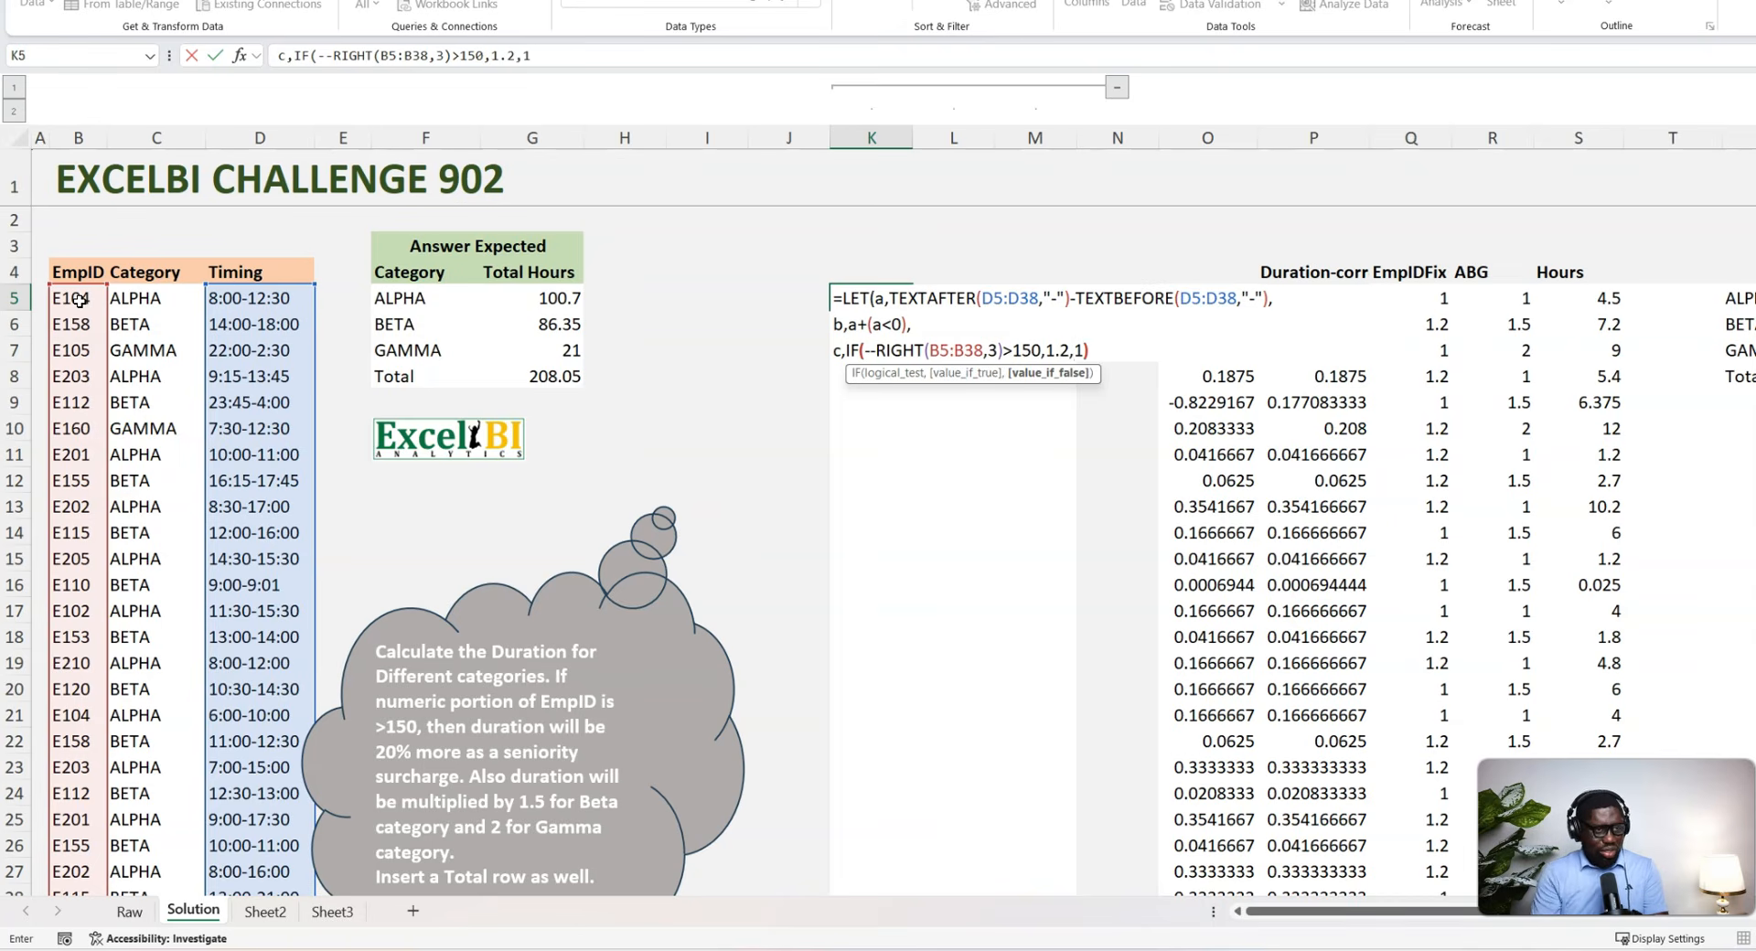
text(,)
key(alt+Return)
Step: Start variable d in the K5 LET formula as a SWITCH on C5:C38 that returns 1.5 for "Beta"
text(d,SWITCH()
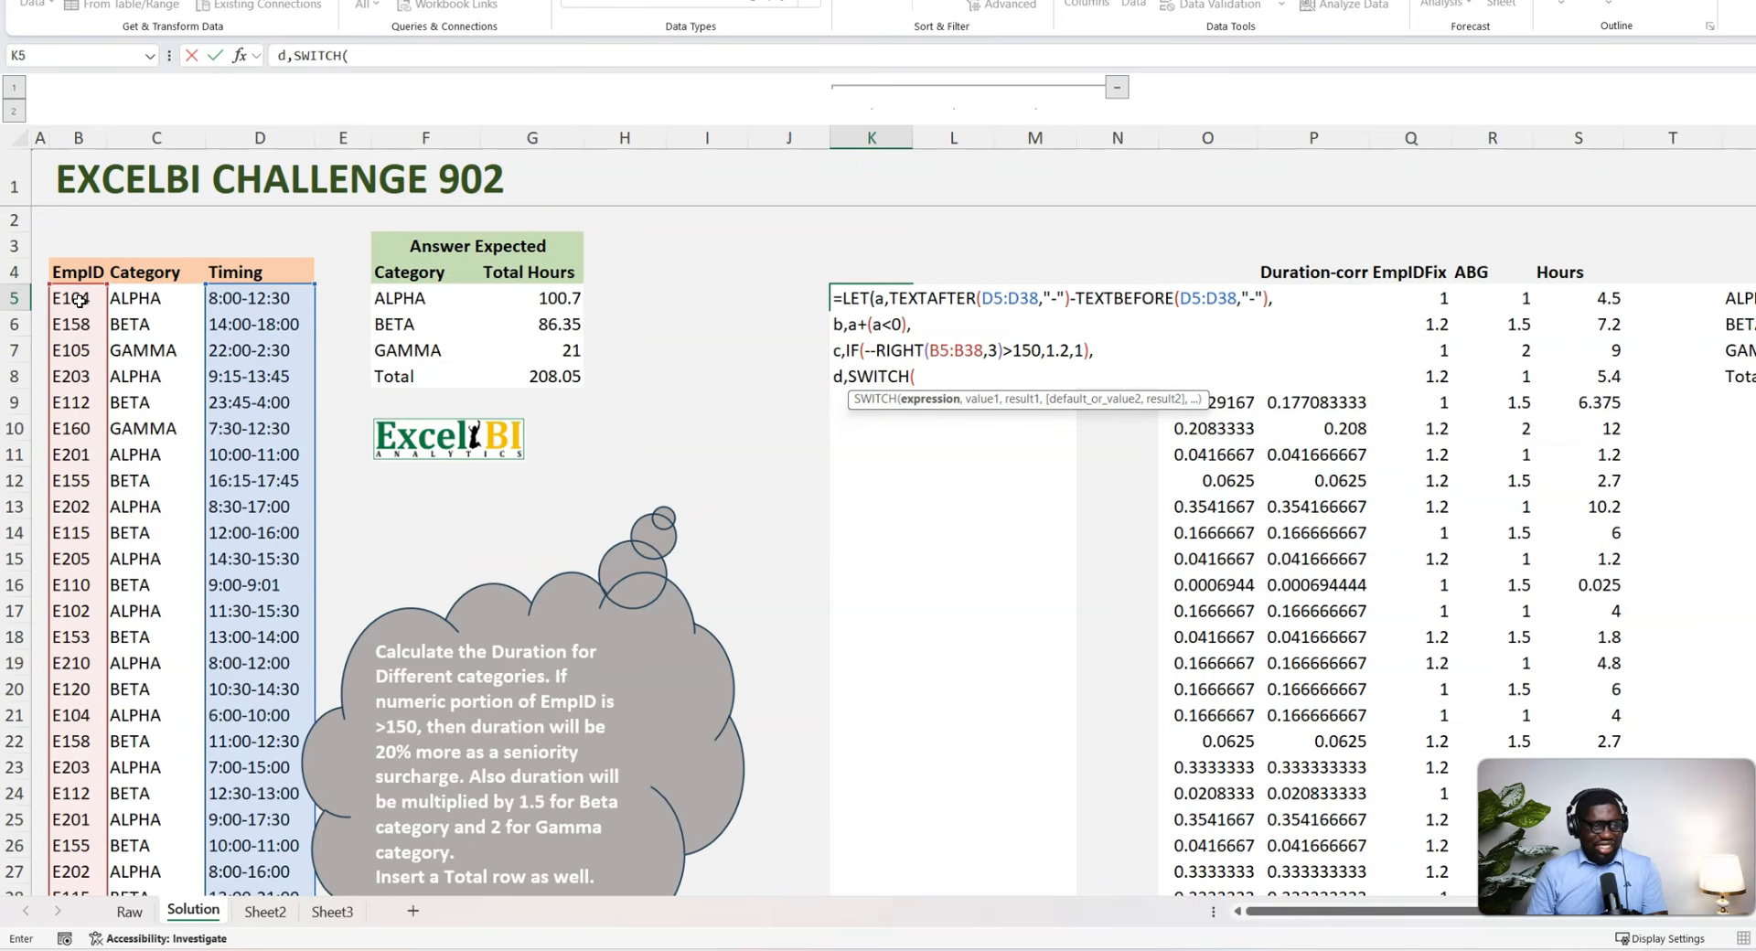
click(147, 291)
key(ctrl+shift+Down)
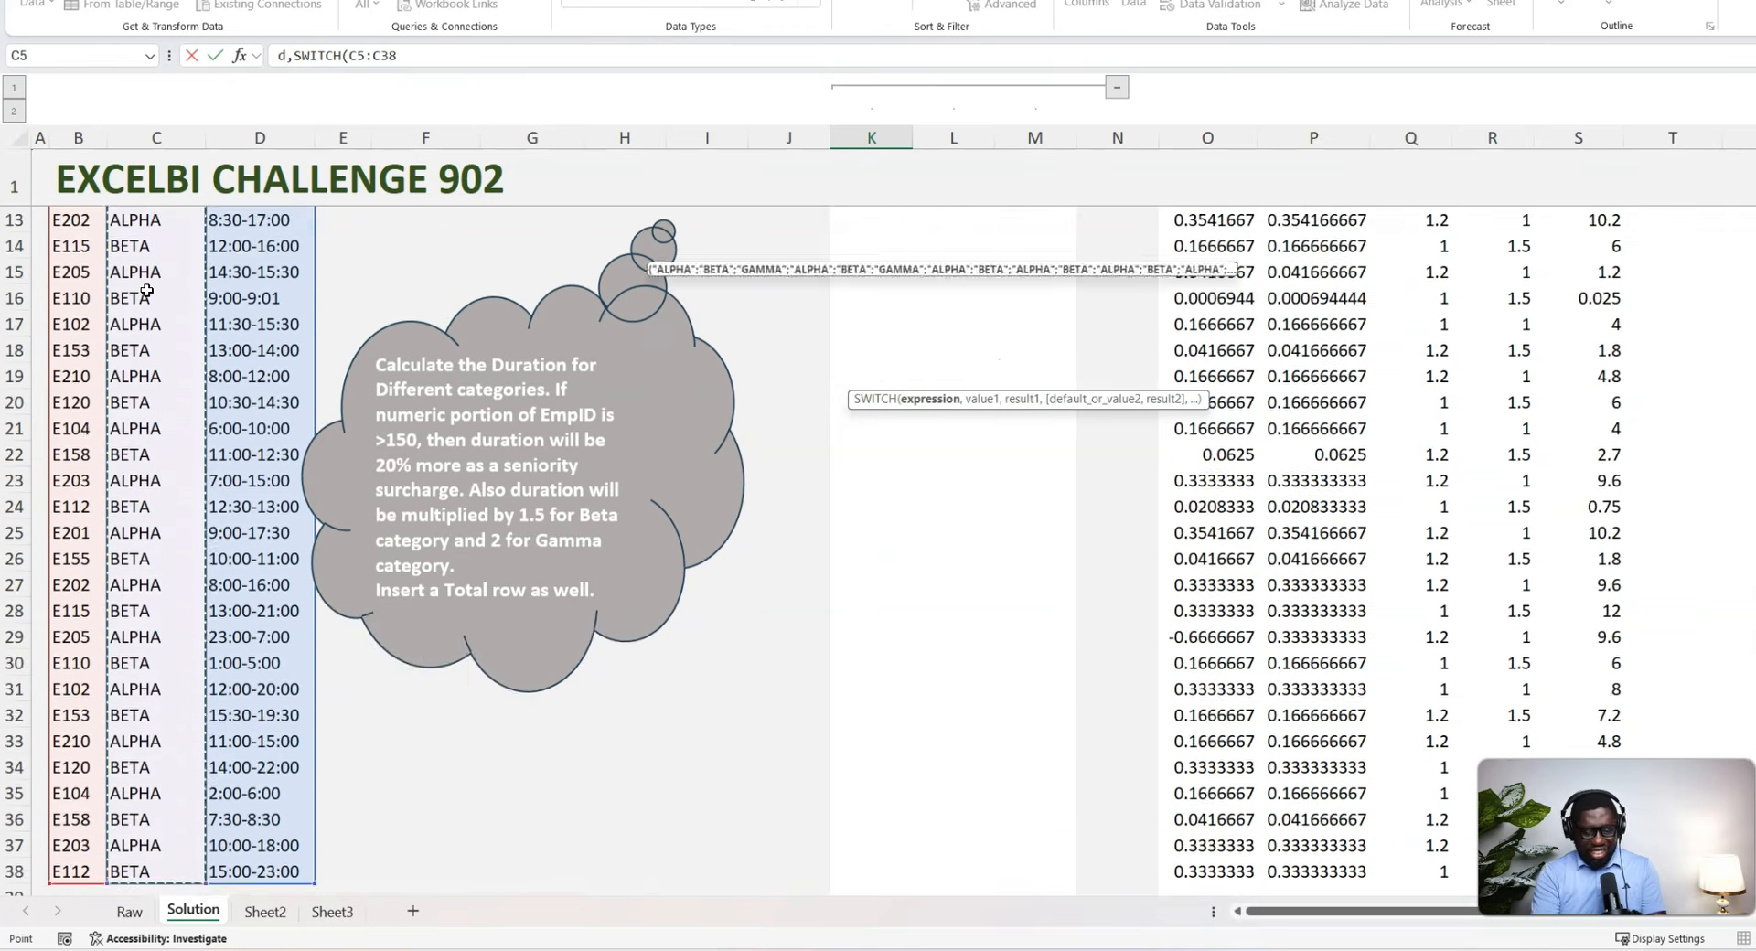
text(,"Beta",1.5)
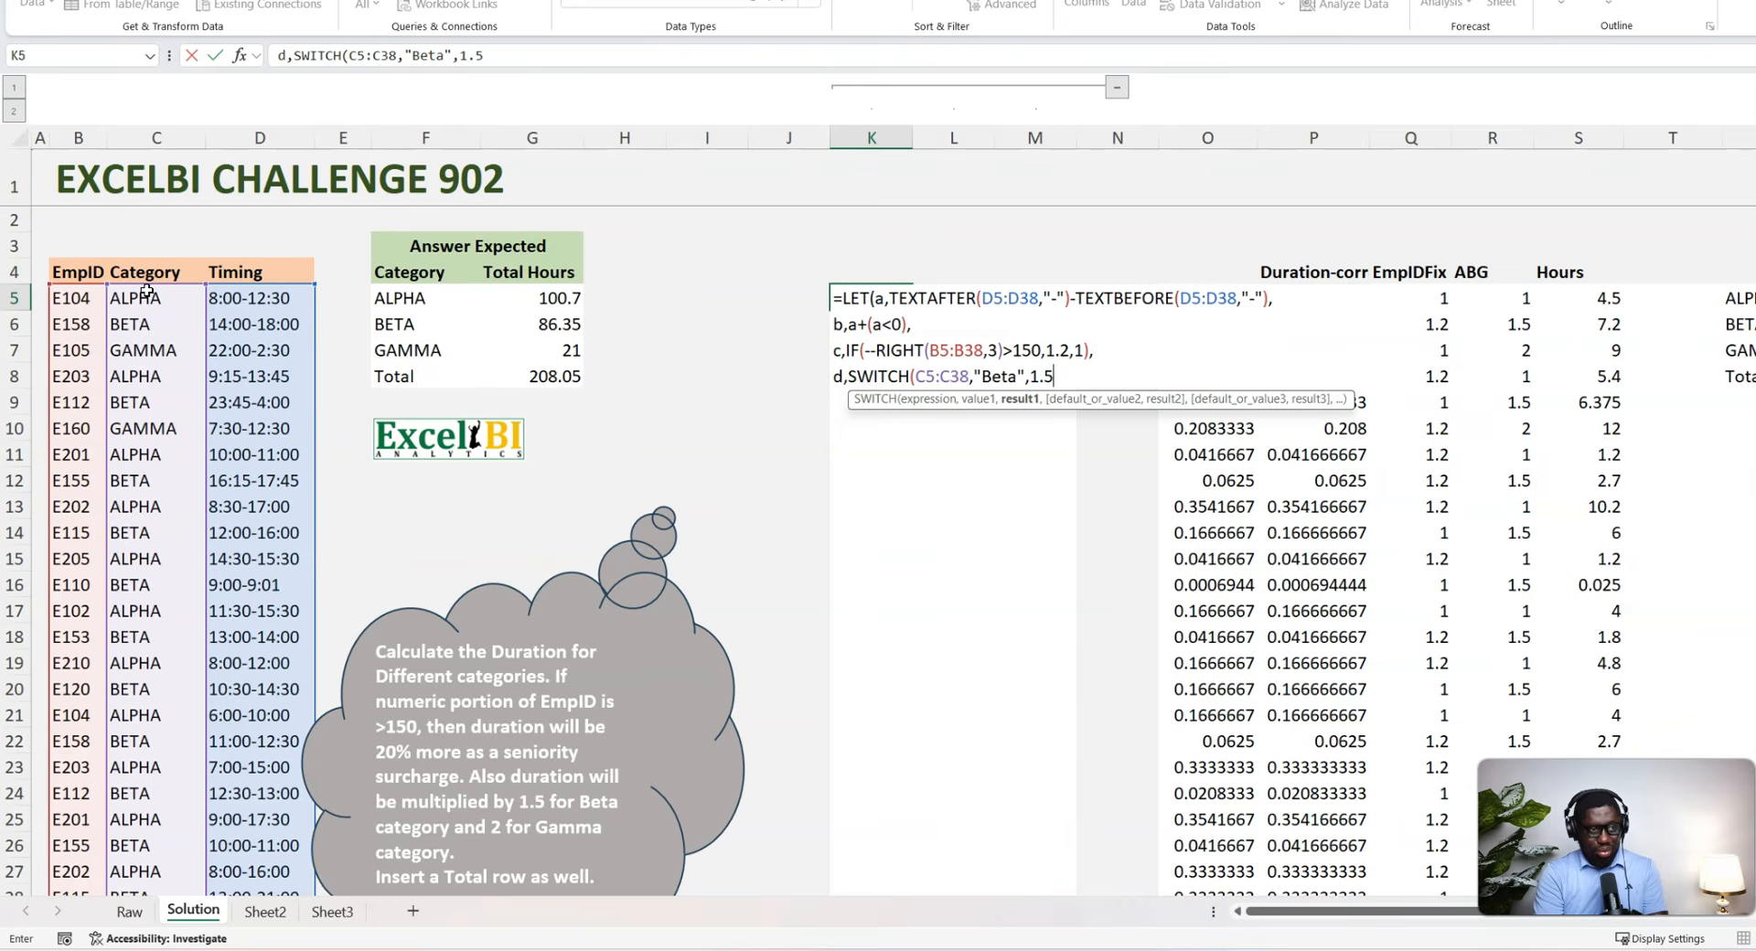
Step: Complete variable d's SWITCH with 2 for "Gamma" and a default of 1
text(,)
text("gamma)
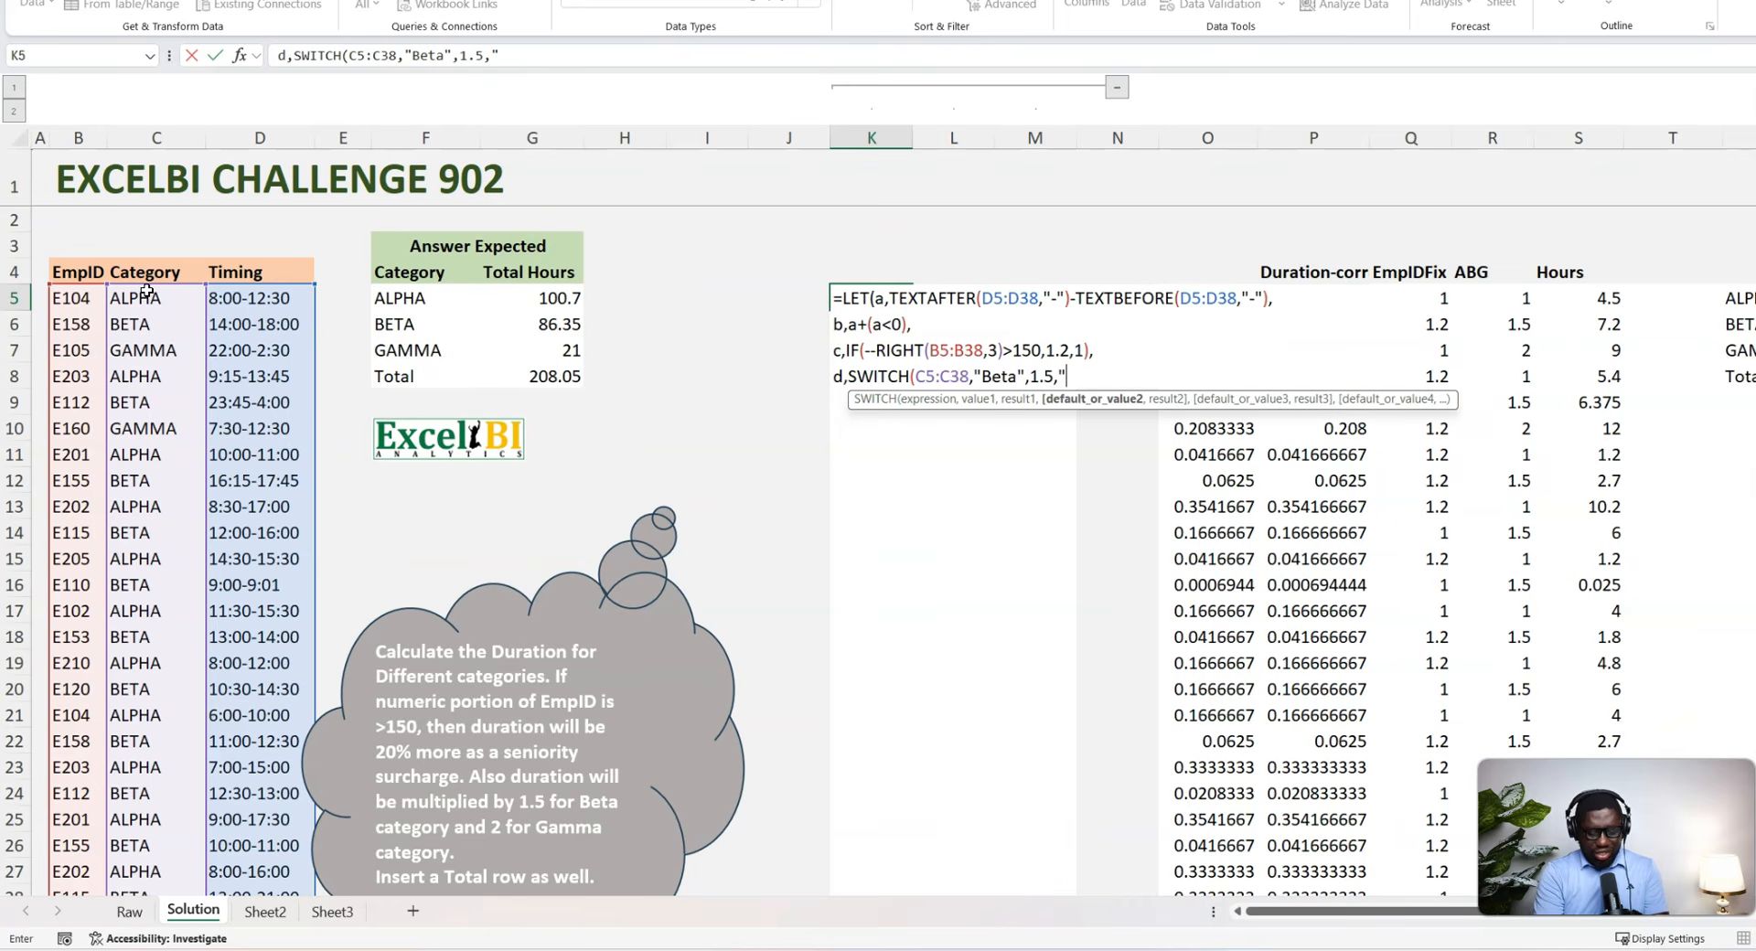
key(BackSpace)
key(BackSpace)
key(BackSpace)
key(BackSpace)
key(BackSpace)
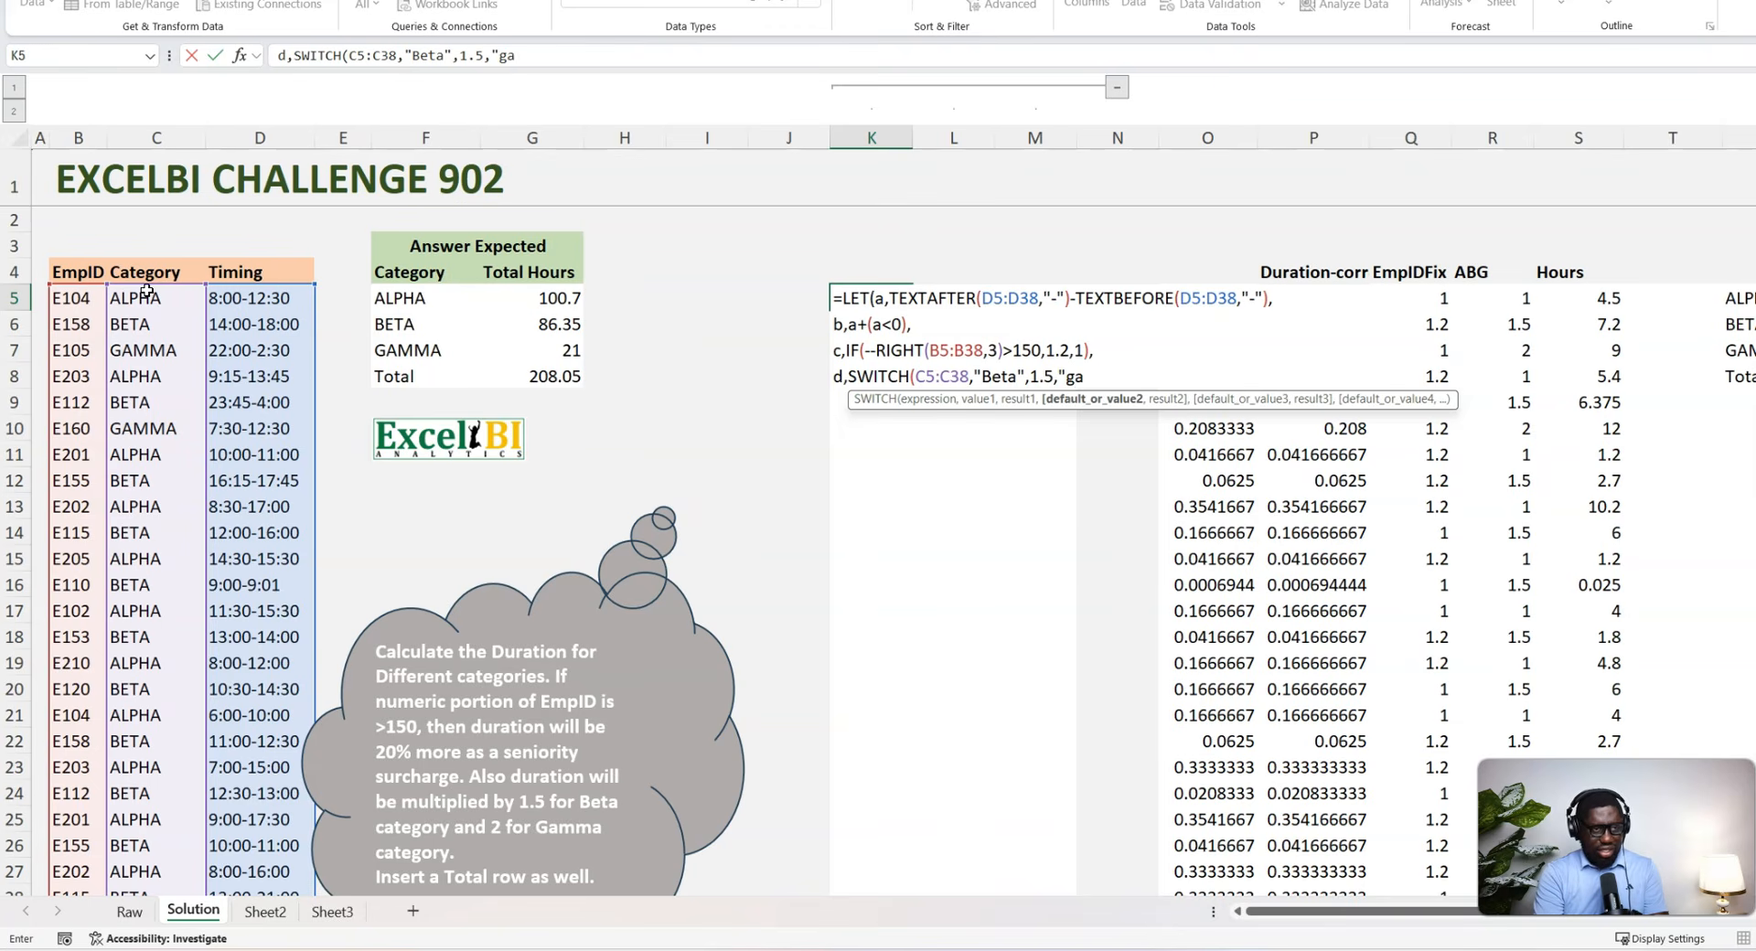
text(Gamma",2)
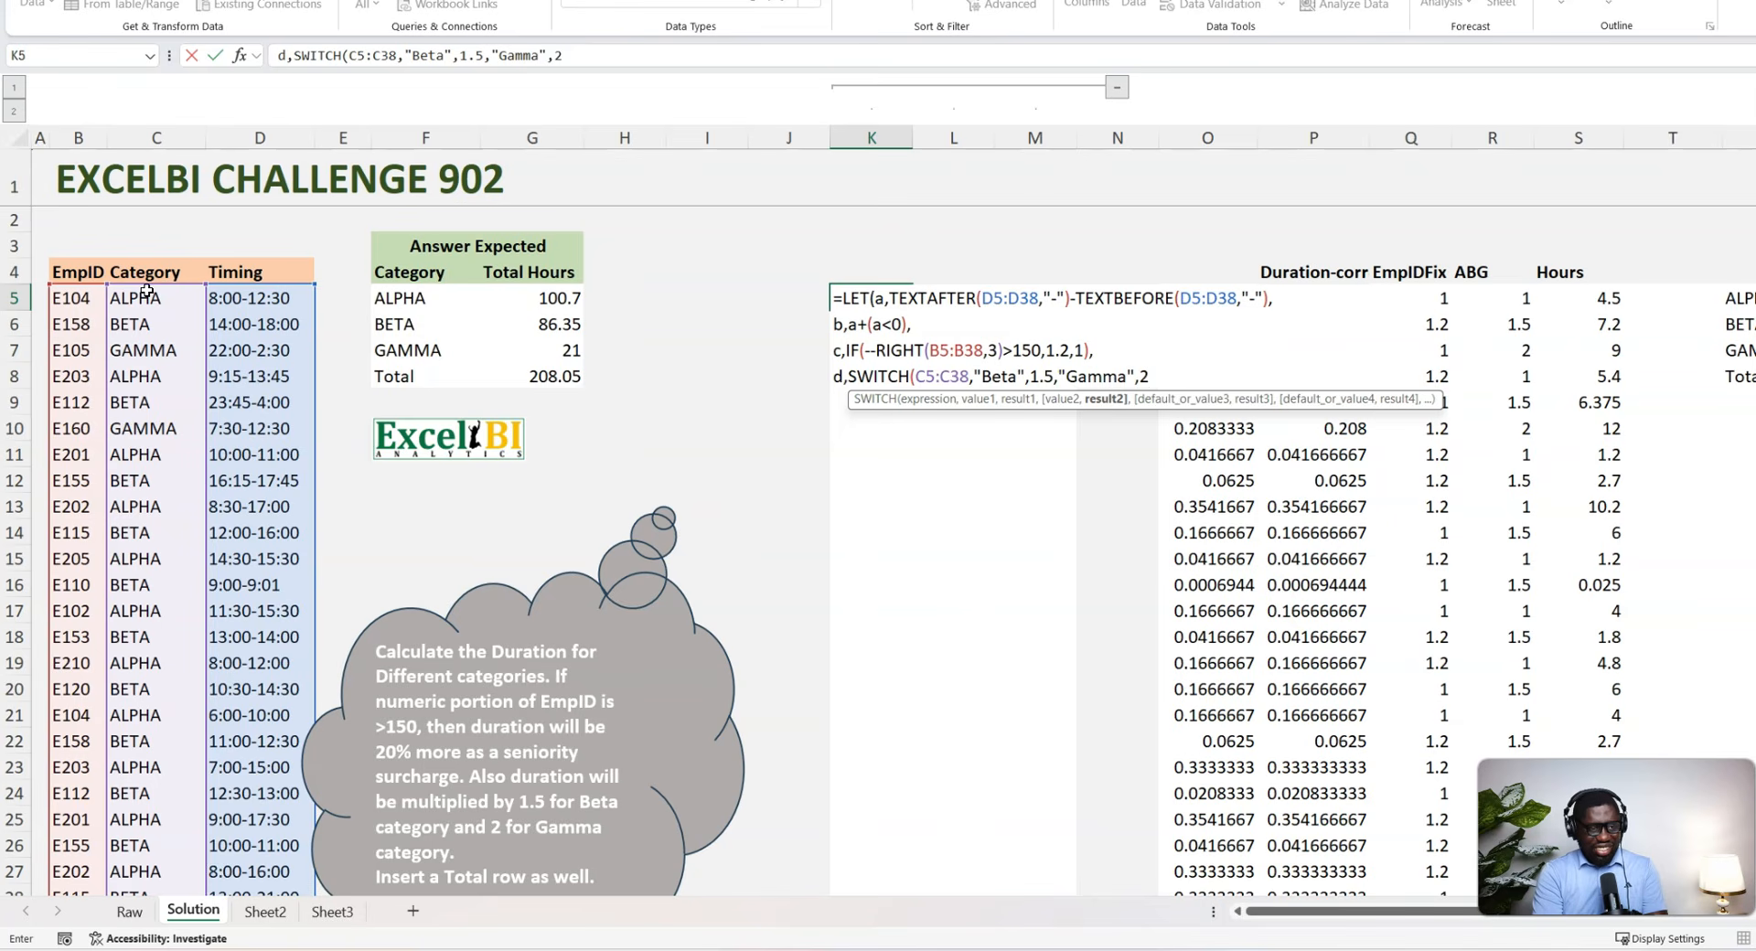
text(,1))
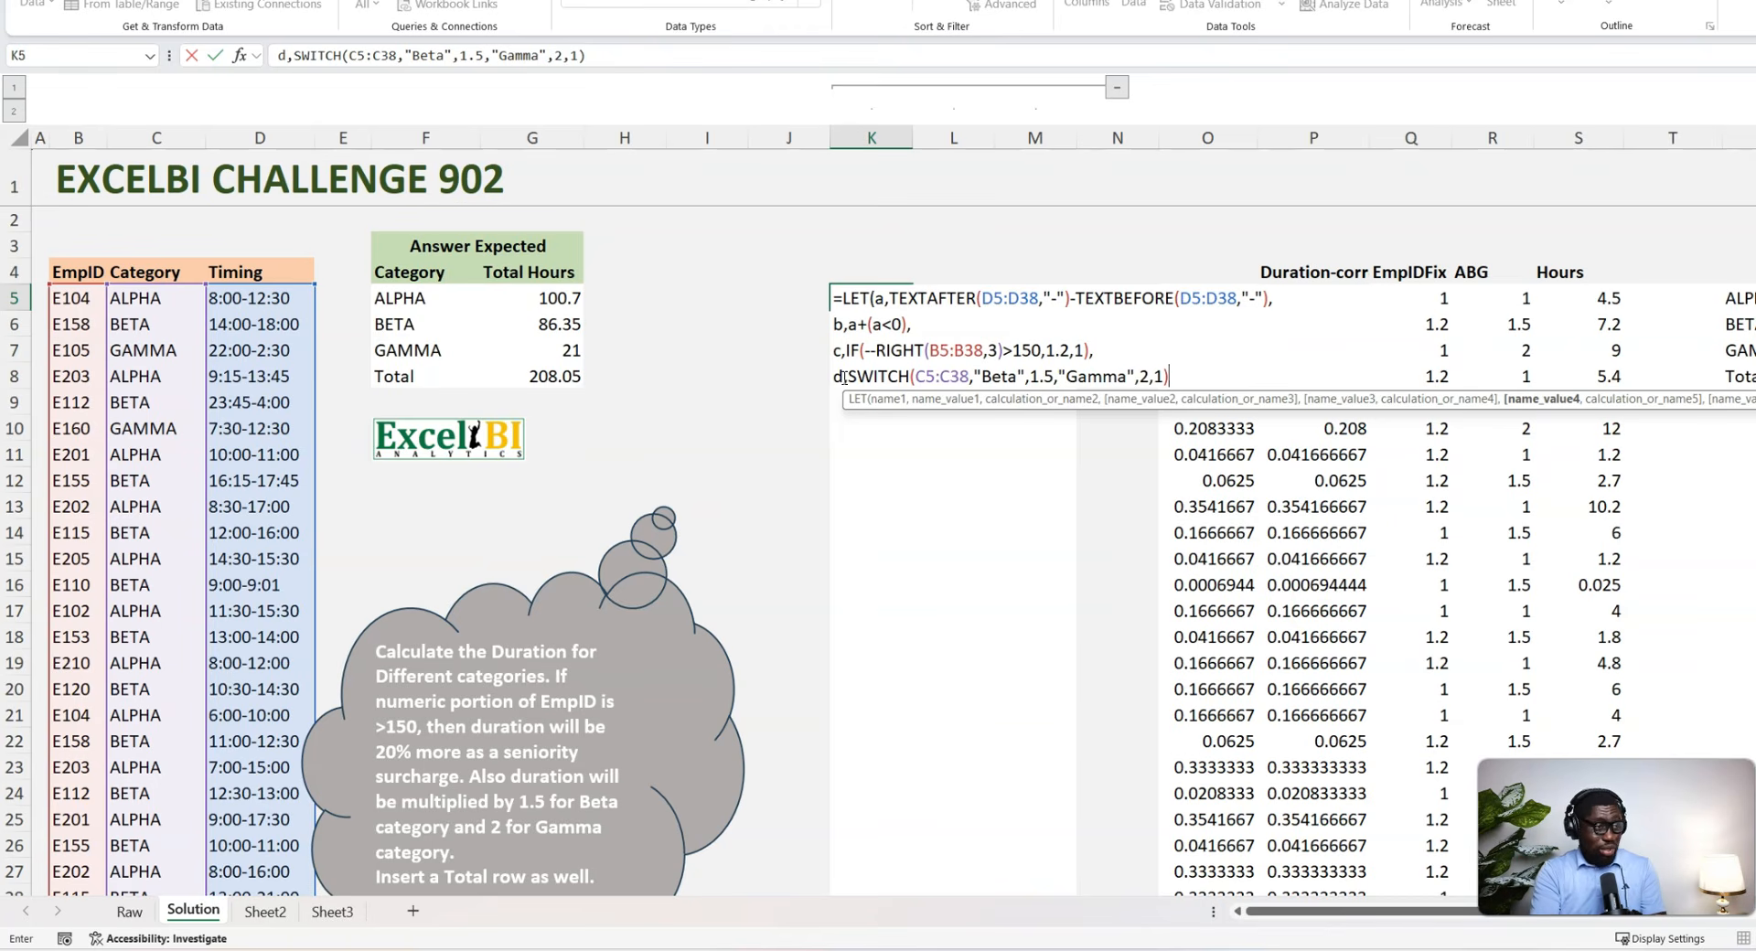
text(,)
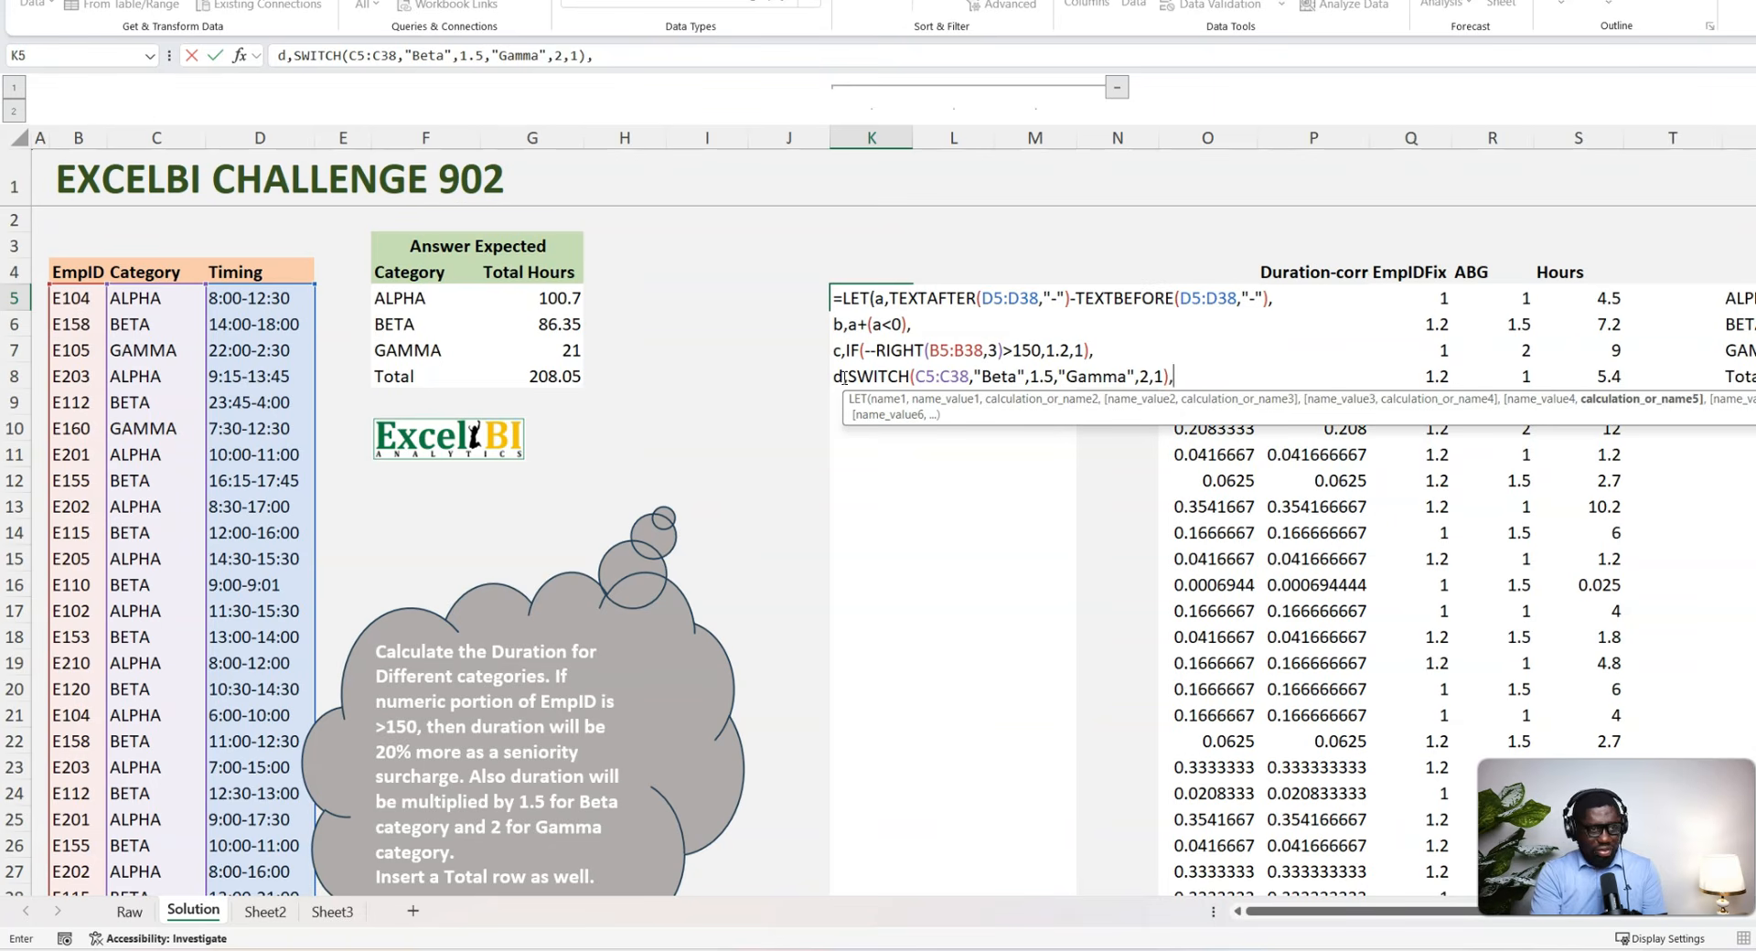
Step: Begin a GROUPBY on a new line of the LET formula with C5:C38 as the row fields
key(alt+Return)
text(groupb)
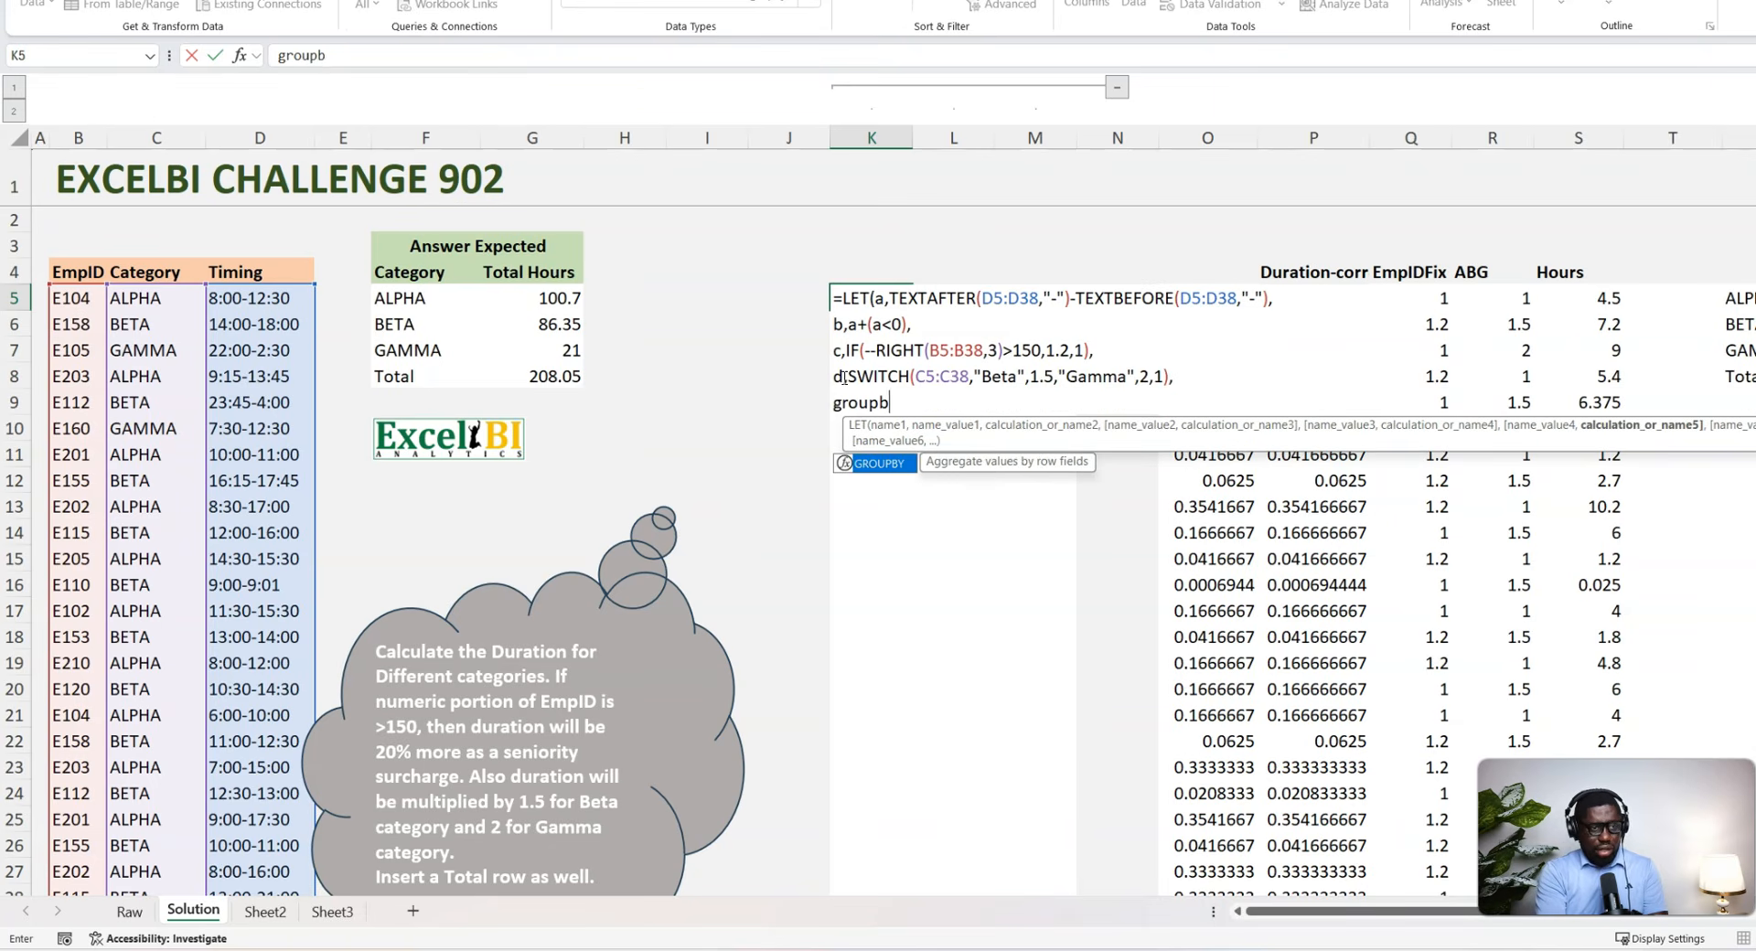
key(Tab)
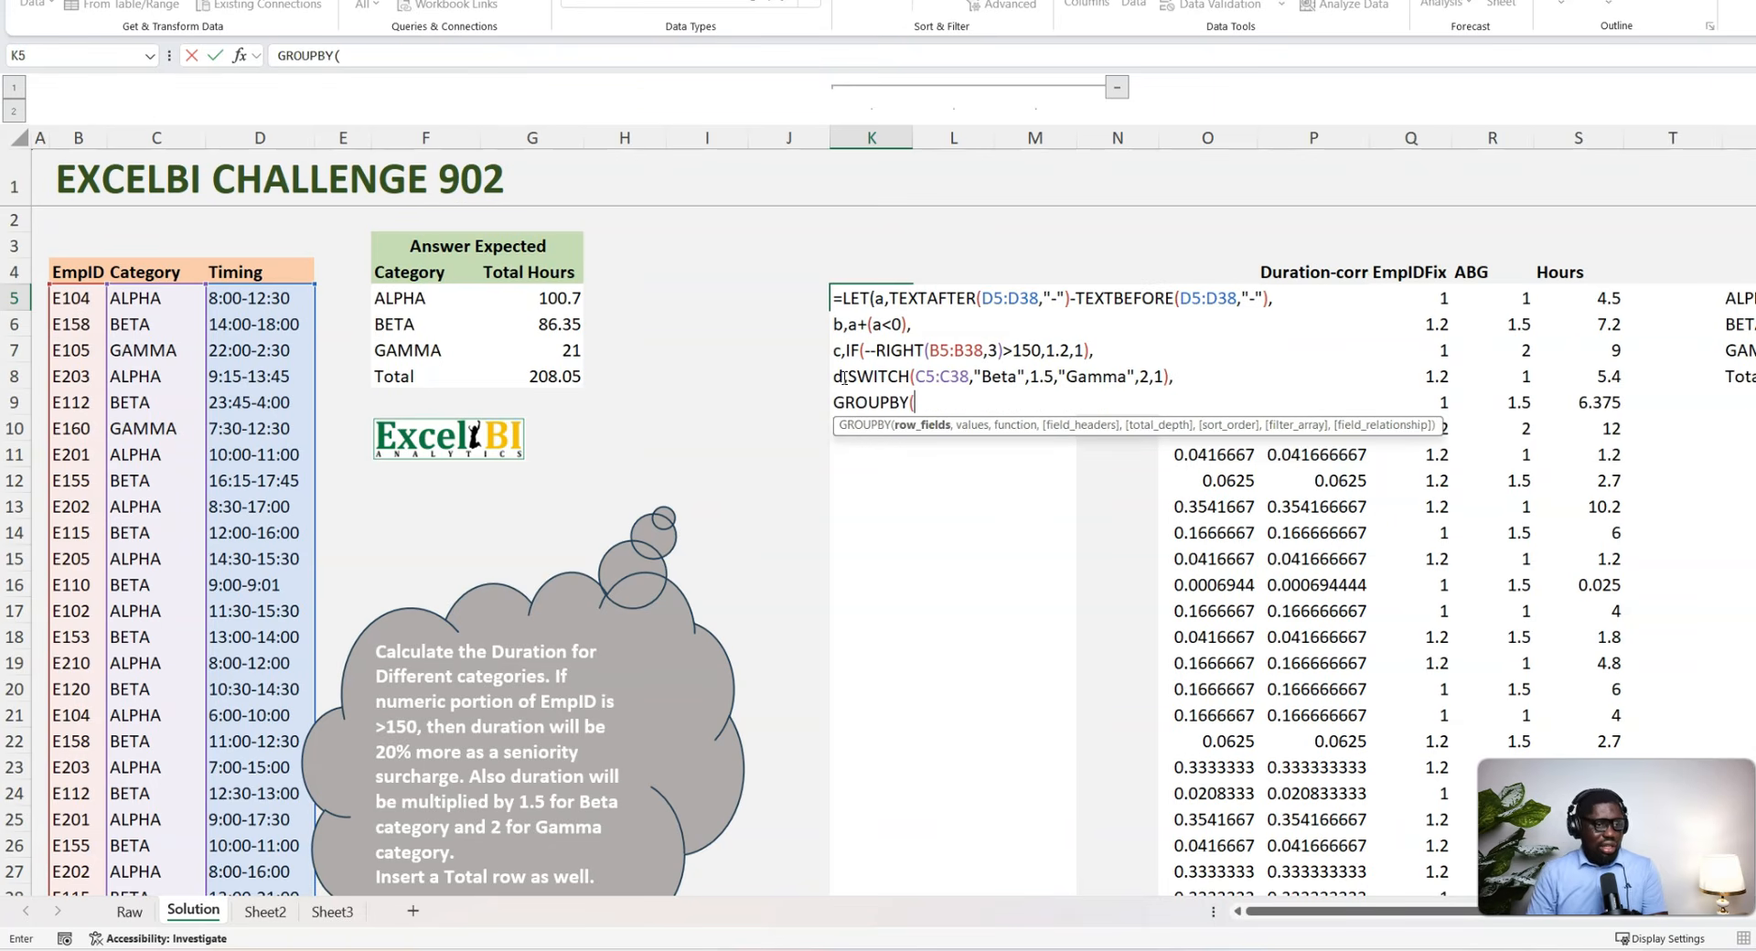
click(162, 299)
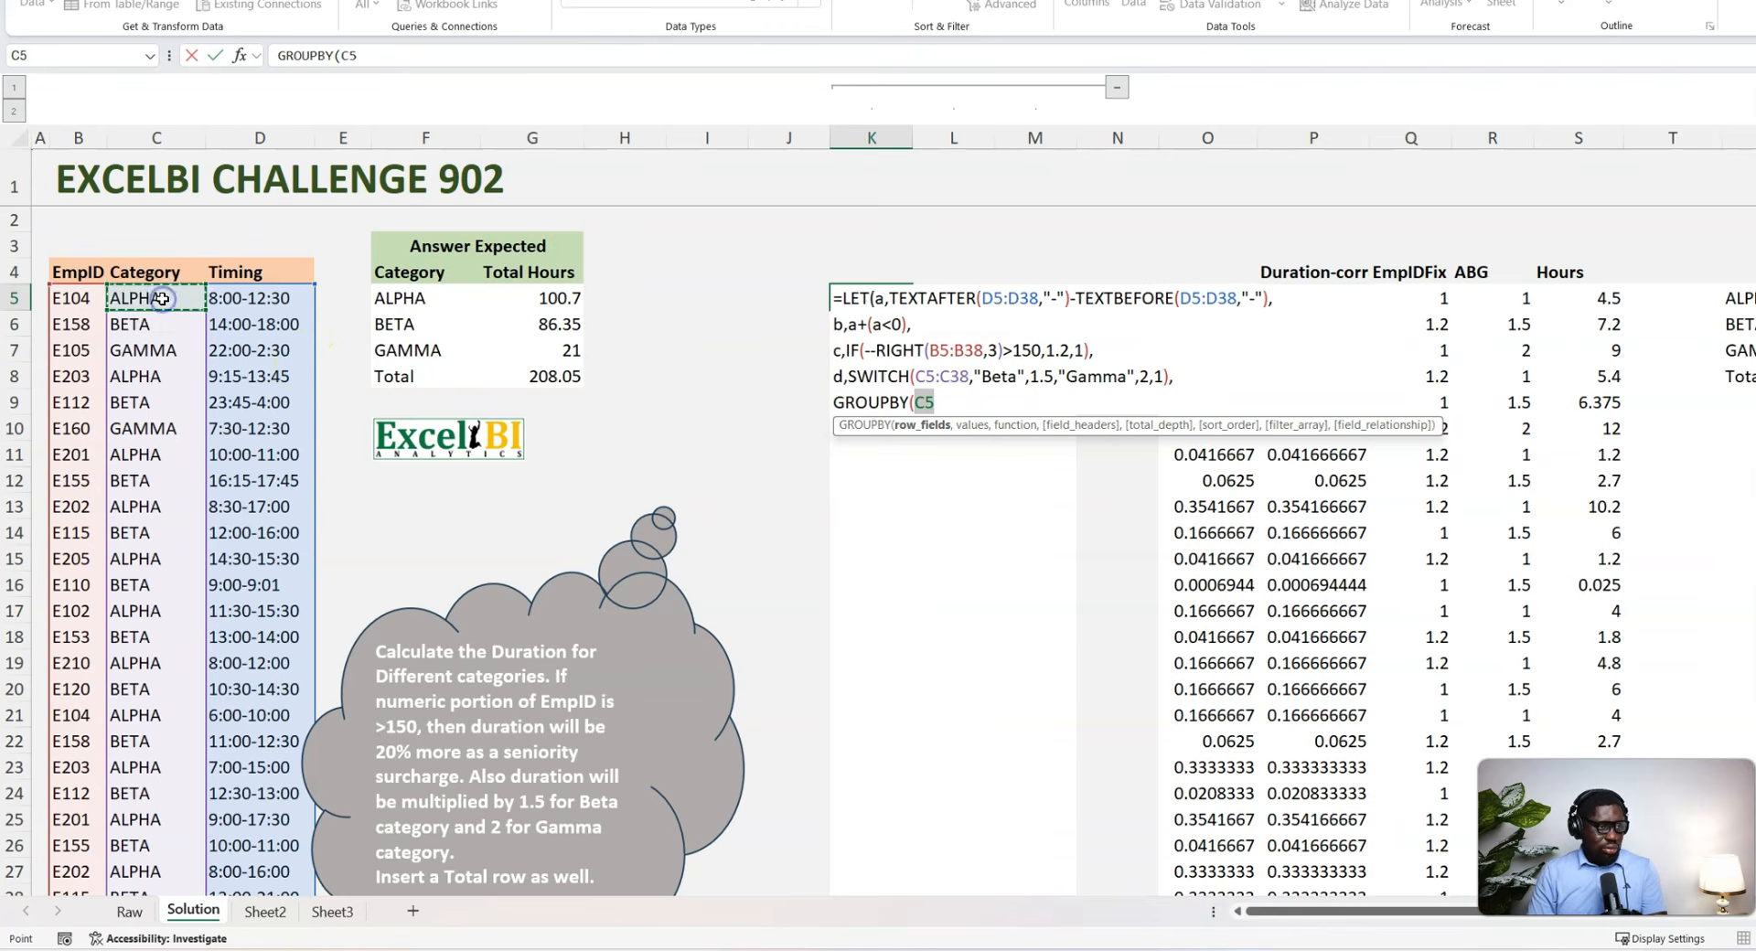
key(ctrl+shift+Down)
text(,)
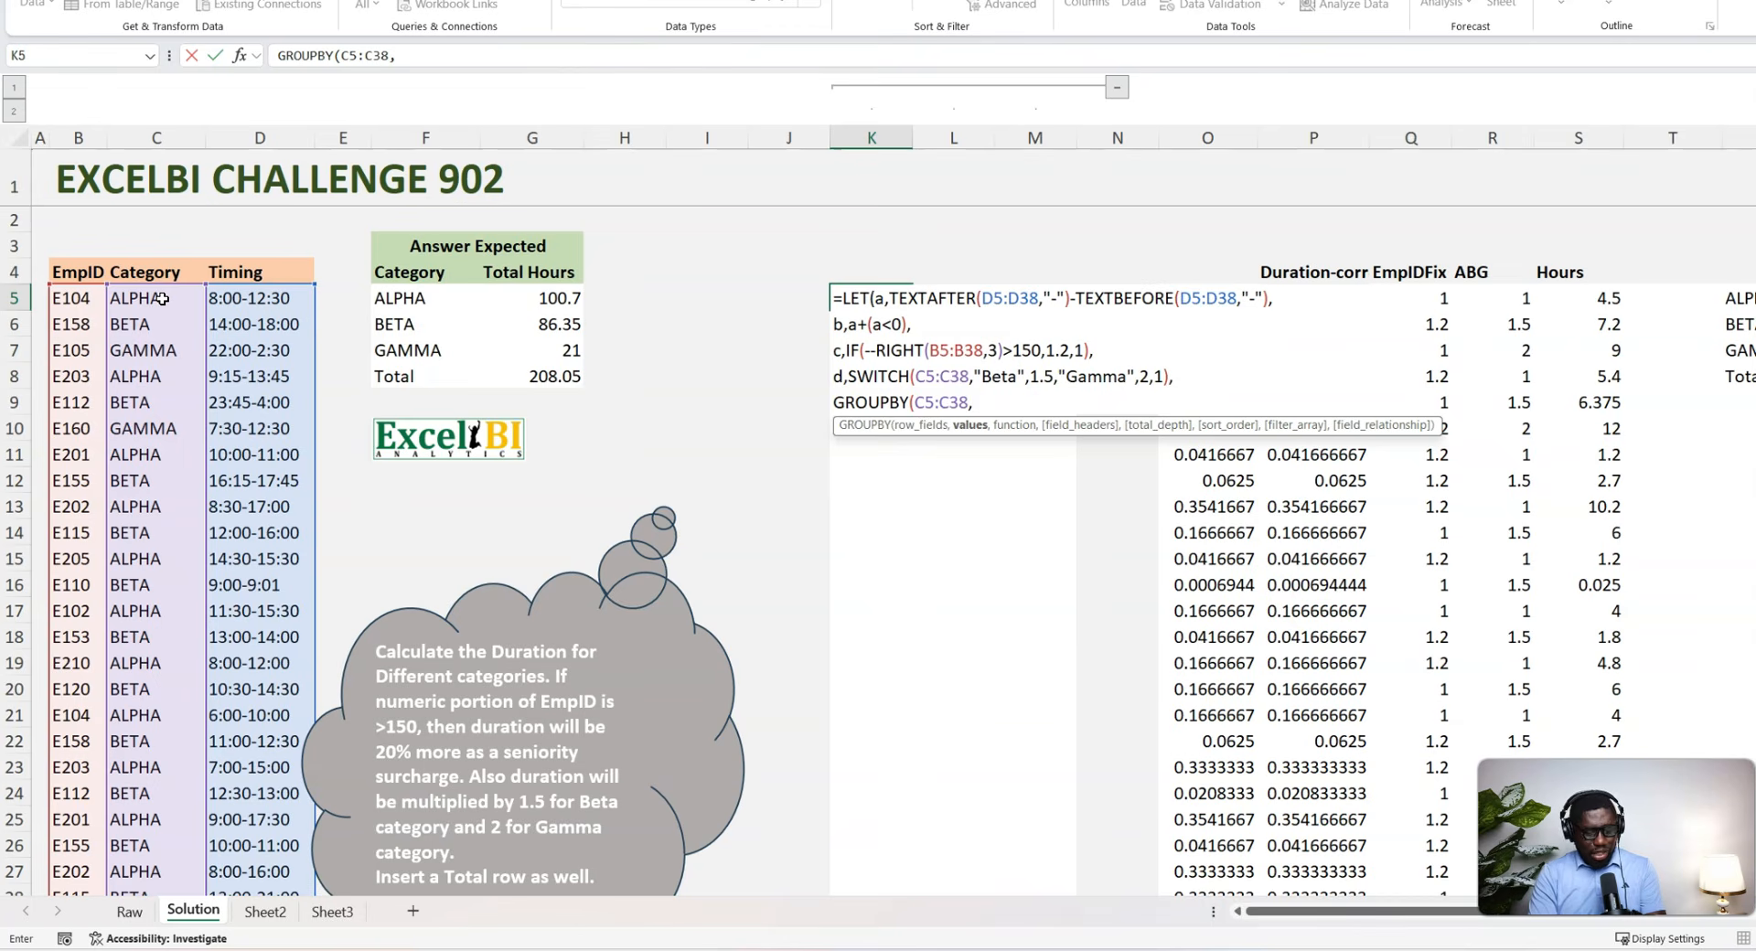
Step: Complete the GROUPBY with b*c*d*24 as the values and SUM as the function, close the LET and enter the formula in K5
text(c)
key(BackSpace)
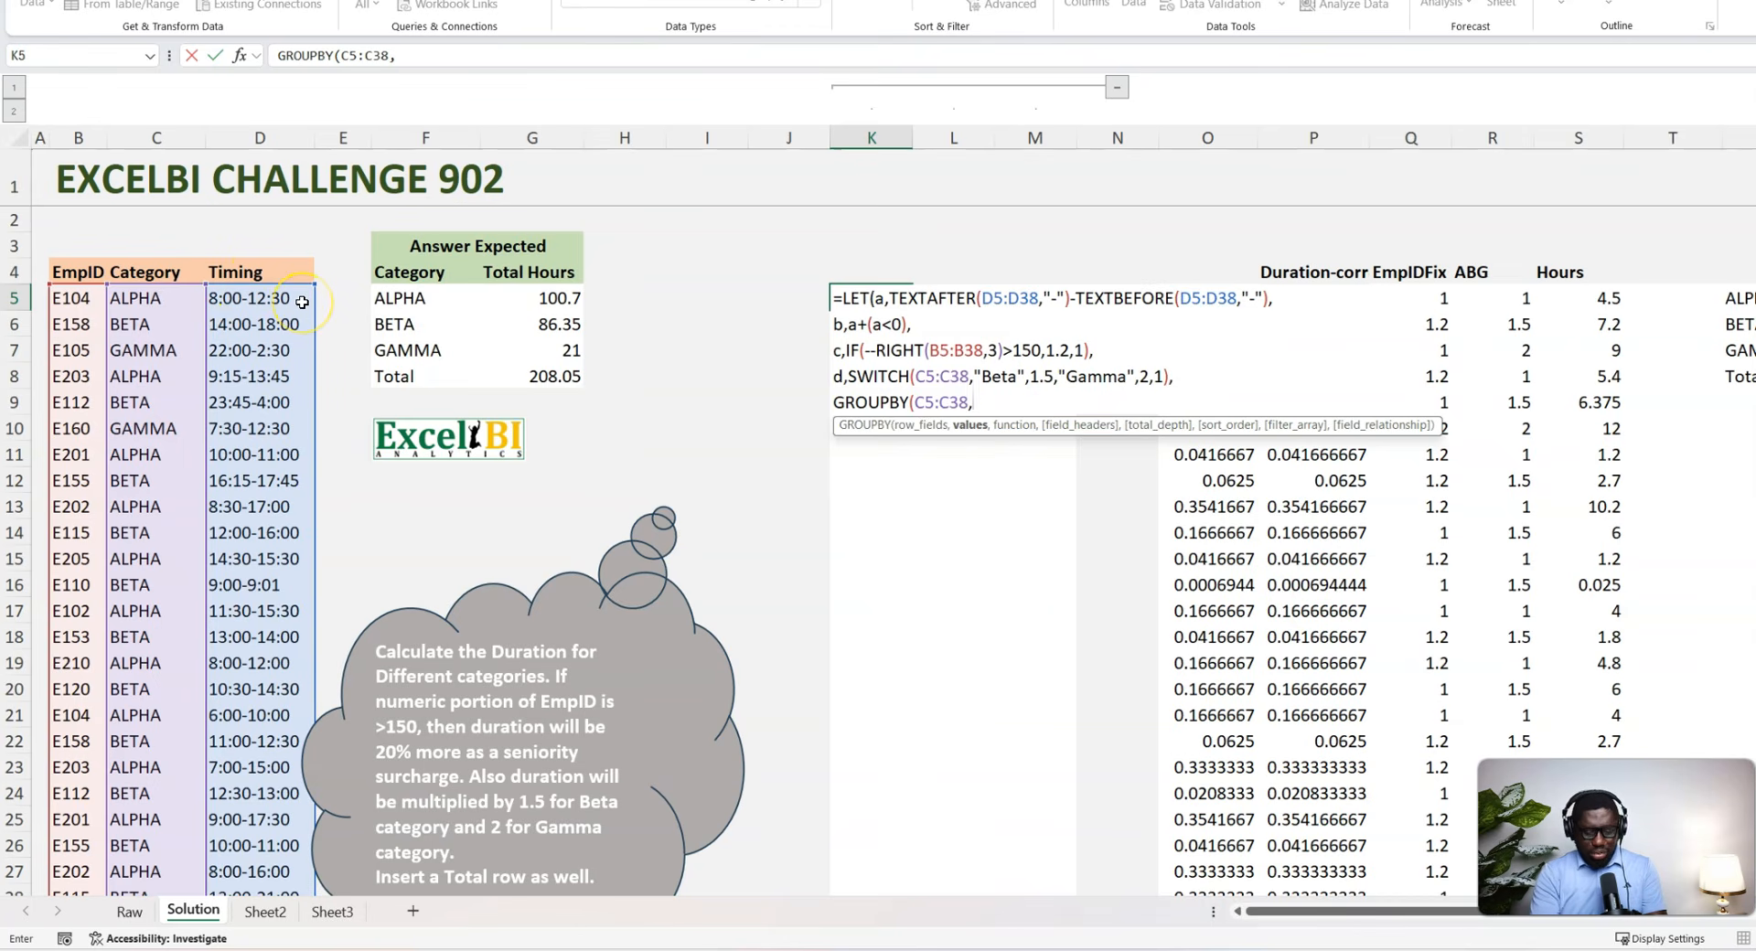
text(b)
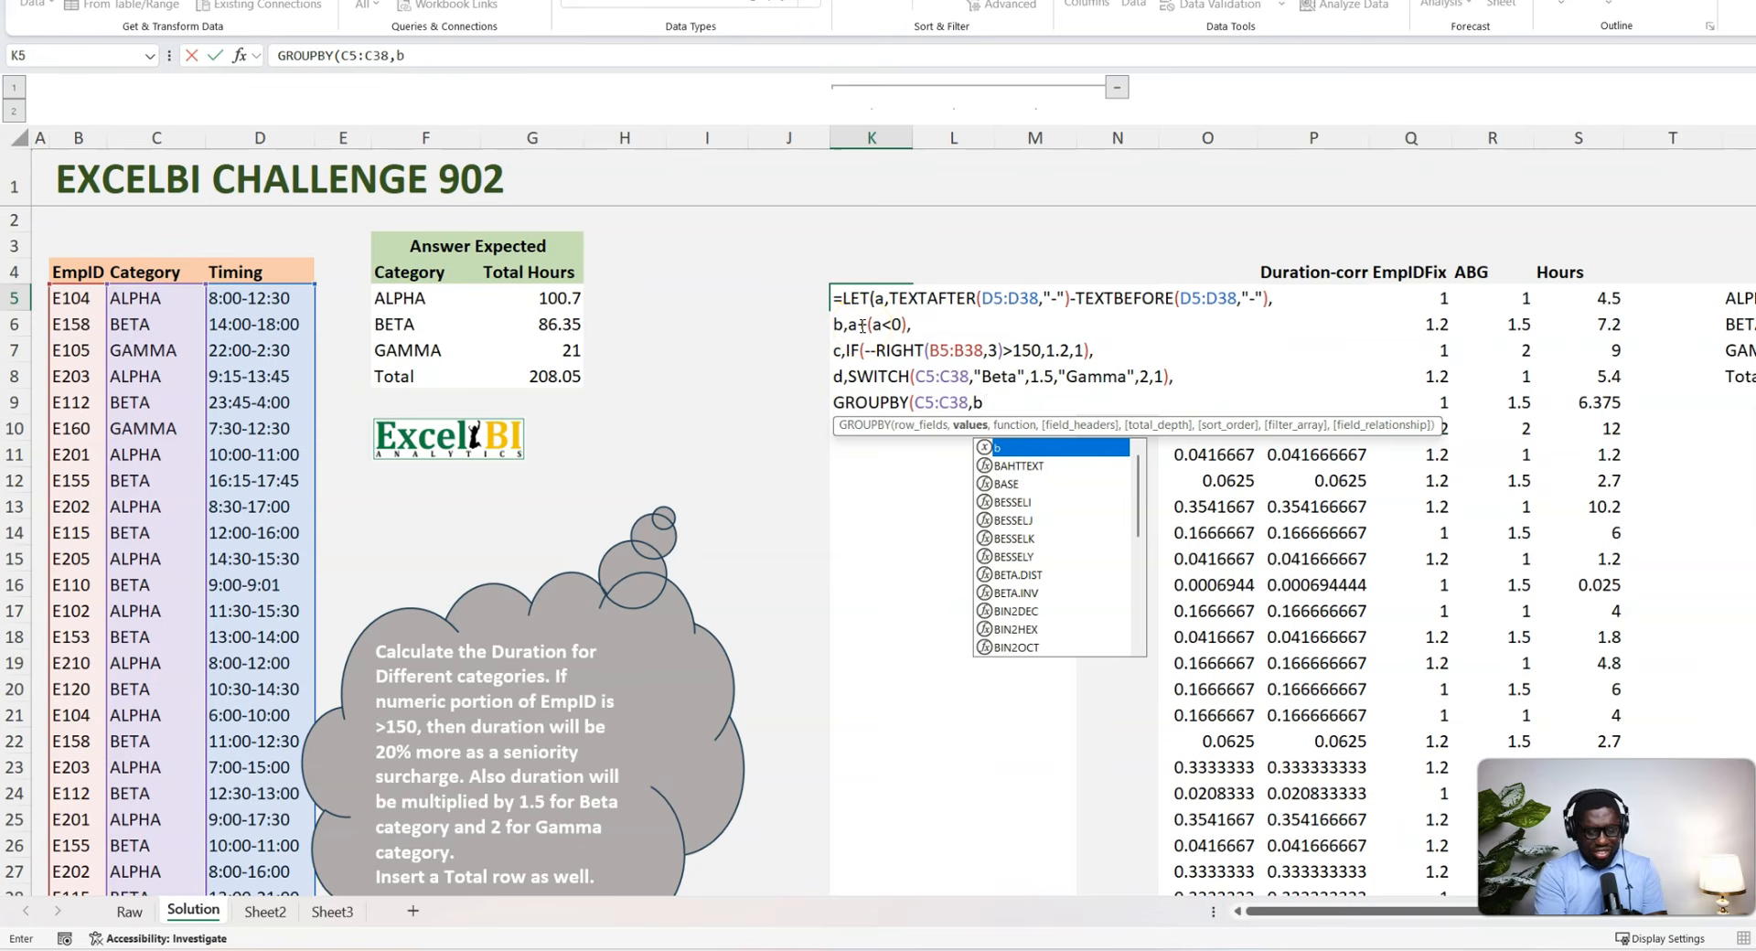
text(*)
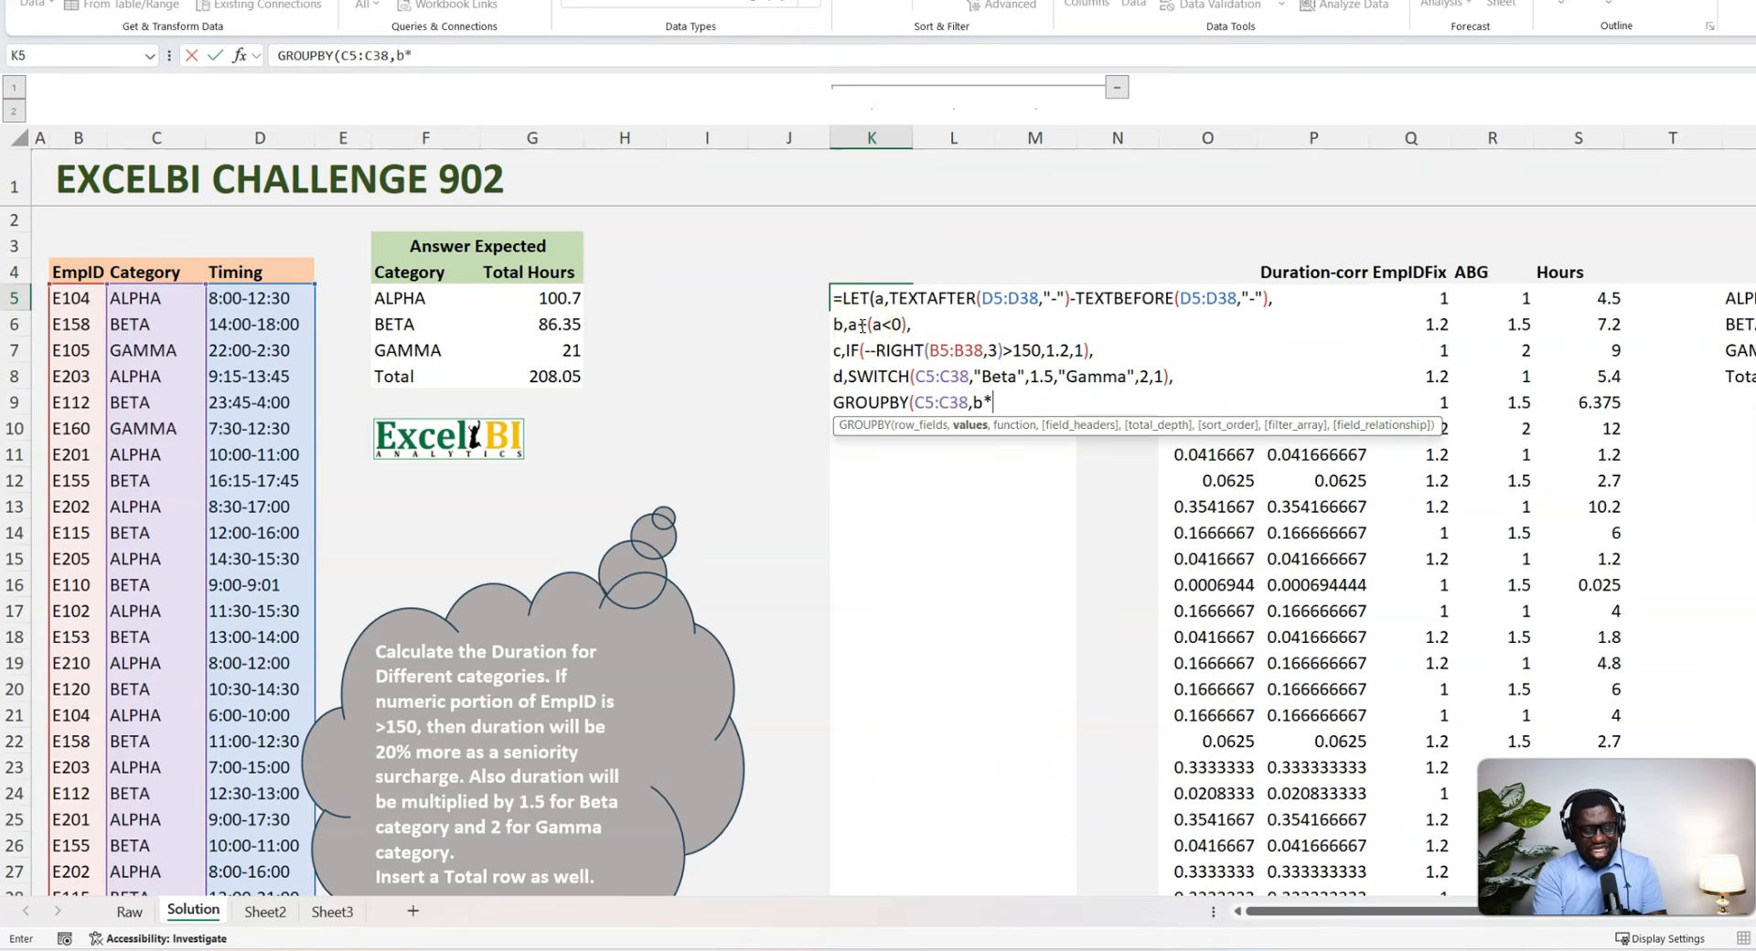
text(c*d*)
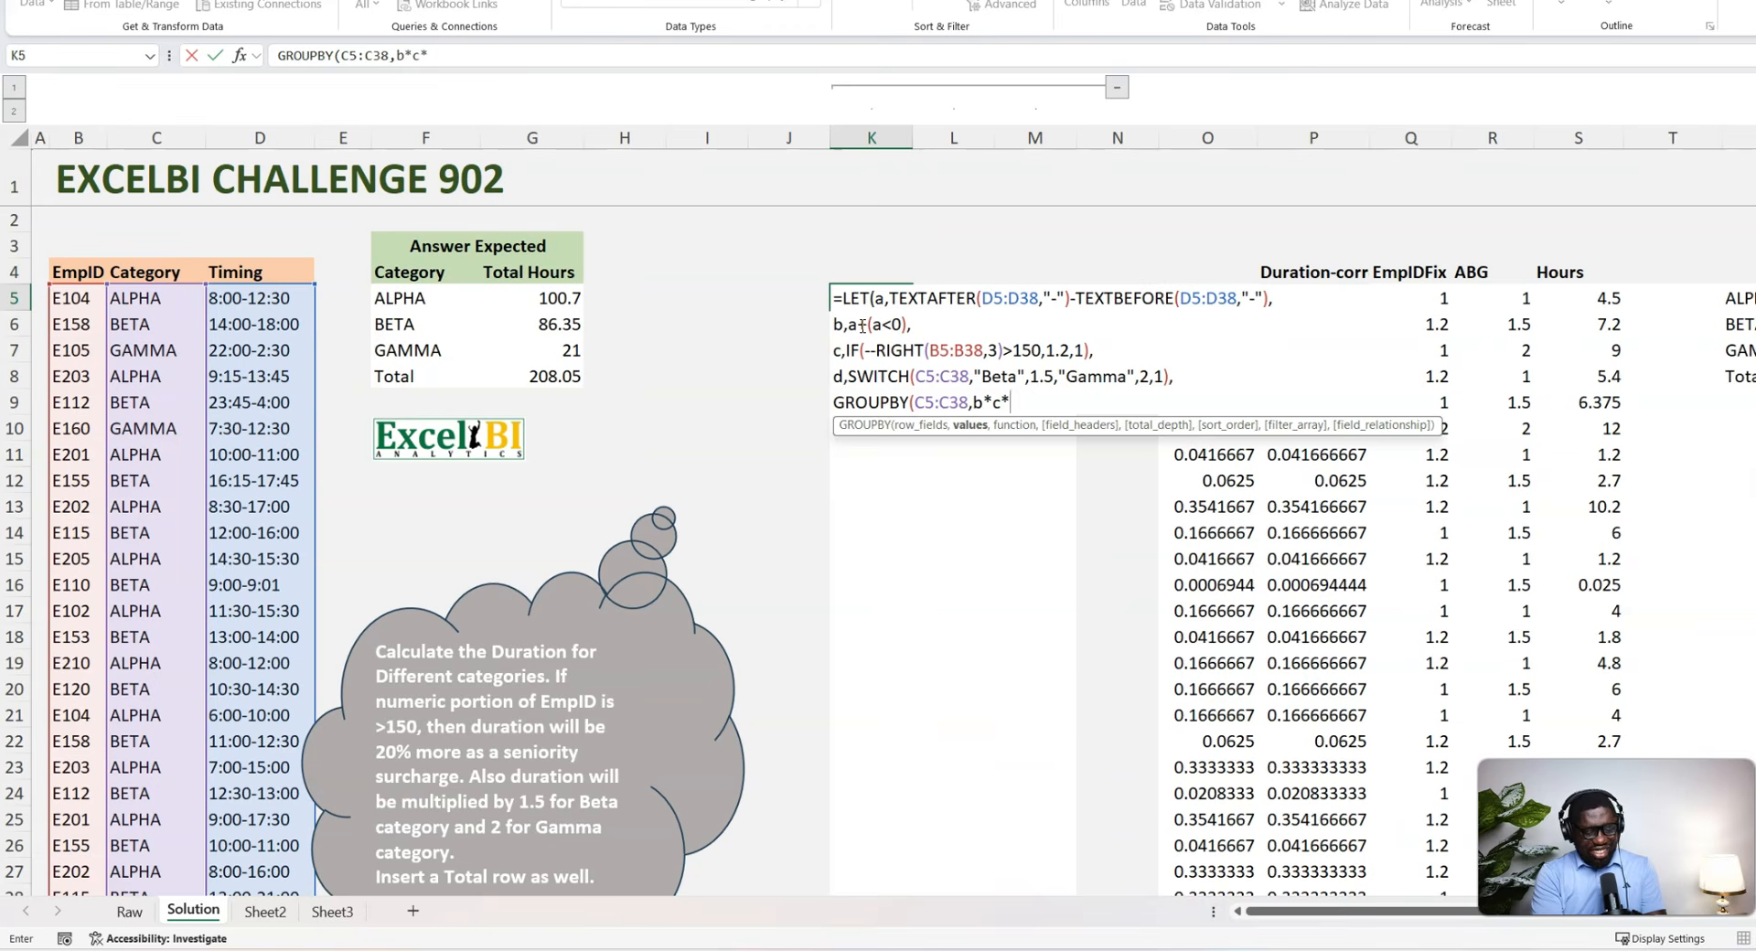
text(24,SUM)
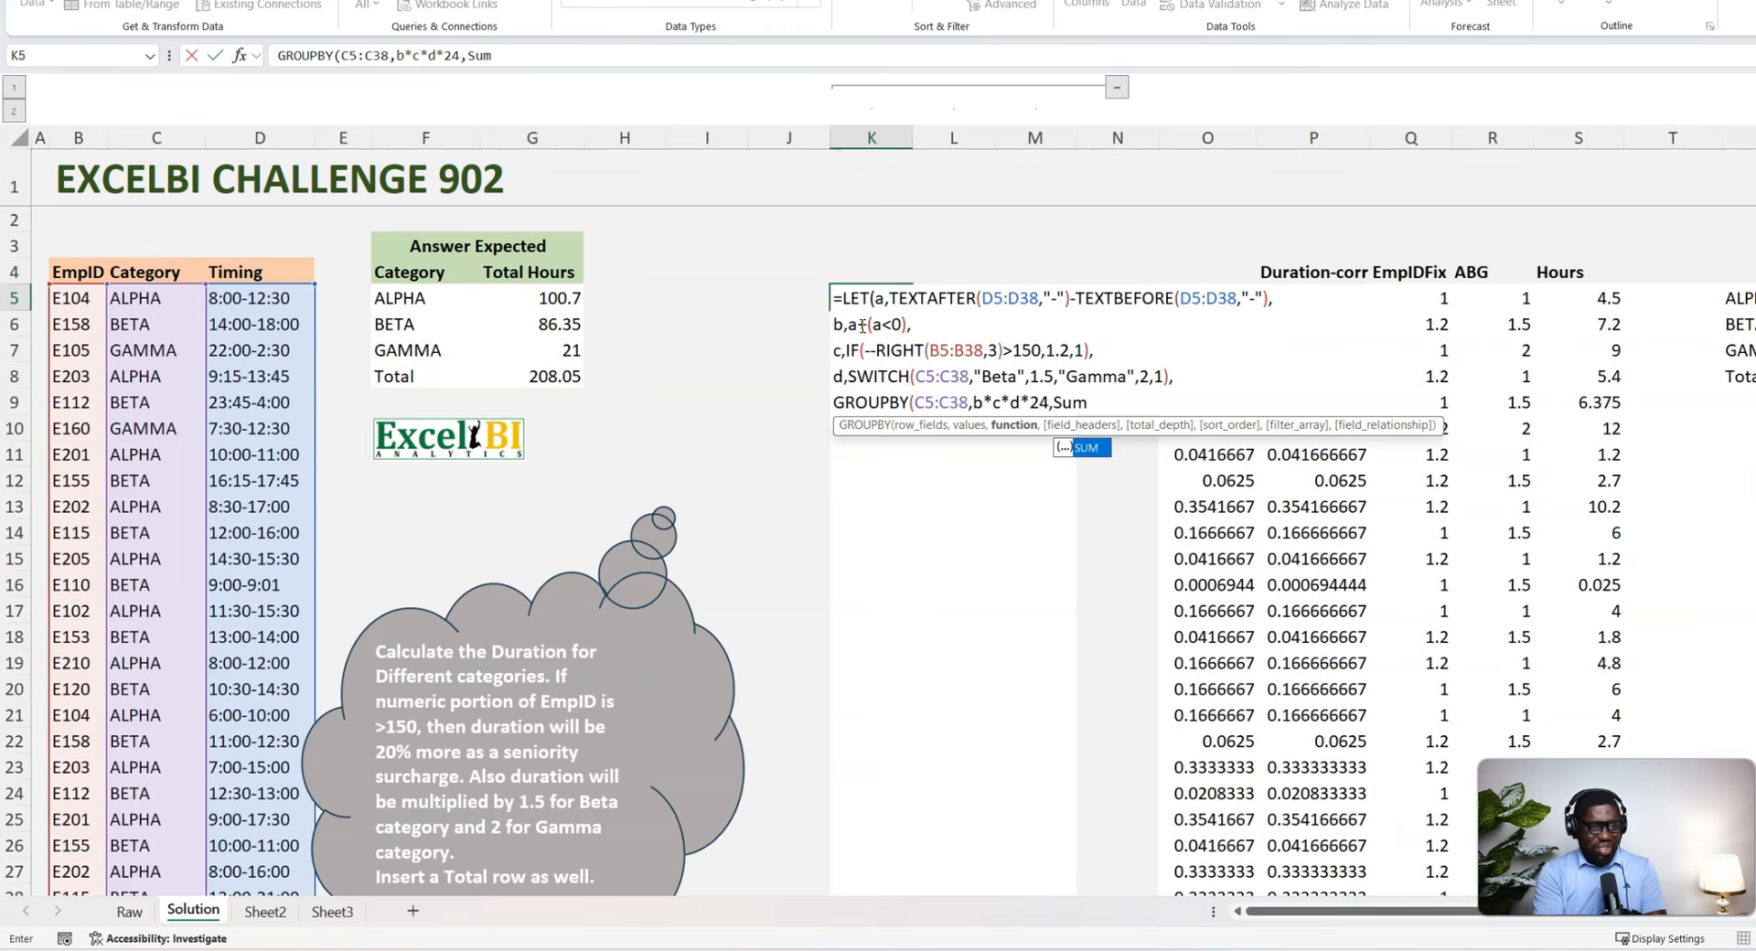
text())
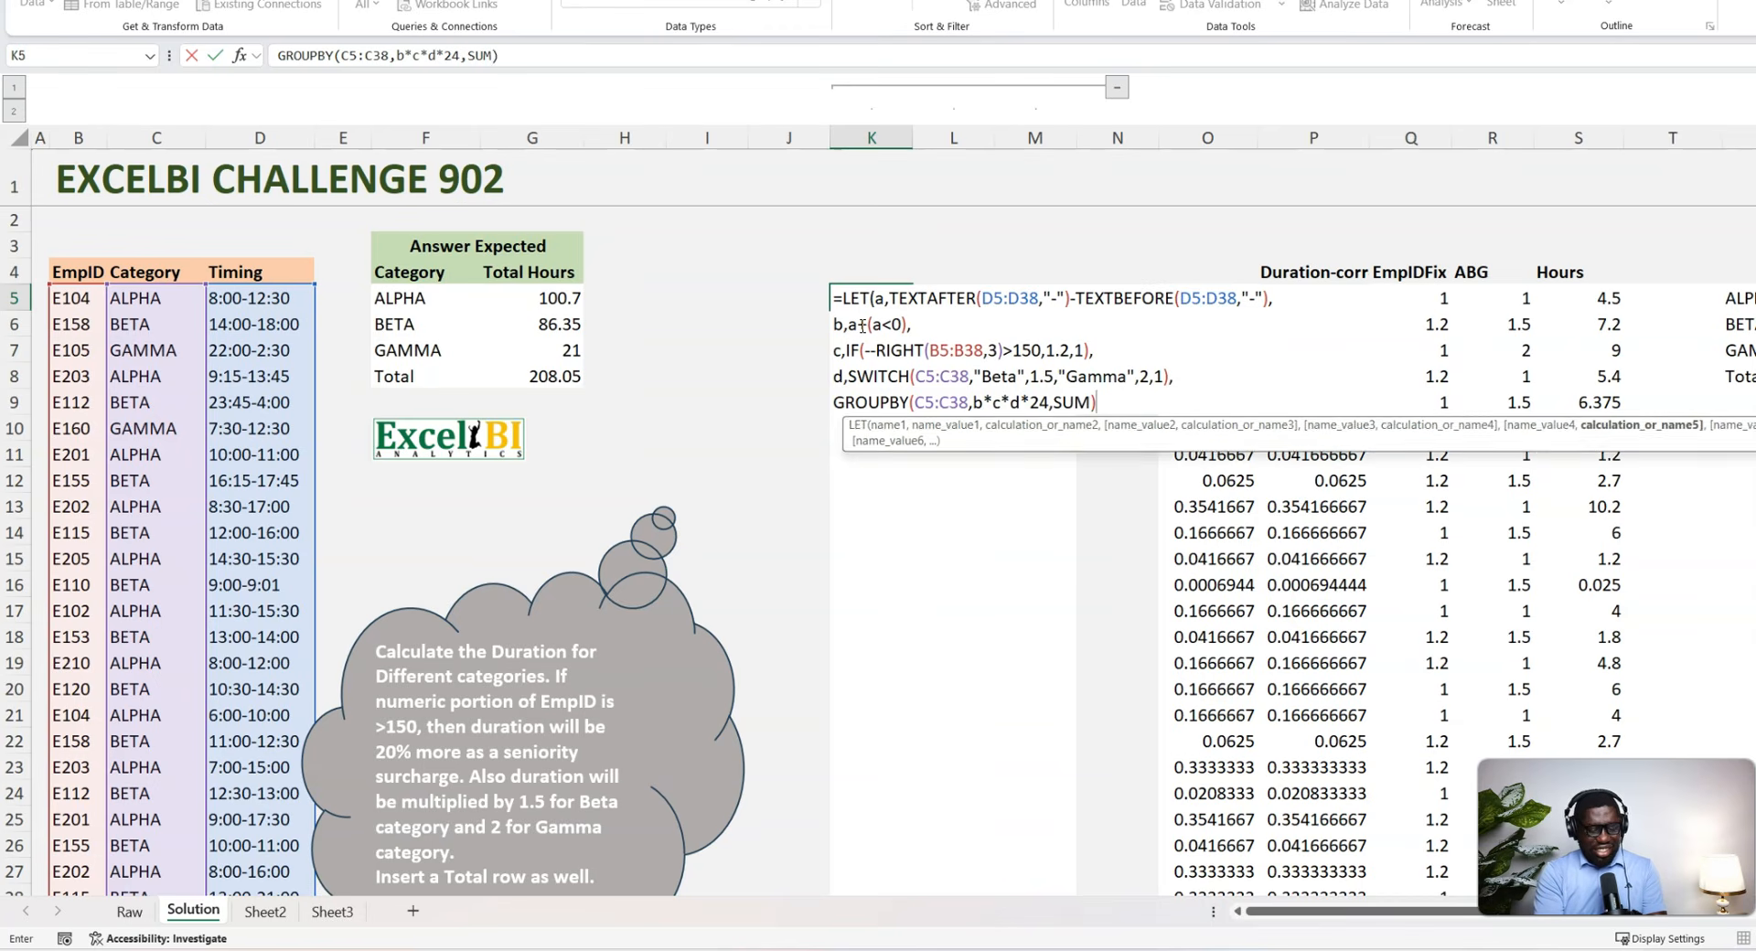
key(alt+Return)
text())
key(ctrl+Return)
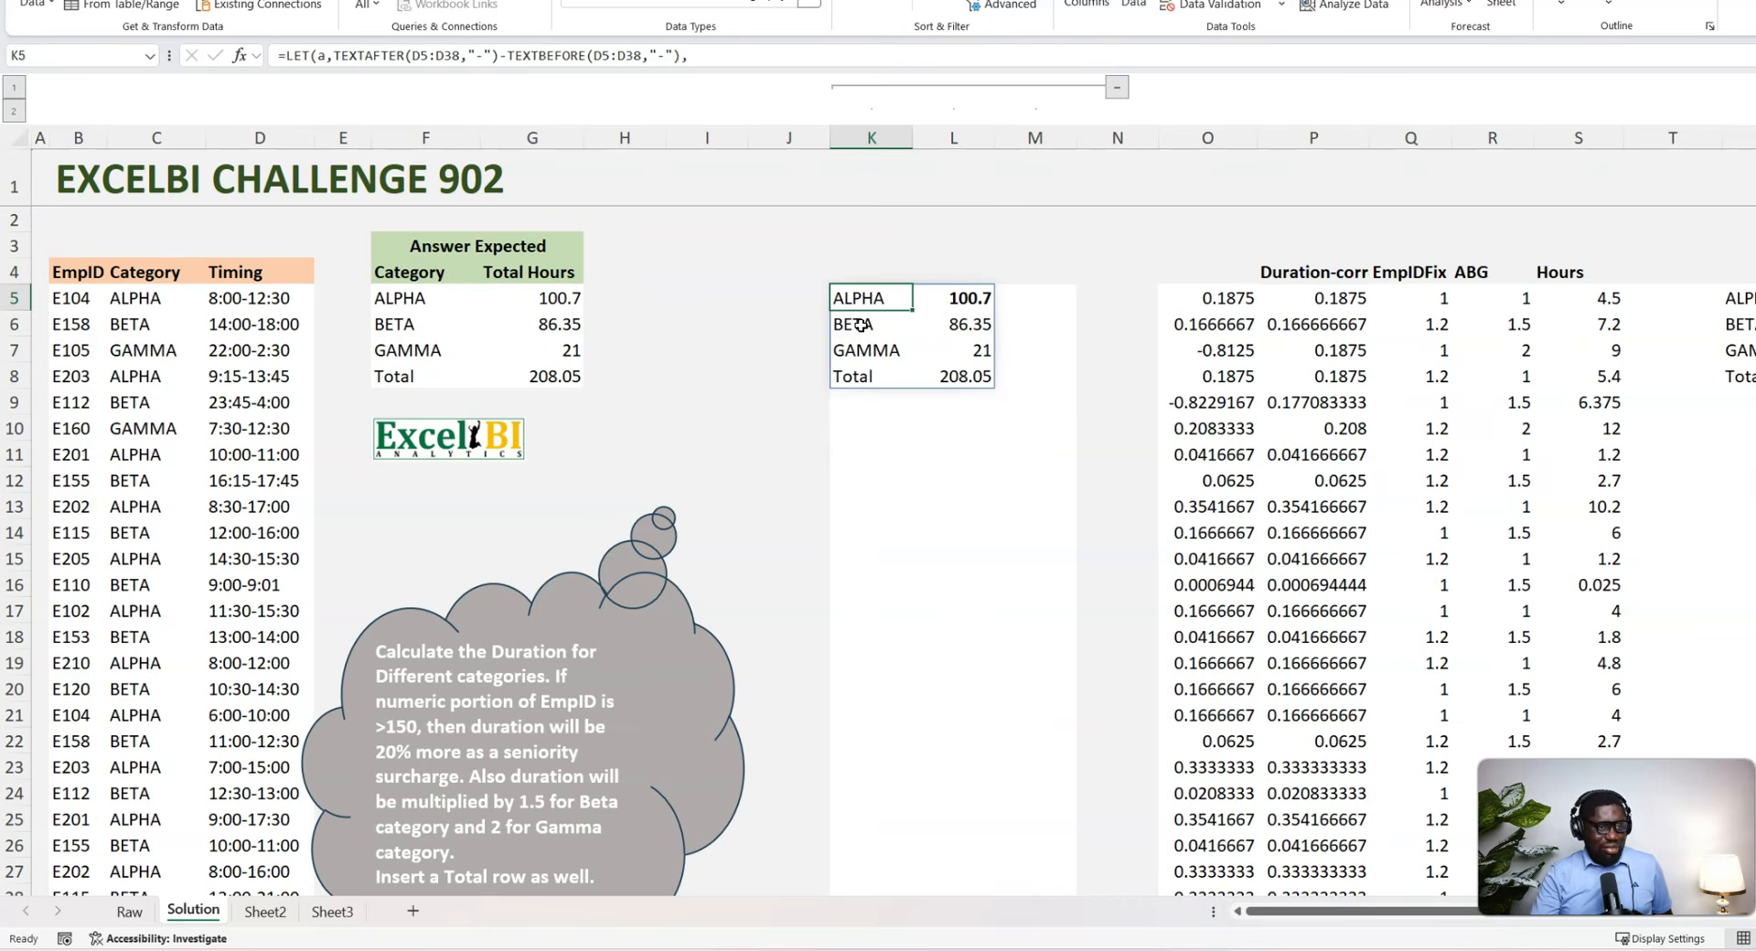
Step: Reopen the K5 formula for editing and move variable a's definition to its own line below LET(
double_click(901, 294)
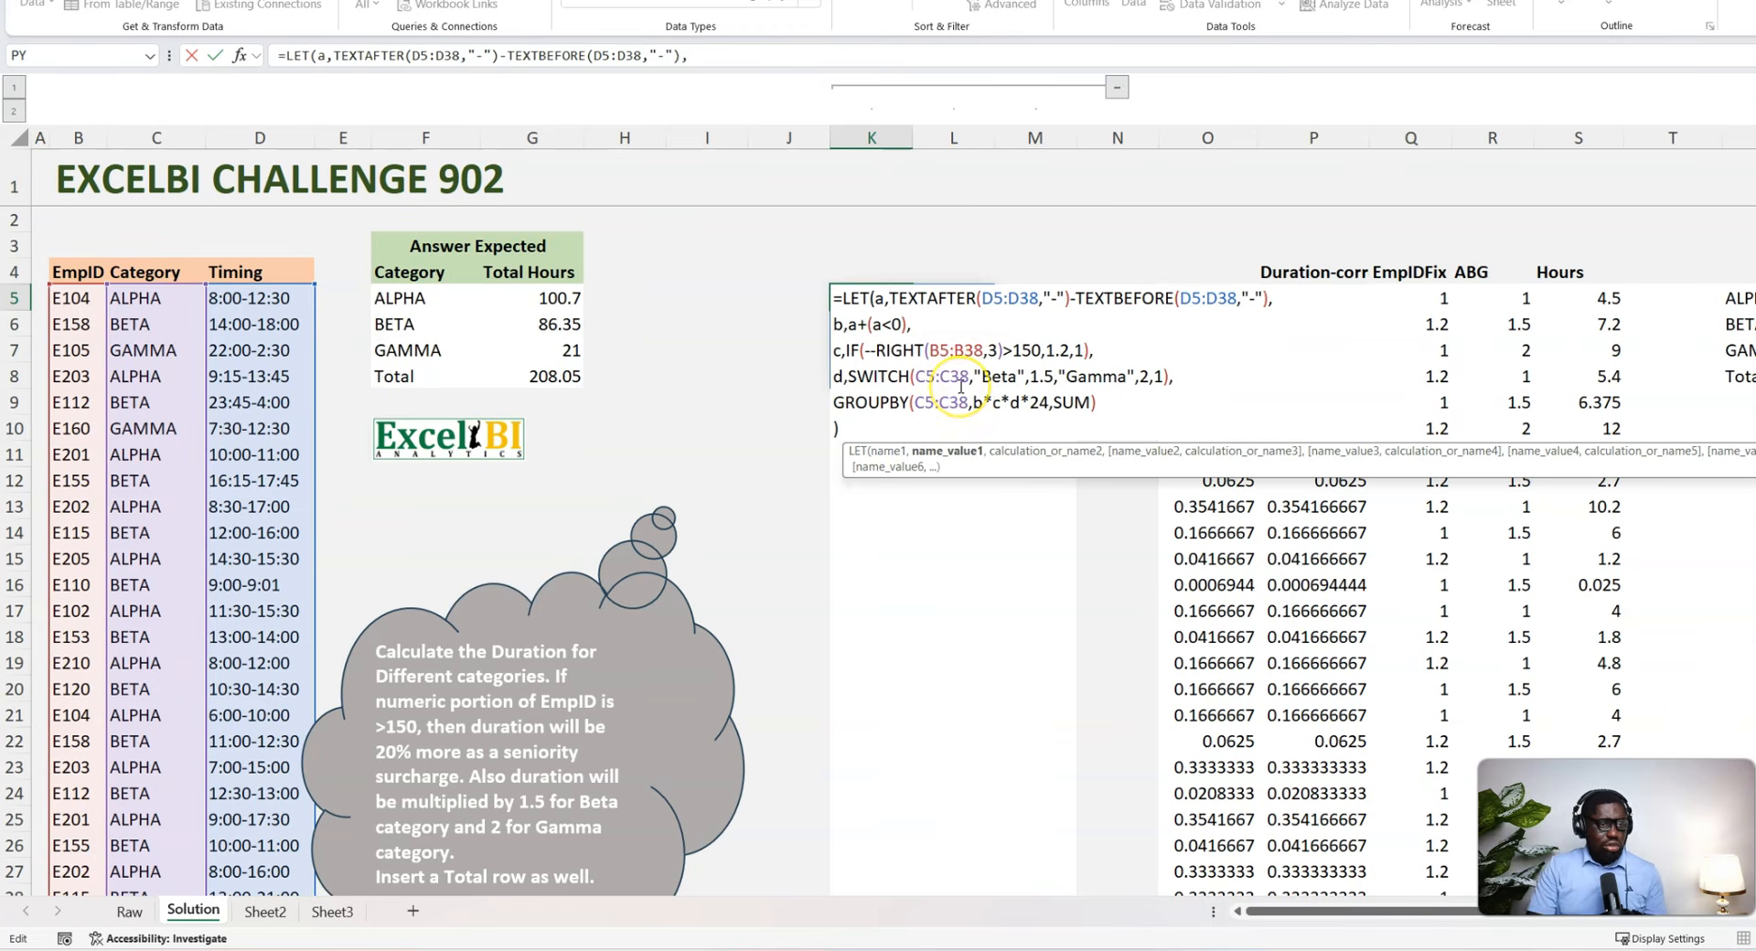
click(891, 299)
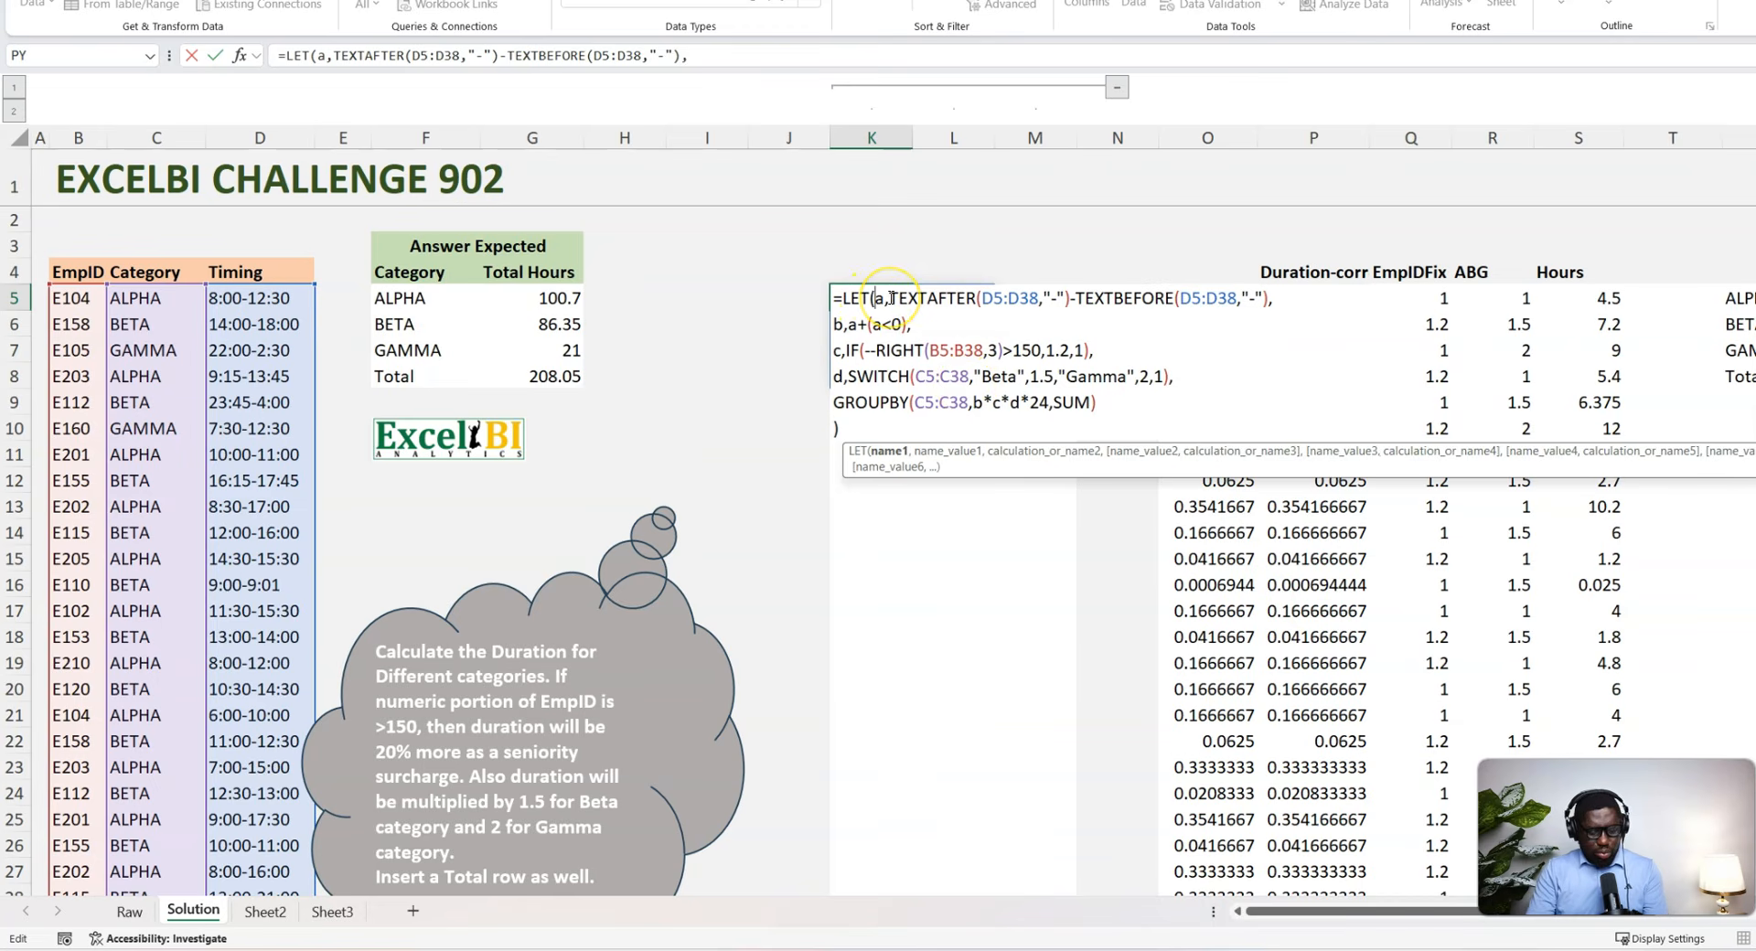
key(alt+Return)
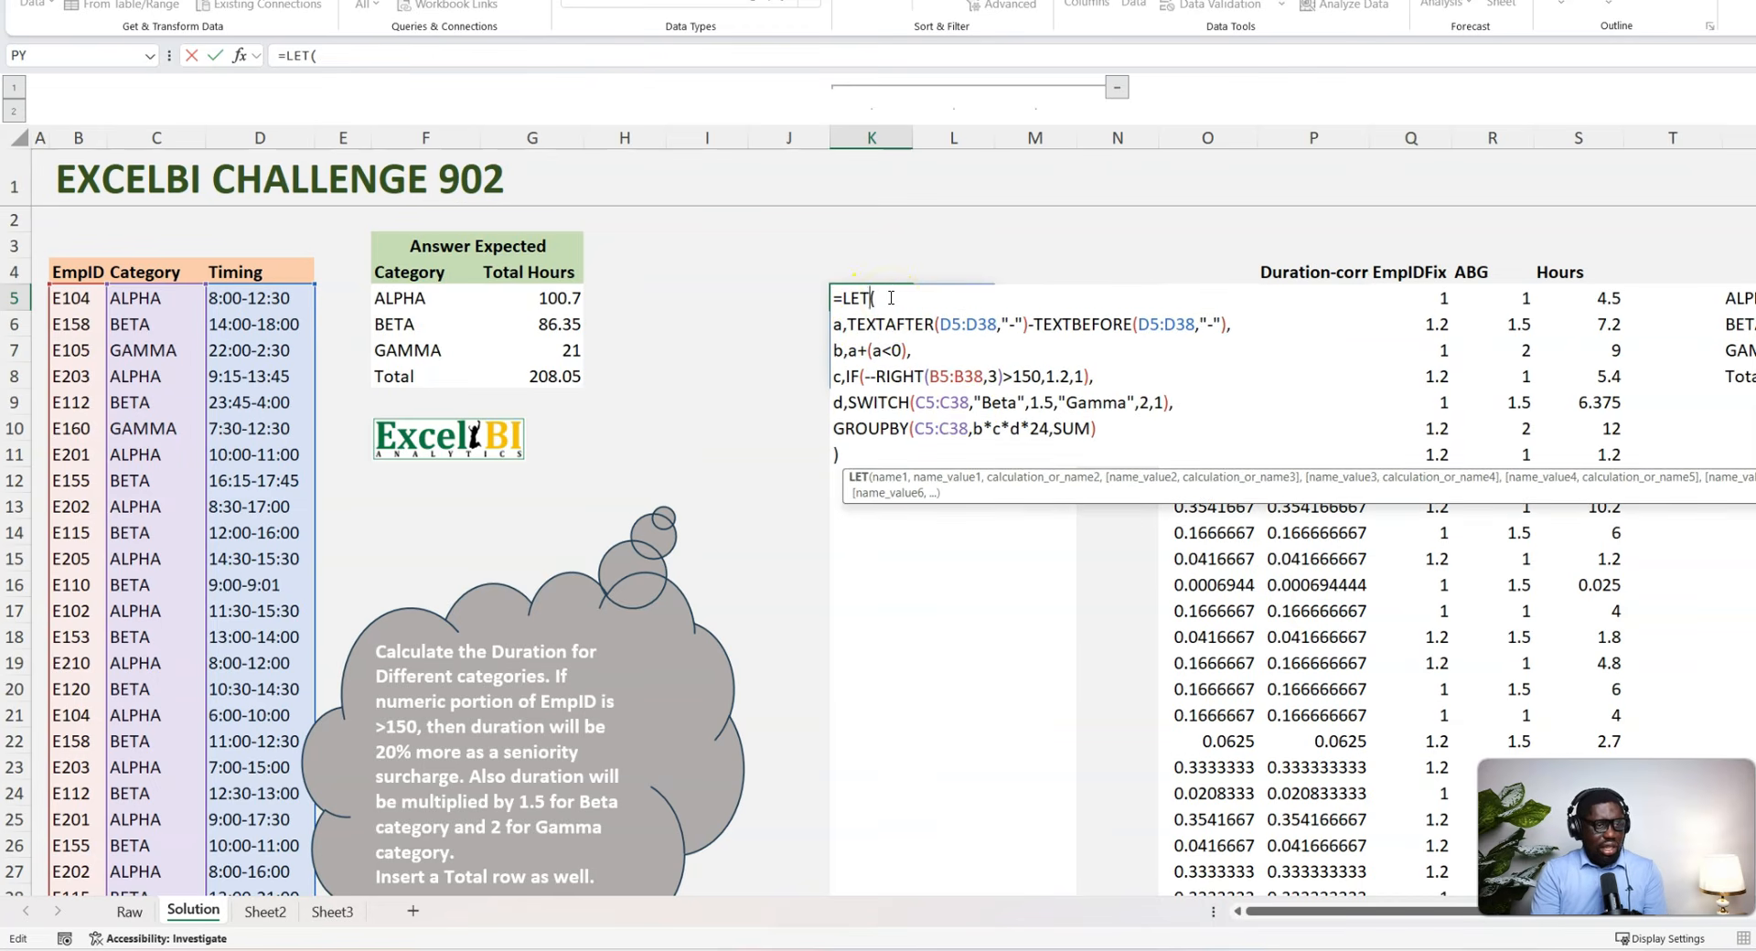
key(Right)
key(Right)
key(Left)
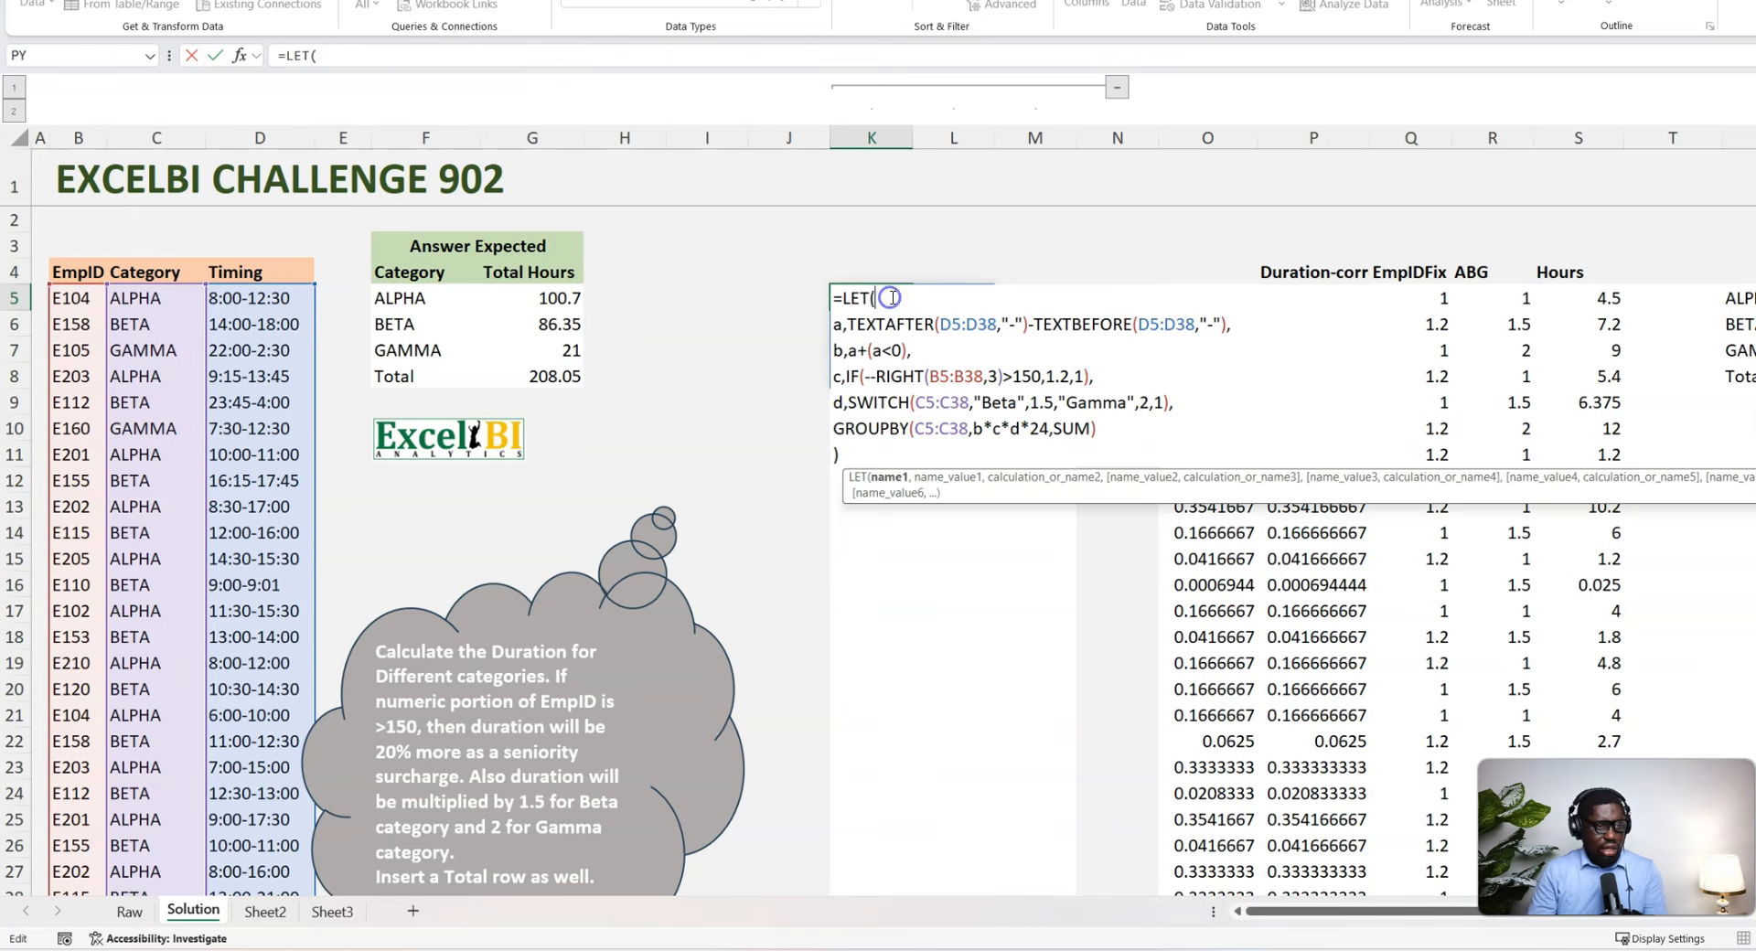
text(Emp)
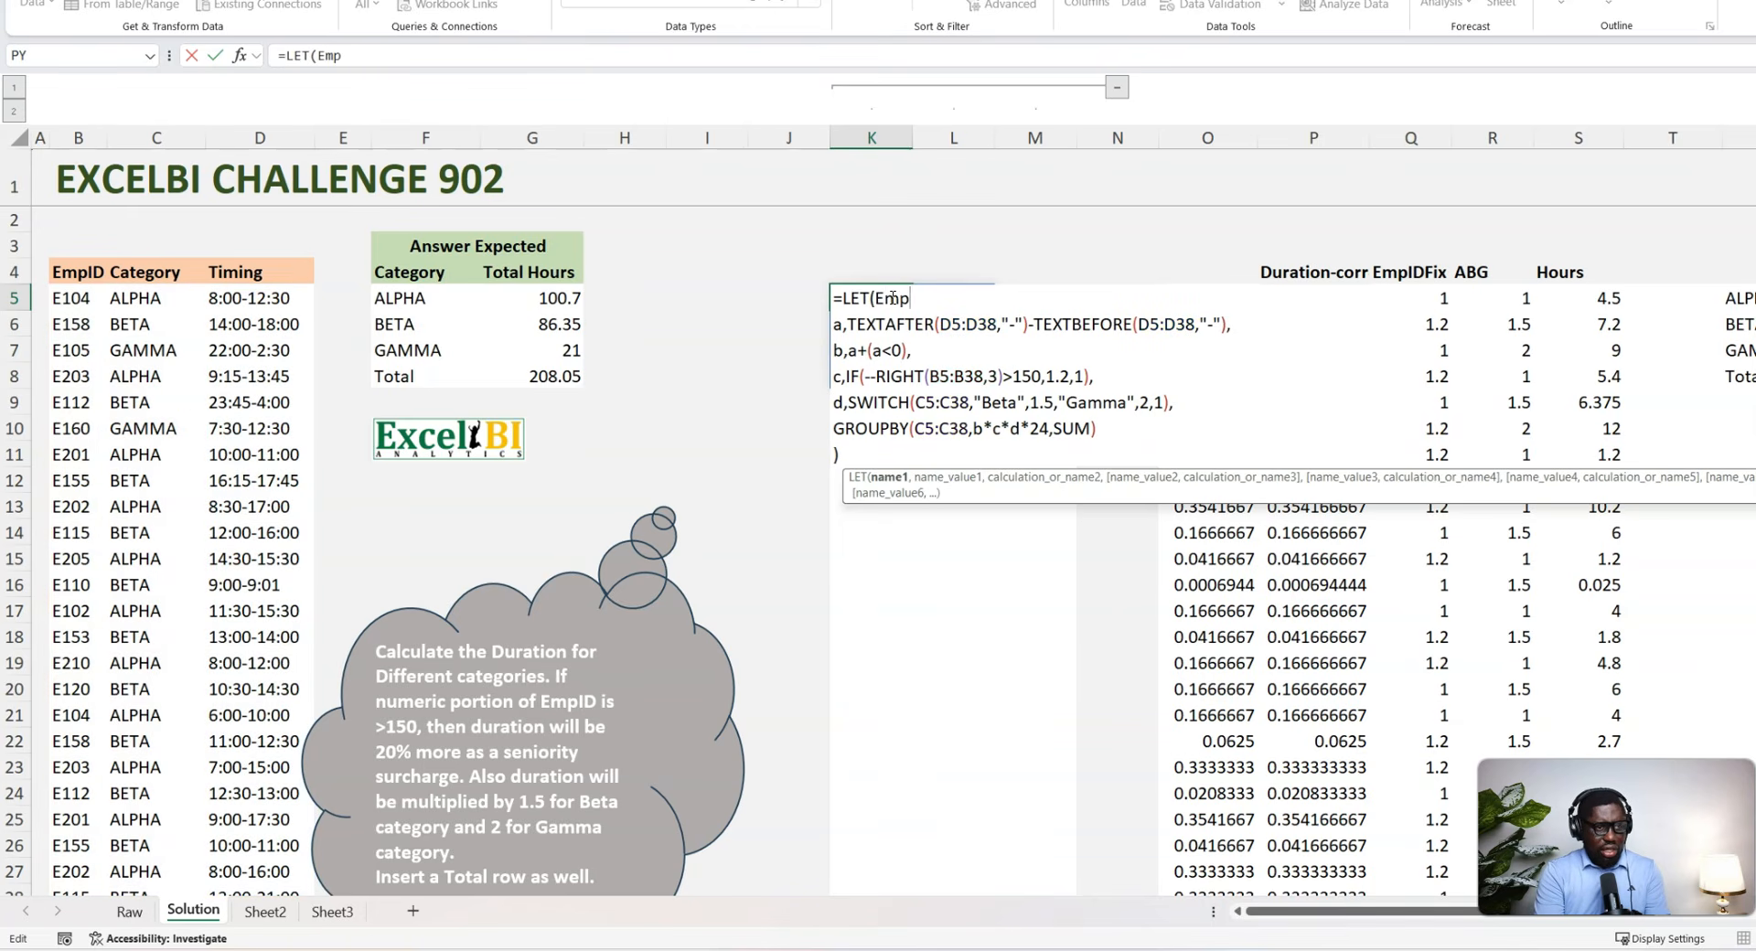
text(,)
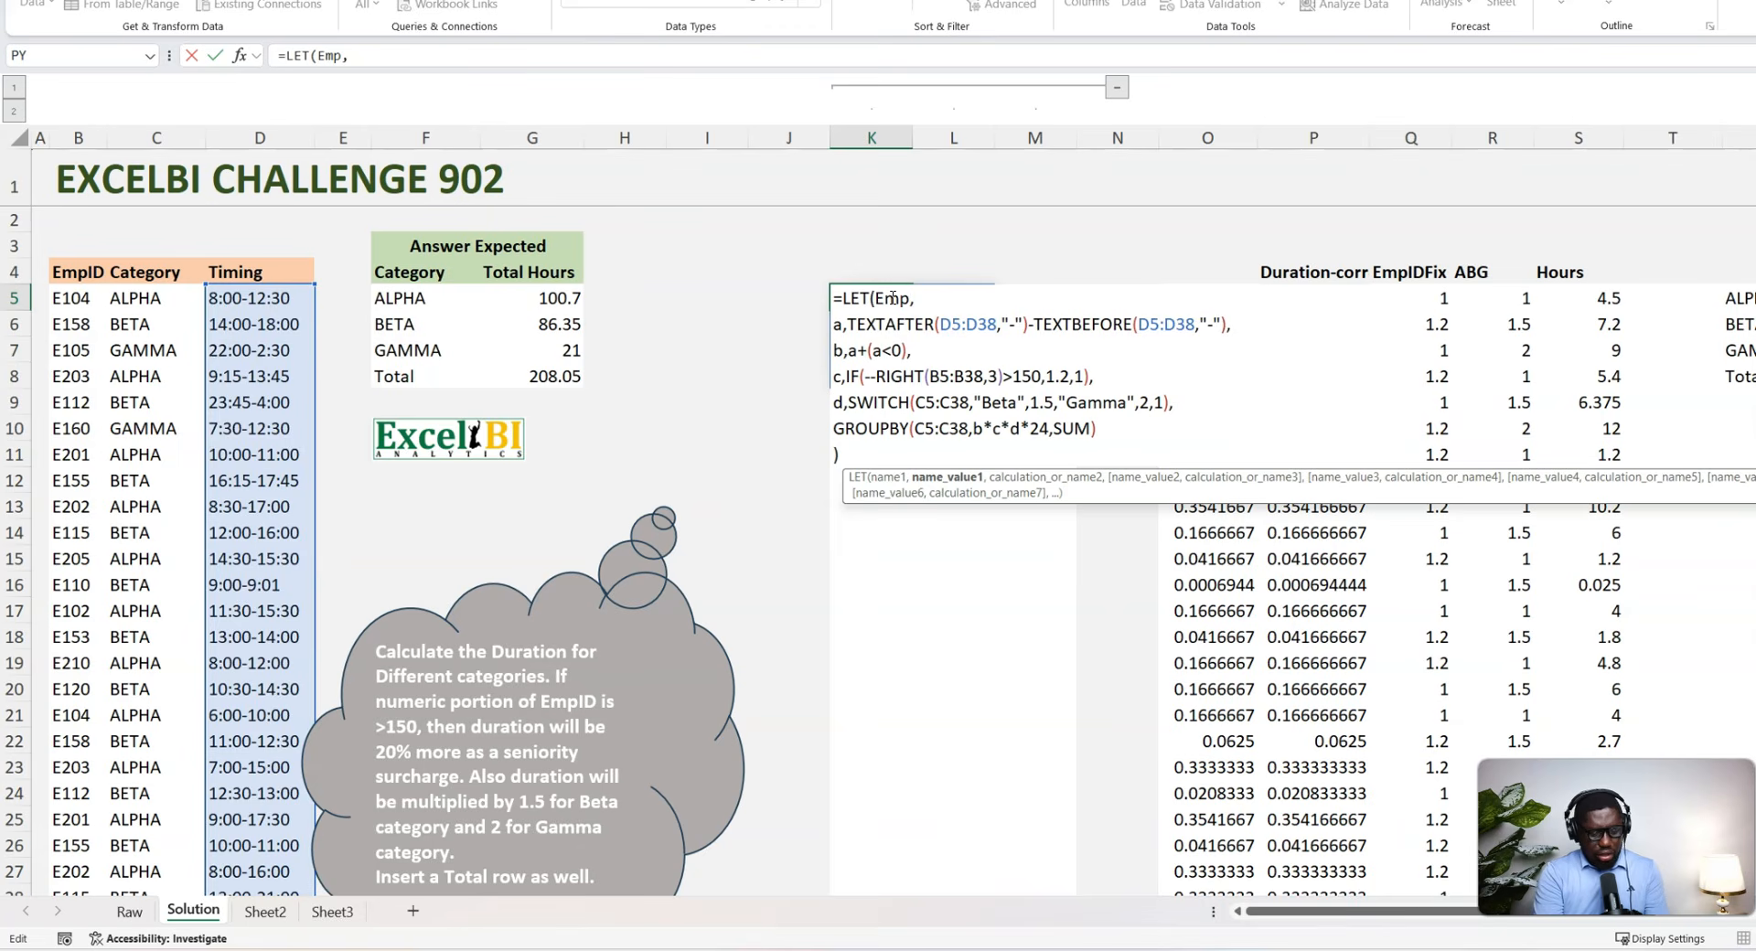
text(D5)
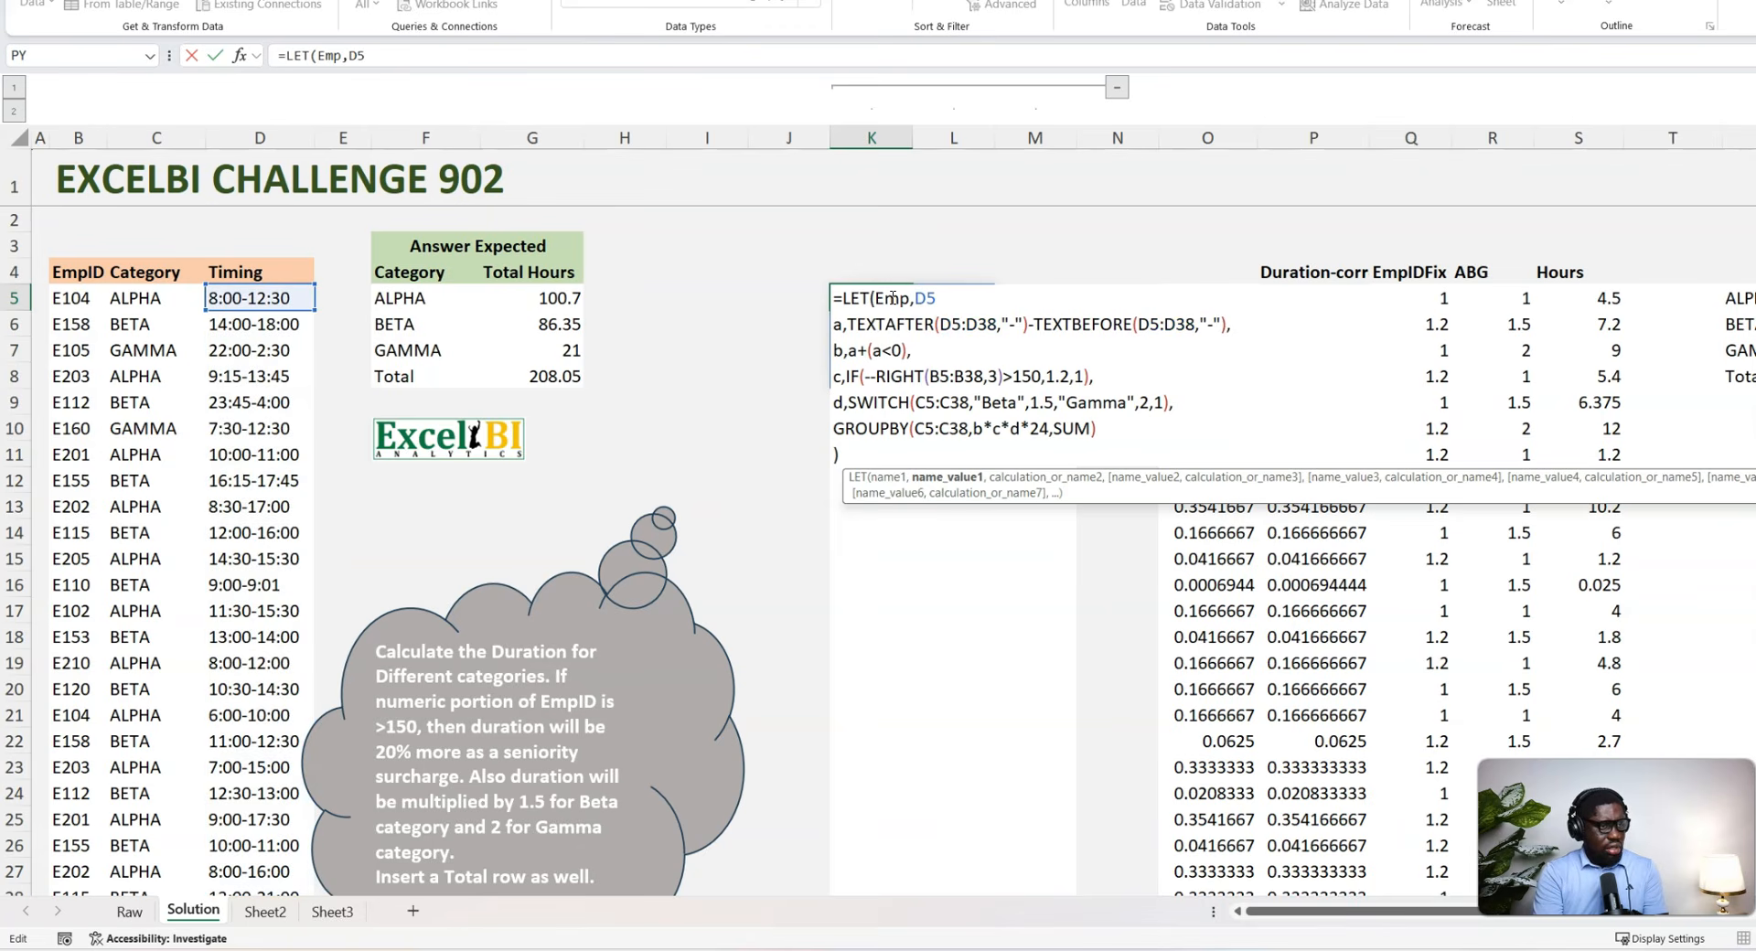
key(BackSpace)
key(BackSpace)
key(BackSpace)
key(BackSpace)
key(BackSpace)
key(BackSpace)
key(BackSpace)
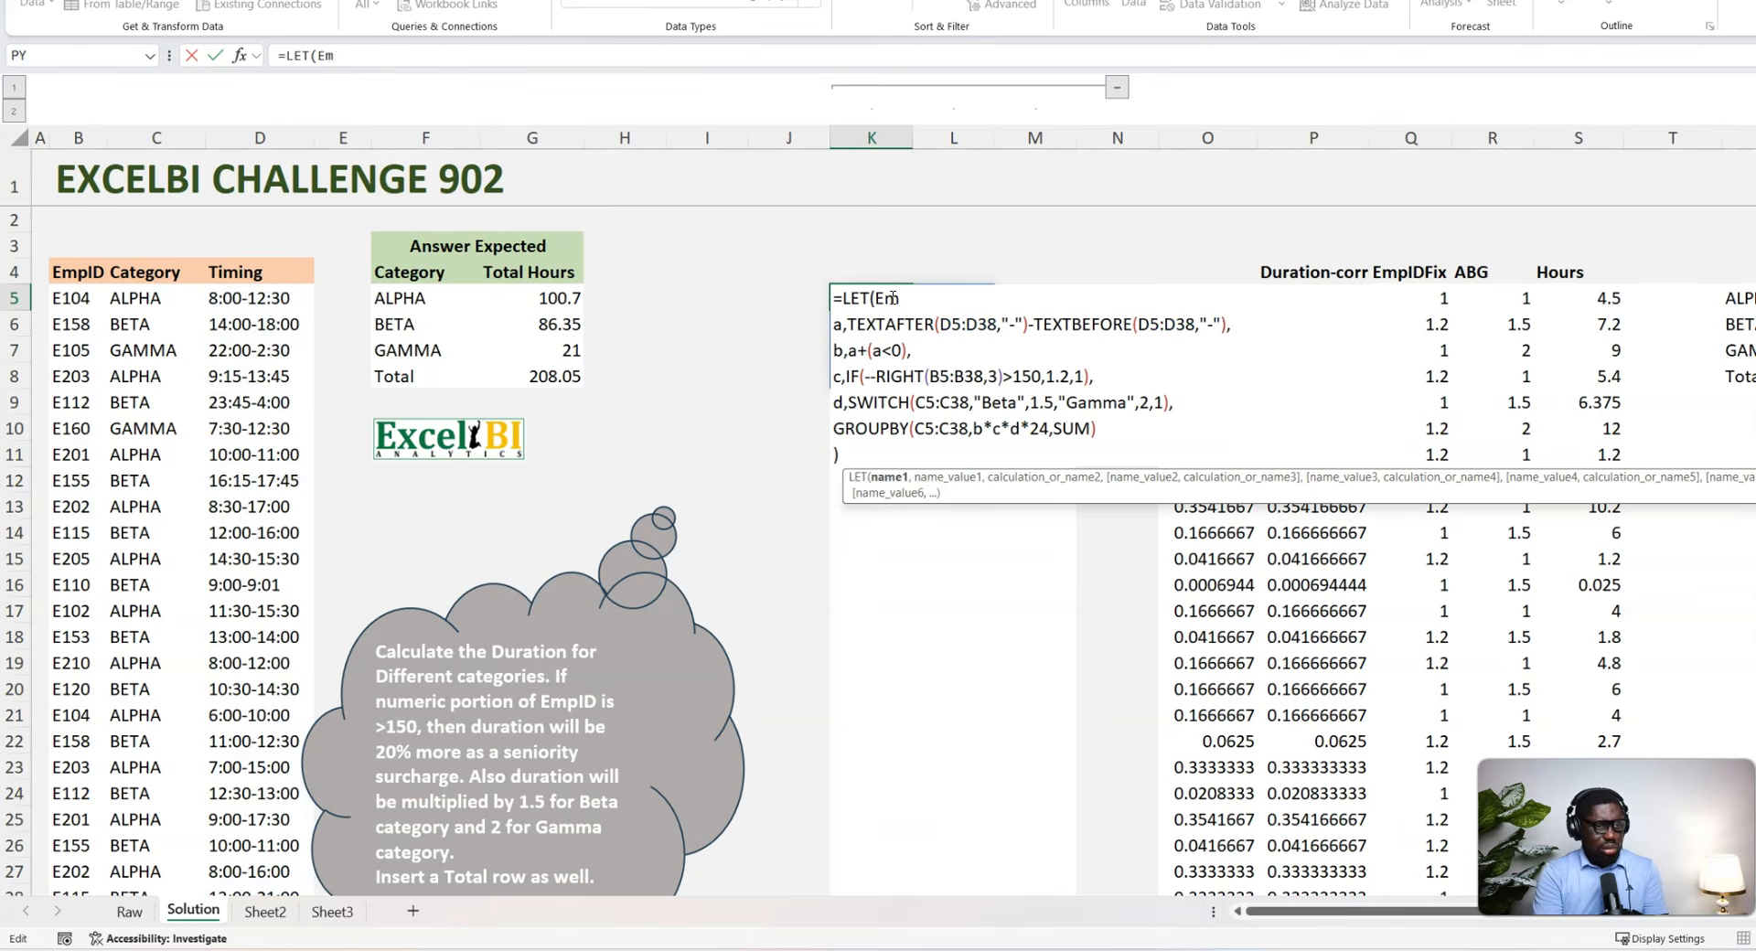
text(()
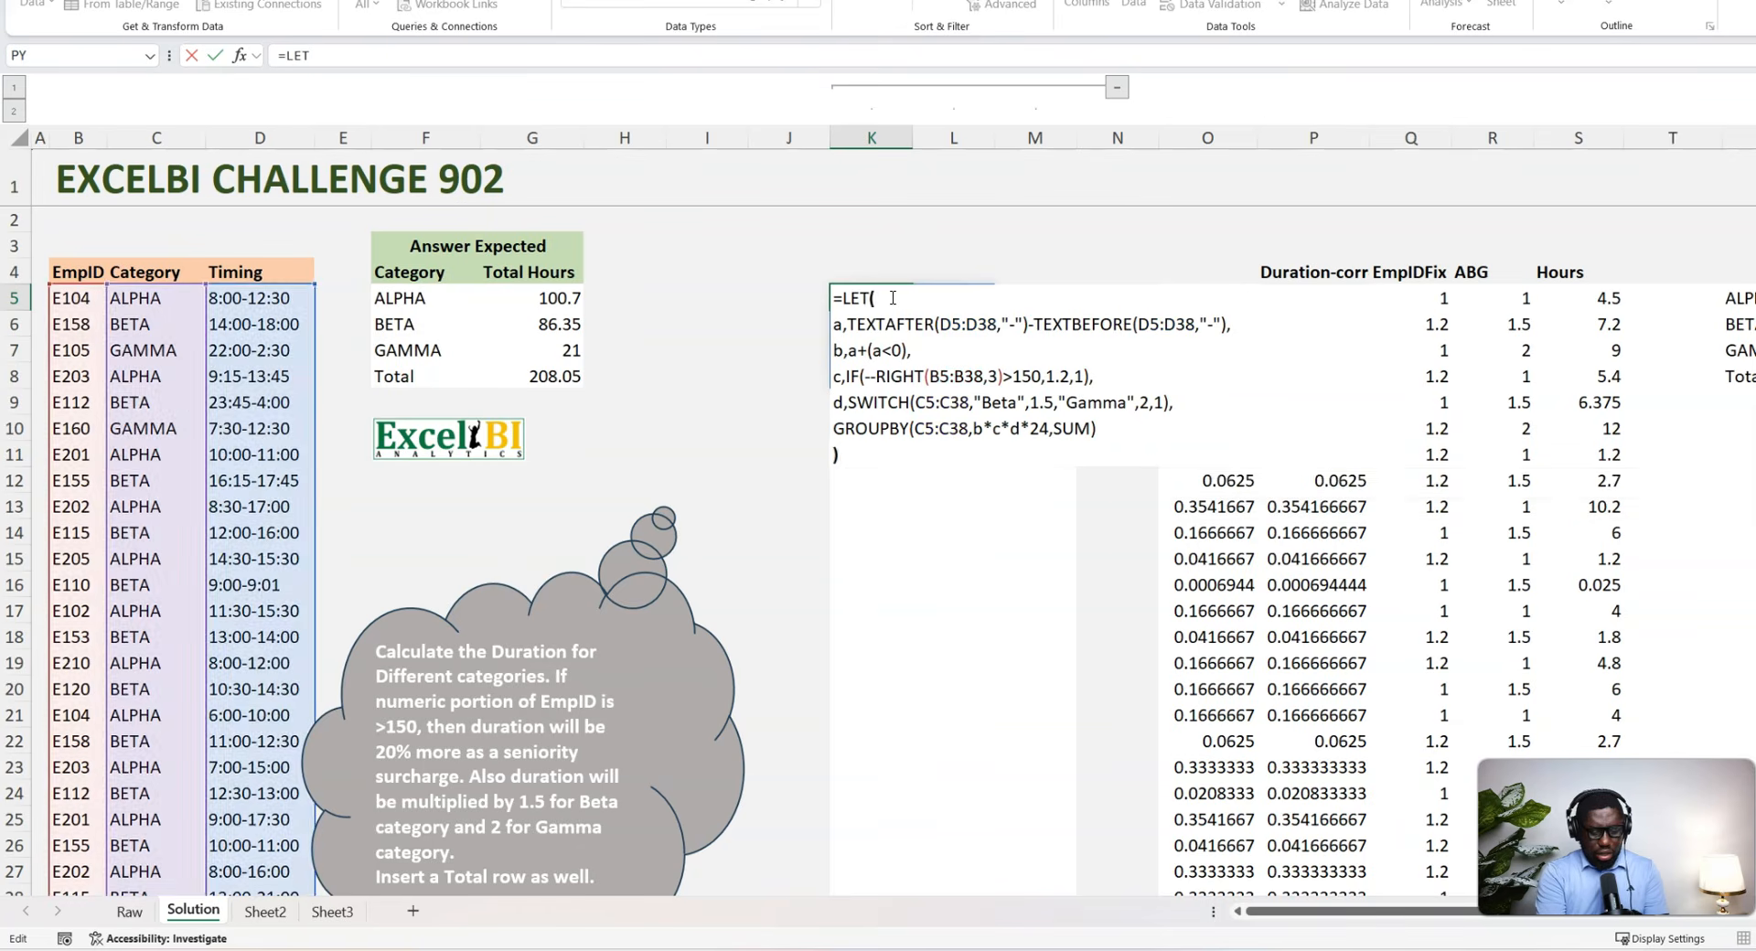
Step: Define the variables timing as D5:D38 and cat as C5:C38 at the start of the LET formula
text(timing,)
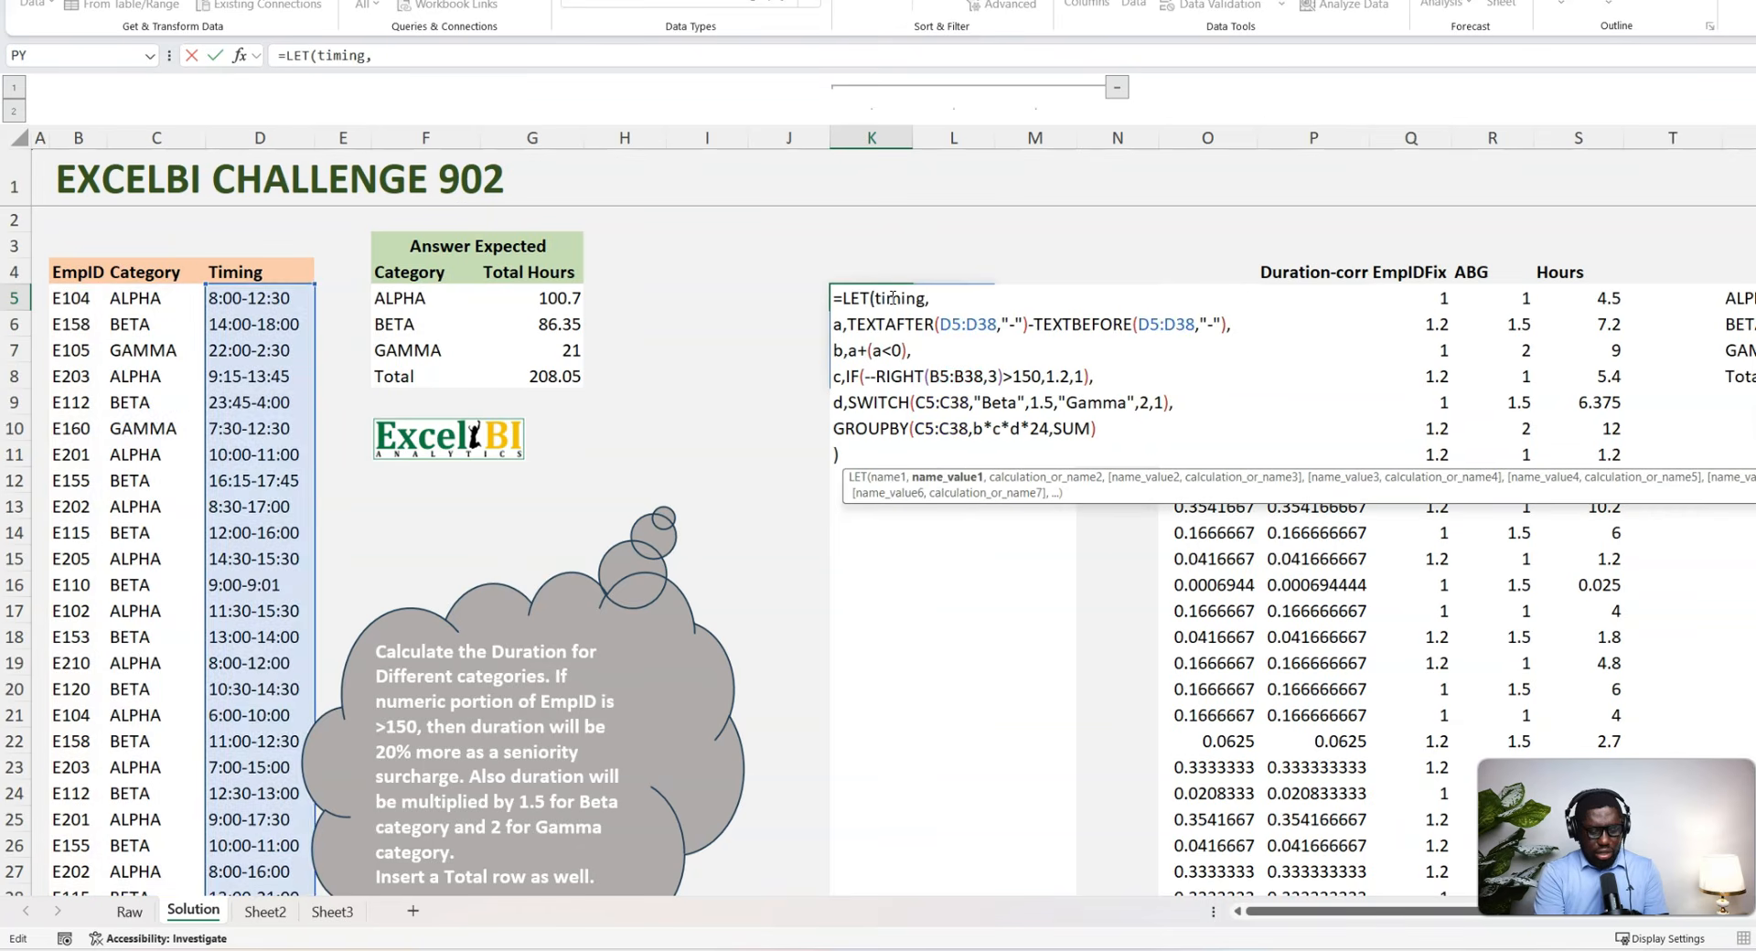
text(D5:D)
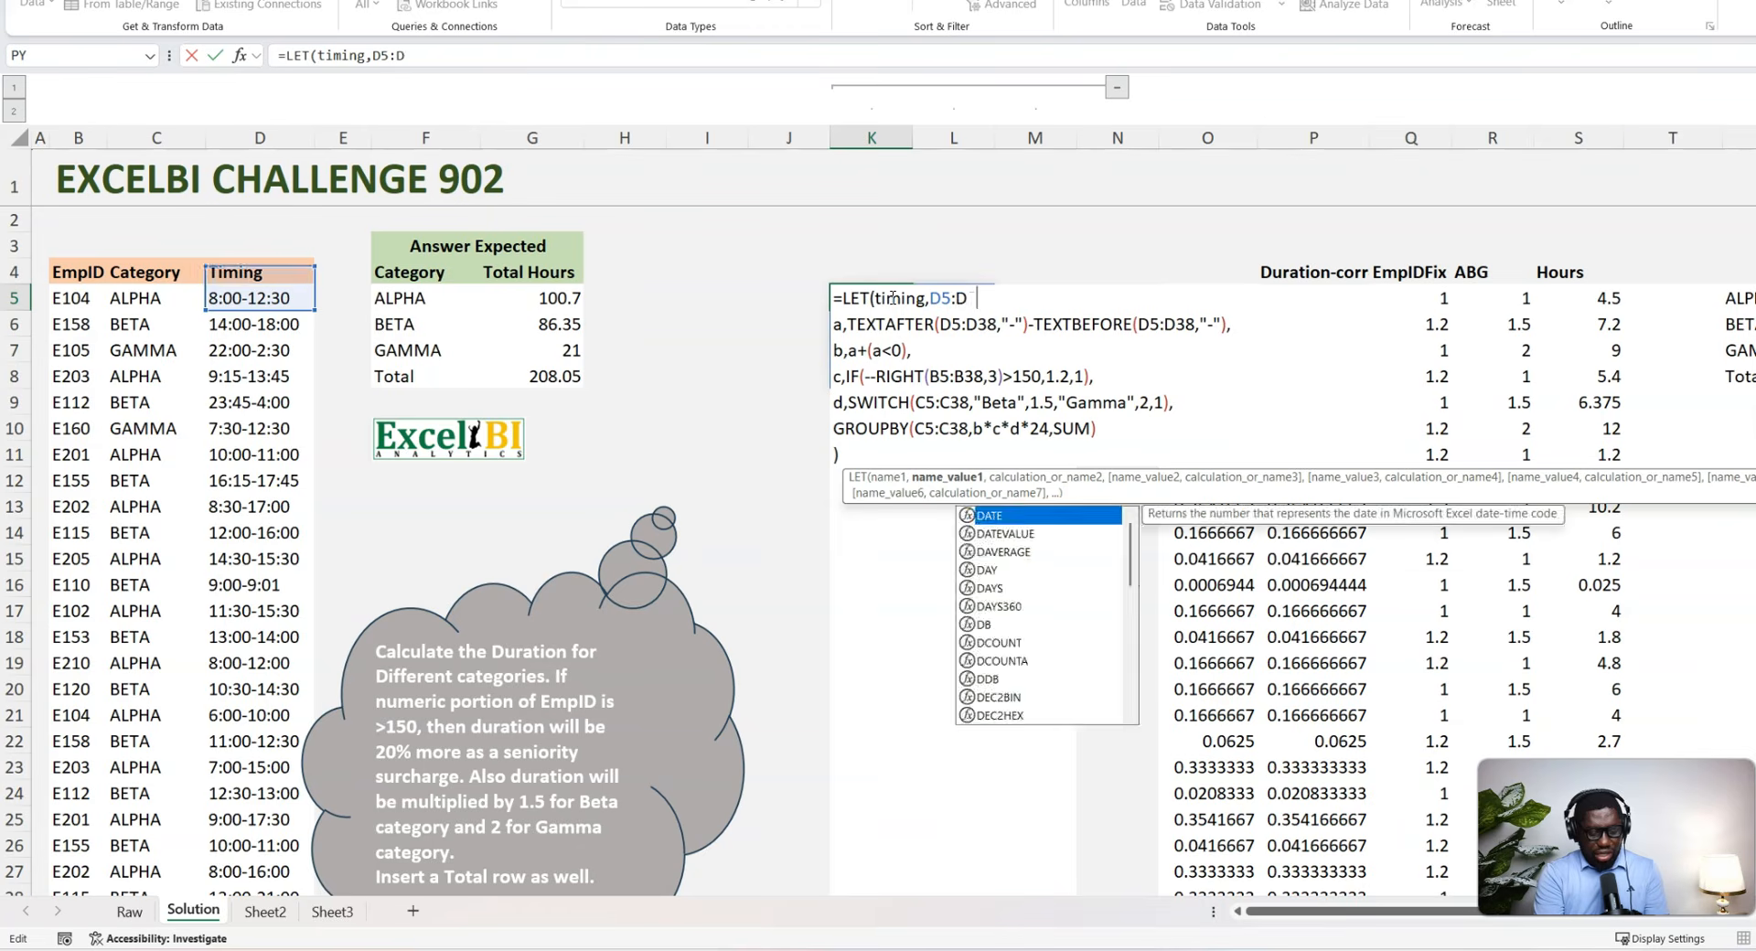
text(38,)
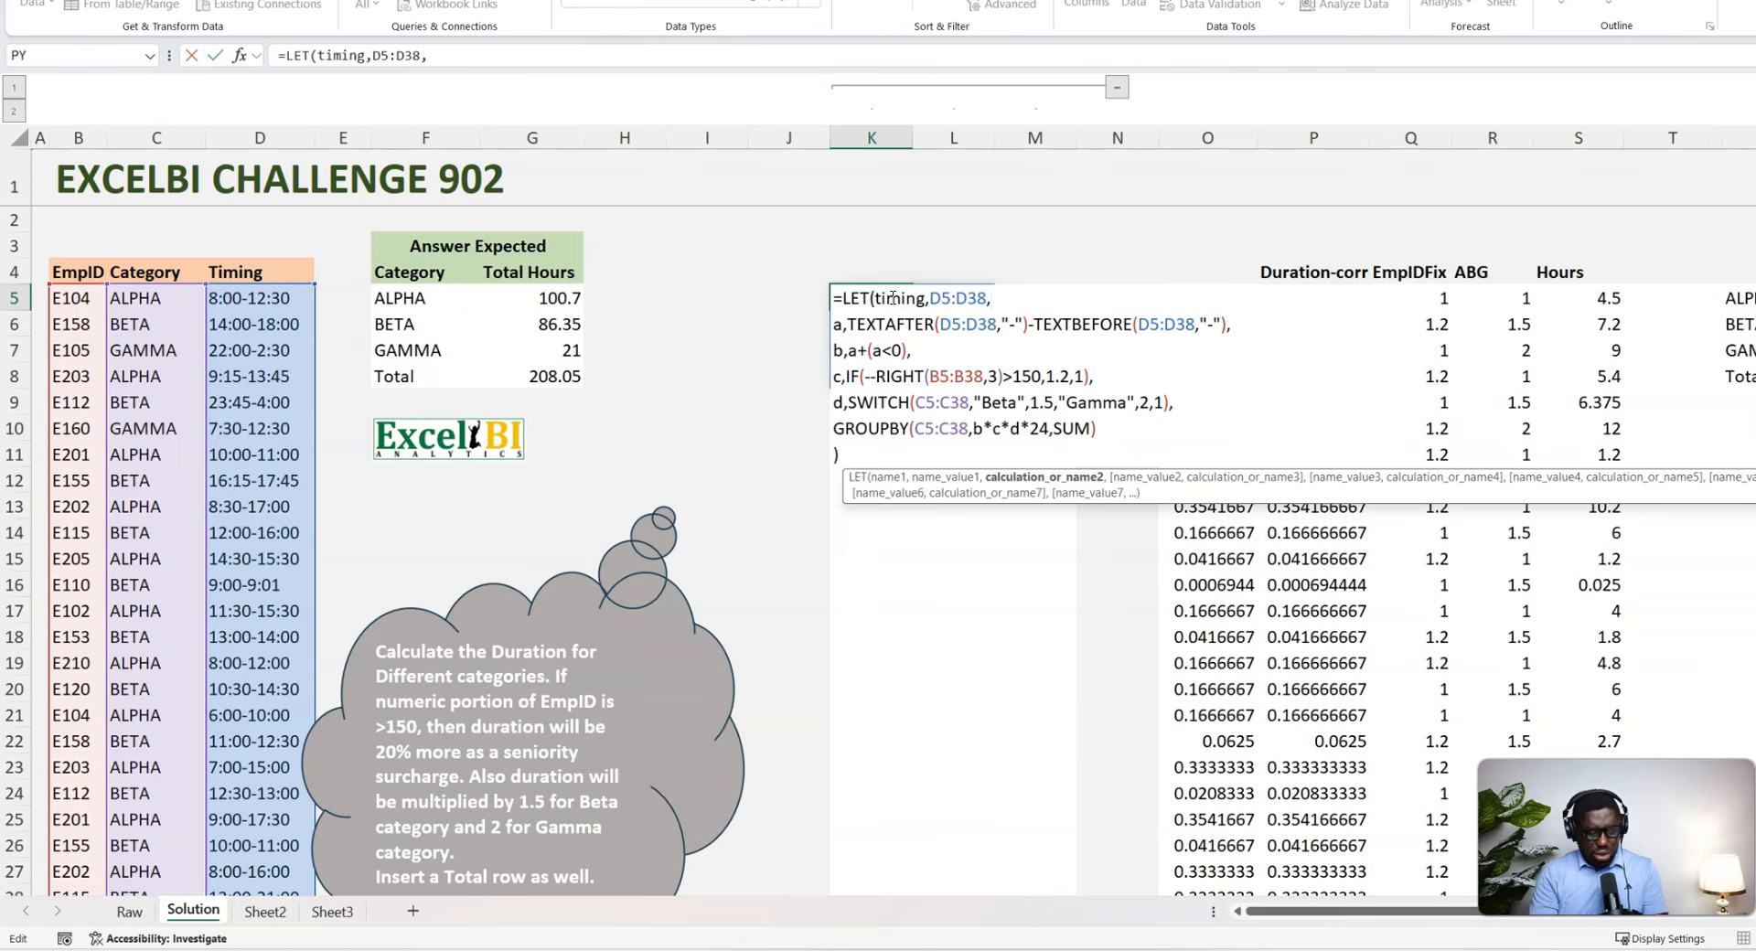
text(cat,)
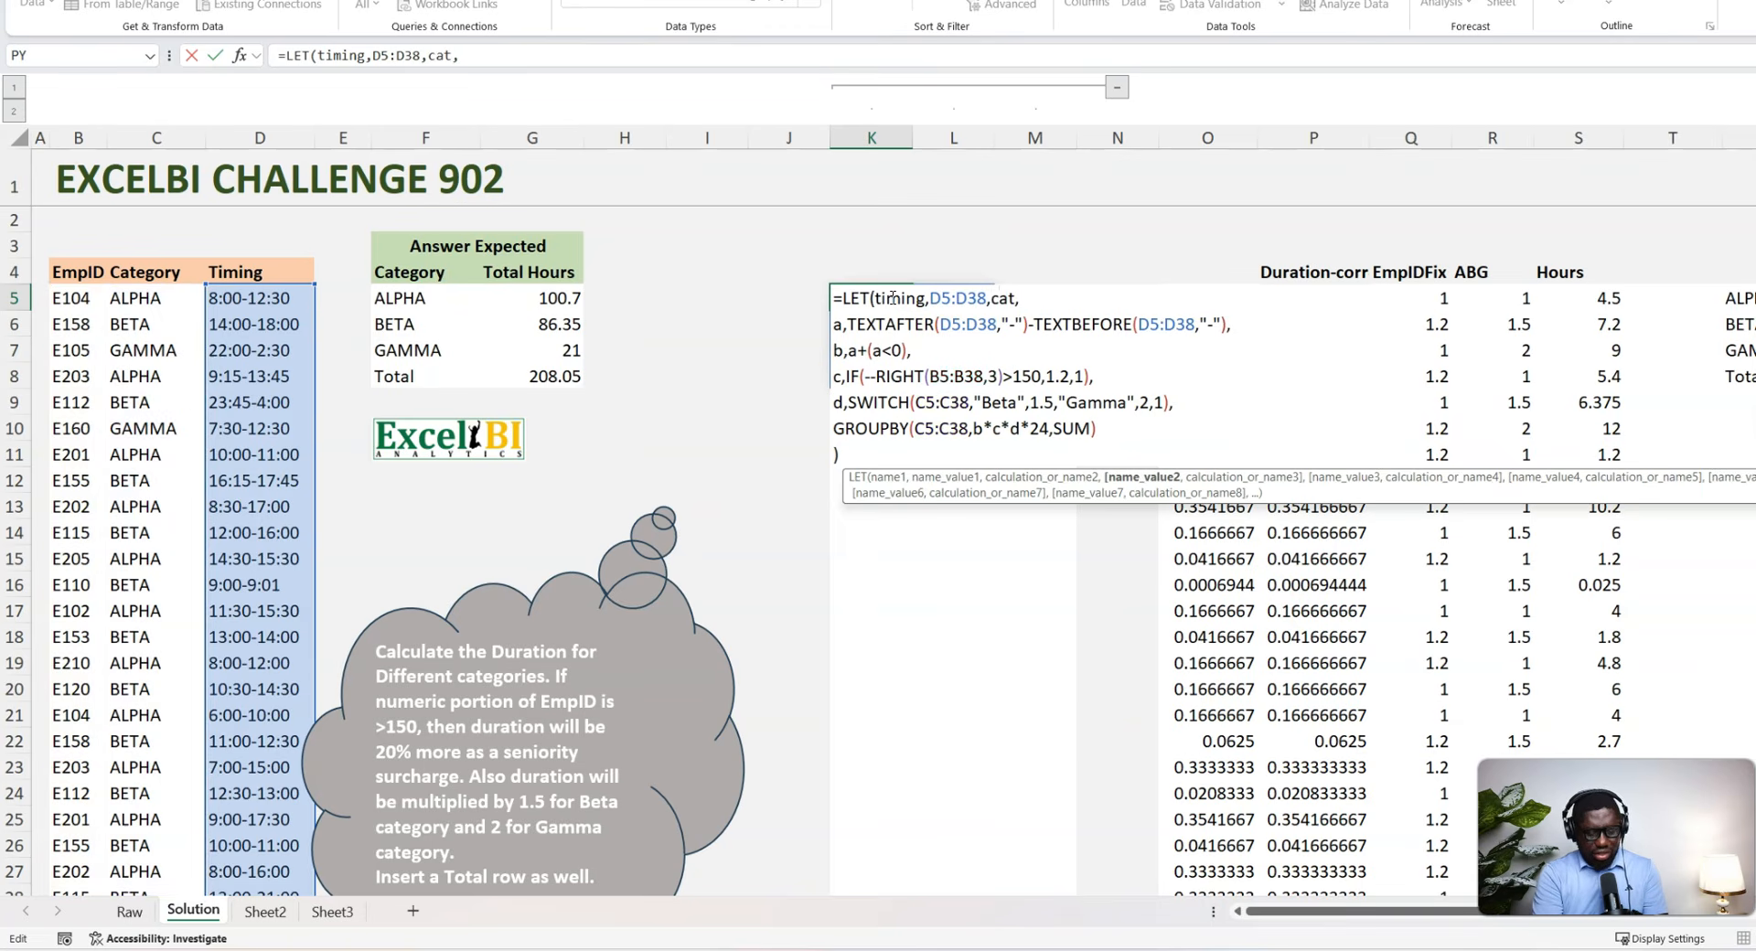
text(c5:c3)
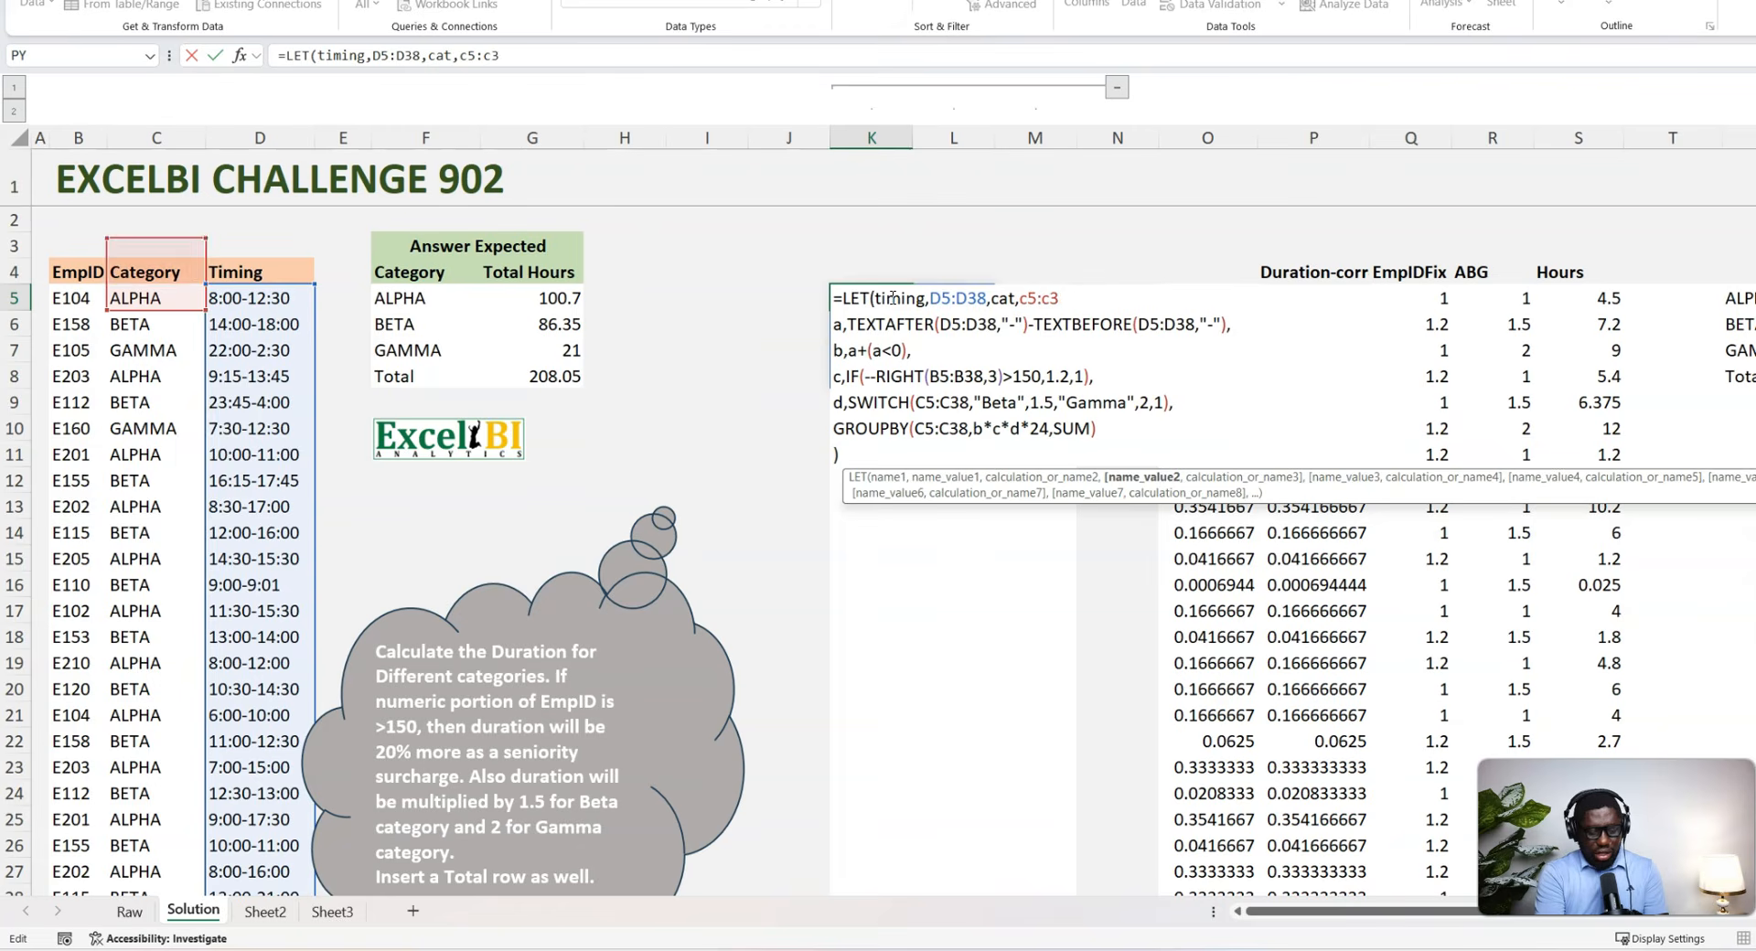
text(8,)
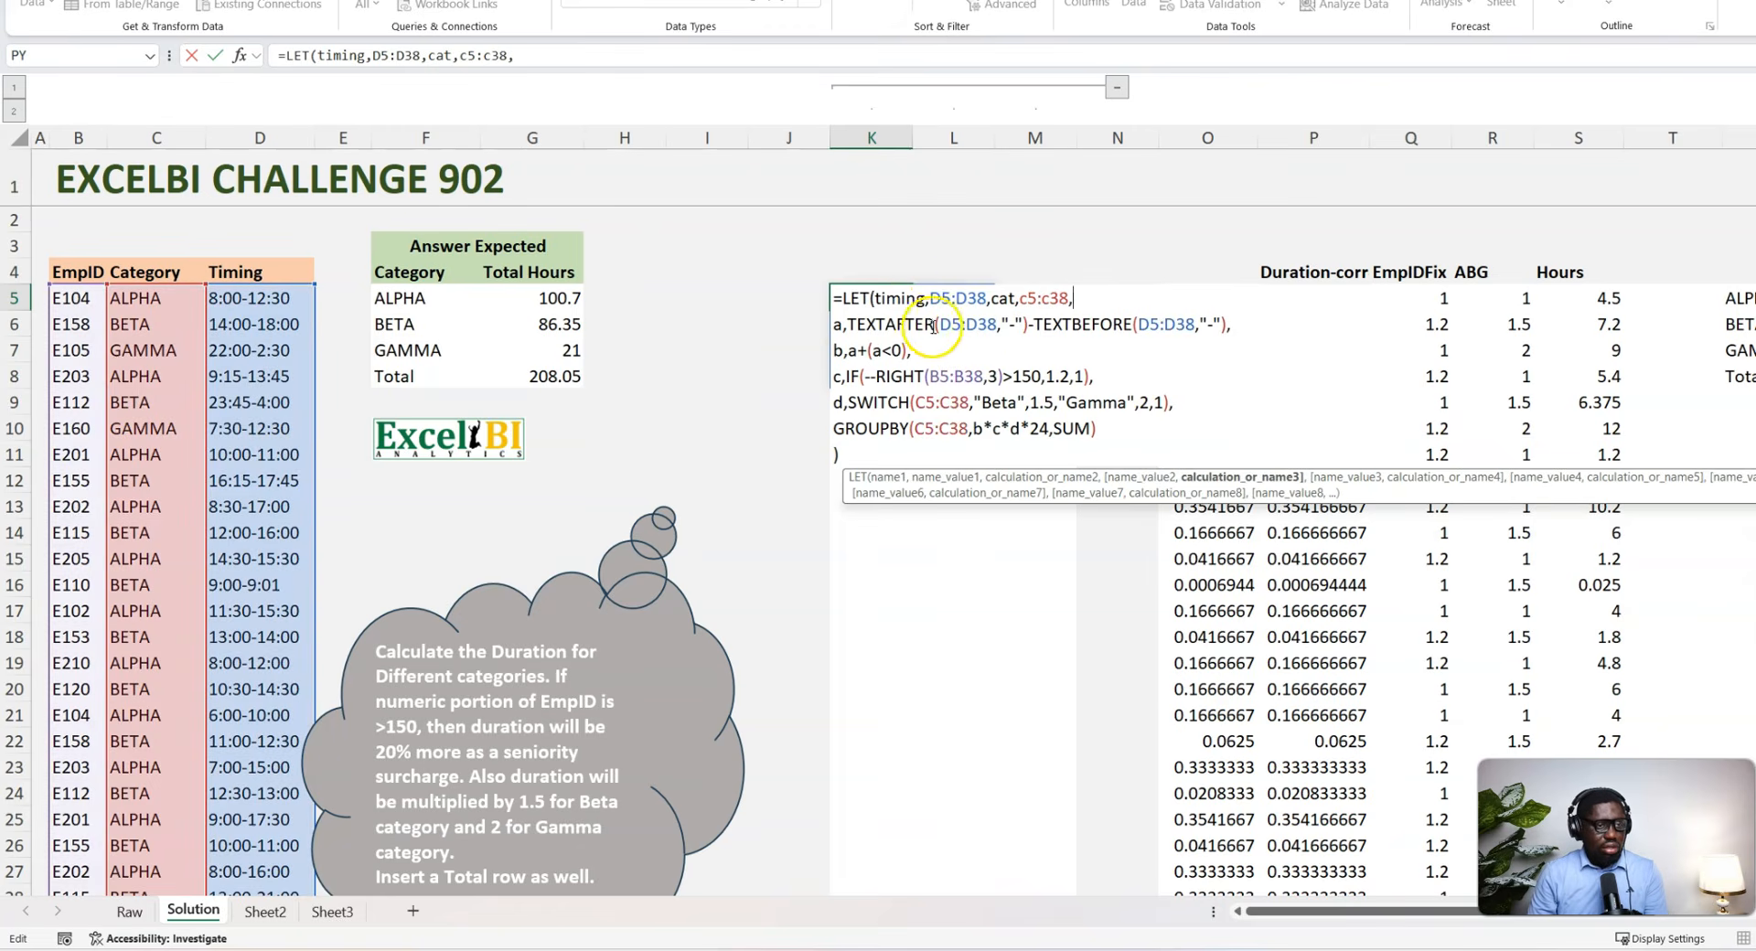
Step: Replace the D5:D38 references in variable a's TEXTAFTER and TEXTBEFORE functions with the variable timing
drag(940, 324, 995, 331)
text(timing)
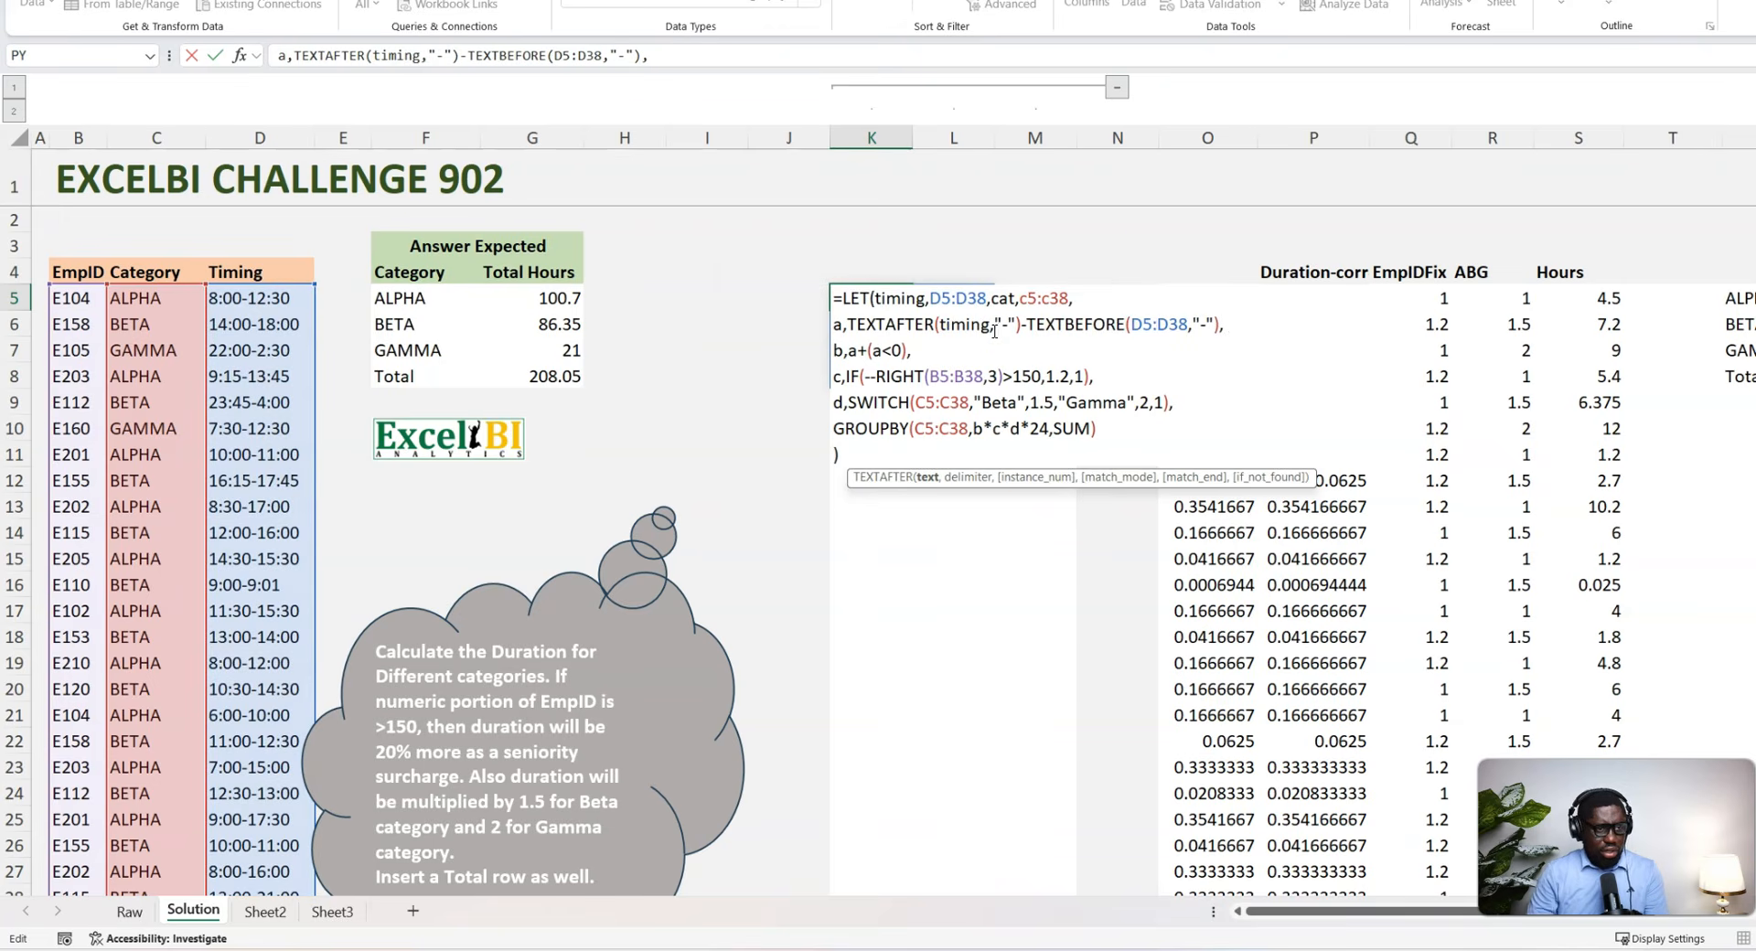
drag(1132, 323, 1185, 331)
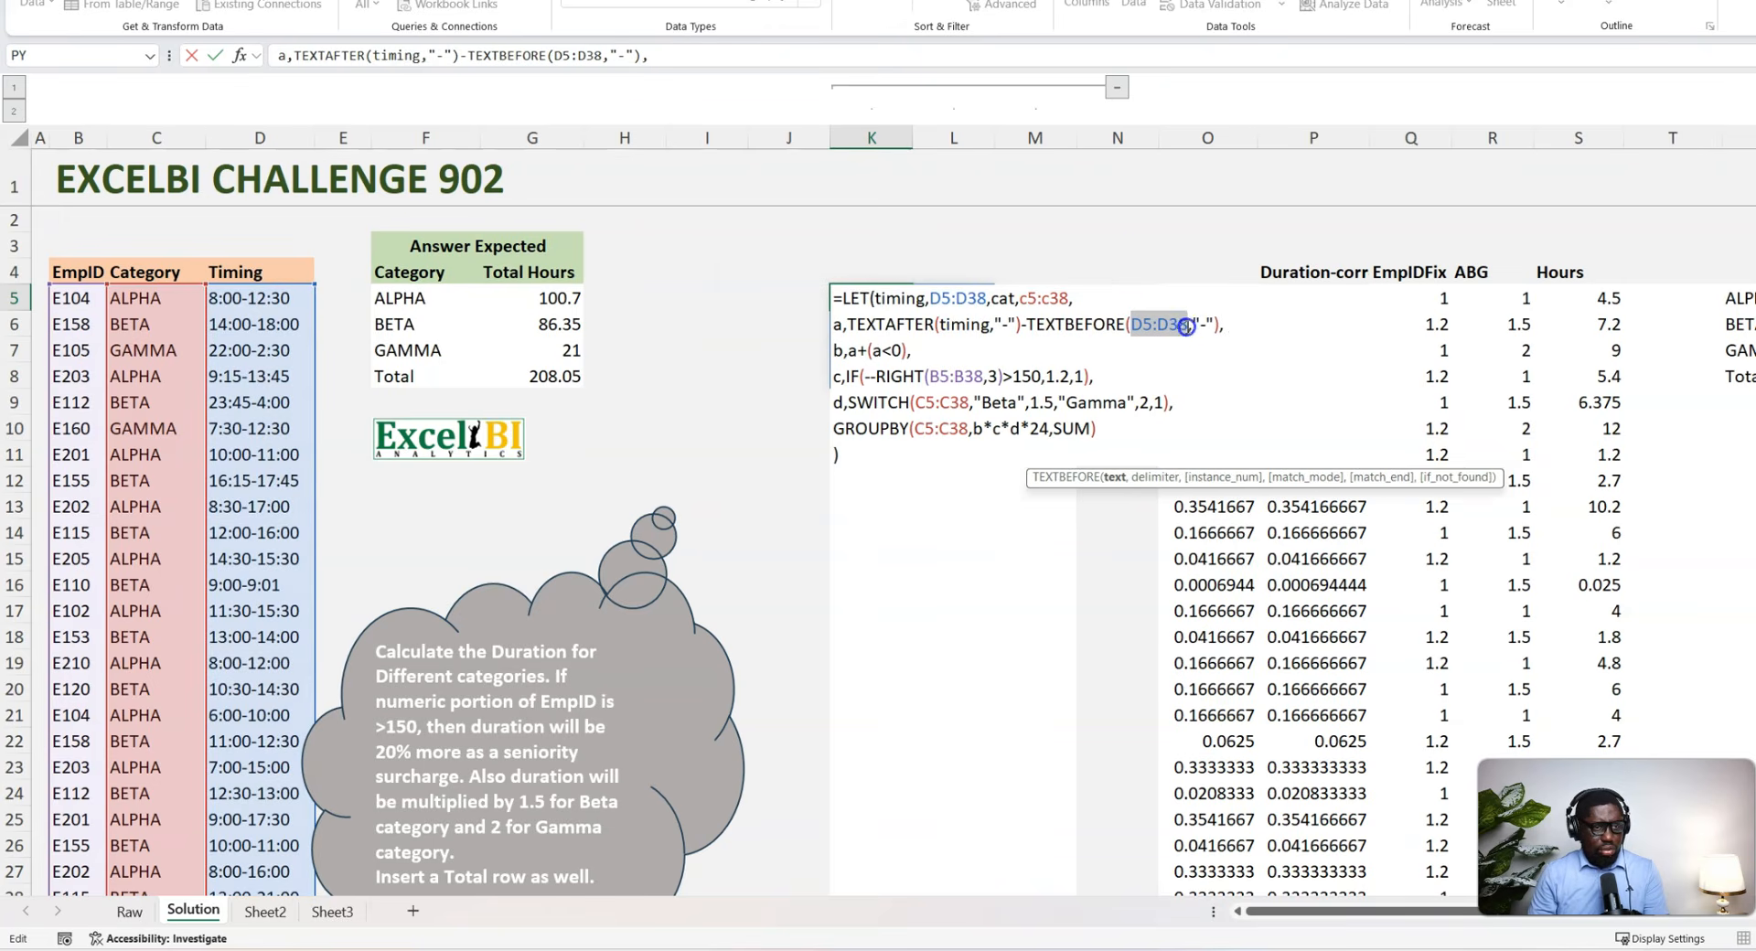
text(timing)
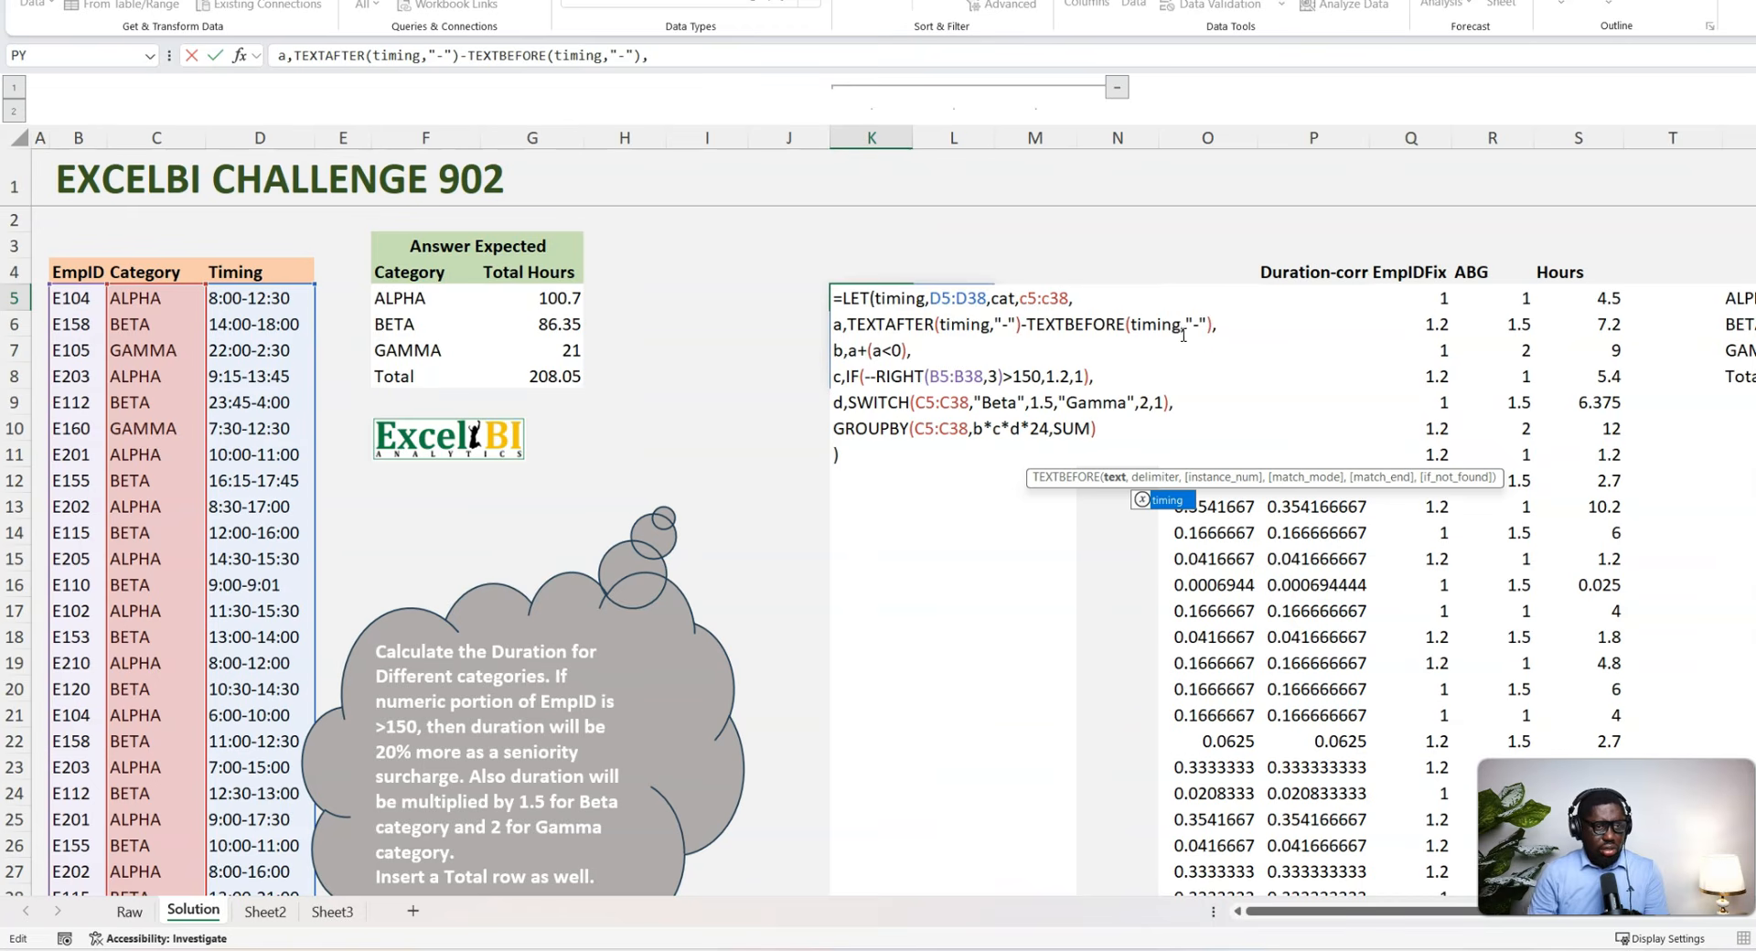
double_click(1167, 502)
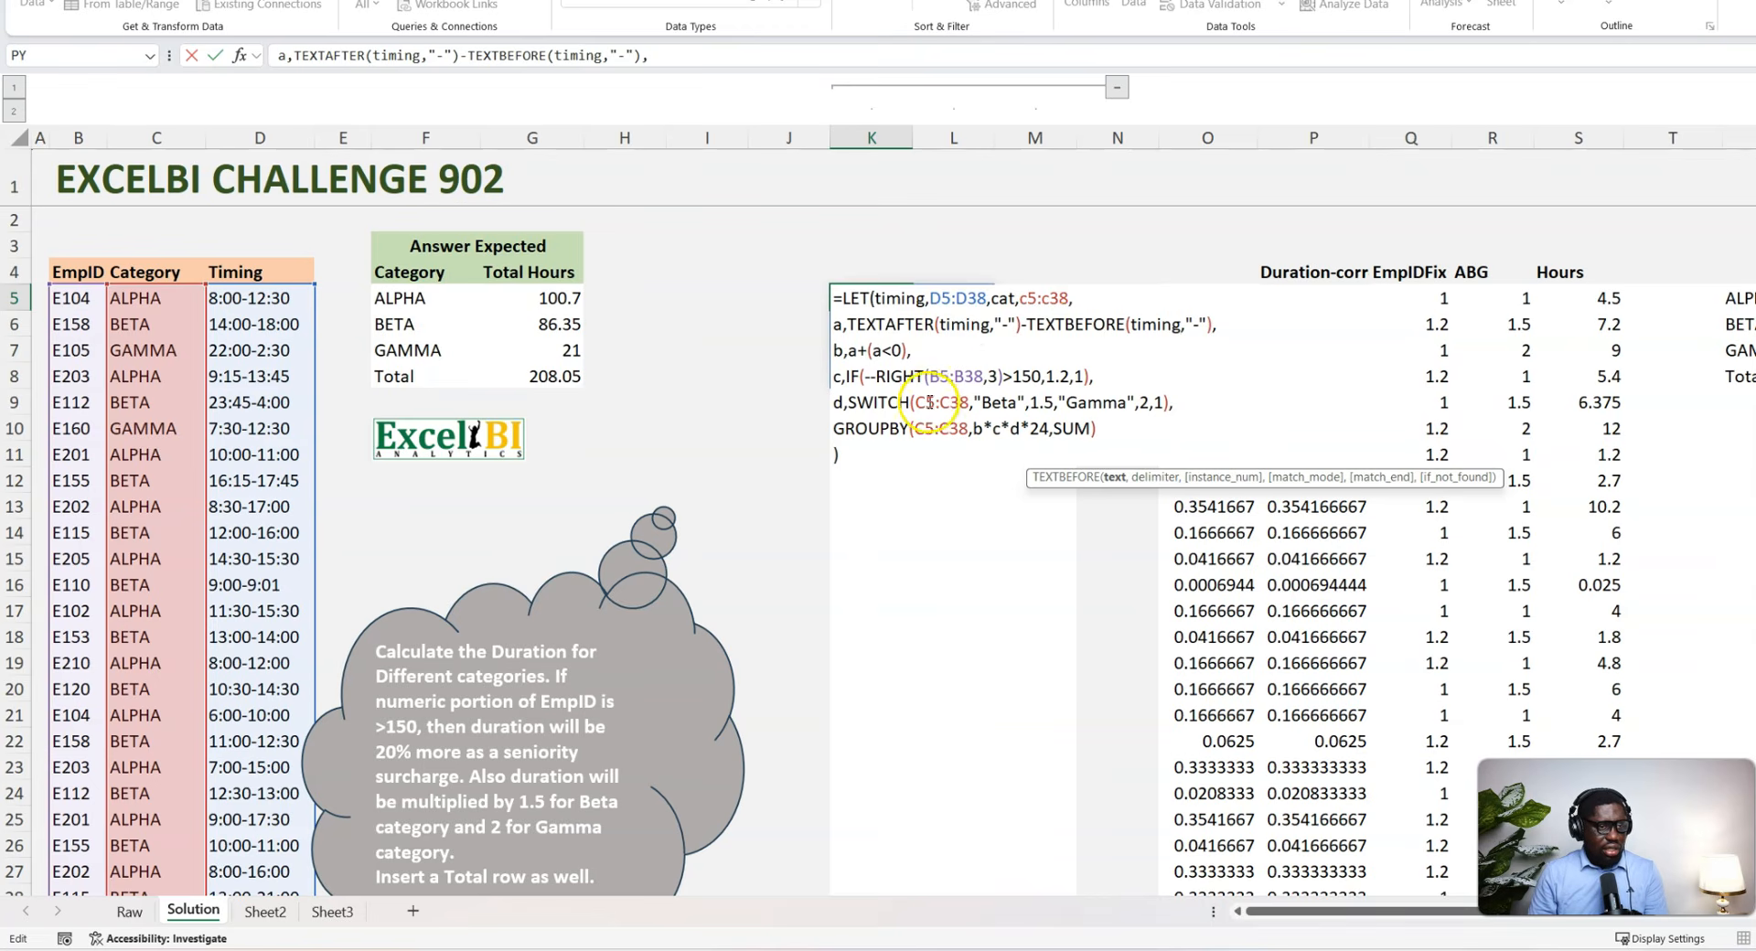
Step: Replace C5:C38 with the variable cat in the SWITCH and GROUPBY functions, and enter the updated formula in K5
drag(919, 402, 966, 405)
text(cat)
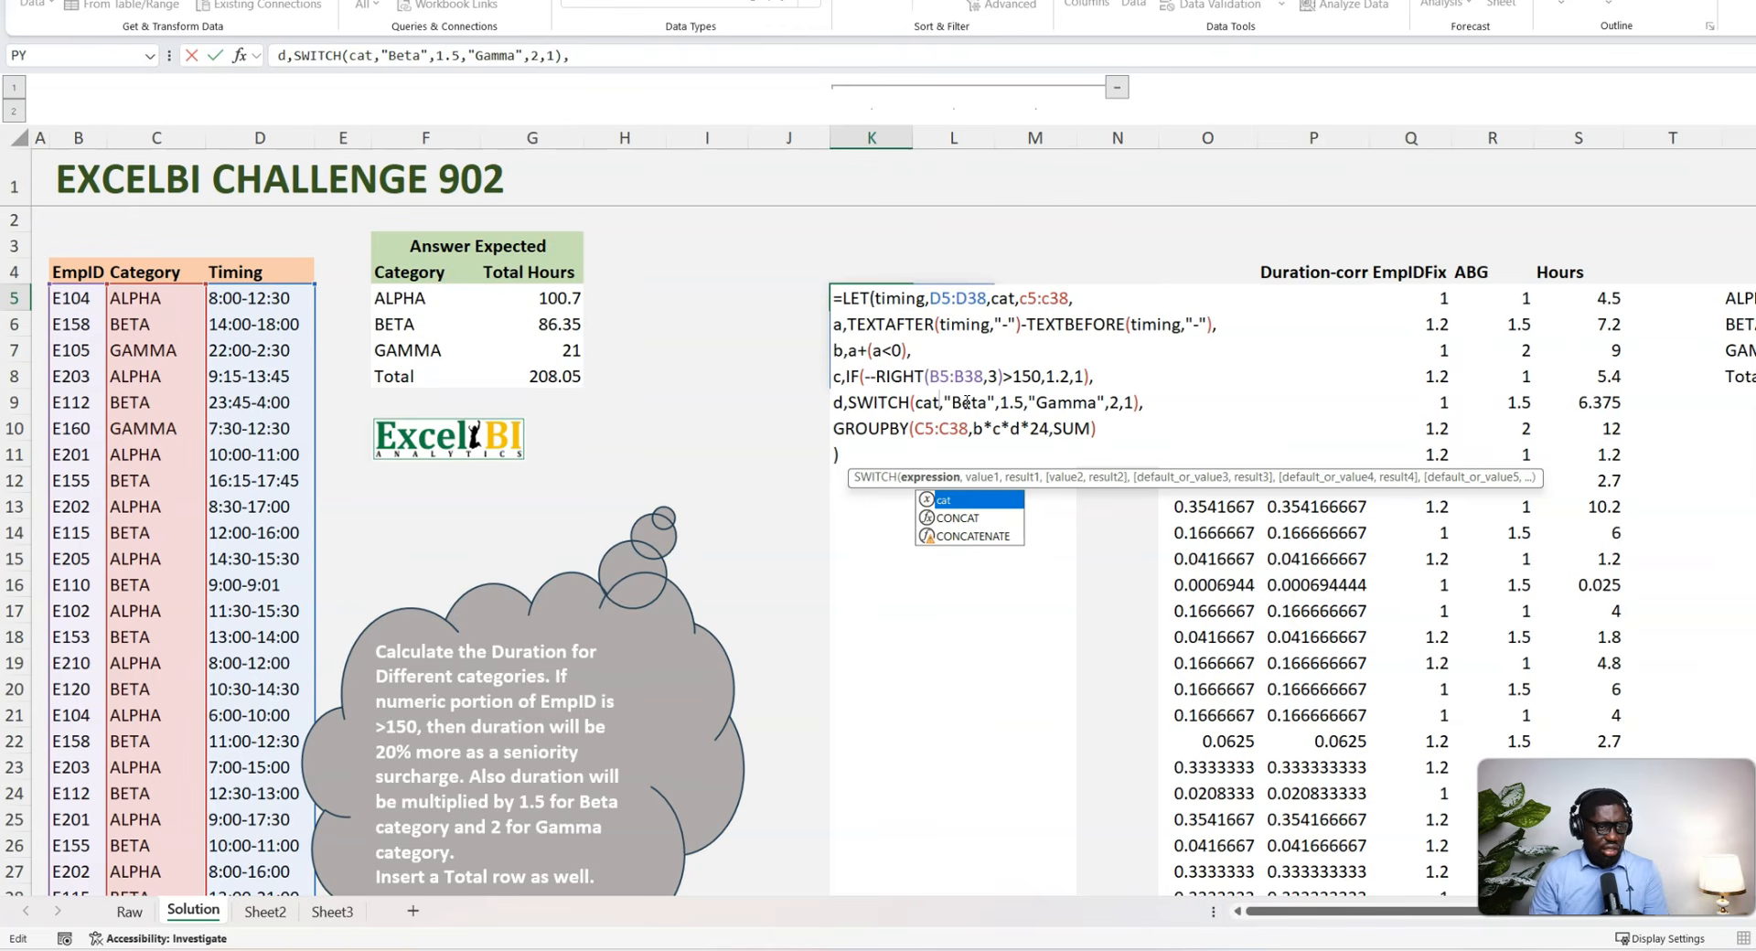
drag(915, 430, 965, 436)
text(cat)
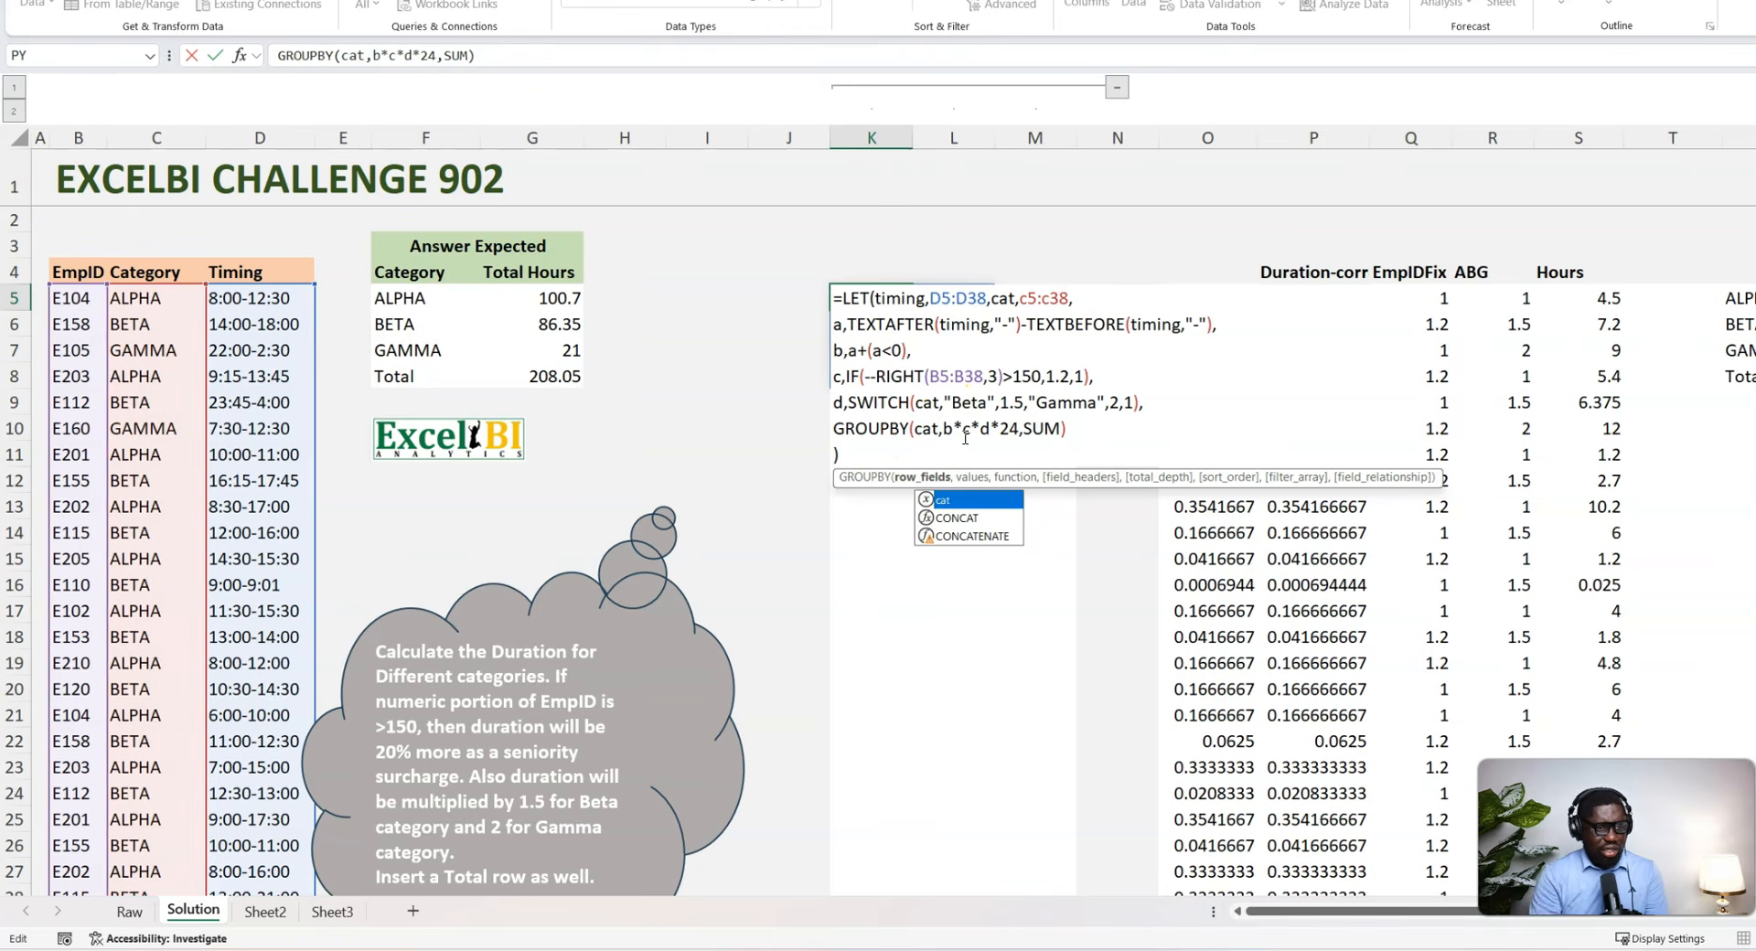
click(887, 454)
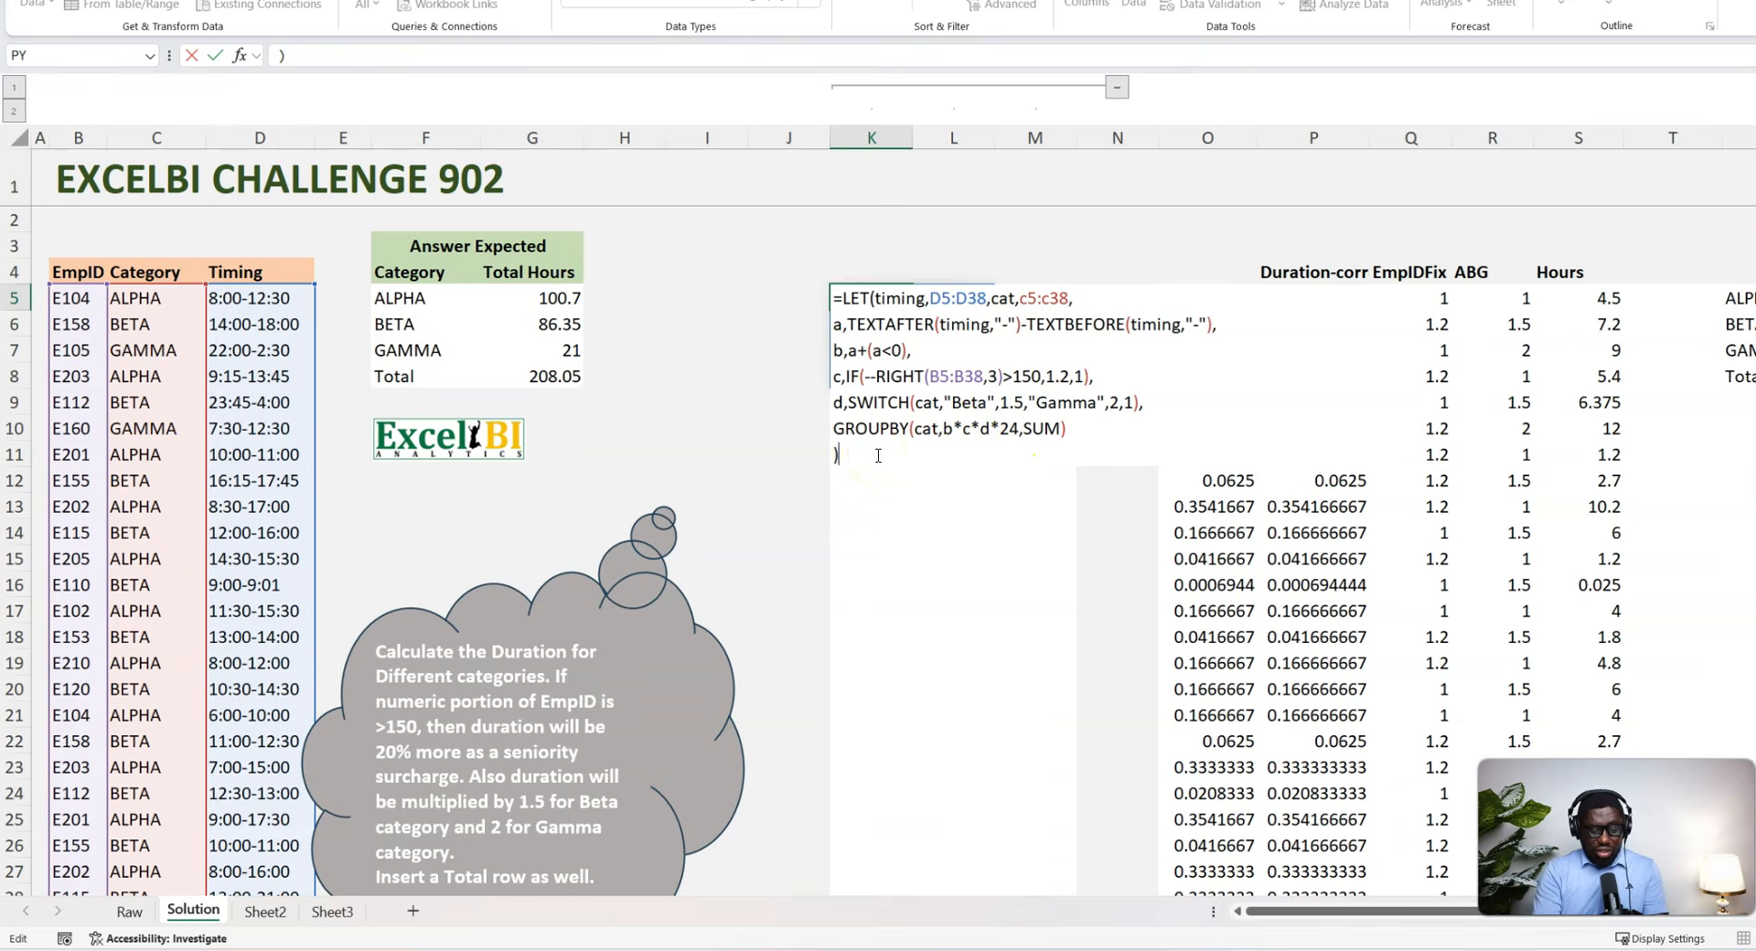
key(ctrl+Return)
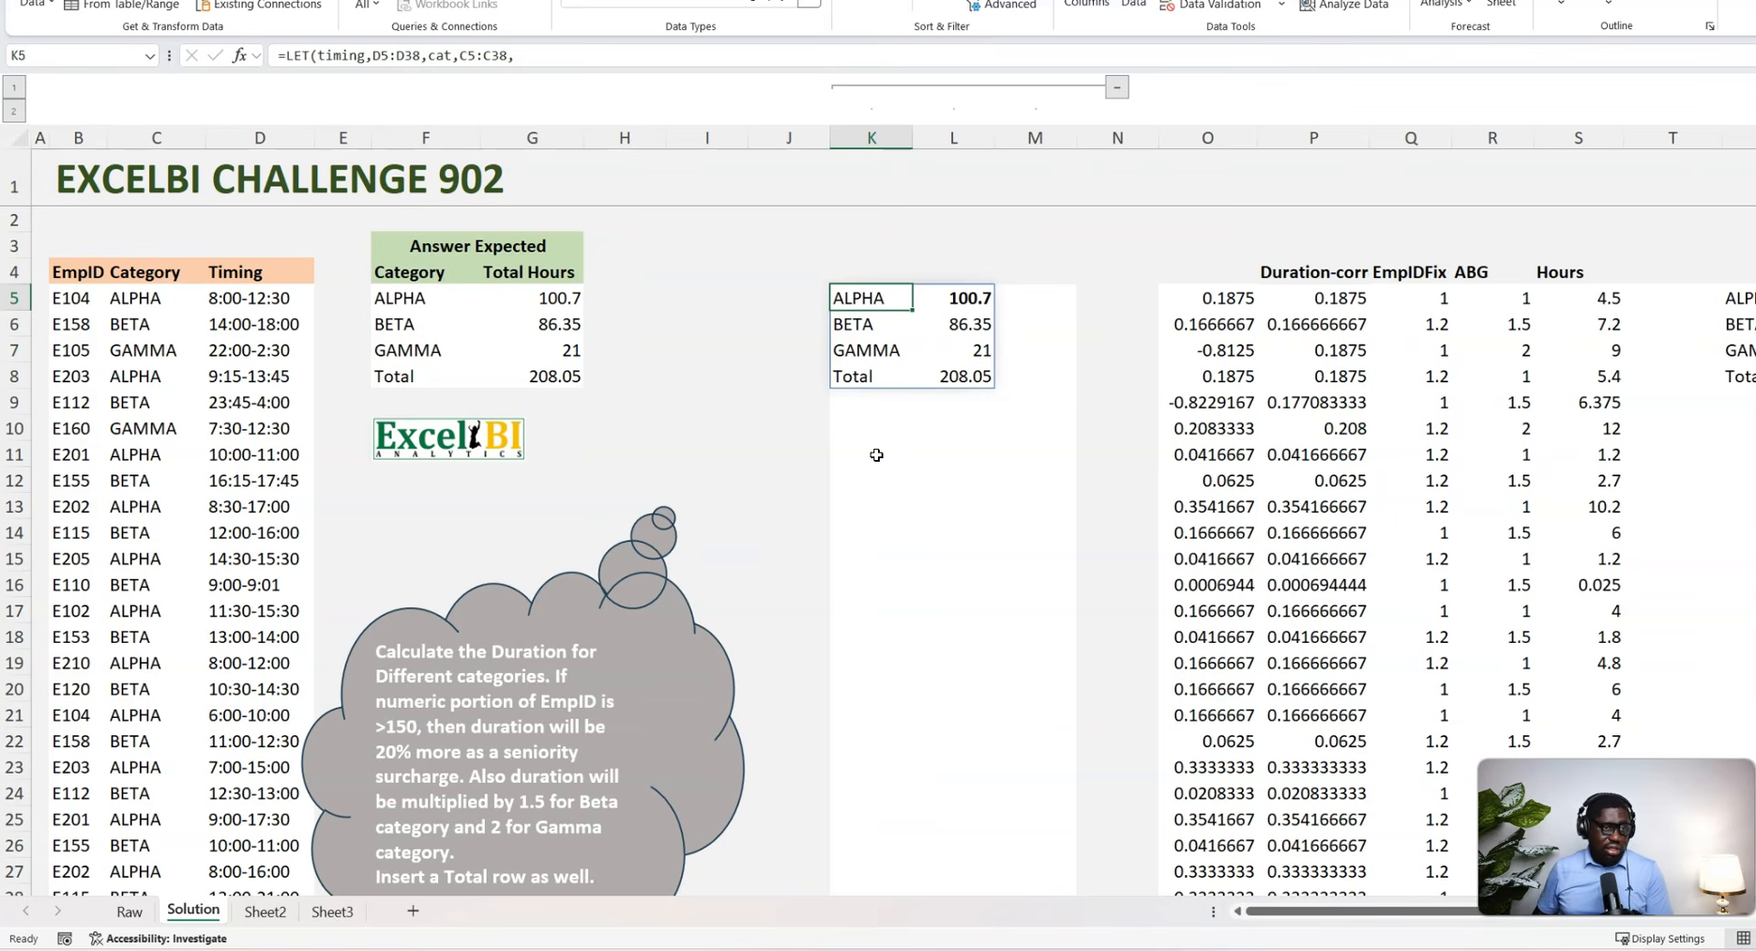
Step: Reopen the LET formula in K5 for editing
double_click(890, 294)
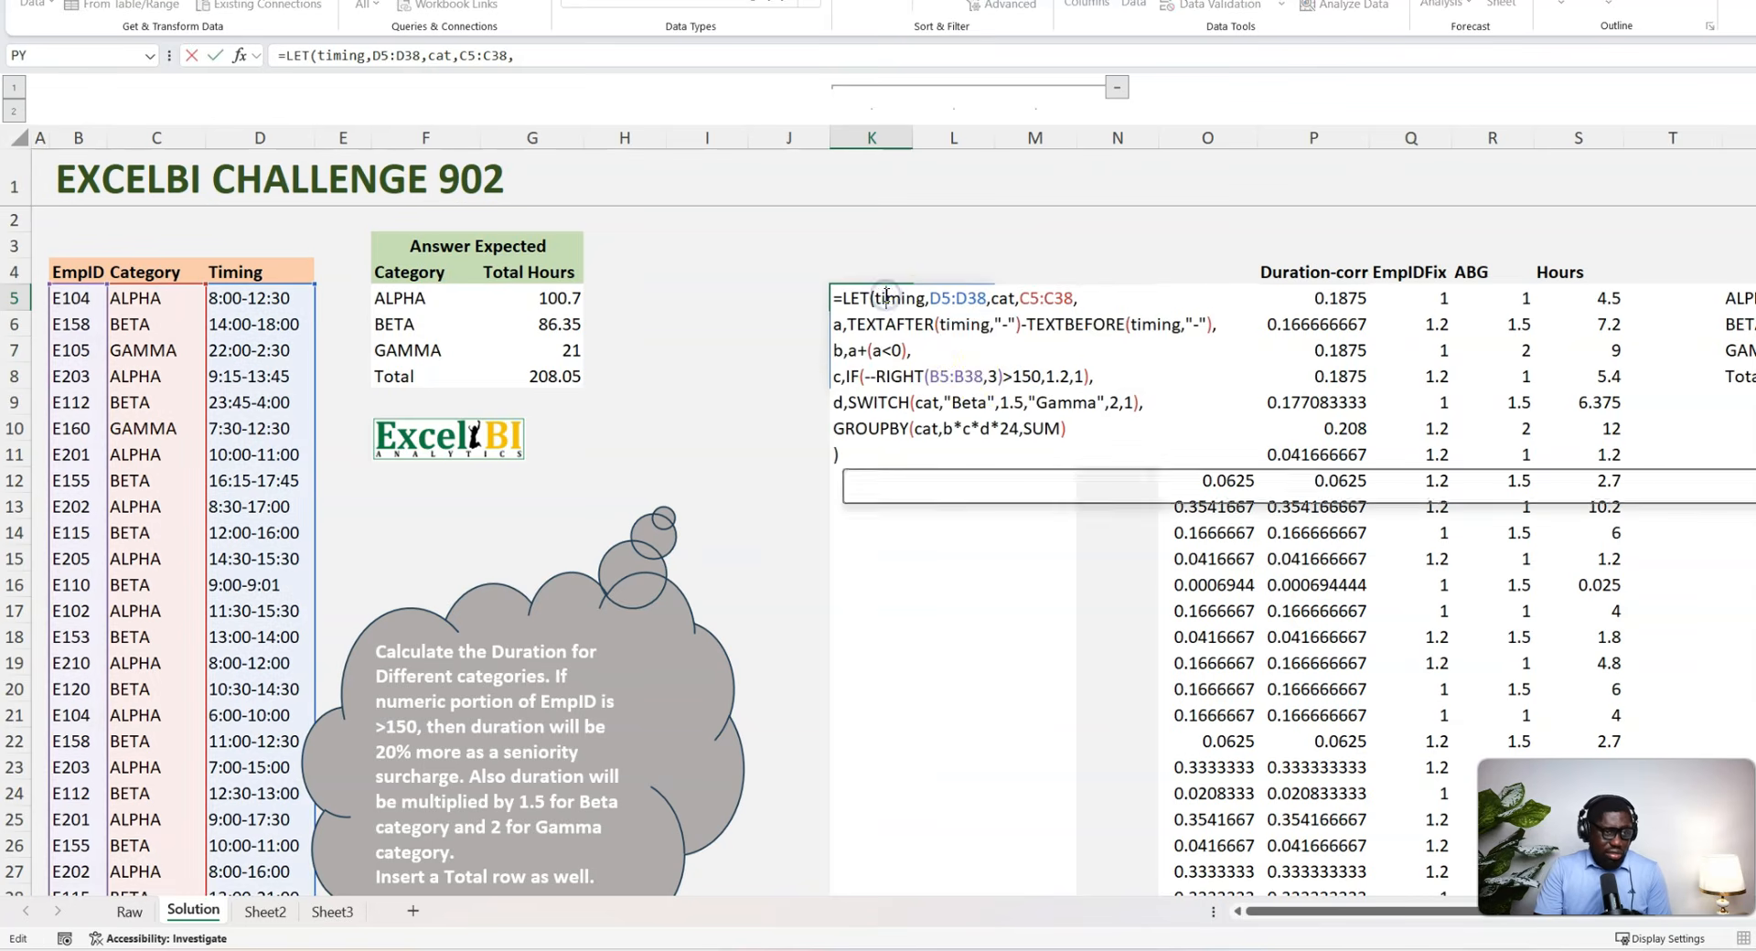